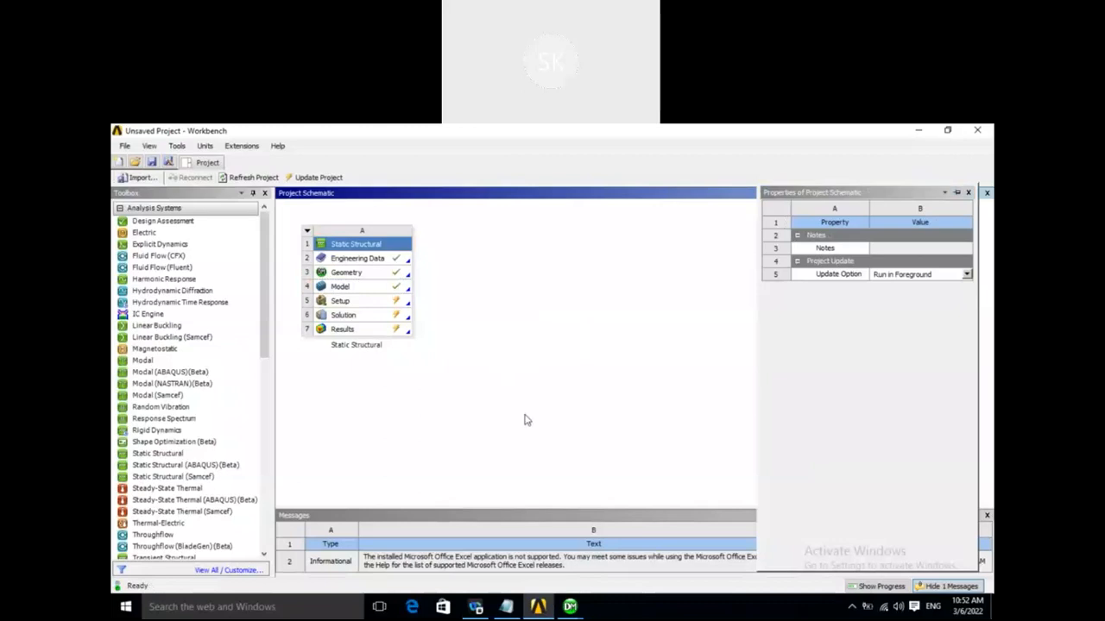
Switch to the Mechanical window of the Static Structural system and look through the loads and supports that can be inserted.
click(570, 609)
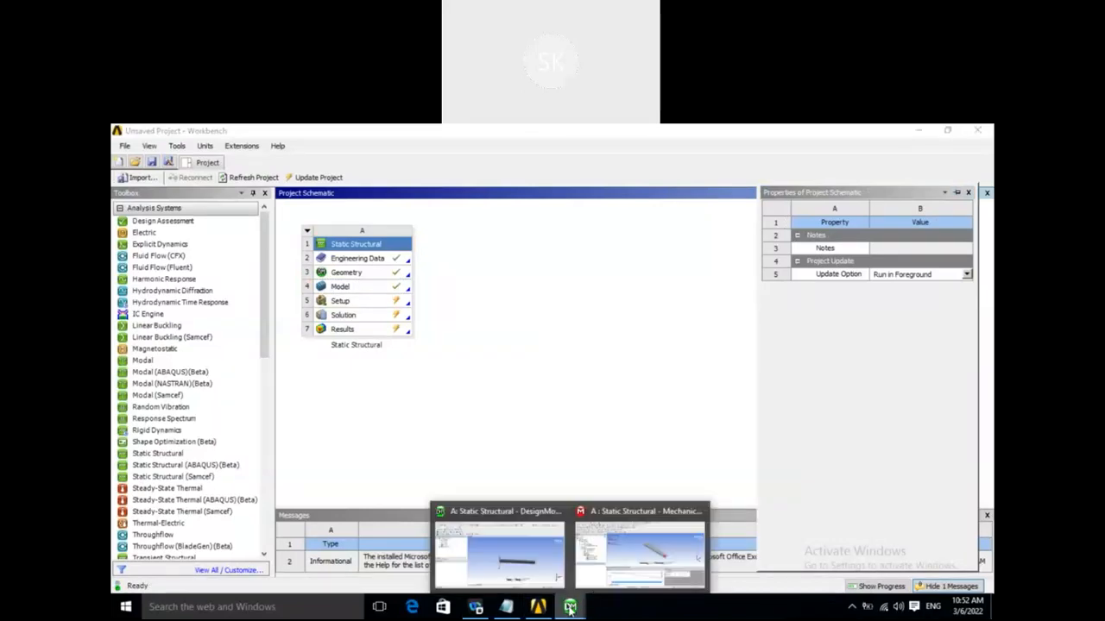
click(636, 568)
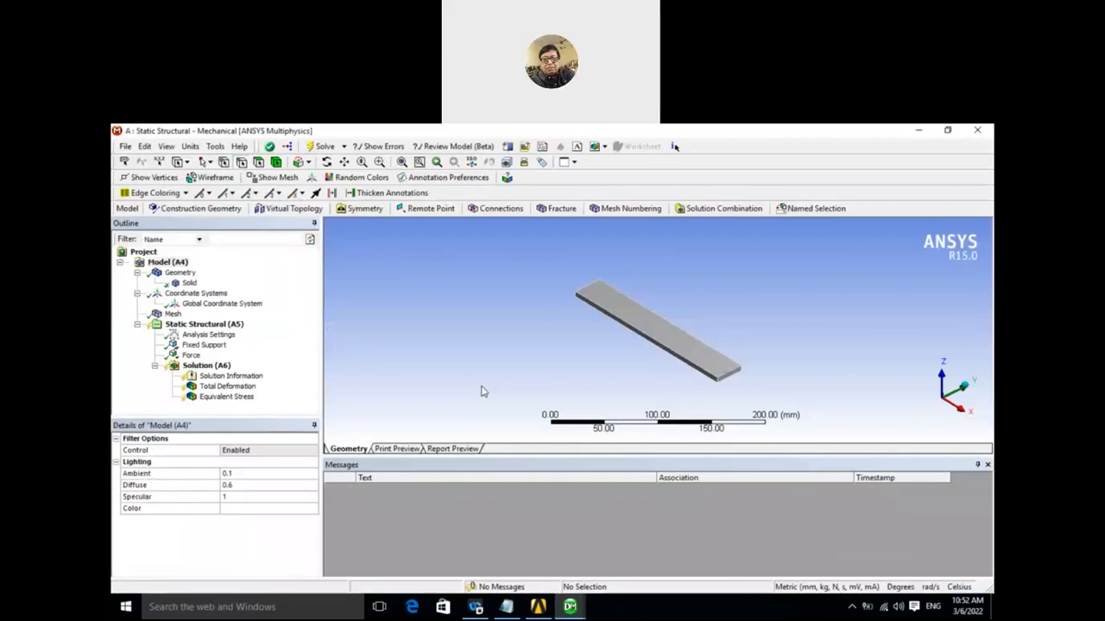
right_click(209, 329)
mouse_move(276, 333)
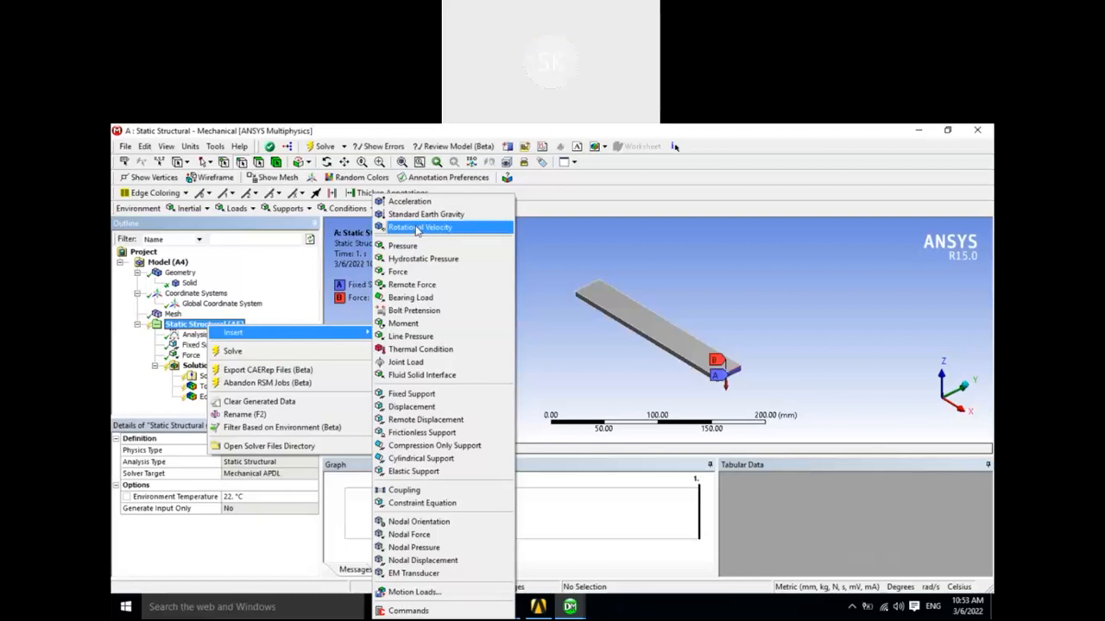
click(561, 366)
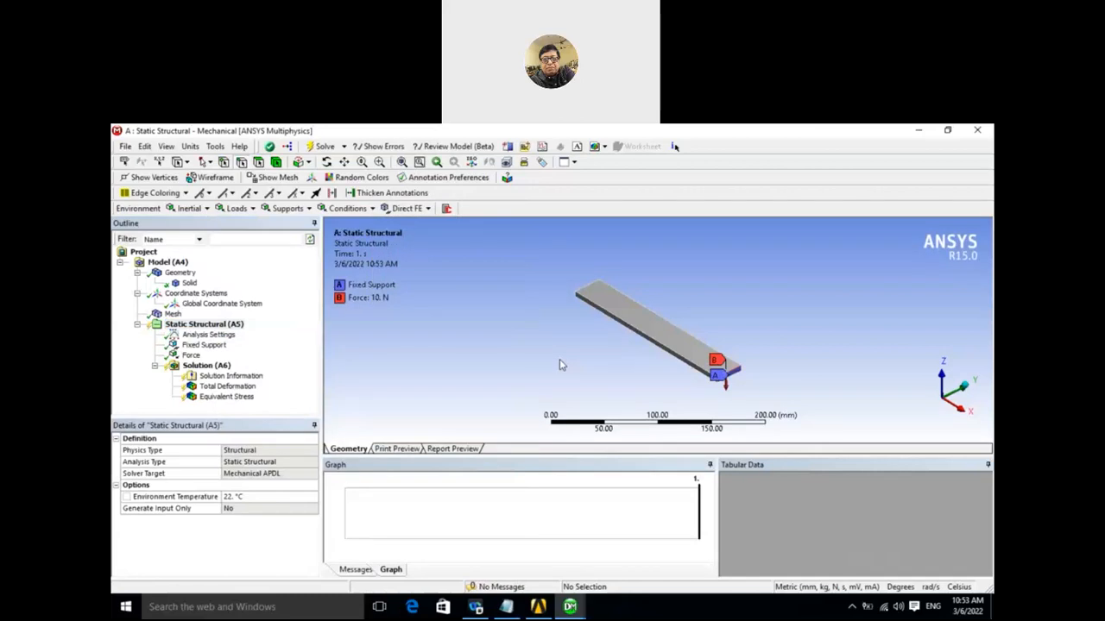
mouse_move(559, 363)
middle_down()
mouse_move(538, 360)
mouse_move(700, 360)
mouse_move(369, 345)
mouse_move(562, 351)
mouse_move(560, 373)
mouse_move(548, 371)
mouse_move(555, 377)
middle_up()
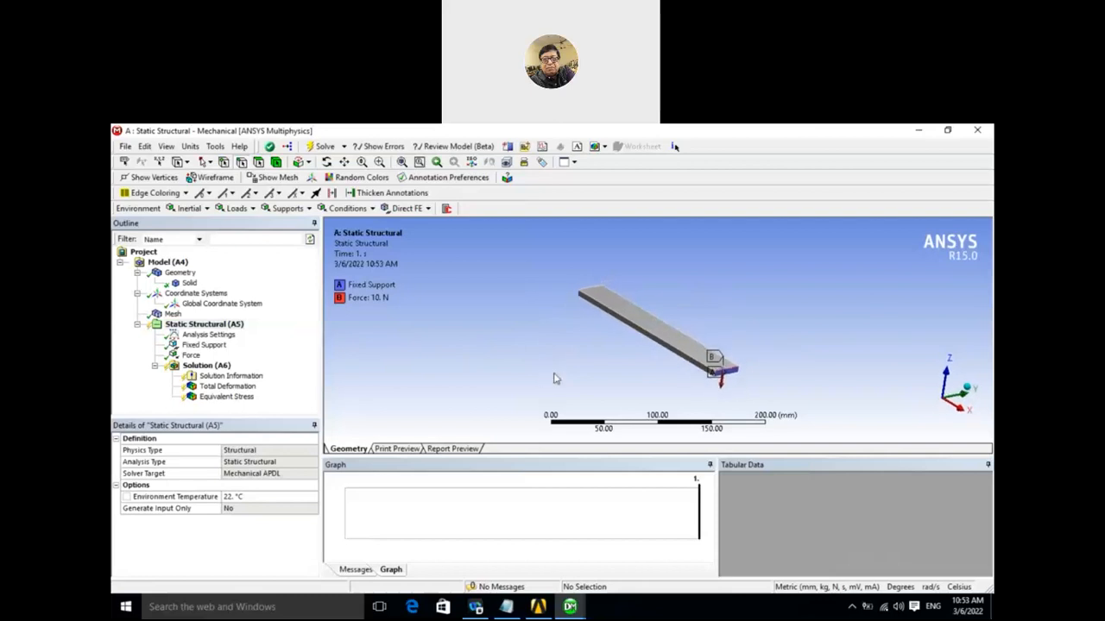
Review the existing force and fixed support, checking which faces of the beam the support is scoped to.
click(192, 356)
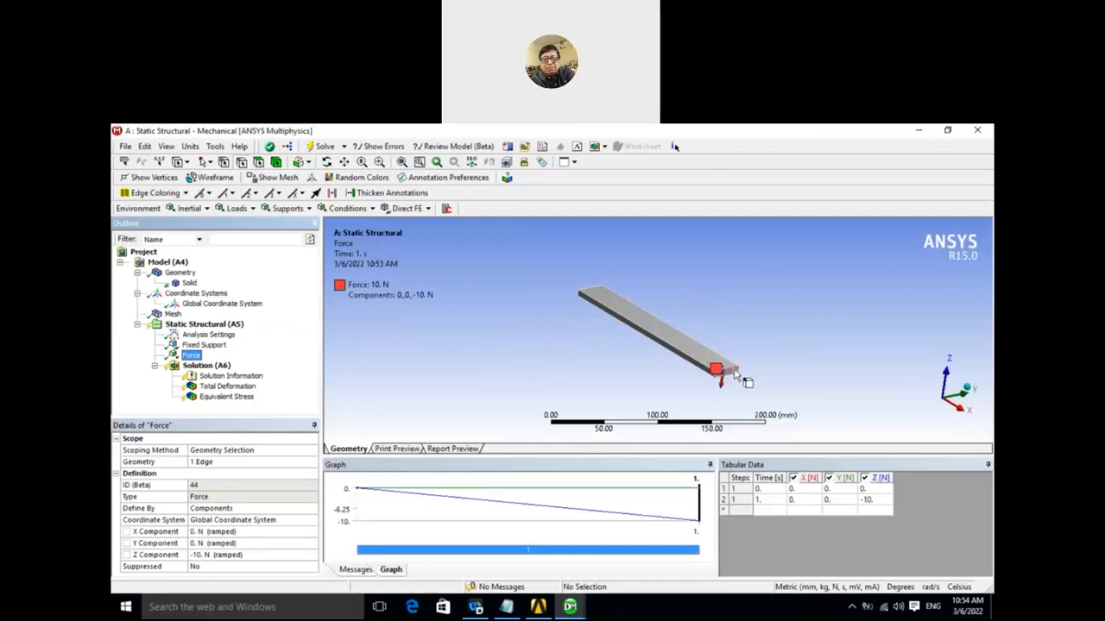
click(211, 347)
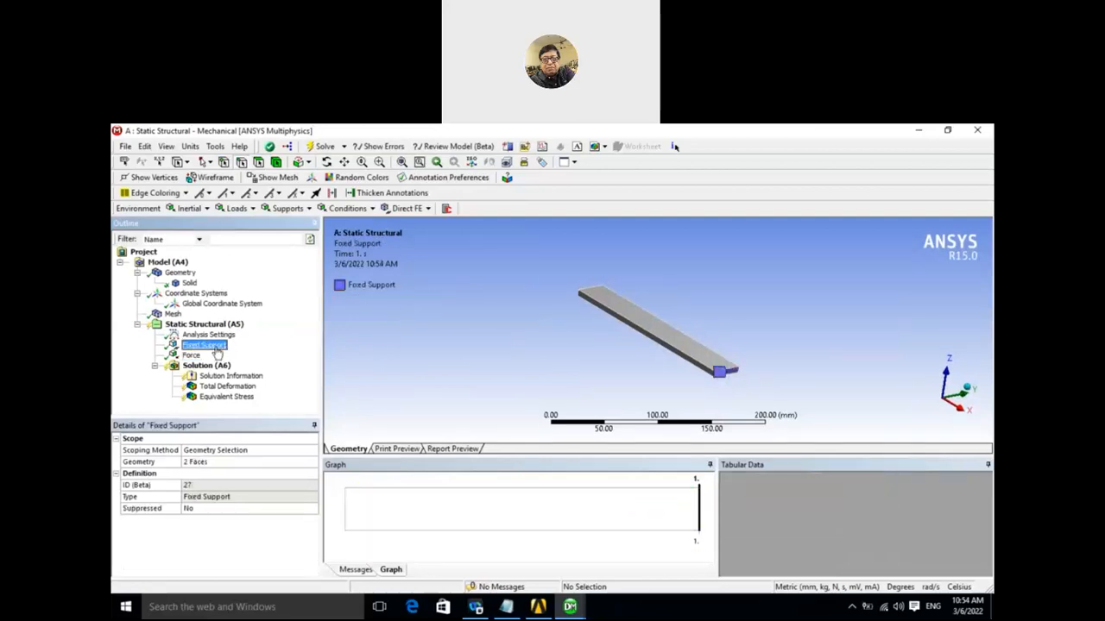
click(208, 463)
middle_drag(617, 308, 674, 378)
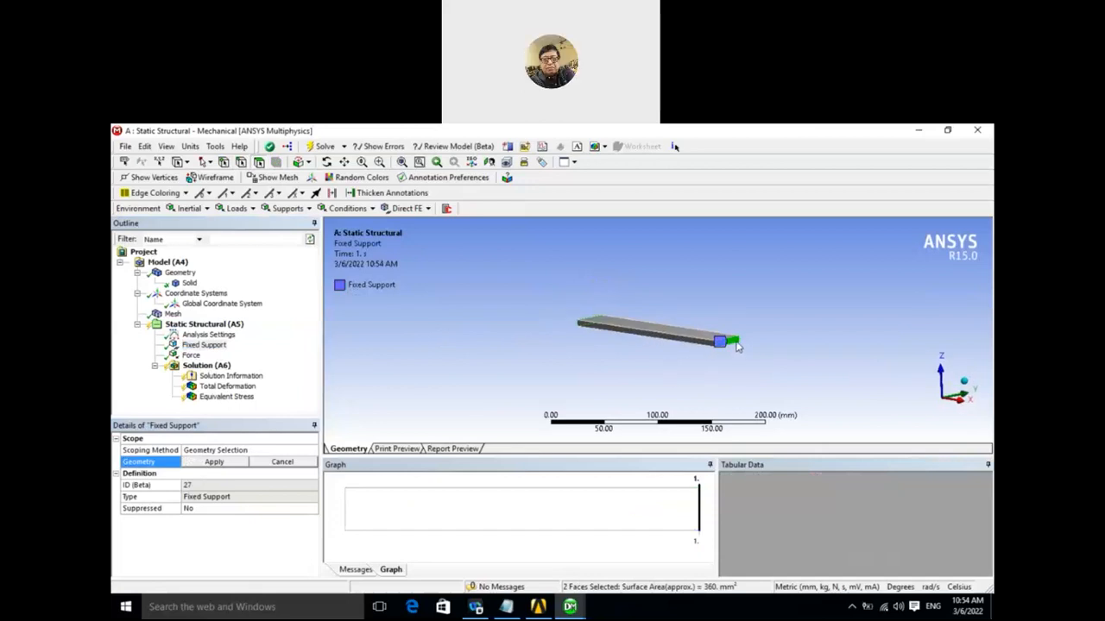
click(611, 374)
middle_drag(611, 375, 654, 393)
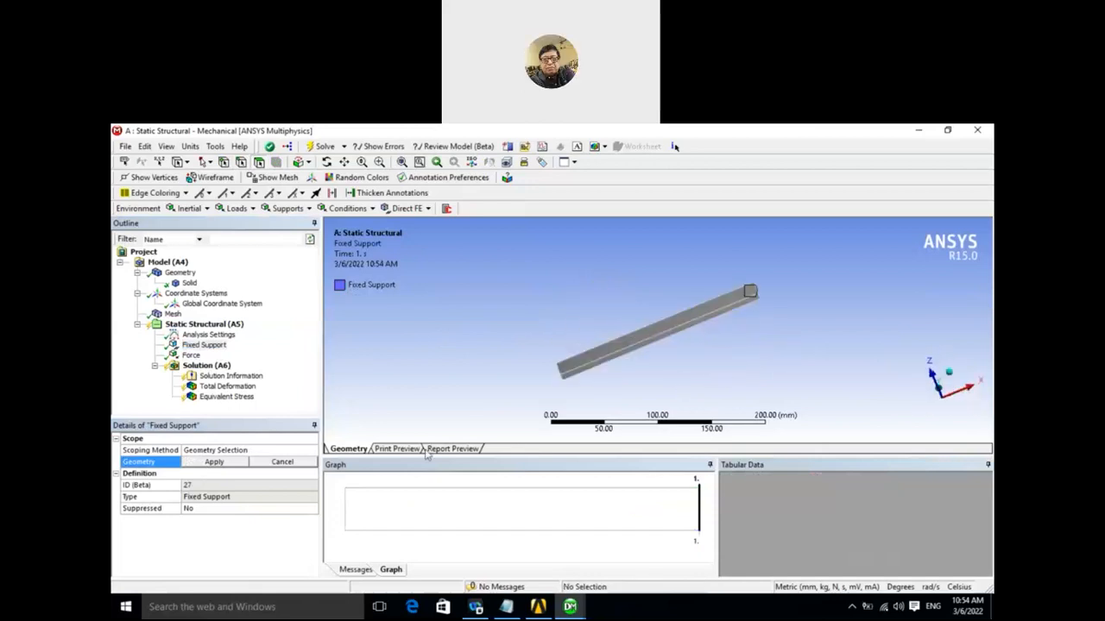
click(218, 463)
middle_drag(552, 329, 274, 394)
Delete the existing force from the Static Structural analysis.
right_click(191, 355)
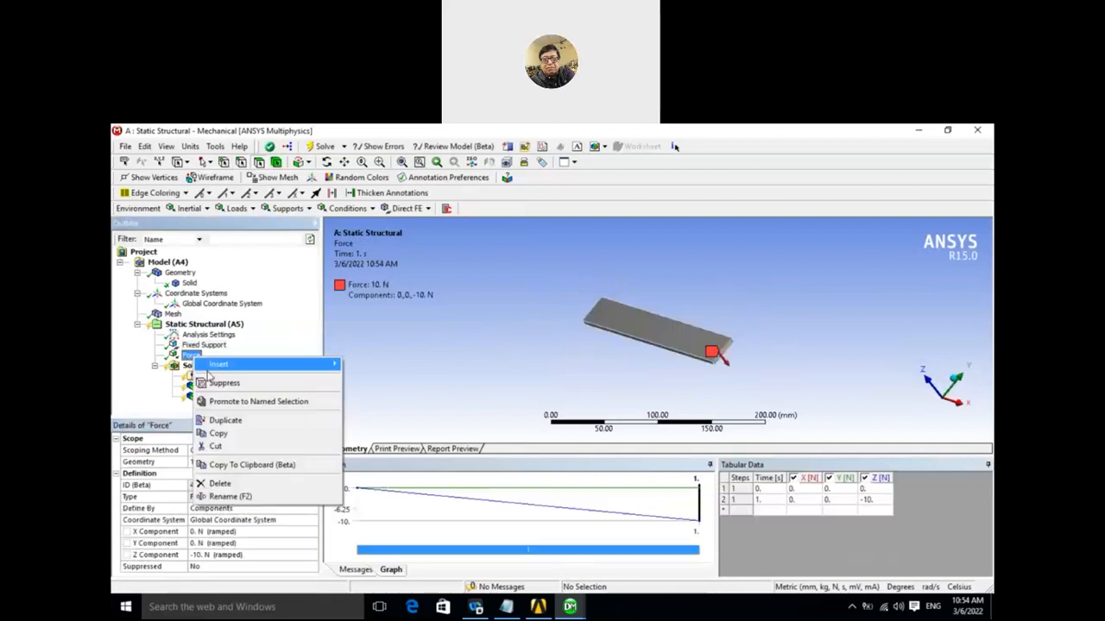
click(219, 484)
click(537, 411)
middle_drag(419, 382, 570, 369)
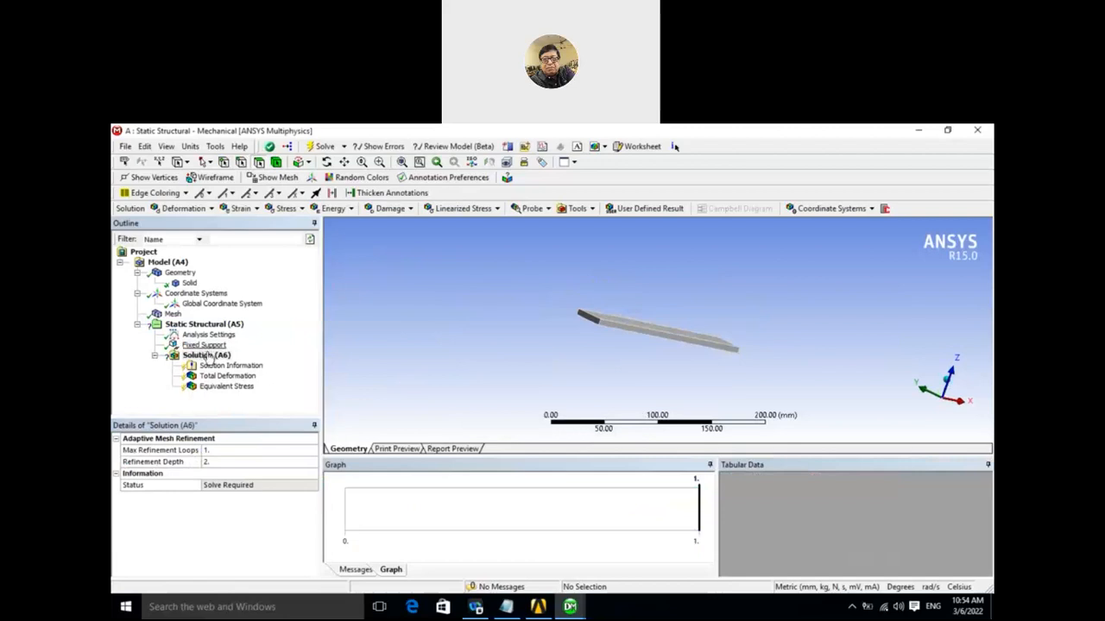
Insert a second fixed support in the Static Structural analysis and scope it to one end face of the beam.
click(207, 325)
right_click(214, 325)
mouse_move(285, 330)
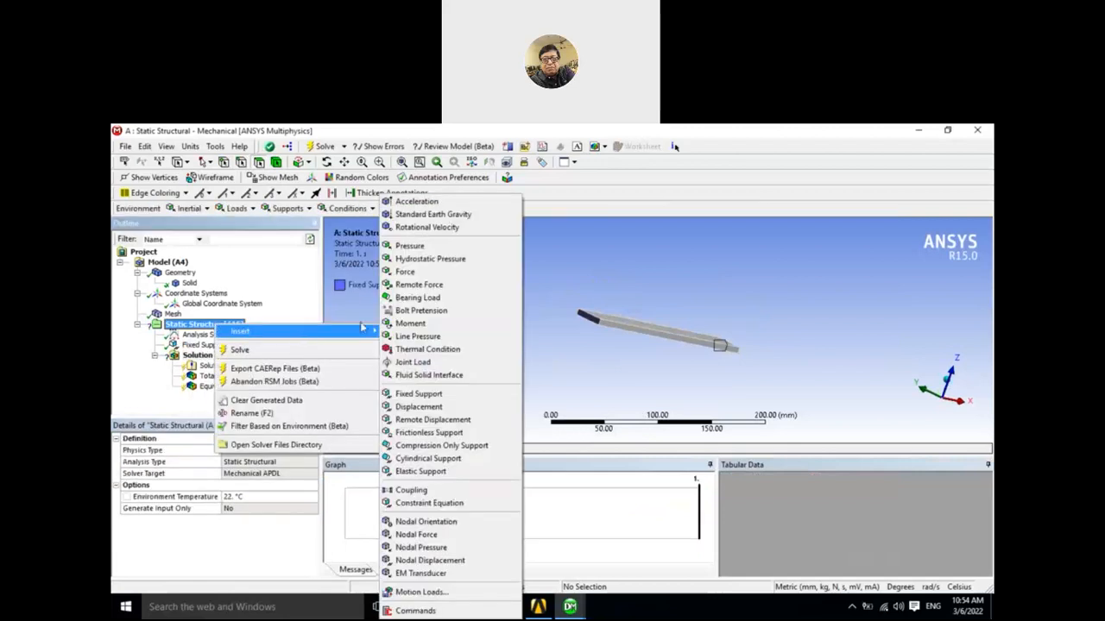
click(419, 393)
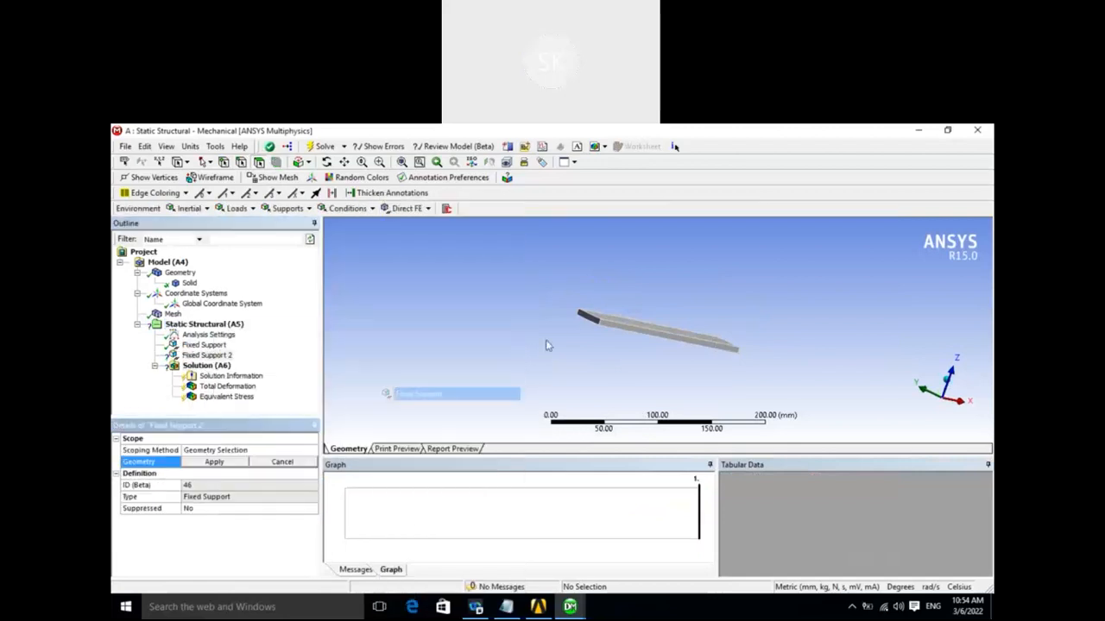
click(589, 321)
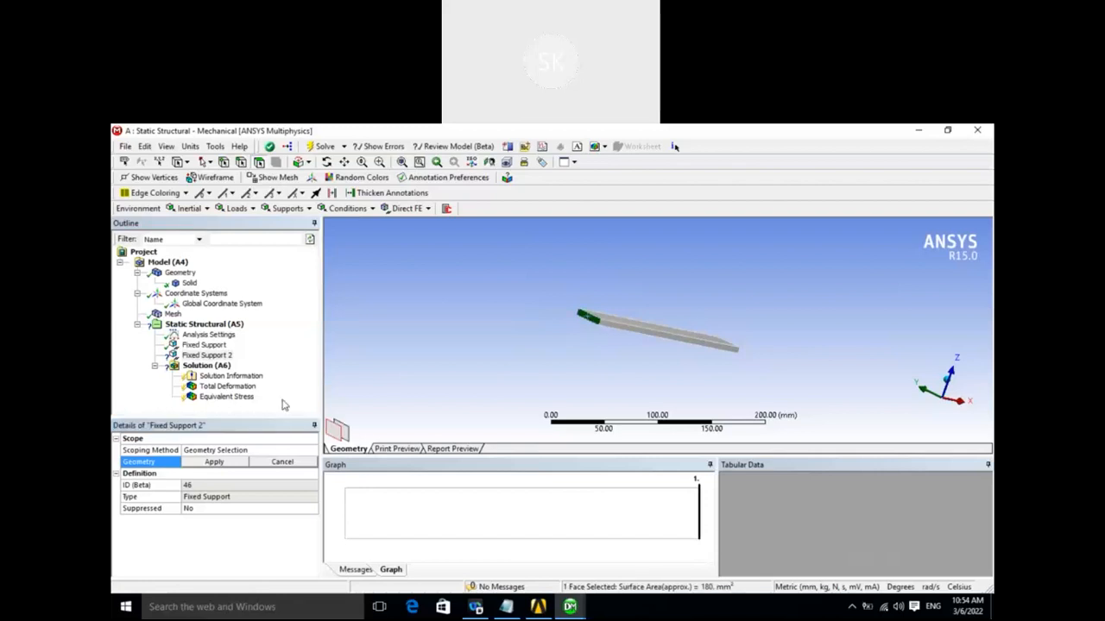
click(214, 461)
middle_drag(506, 378, 333, 357)
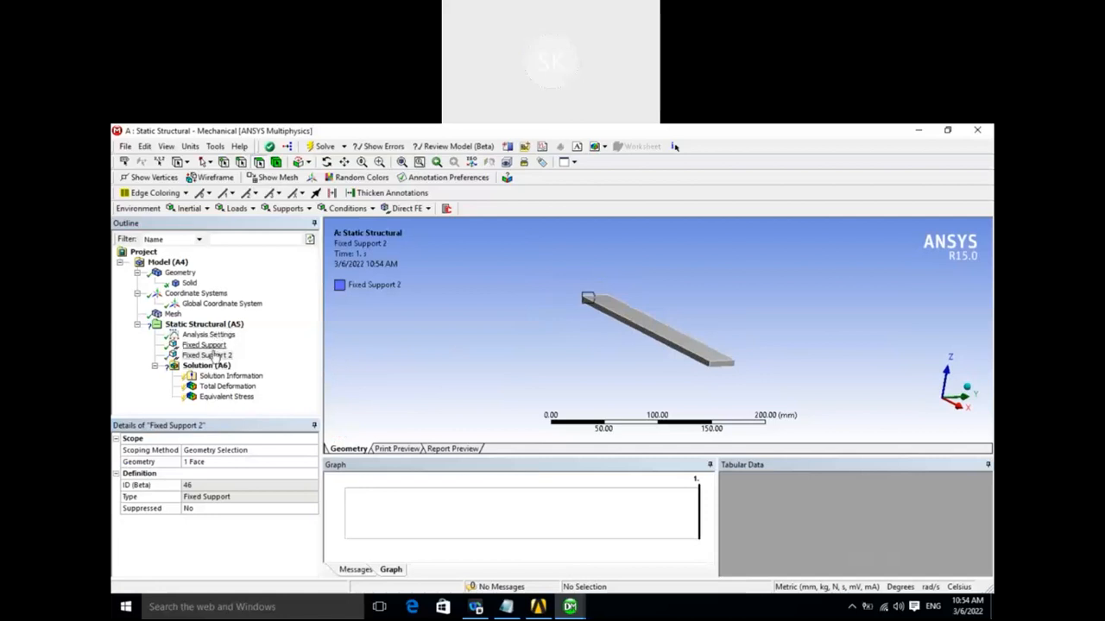
Compare the scoped faces of both fixed supports and delete the second fixed support.
click(212, 356)
key(Up)
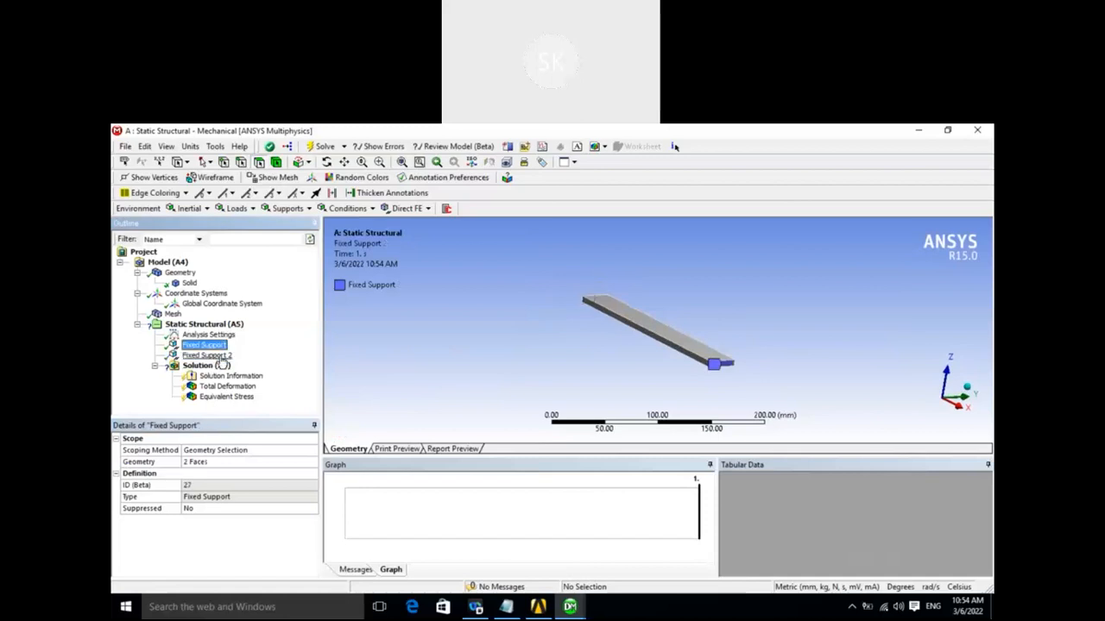
middle_drag(510, 344, 606, 355)
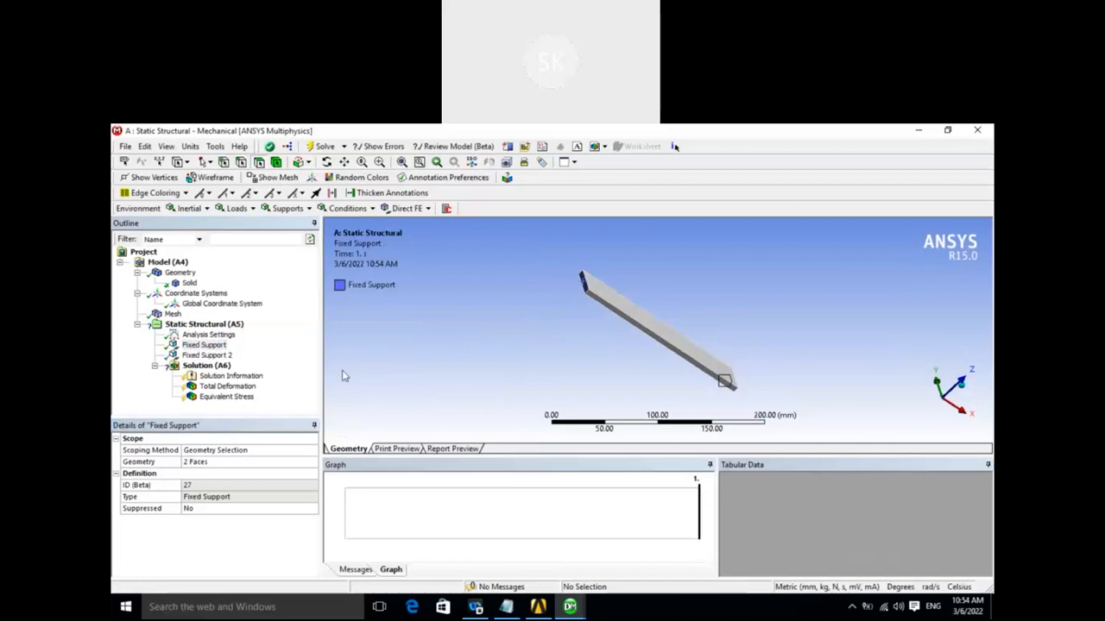
right_click(208, 356)
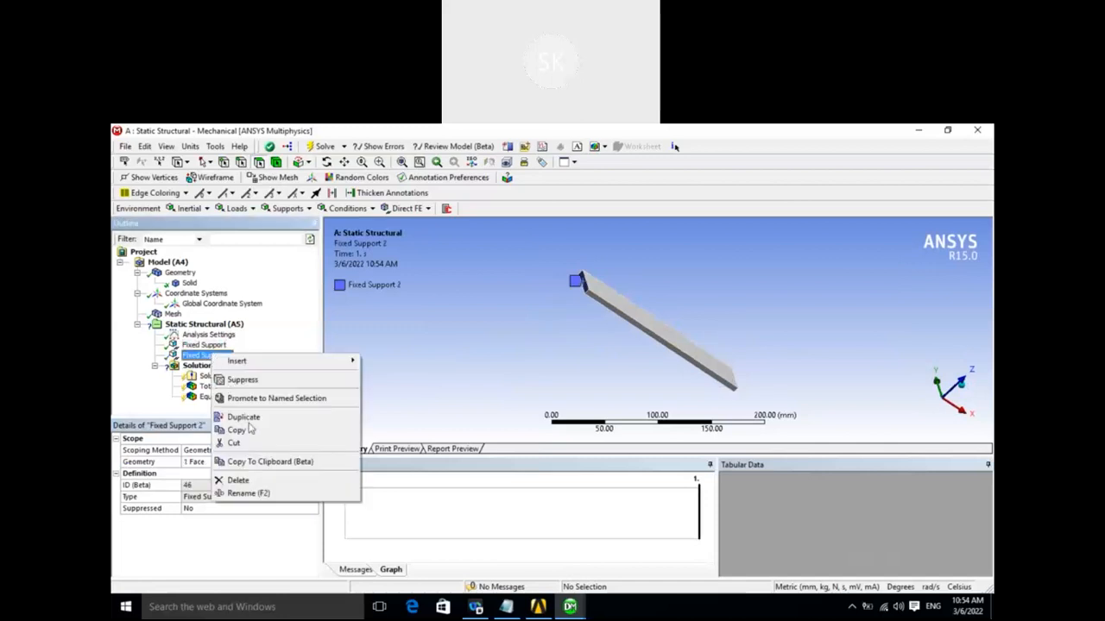
click(249, 480)
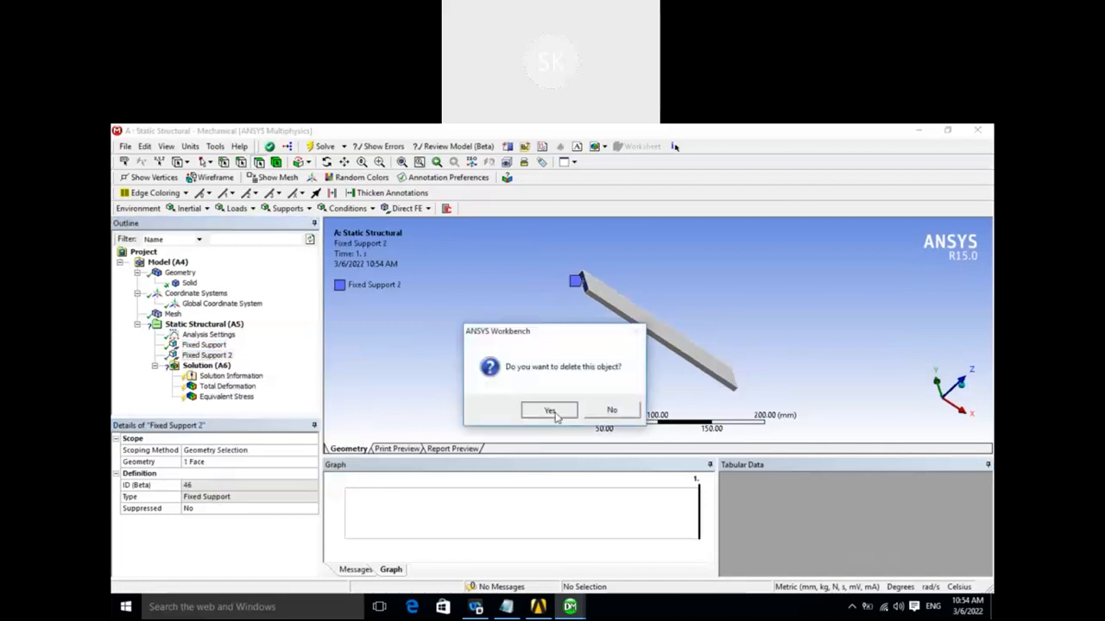
click(552, 410)
middle_drag(567, 387, 291, 382)
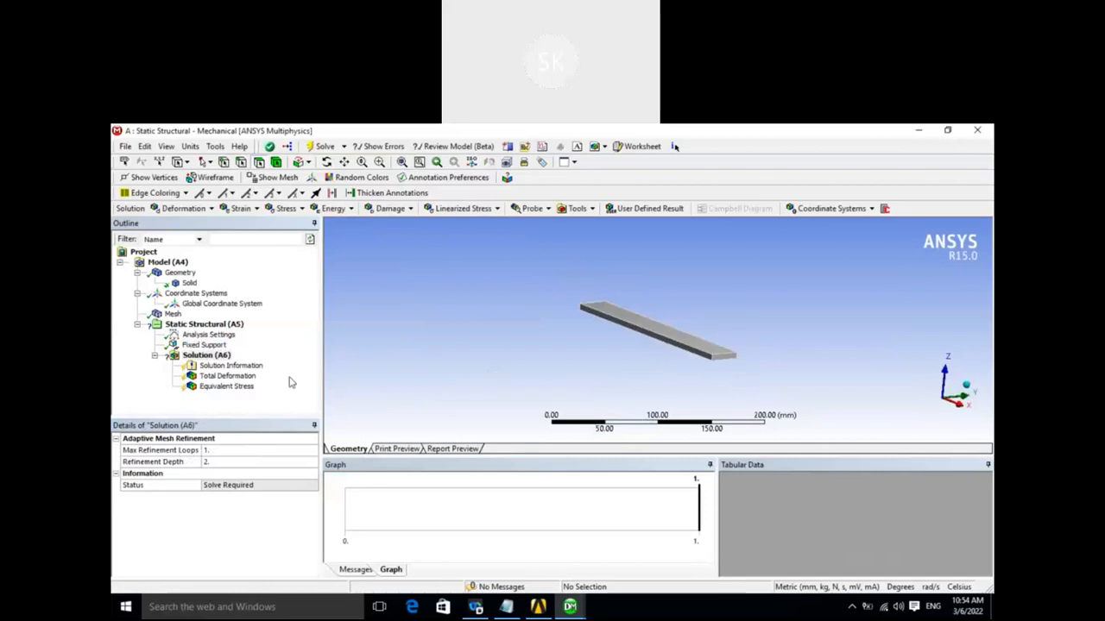
Check the remaining fixed support and insert a force scoped to the short edge at the beam's end.
click(204, 345)
middle_drag(505, 363, 839, 404)
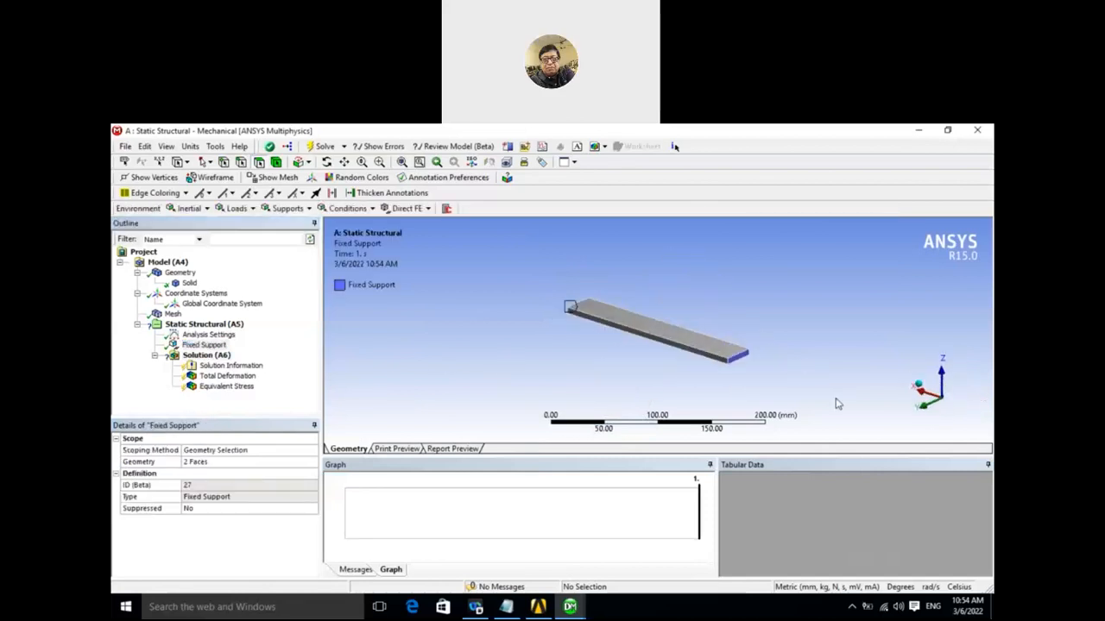
right_click(218, 326)
mouse_move(279, 338)
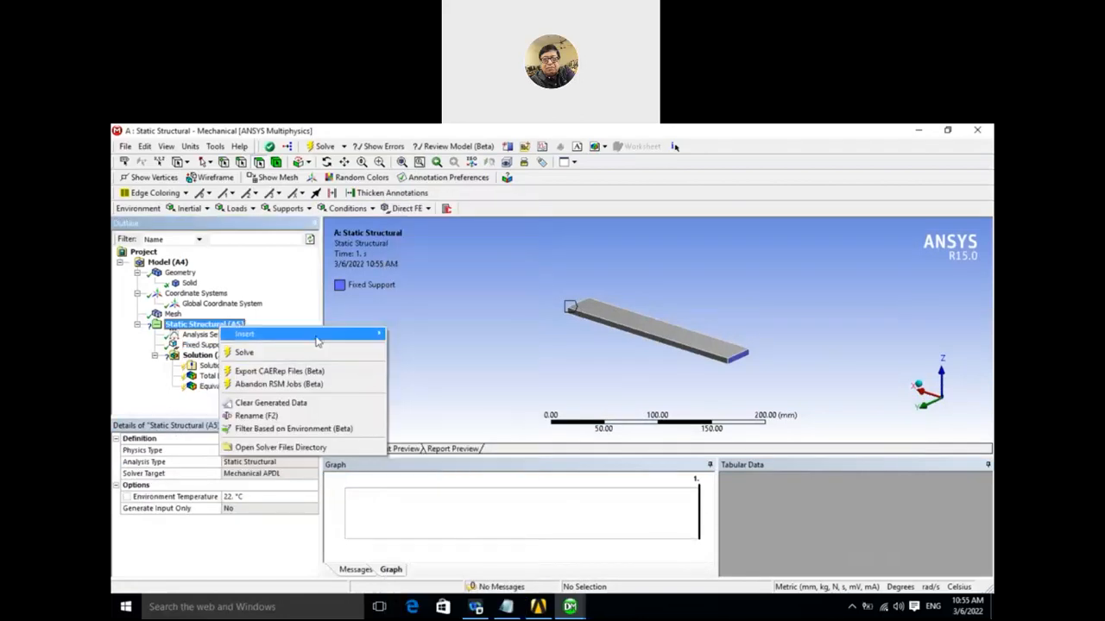
click(409, 272)
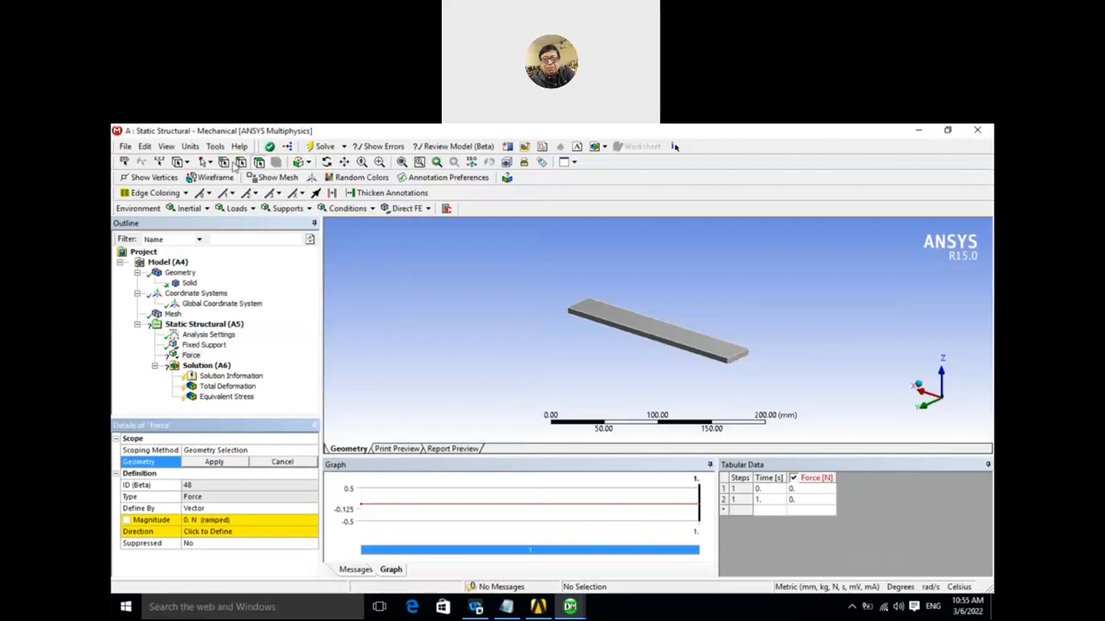
click(738, 363)
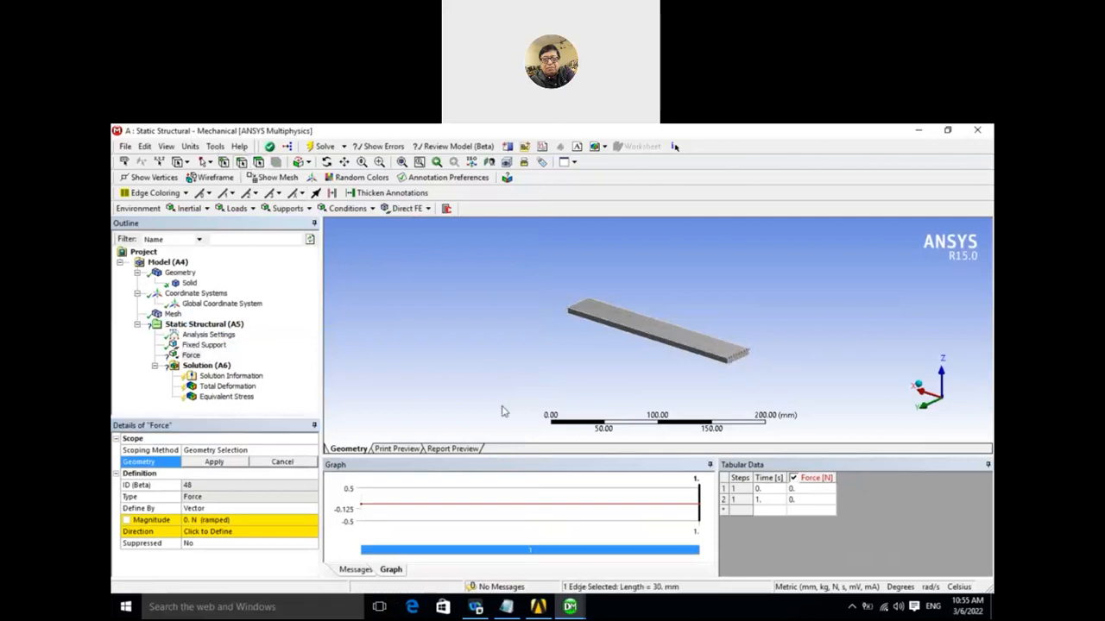
click(214, 462)
Define the force by components and set its Z component to -5 N.
click(244, 510)
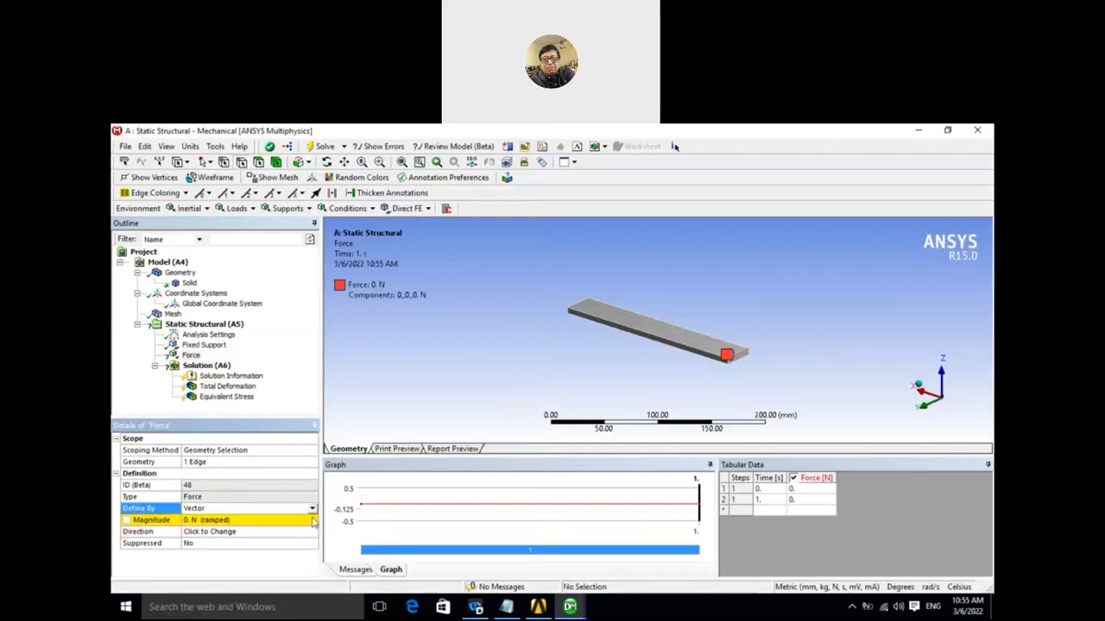
click(312, 510)
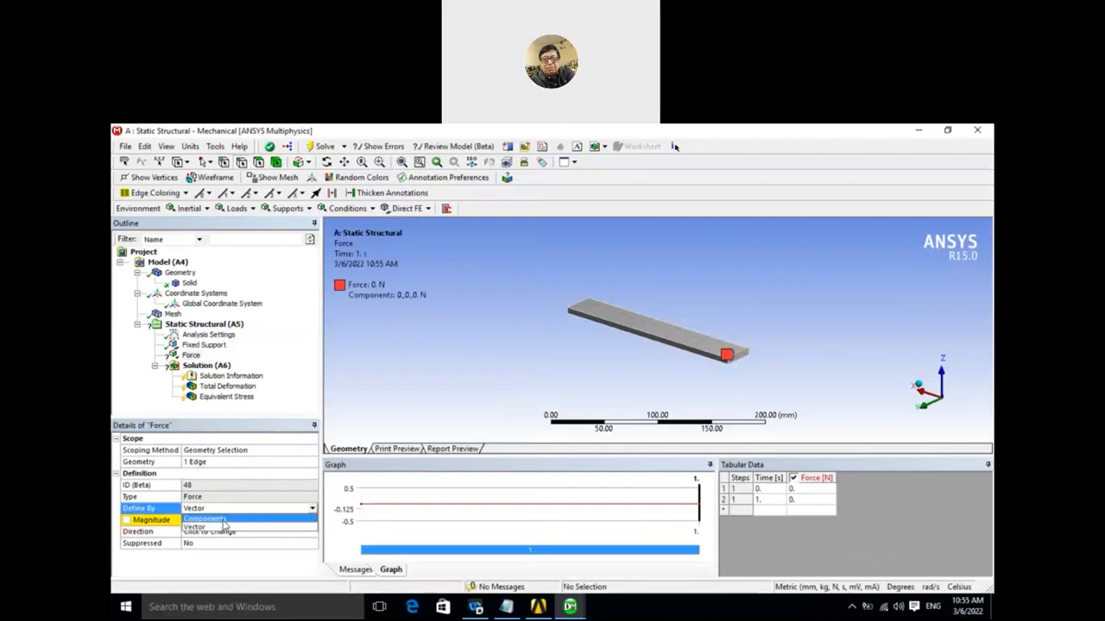
click(221, 520)
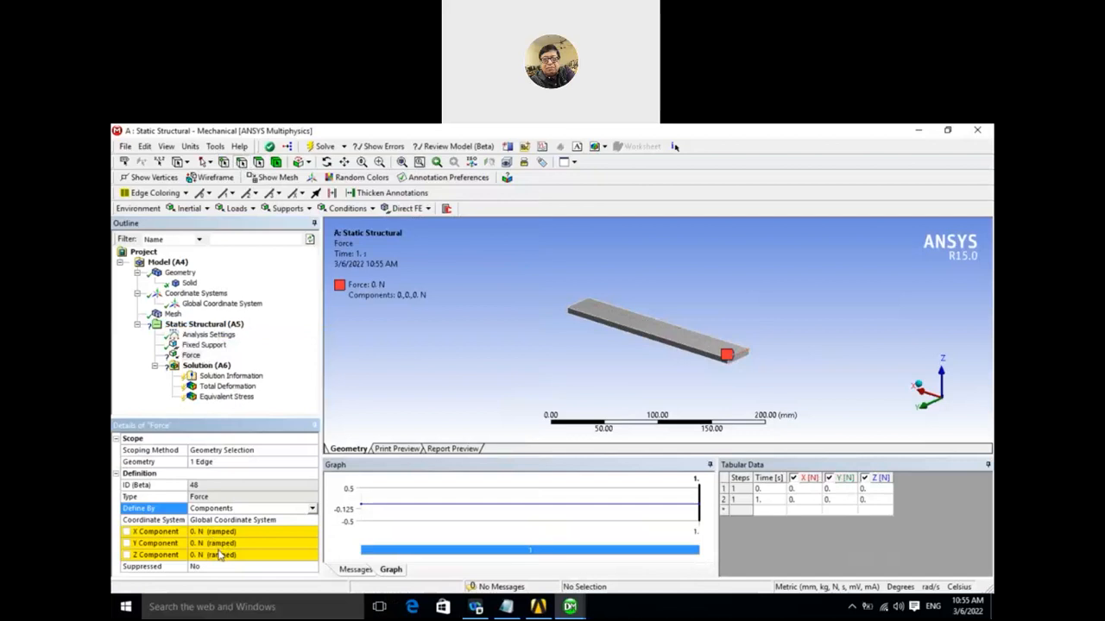
click(220, 555)
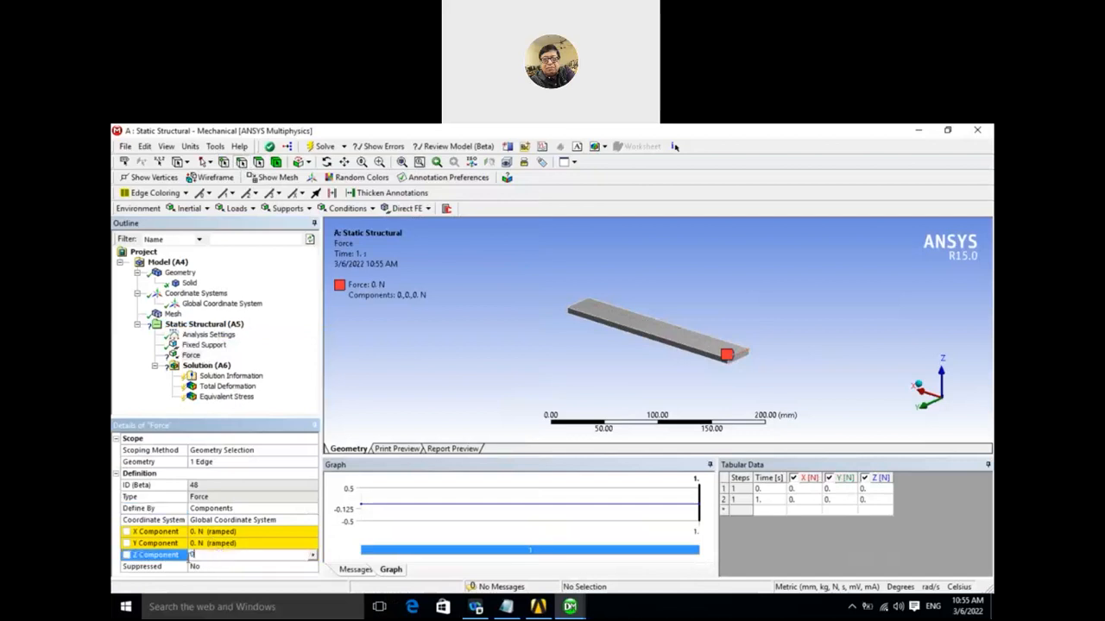
text(-5)
key(Return)
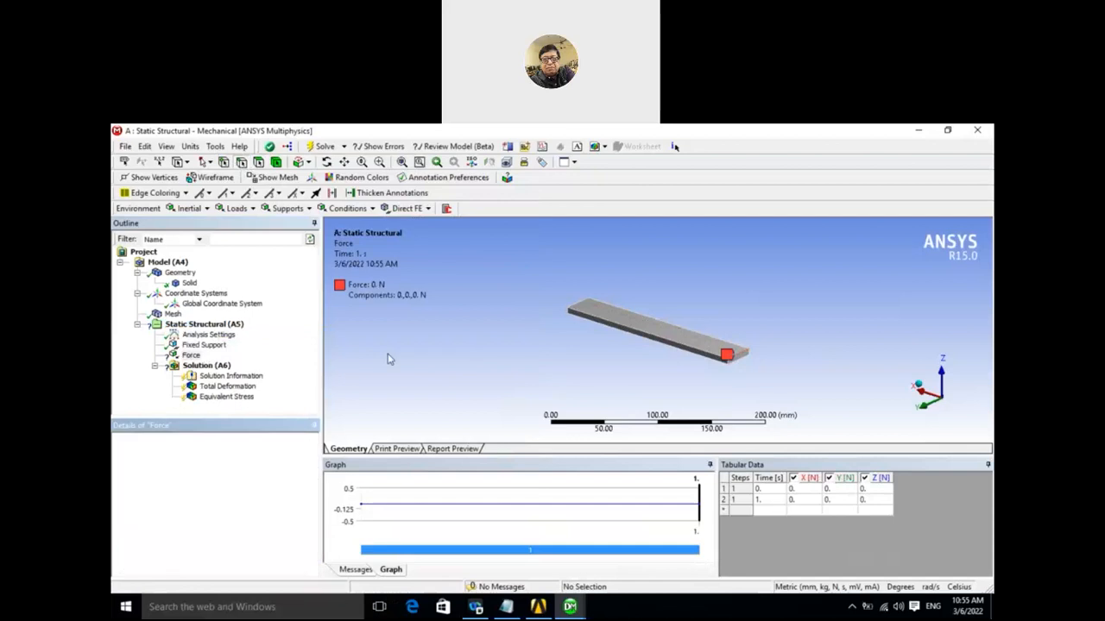
mouse_move(530, 381)
middle_down()
mouse_move(429, 353)
mouse_move(422, 365)
mouse_move(548, 380)
middle_up()
Solve the analysis and display the total deformation and the equivalent stress results.
right_click(207, 367)
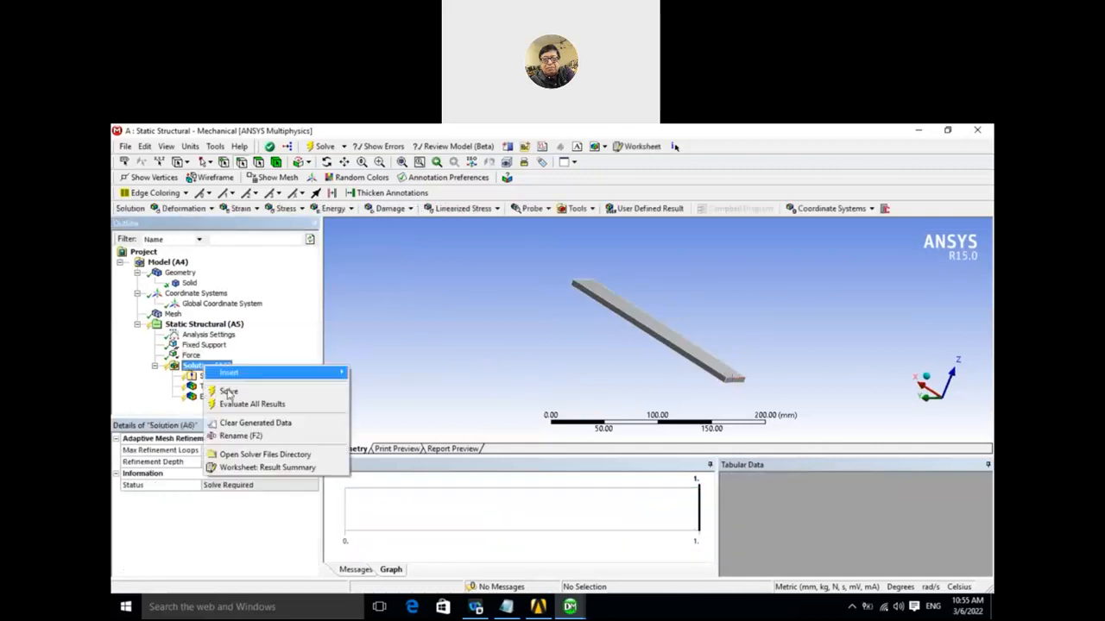
click(231, 389)
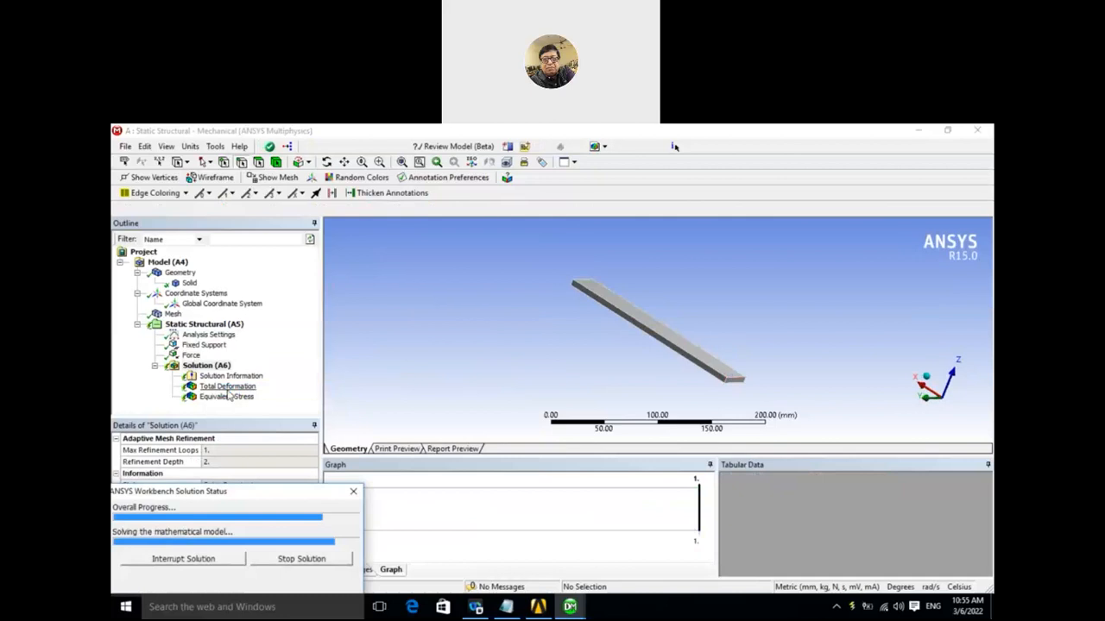
click(227, 386)
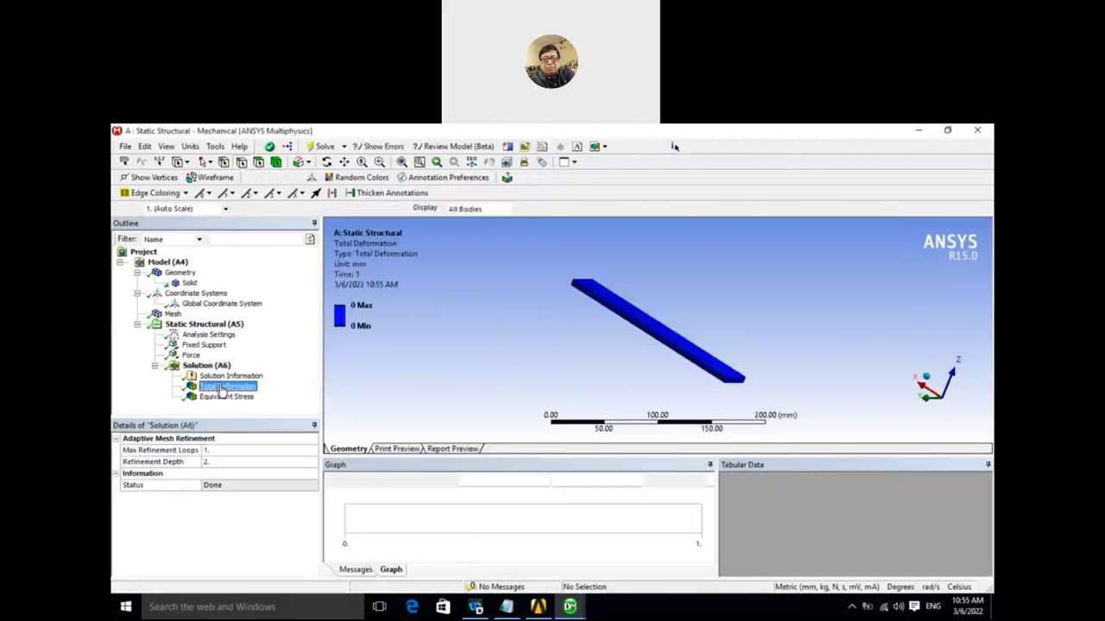
click(226, 397)
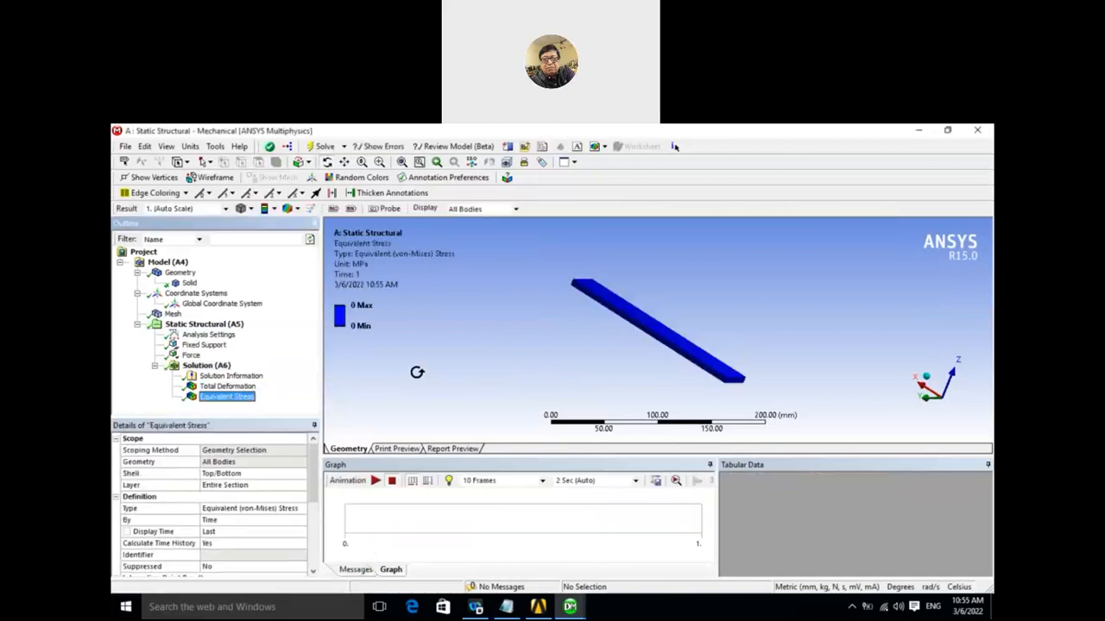
Examine which end faces of the beam the fixed support is applied to.
click(217, 346)
middle_drag(488, 395, 373, 387)
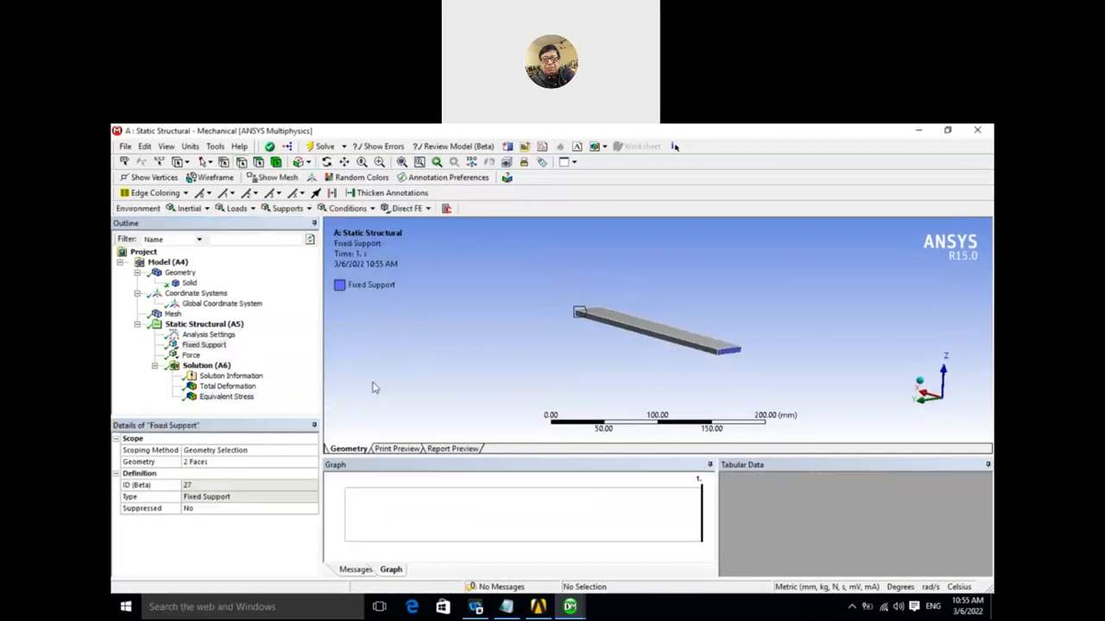
click(204, 345)
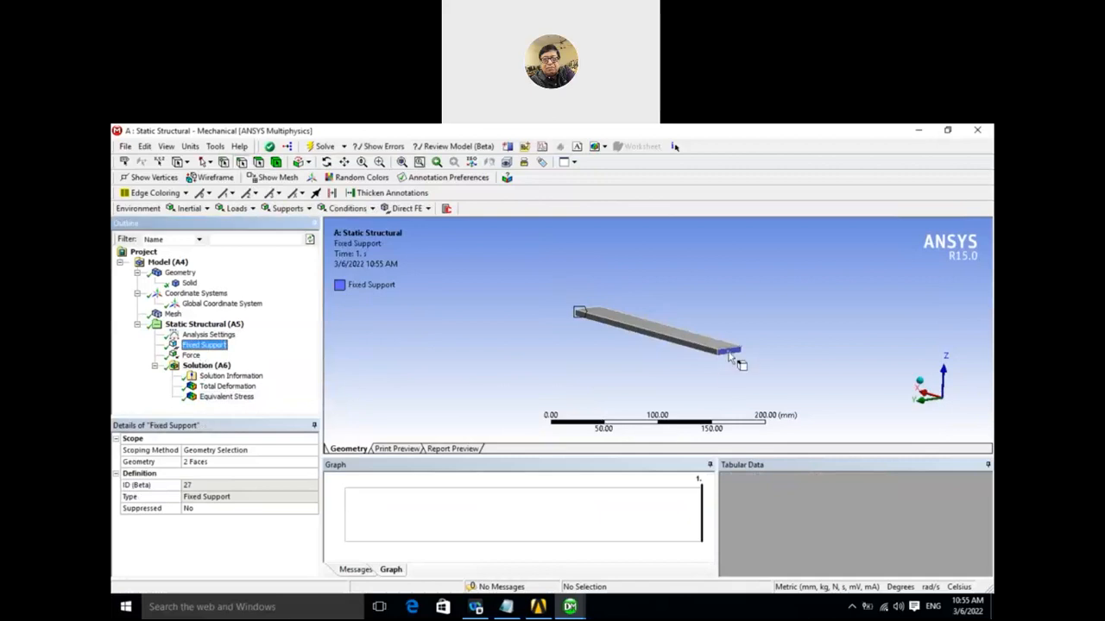
Check the end faces held by the fixed support and delete that support from the static structural analysis.
middle_drag(591, 369, 609, 343)
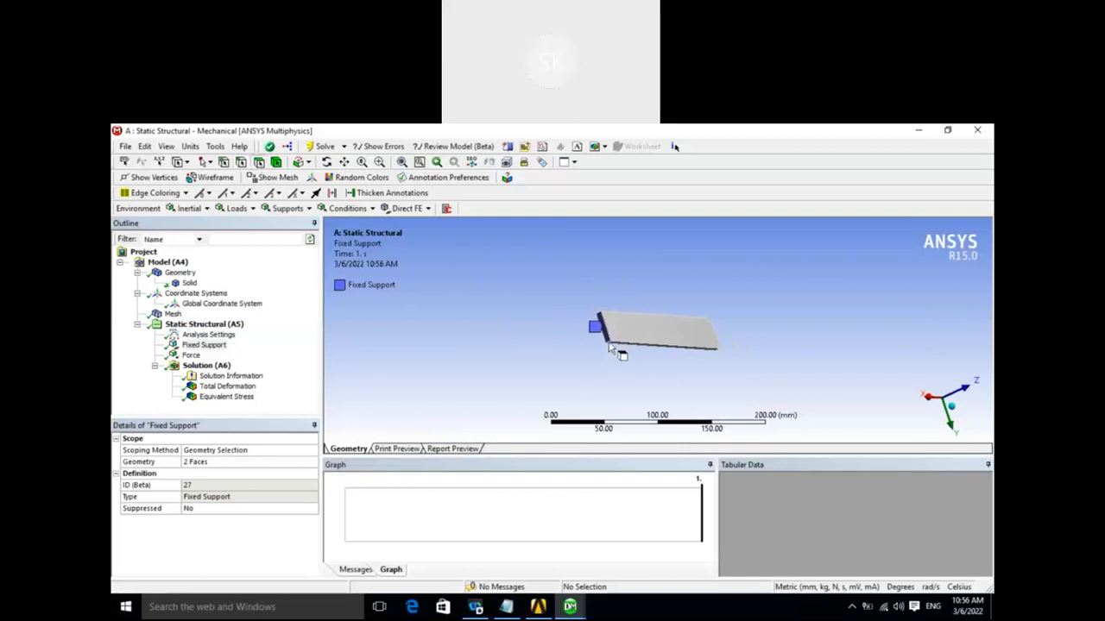
click(608, 343)
middle_drag(621, 382, 483, 363)
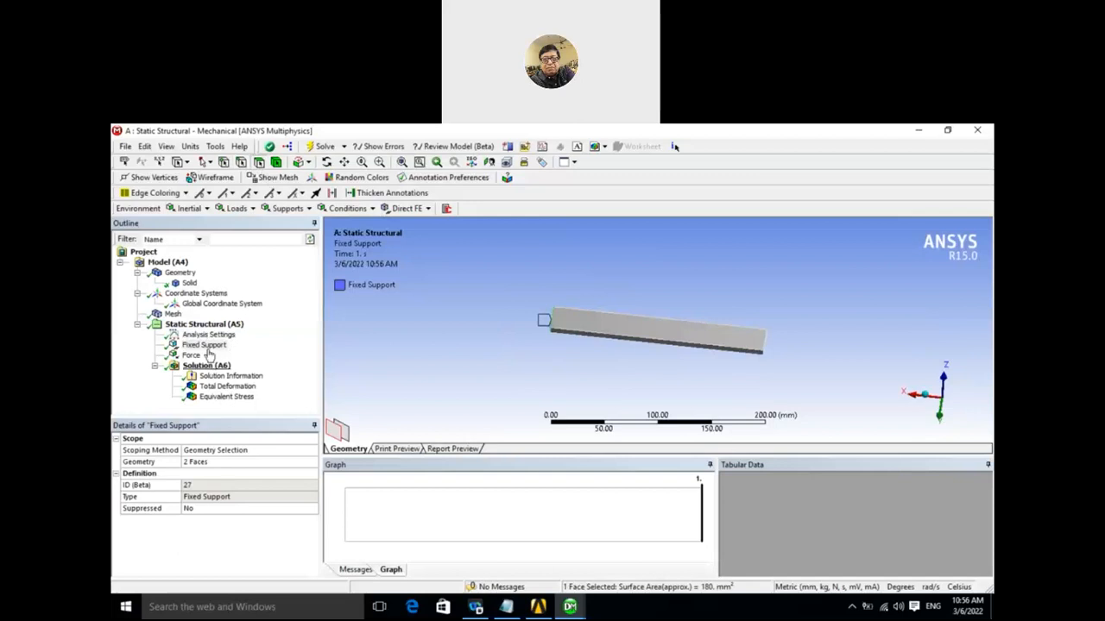
middle_drag(394, 355, 332, 369)
click(204, 345)
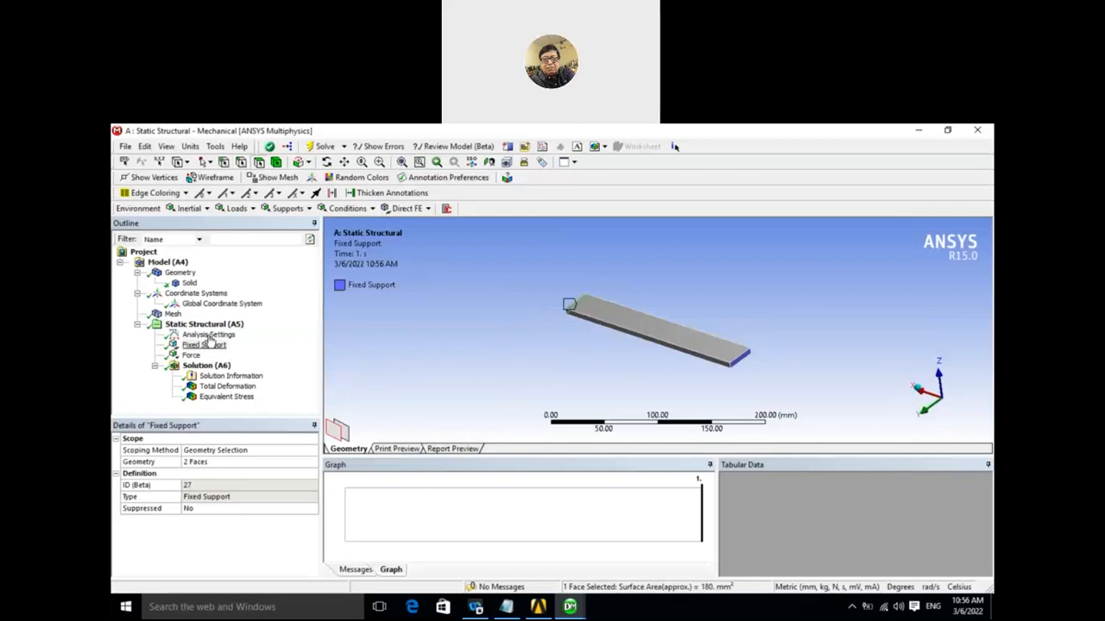
middle_drag(541, 387, 480, 377)
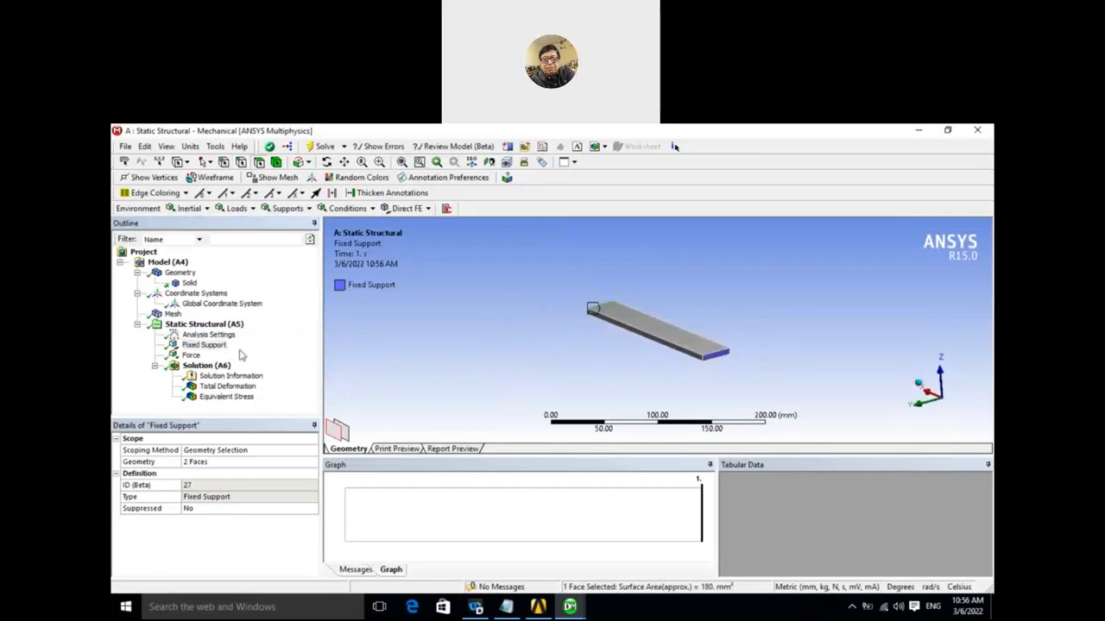
click(206, 346)
right_click(208, 352)
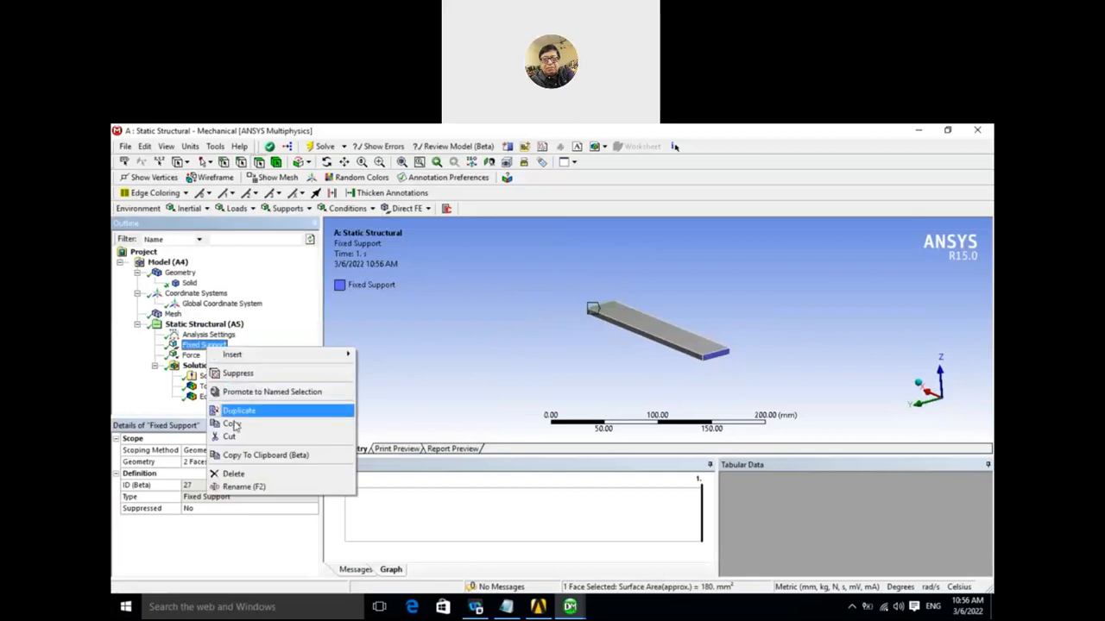
click(233, 473)
click(550, 411)
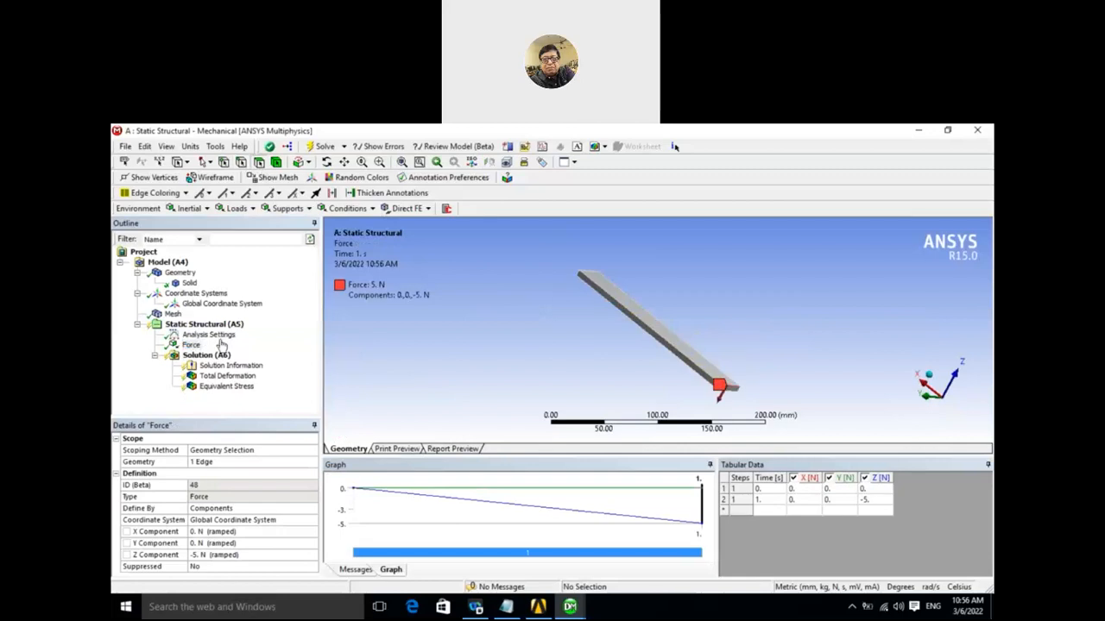
Insert a new fixed support scoped only to the beam's end face opposite the force.
right_click(211, 326)
mouse_move(234, 336)
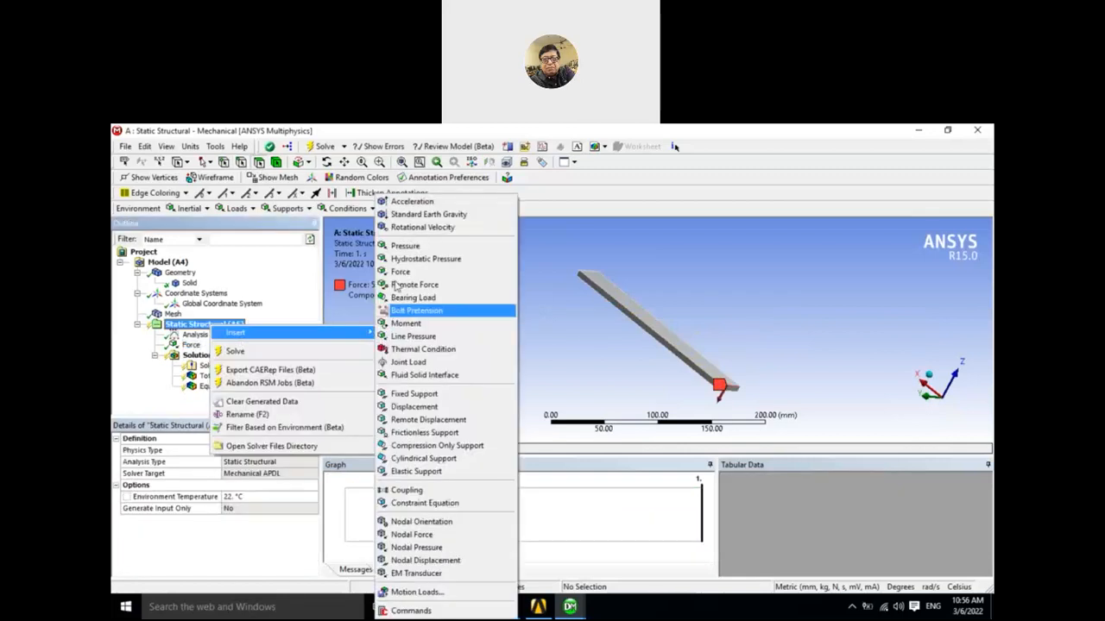
click(422, 396)
middle_drag(530, 357, 664, 371)
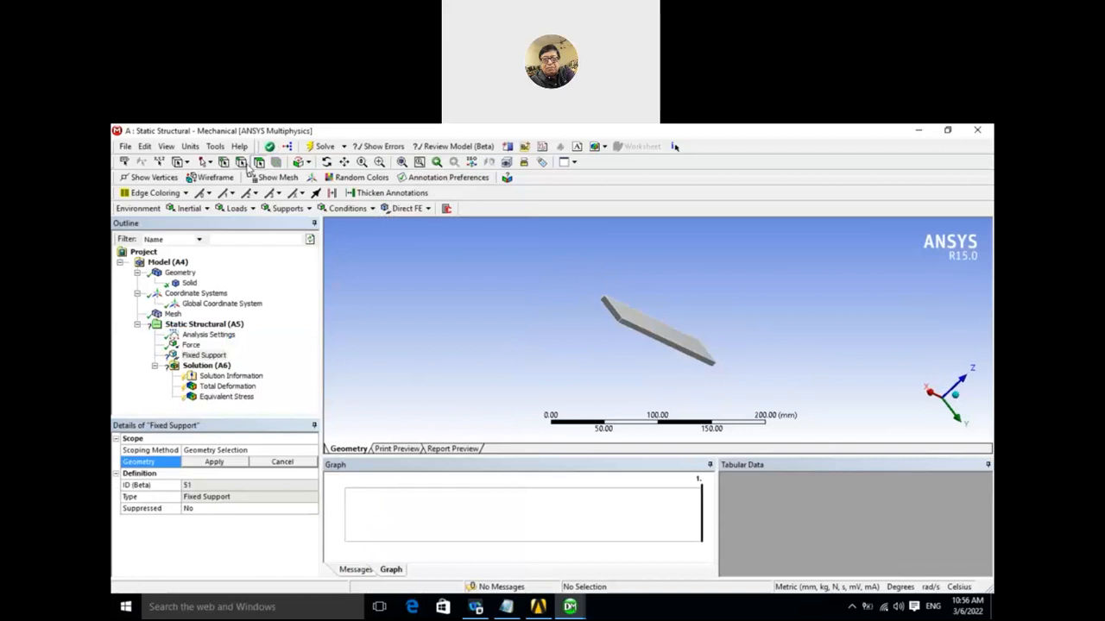
click(614, 315)
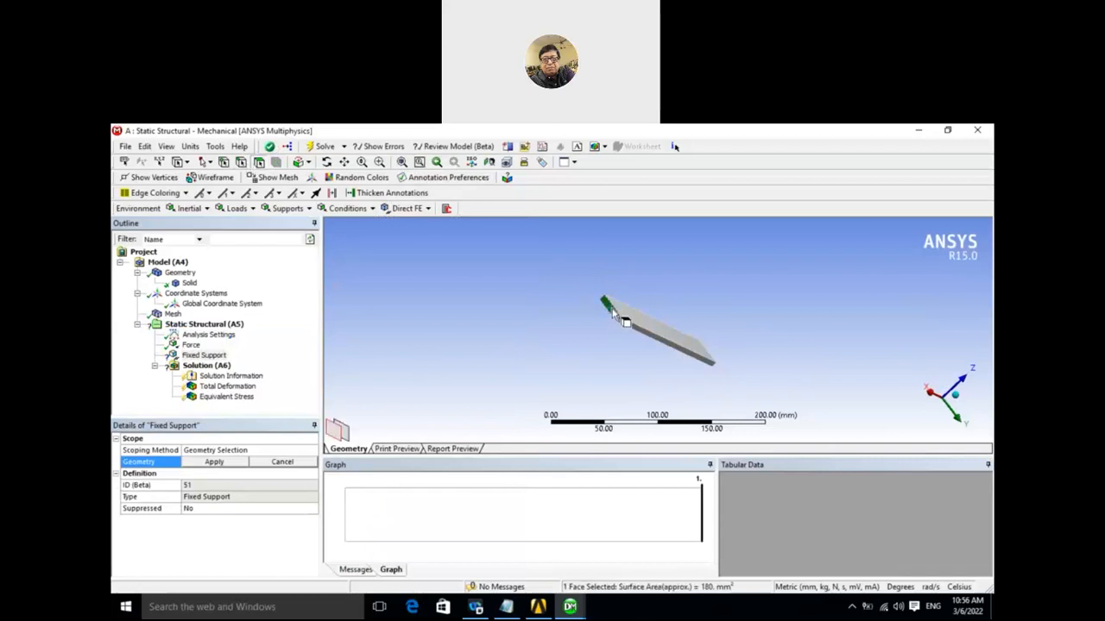
click(229, 466)
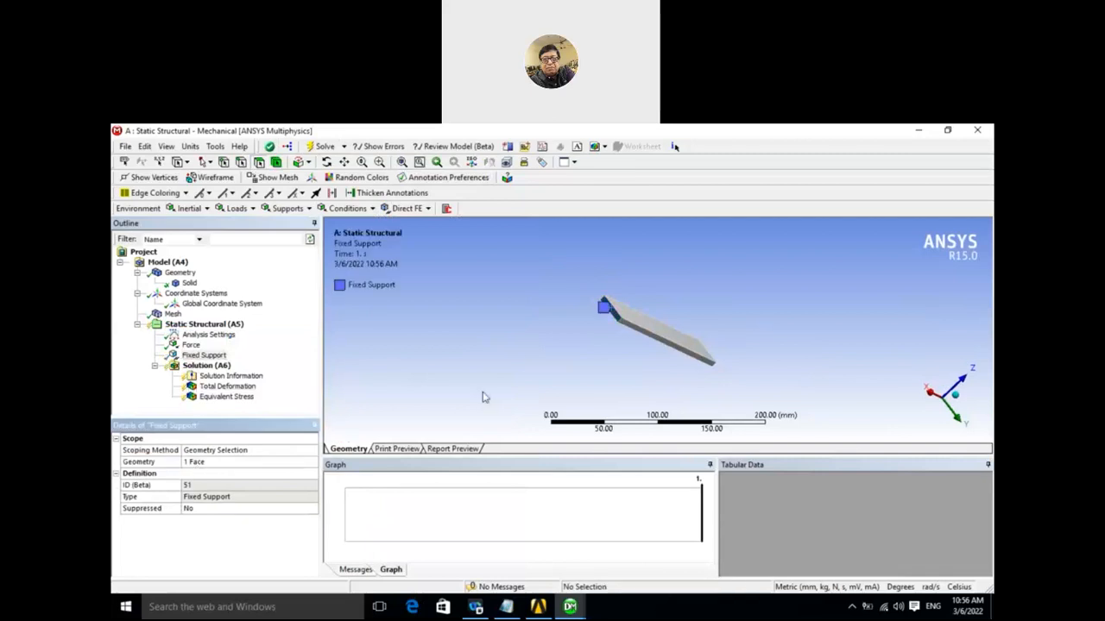
Solve the analysis with the new support and display the total deformation result.
middle_drag(554, 359, 363, 345)
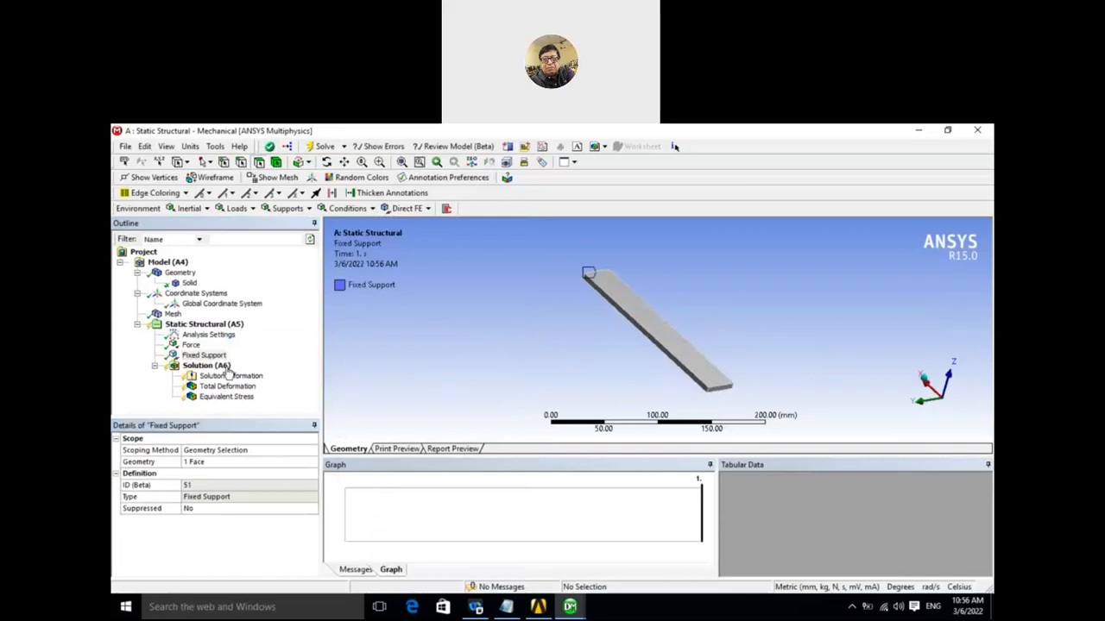
right_click(215, 367)
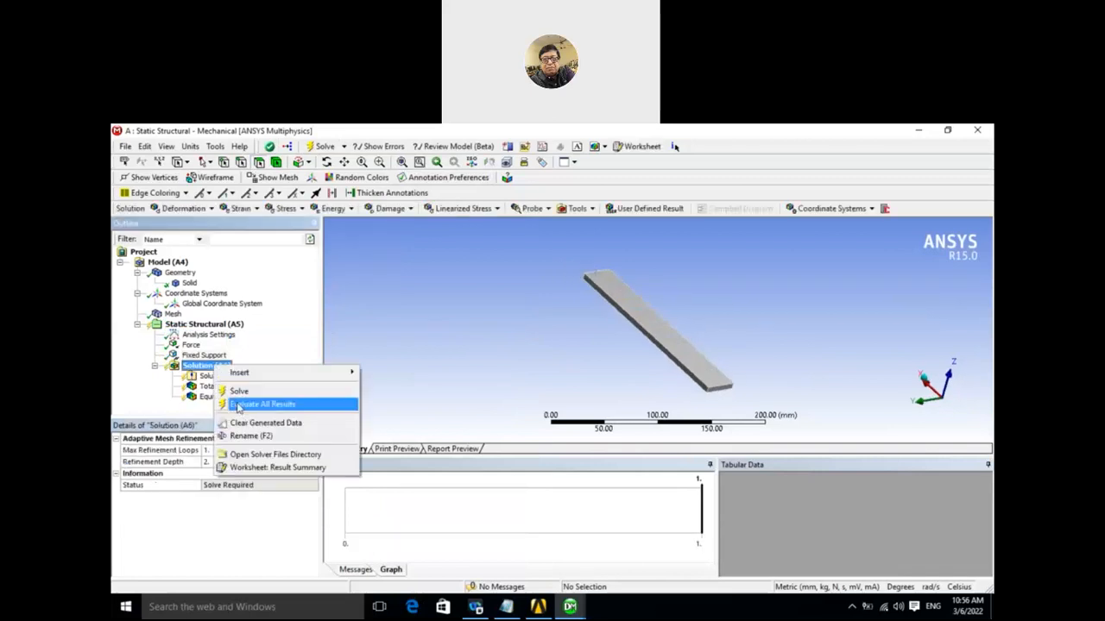
click(240, 405)
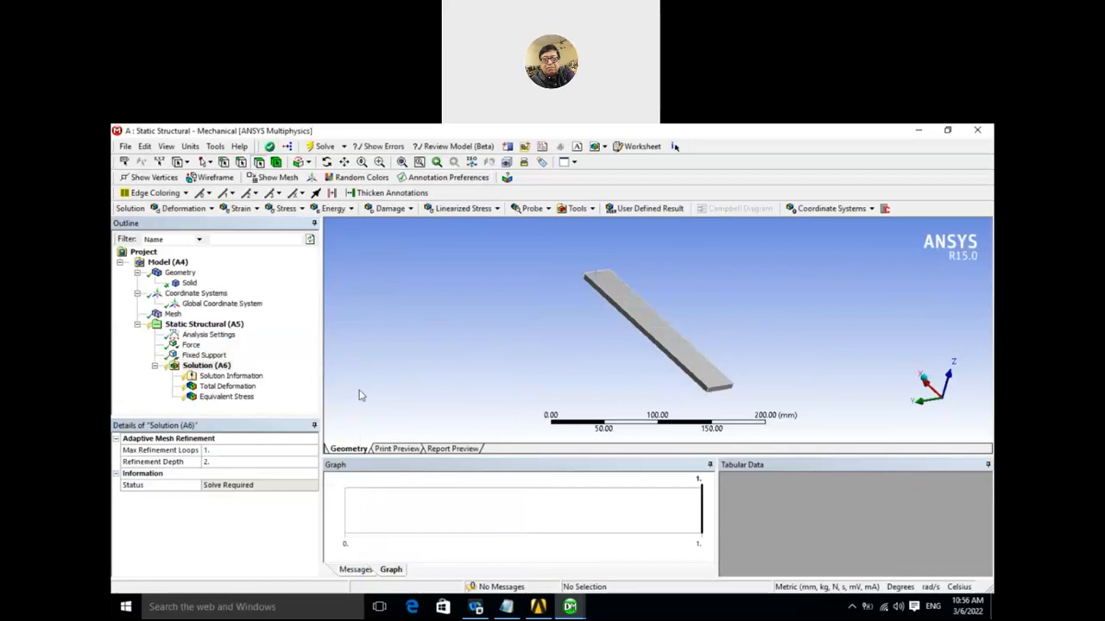
right_click(215, 371)
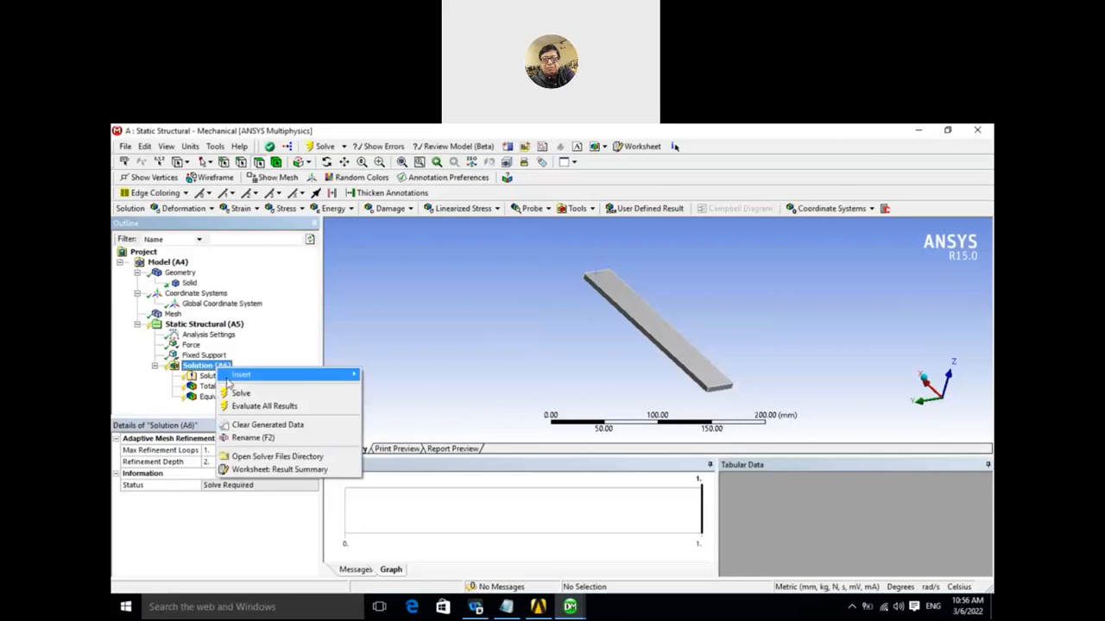
click(237, 391)
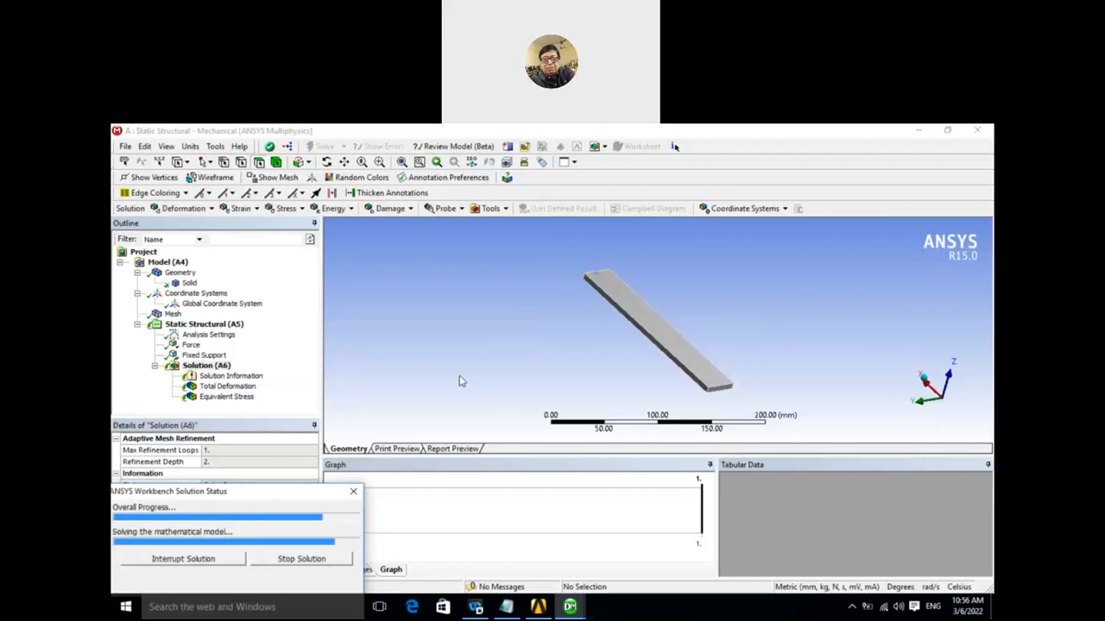
click(251, 397)
click(228, 386)
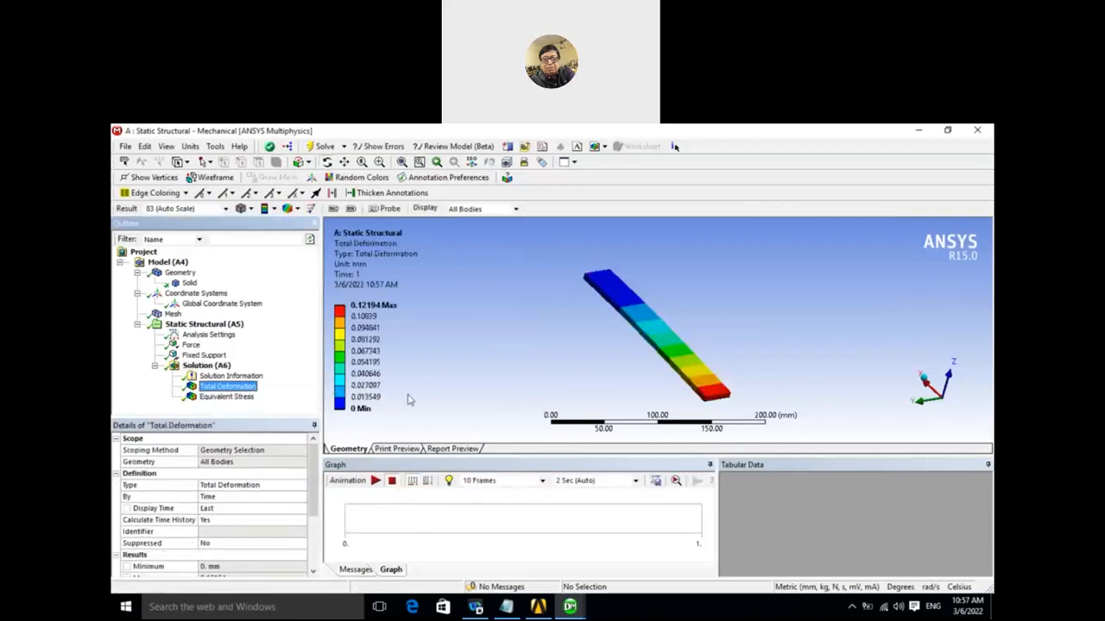
drag(432, 392, 492, 365)
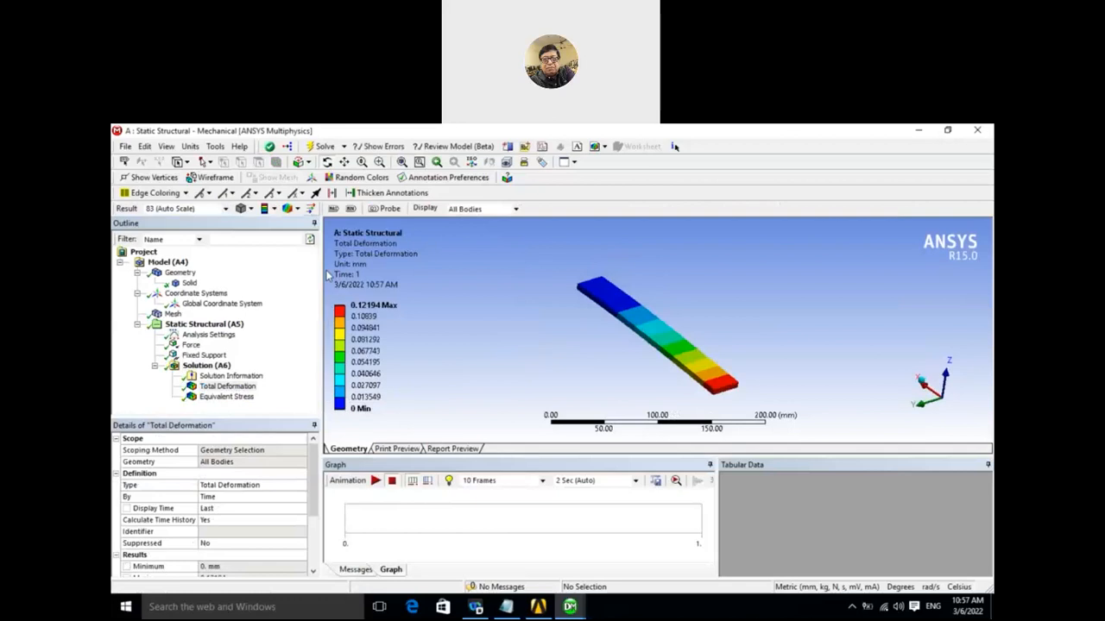
Inspect the force's components and the end edge of the beam it is applied to.
click(191, 345)
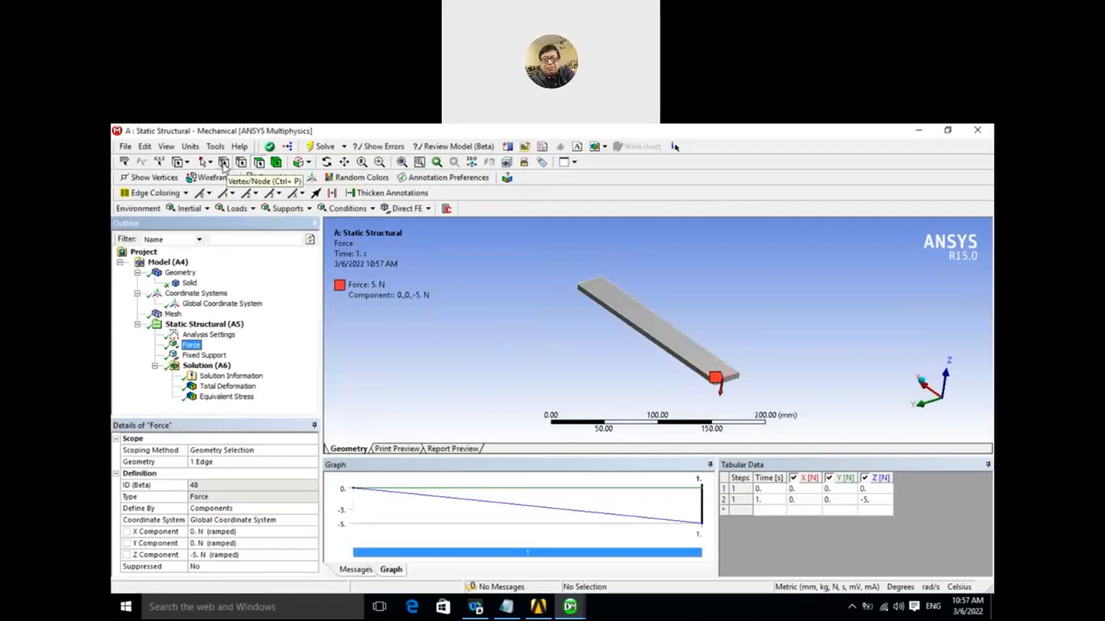
mouse_move(550, 348)
middle_down()
mouse_move(549, 359)
mouse_move(545, 350)
middle_up()
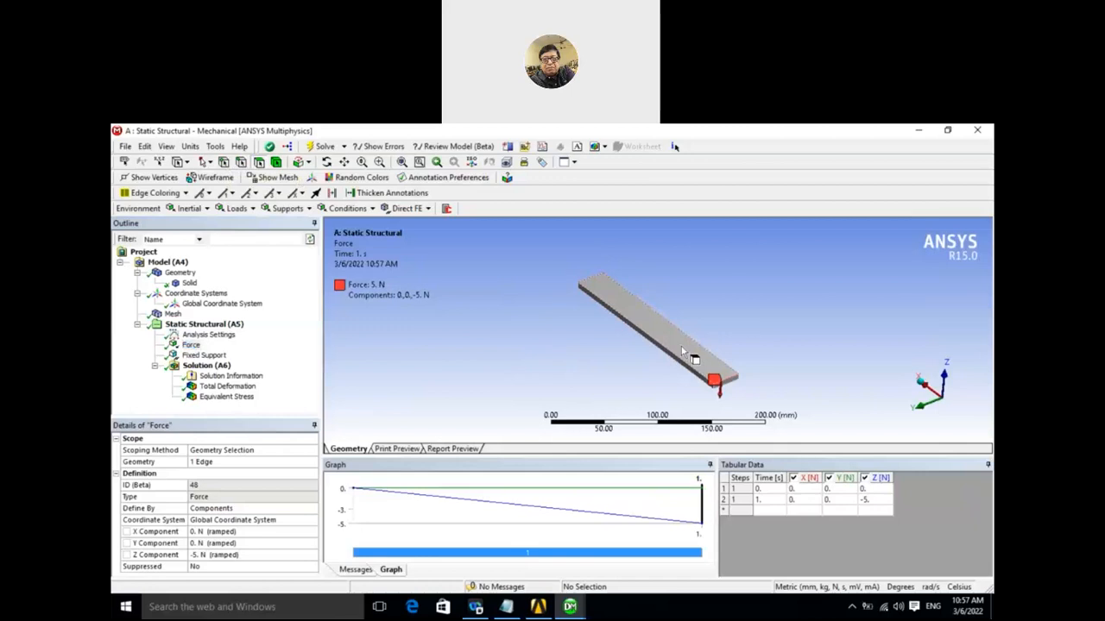
middle_drag(557, 383, 646, 330)
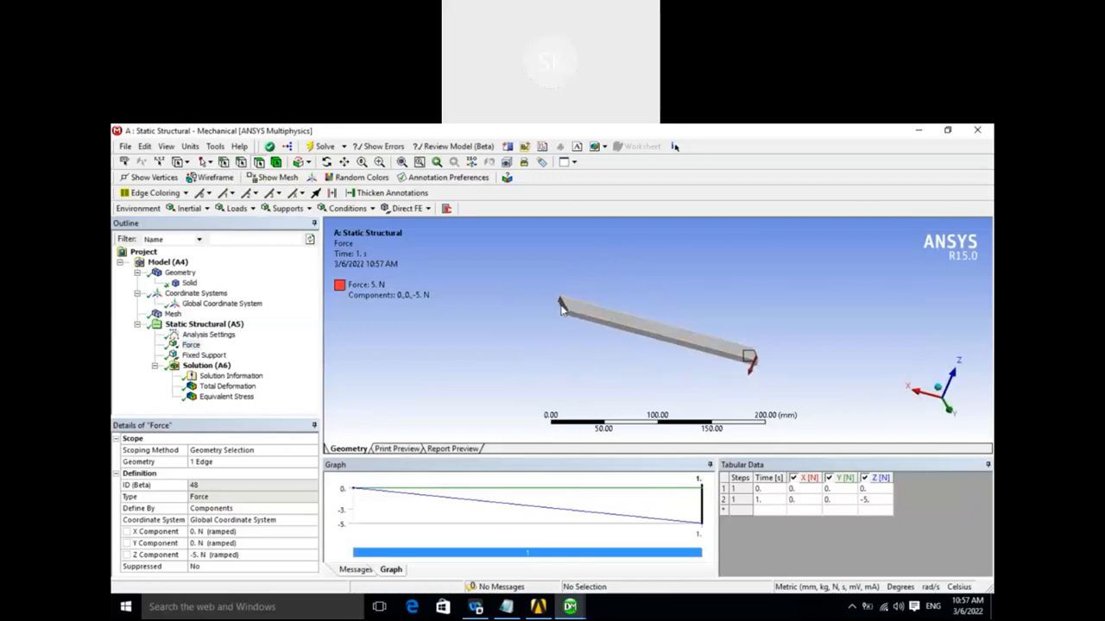
right_click(224, 369)
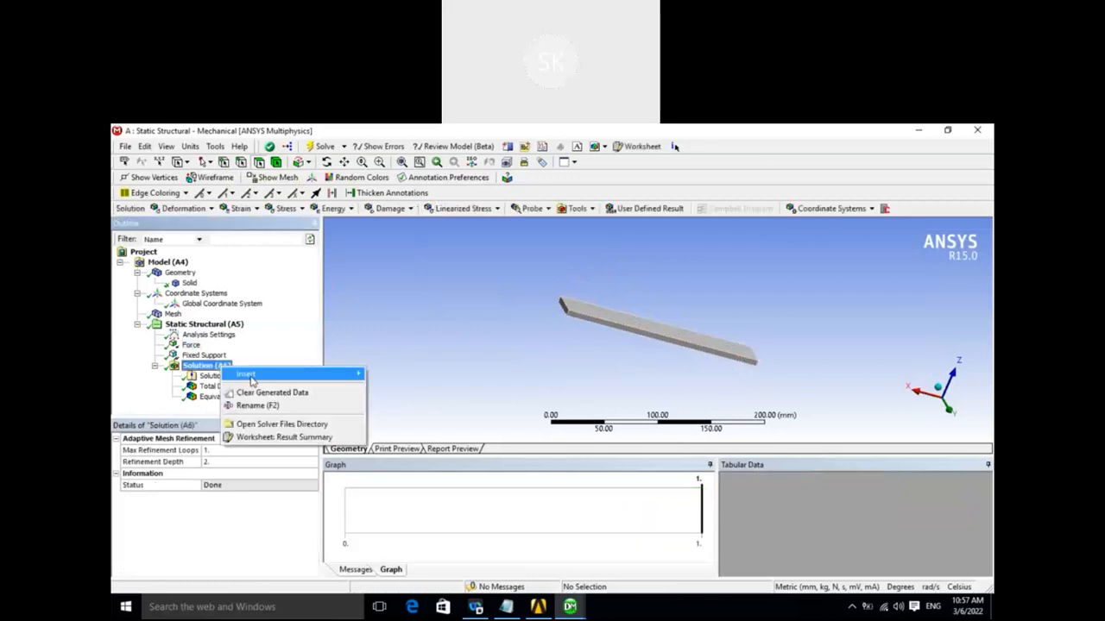
mouse_move(278, 380)
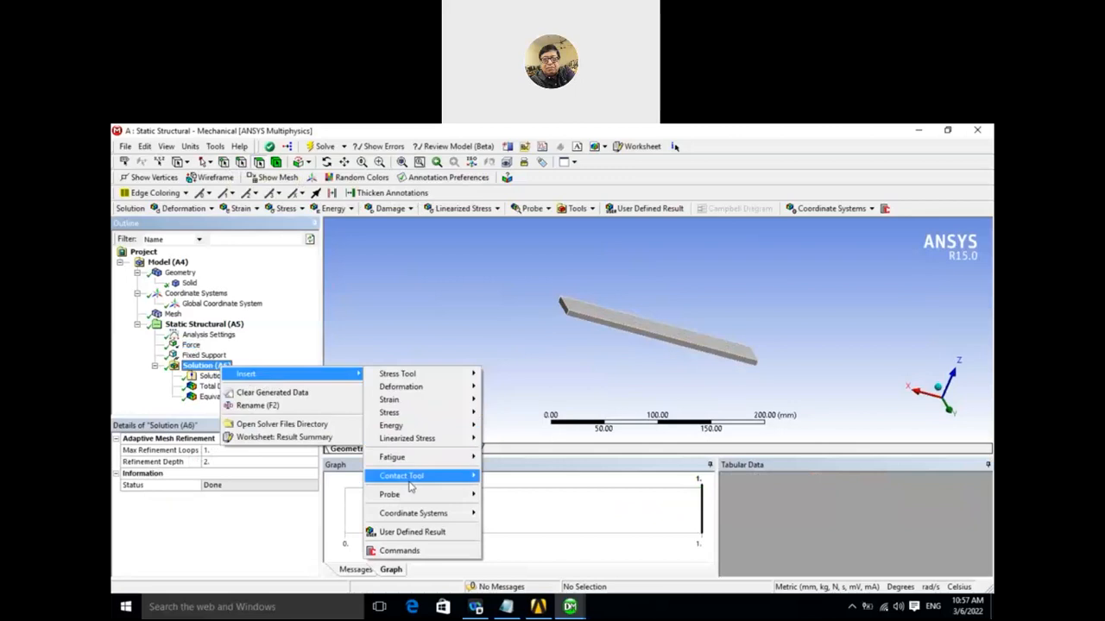
mouse_move(409, 496)
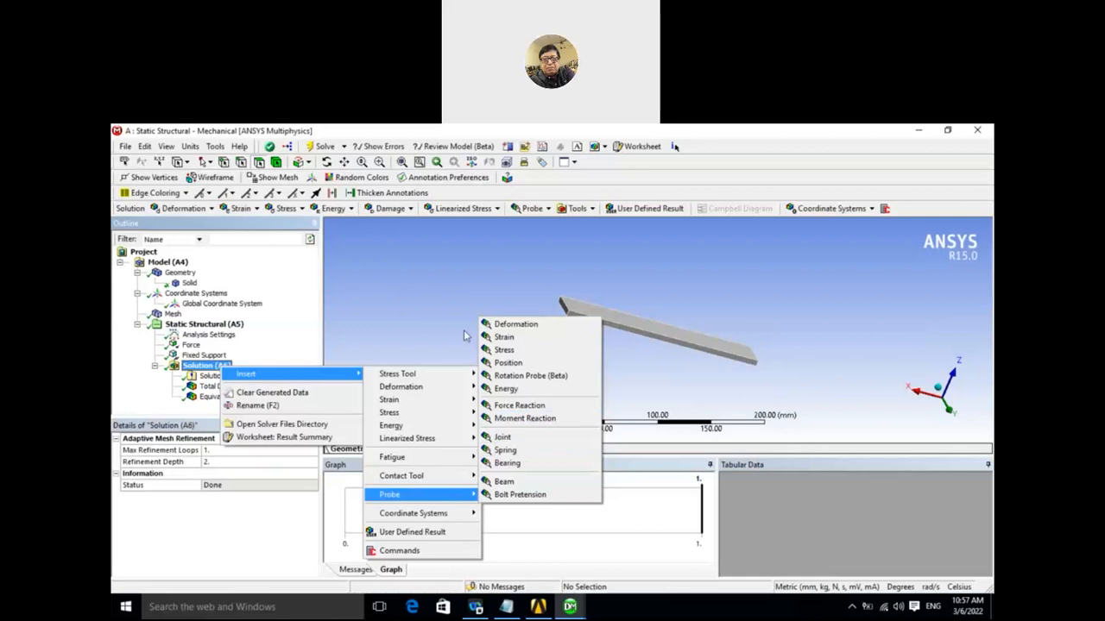
click(430, 291)
middle_drag(562, 345, 436, 351)
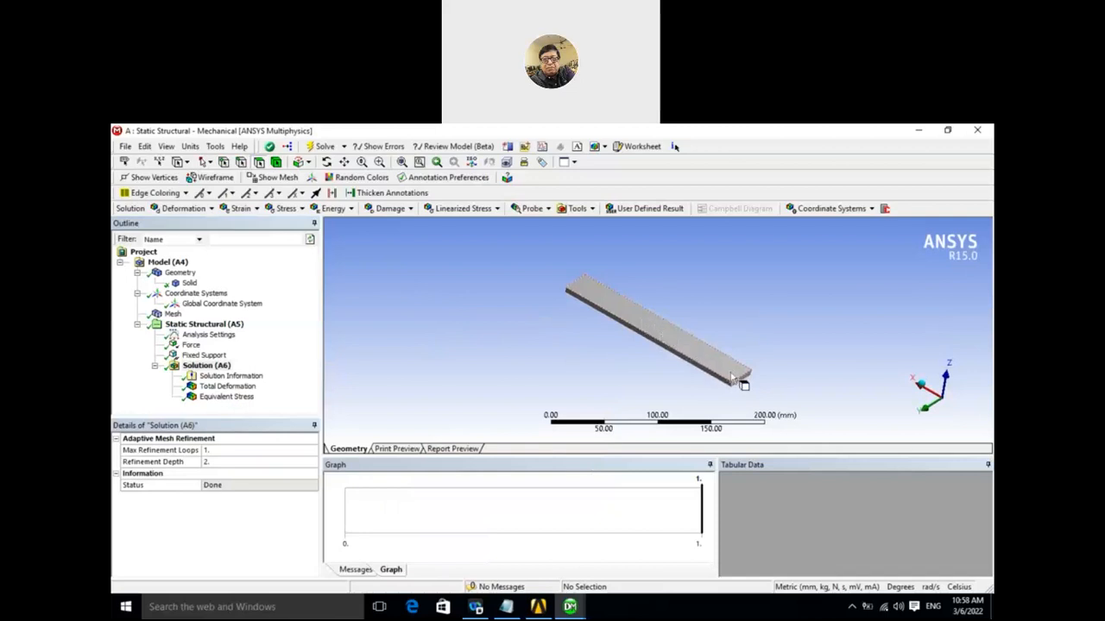
middle_drag(567, 365, 577, 386)
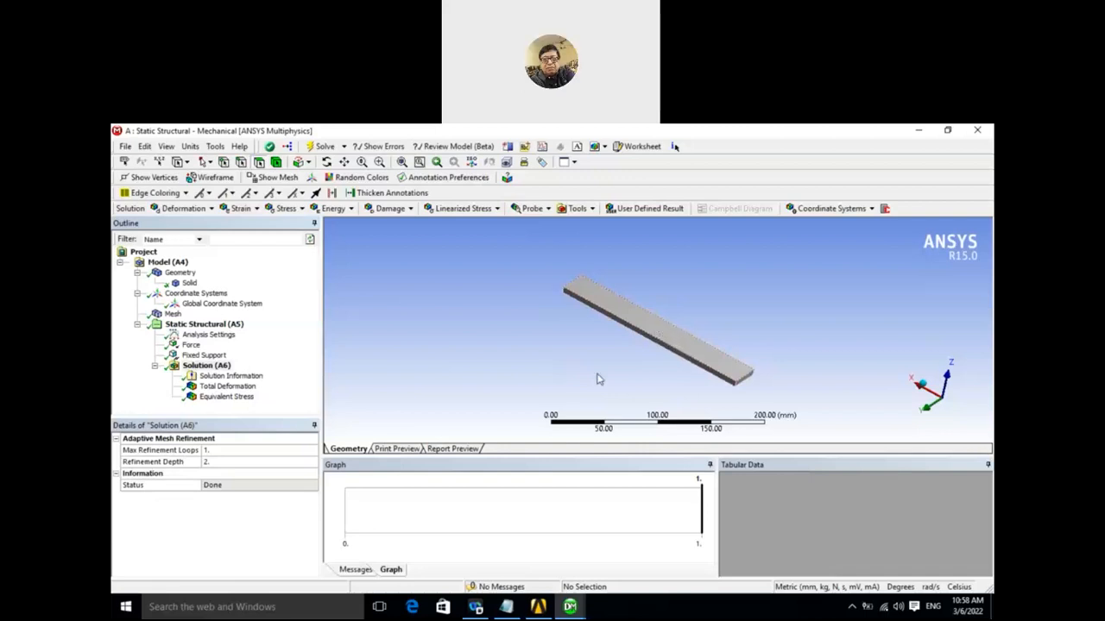
middle_drag(584, 372, 512, 374)
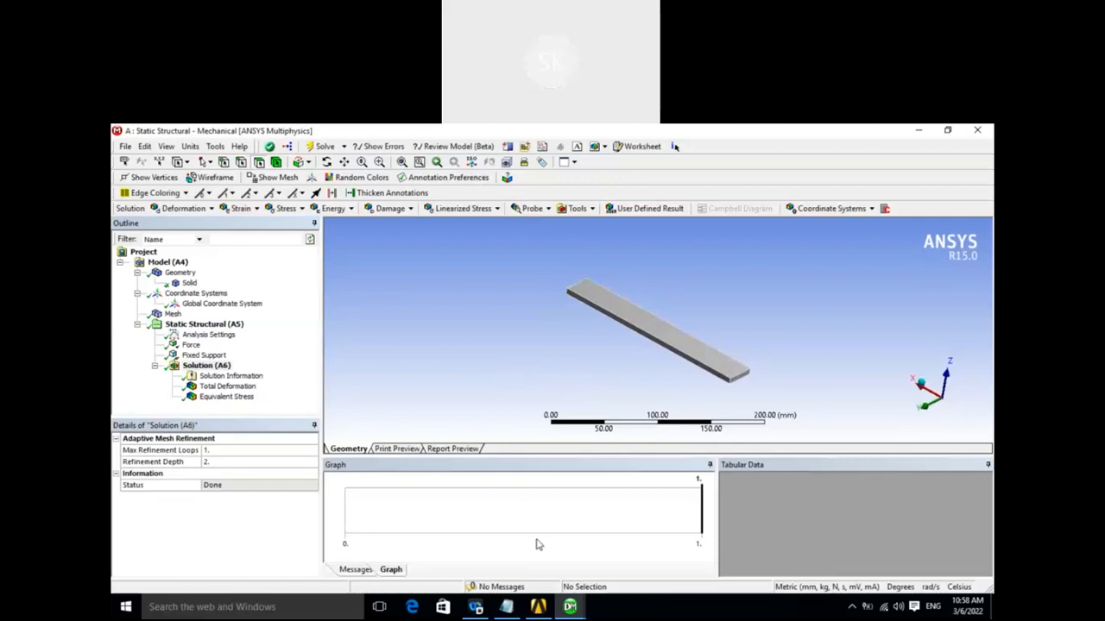
Switch to DesignModeler and create a new Point feature for the beam.
click(569, 609)
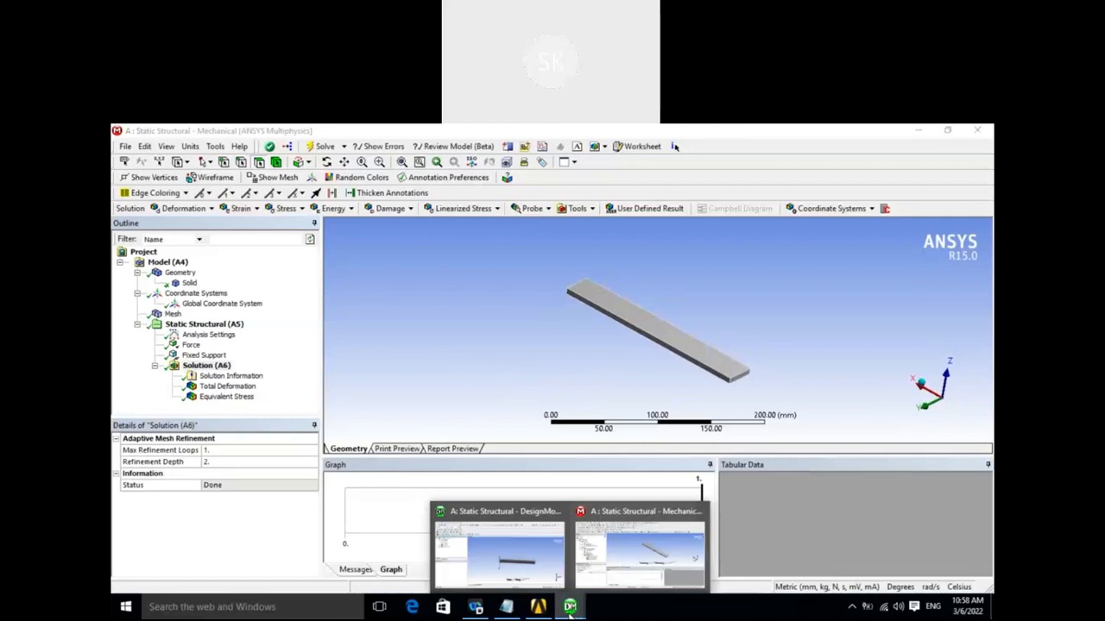
click(526, 590)
middle_drag(505, 485, 530, 316)
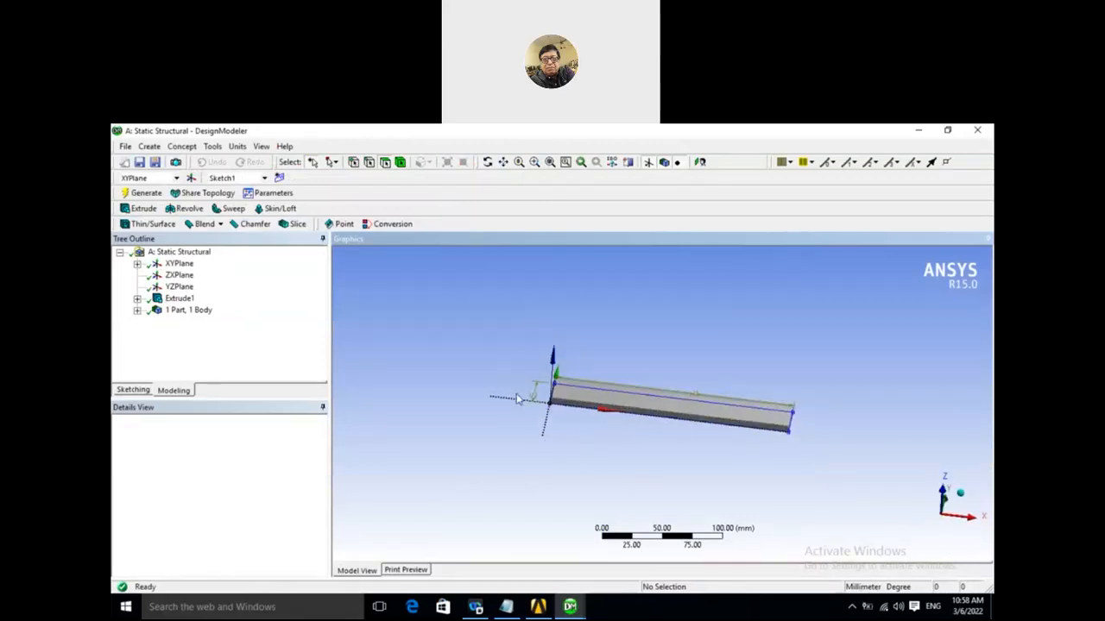
middle_drag(518, 399, 480, 372)
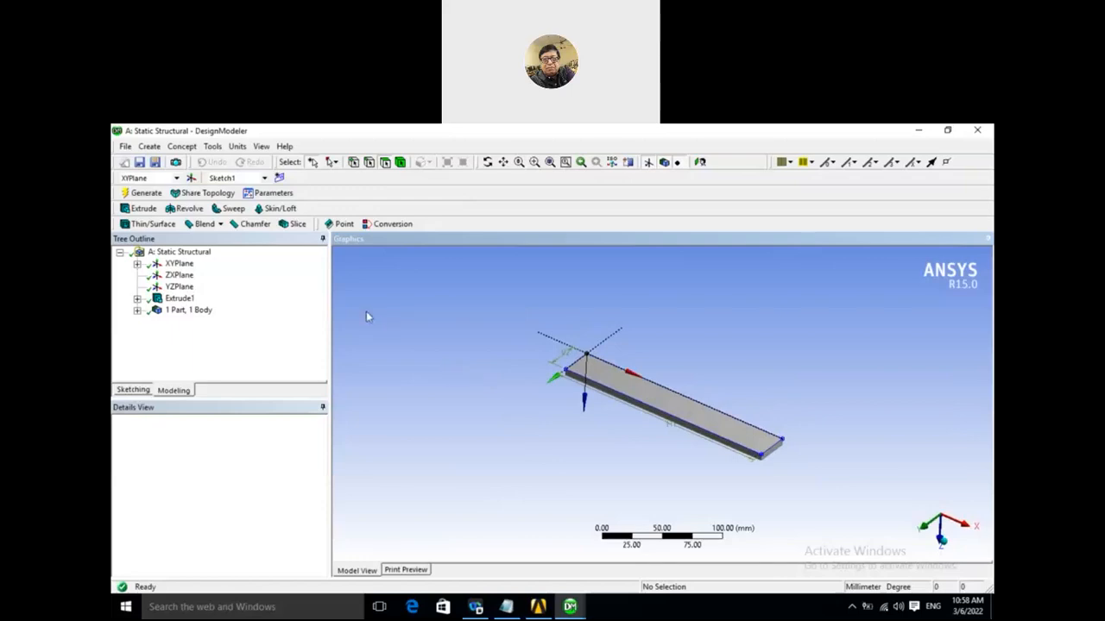
click(147, 147)
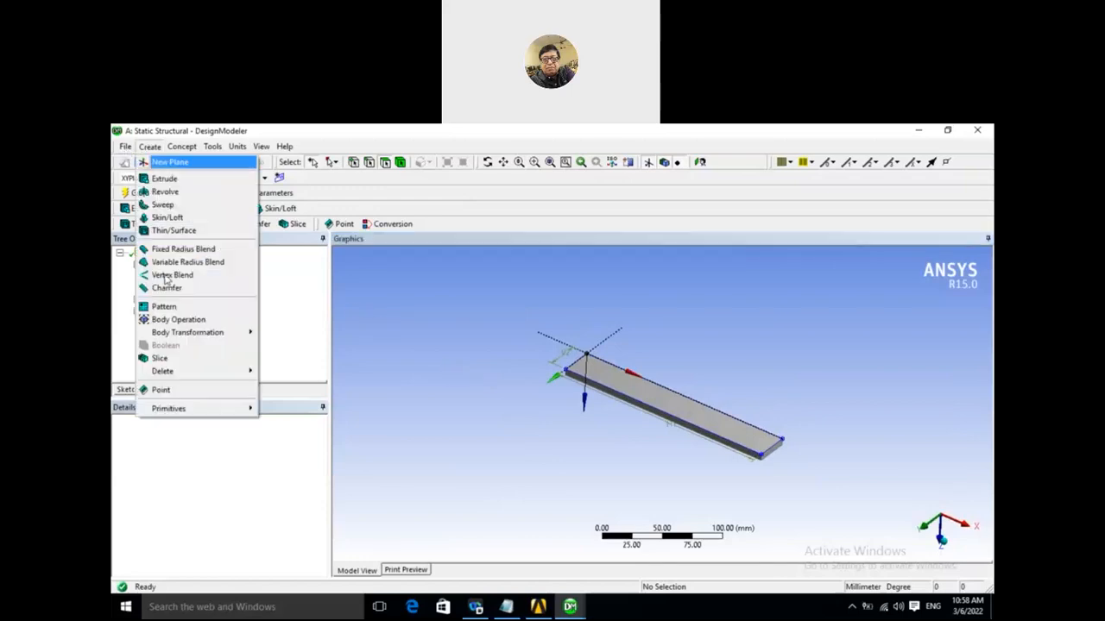
click(177, 392)
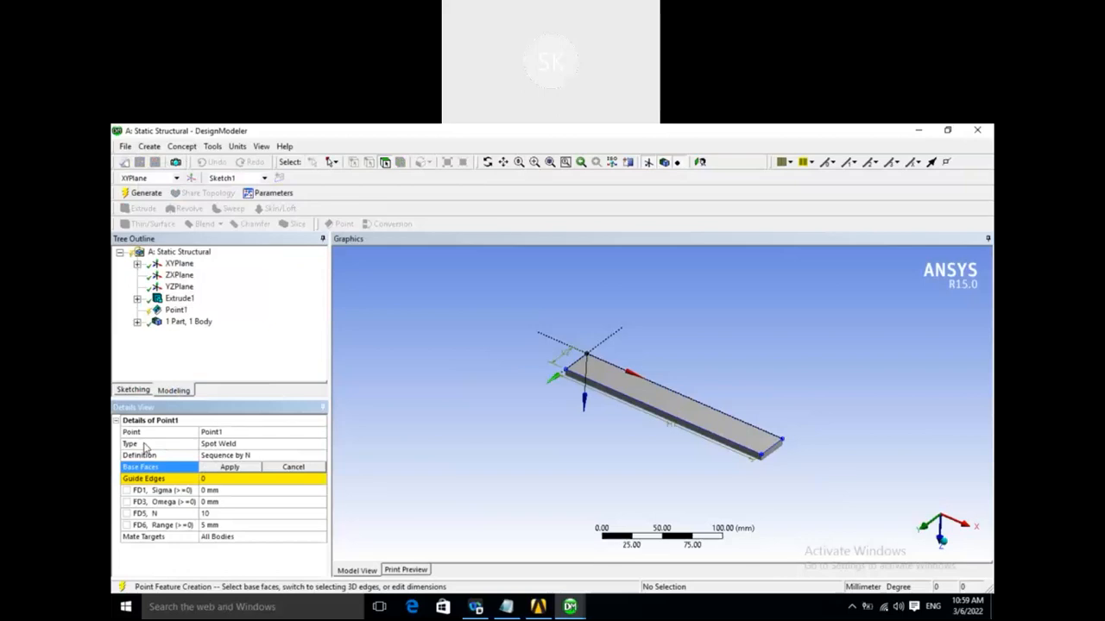
Set the point feature's type to Point Load and assign the beam's large upper face as its base face.
click(245, 445)
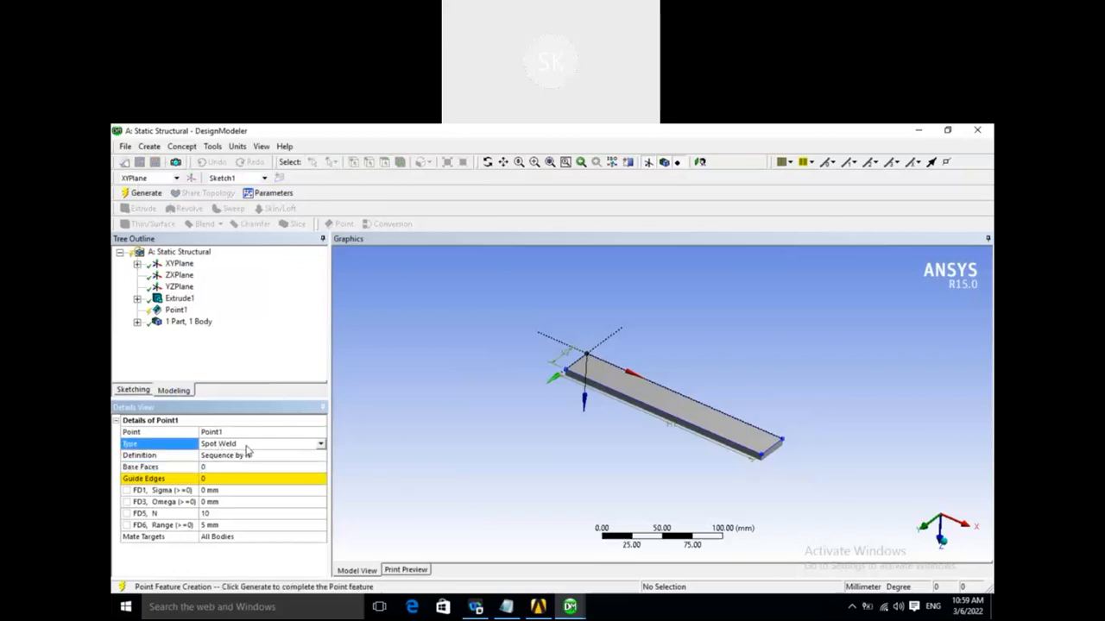
click(320, 445)
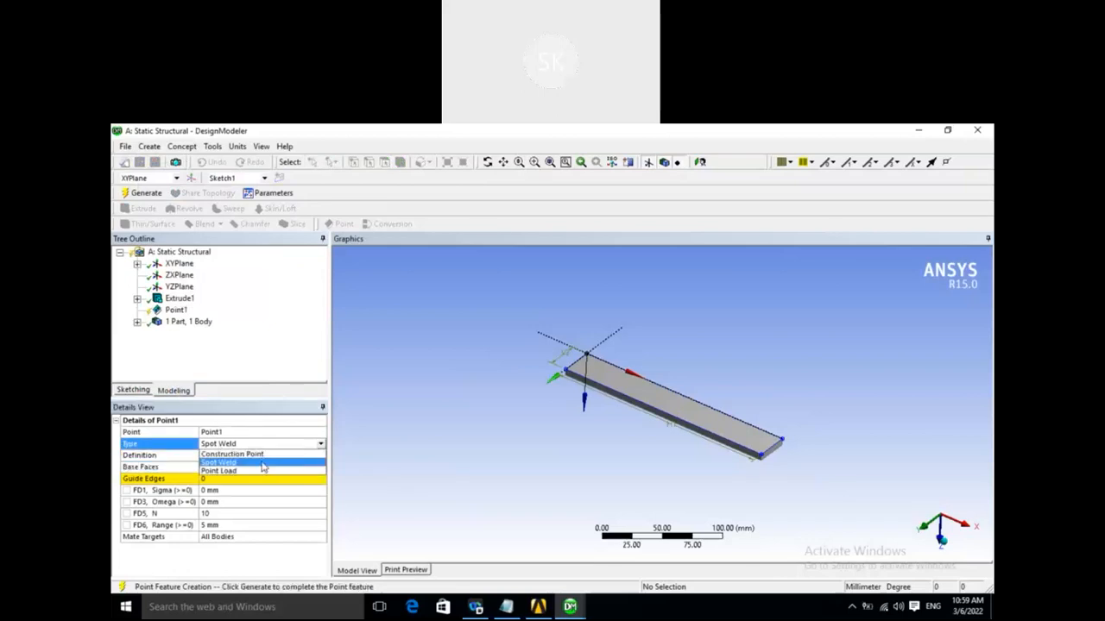
click(243, 471)
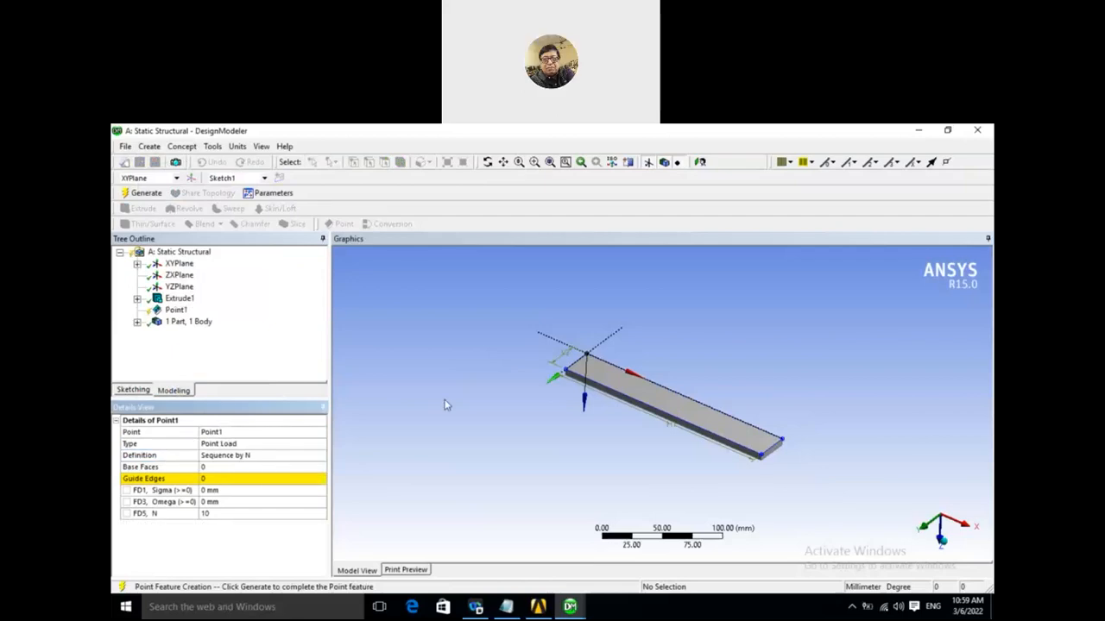
click(209, 466)
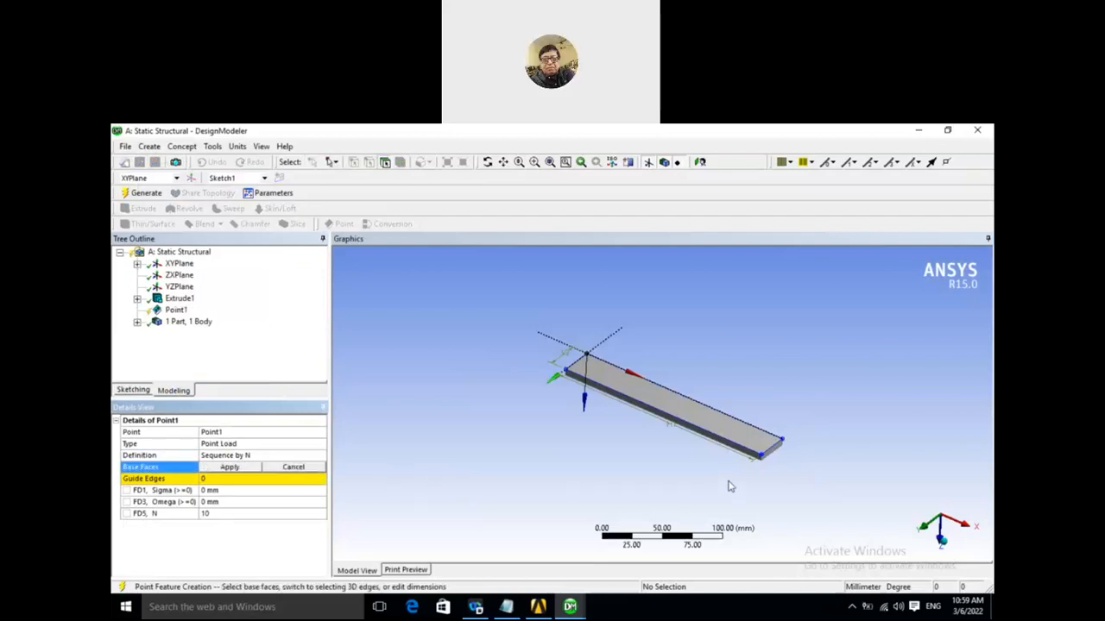
click(720, 435)
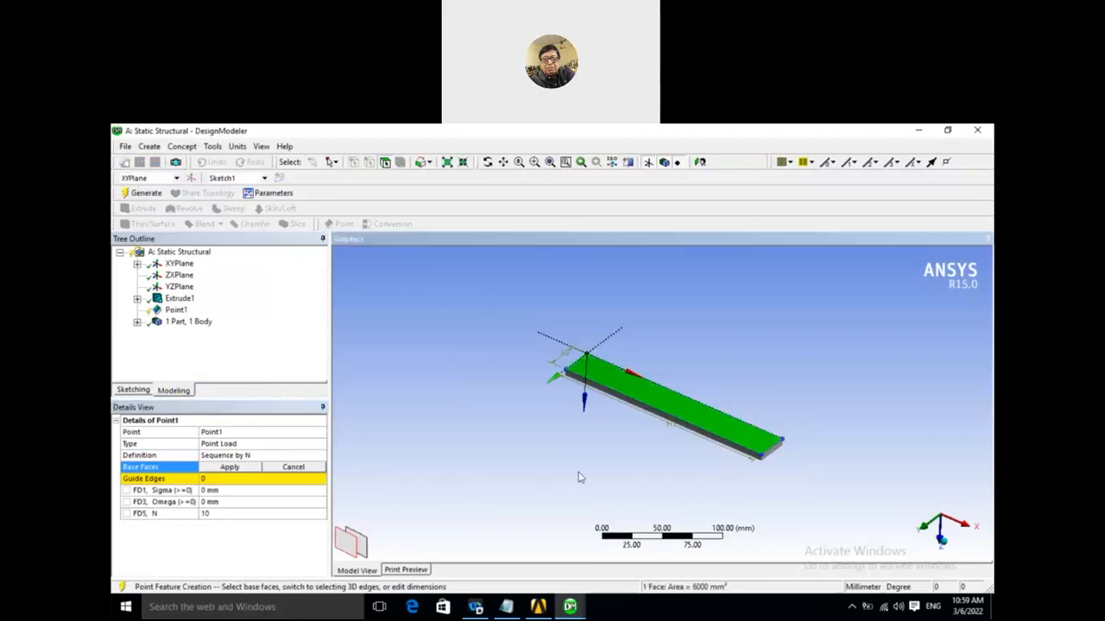
click(229, 467)
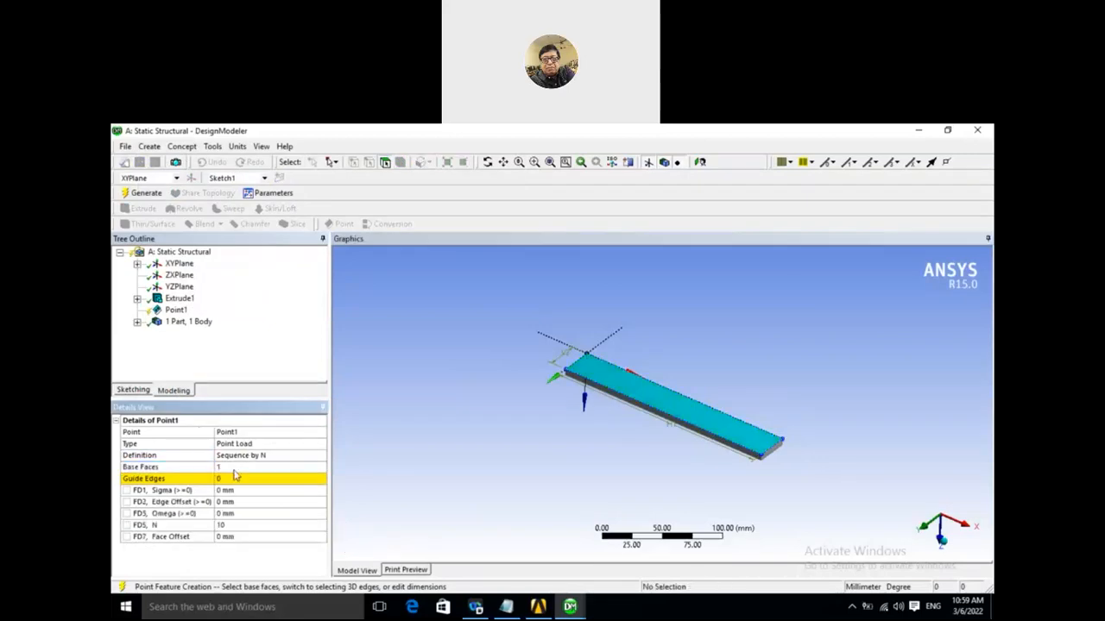
Assign the short edge at the beam's end away from the origin as the point feature's guide edge.
click(231, 480)
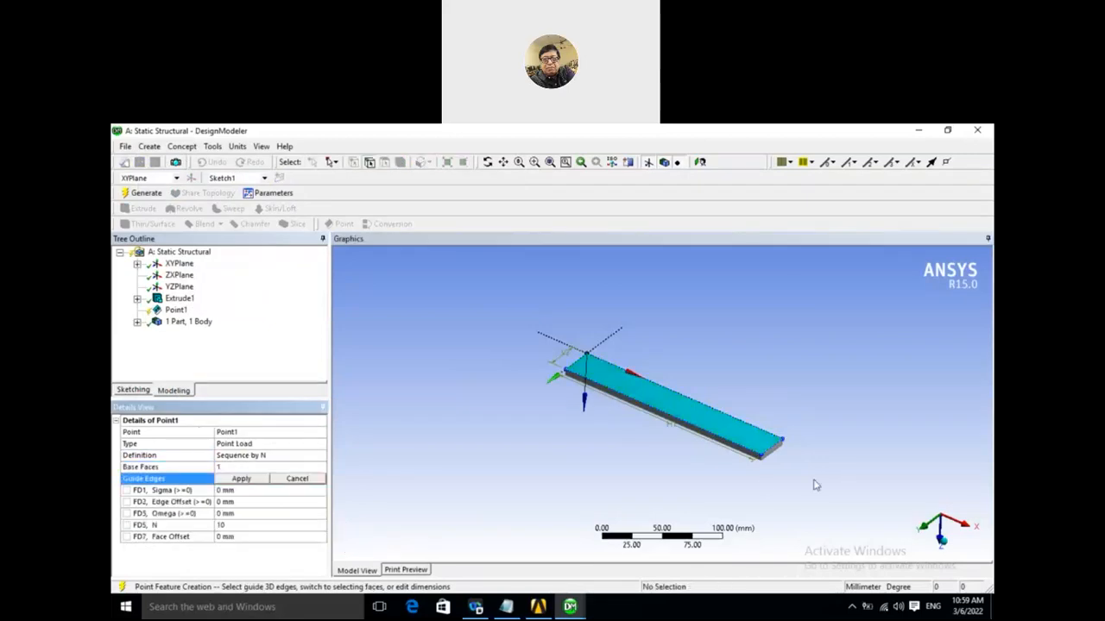
click(777, 449)
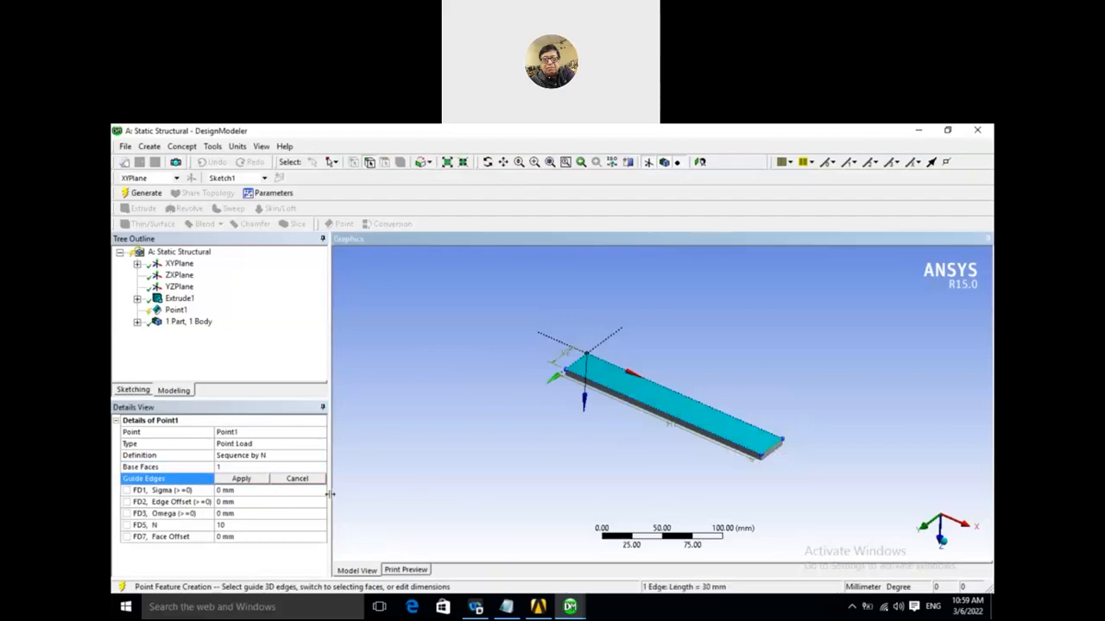
click(254, 479)
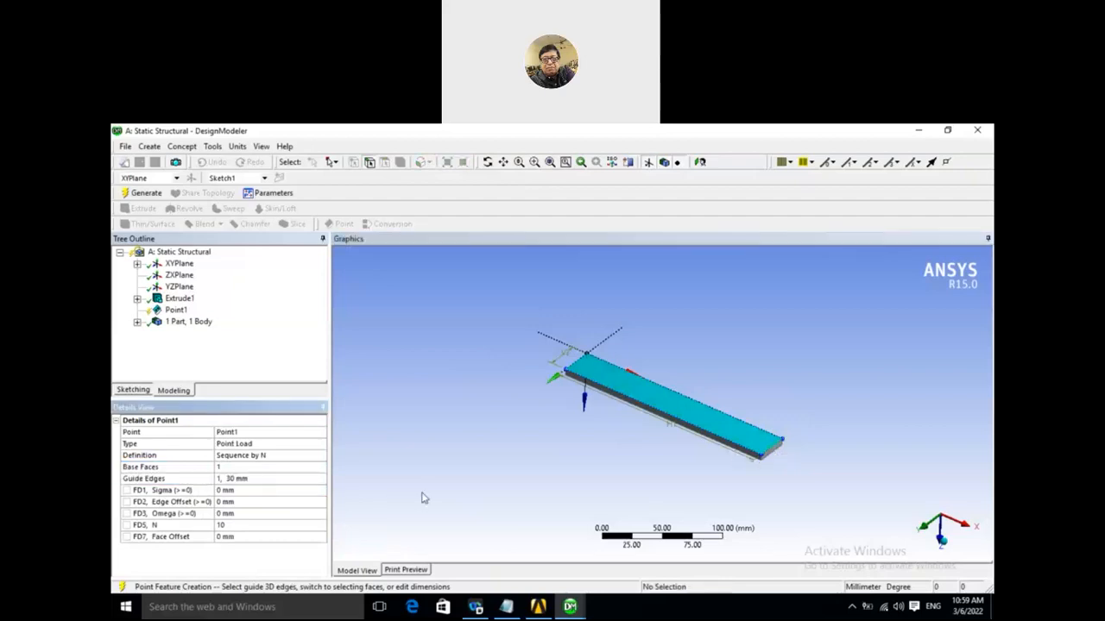
Set the point feature's edge offset to 50 mm and N to 4, keeping Omega at 0 mm, and generate it.
click(244, 503)
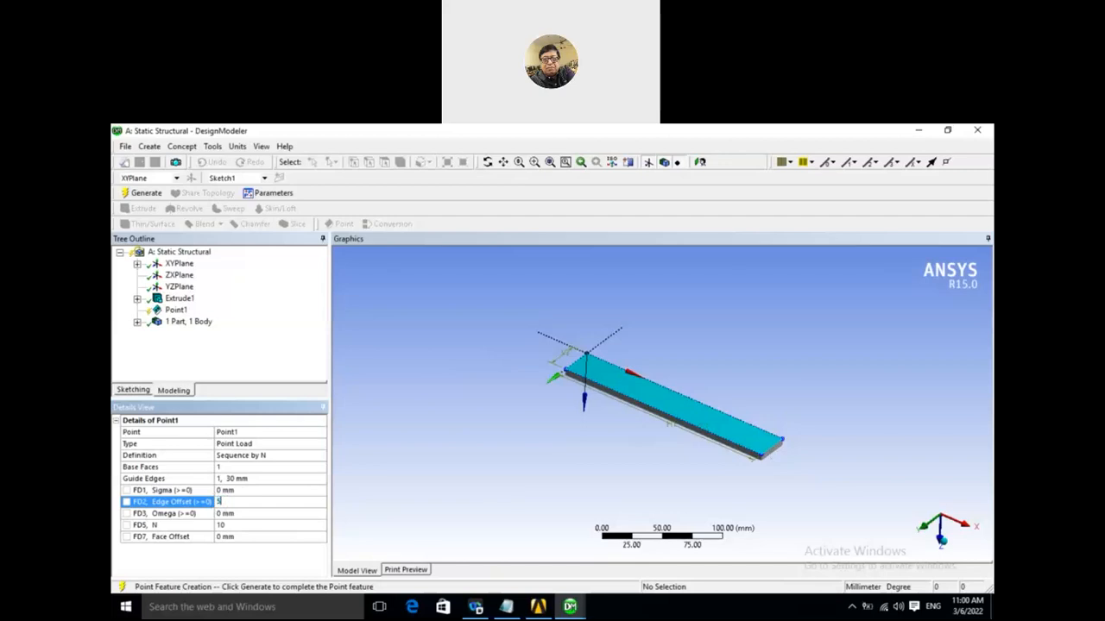
text(0)
key(Return)
click(227, 526)
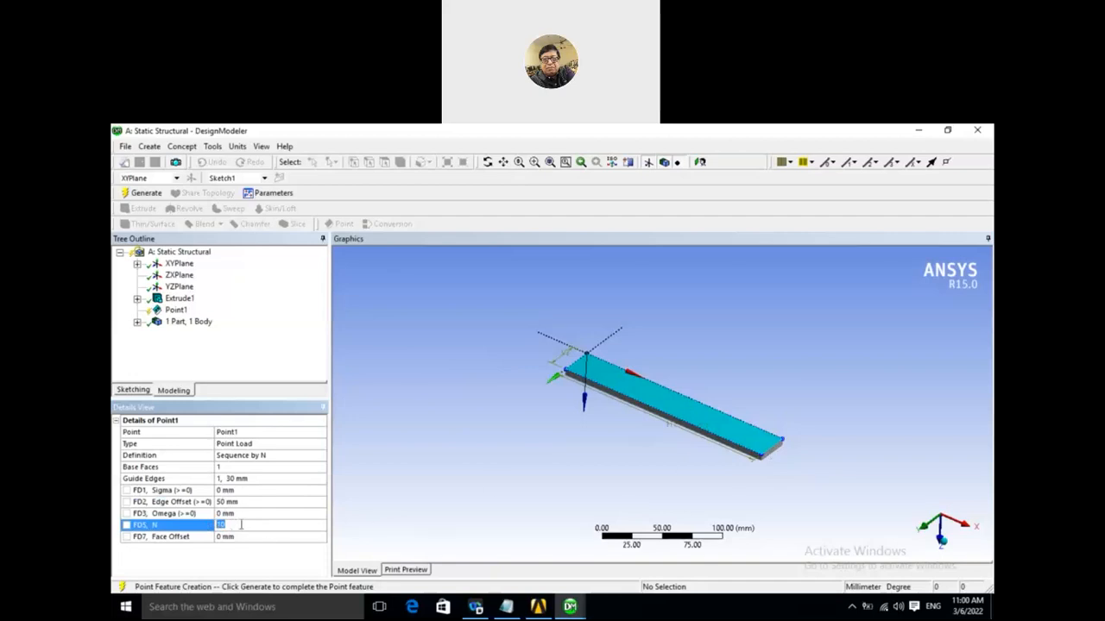
text(4)
click(256, 514)
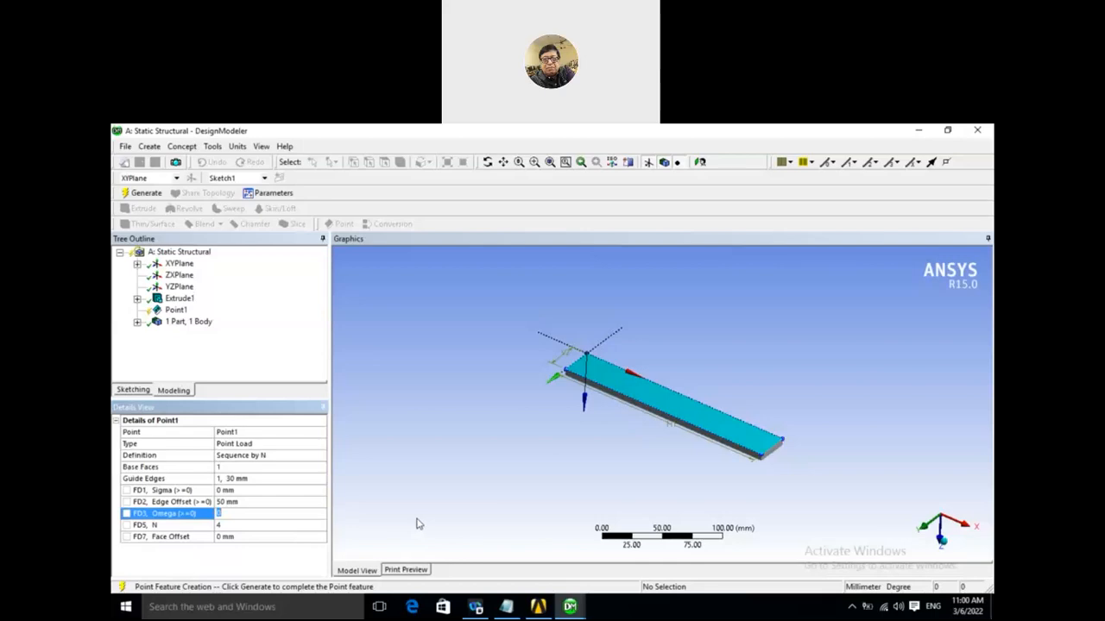
click(141, 193)
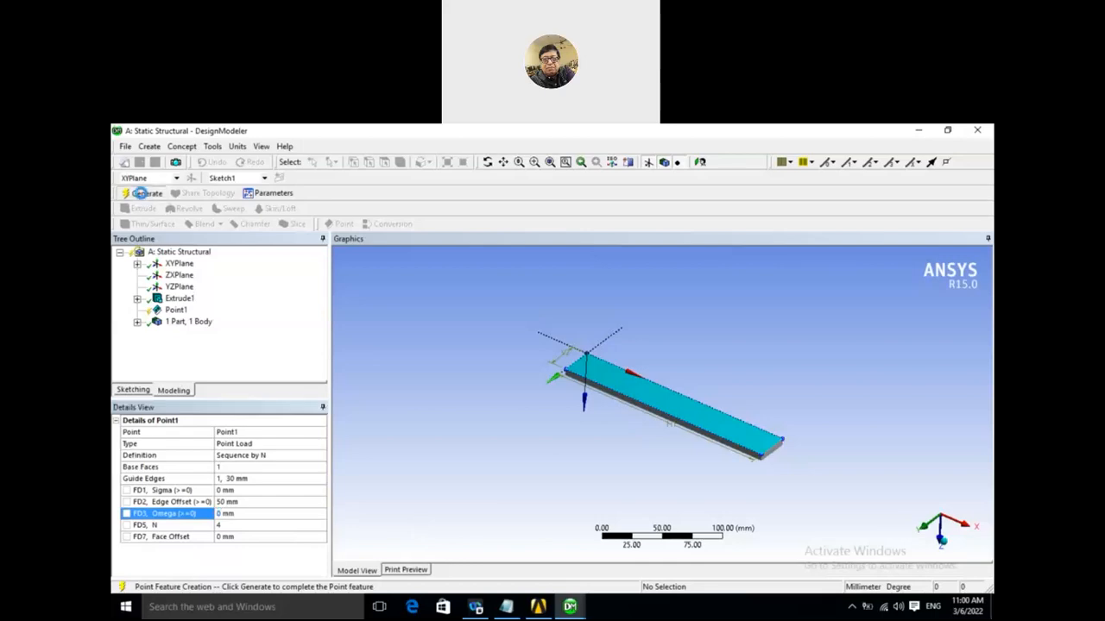
Examine the generated load points on the beam's upper face from several viewing angles.
drag(506, 464, 532, 474)
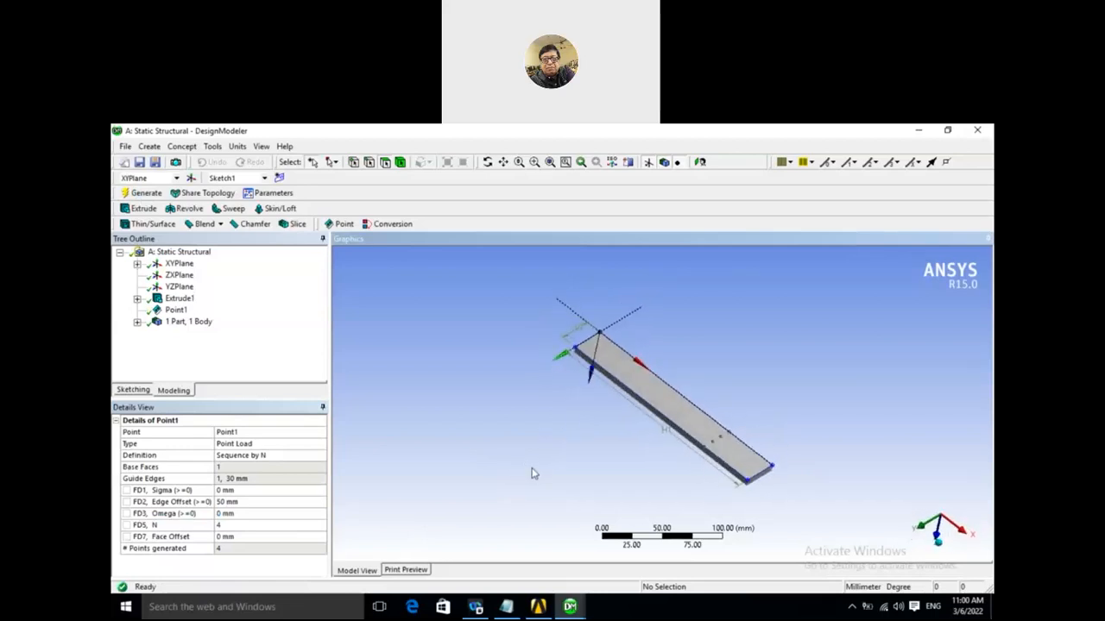
mouse_move(532, 474)
middle_down()
mouse_move(547, 458)
mouse_move(542, 466)
middle_up()
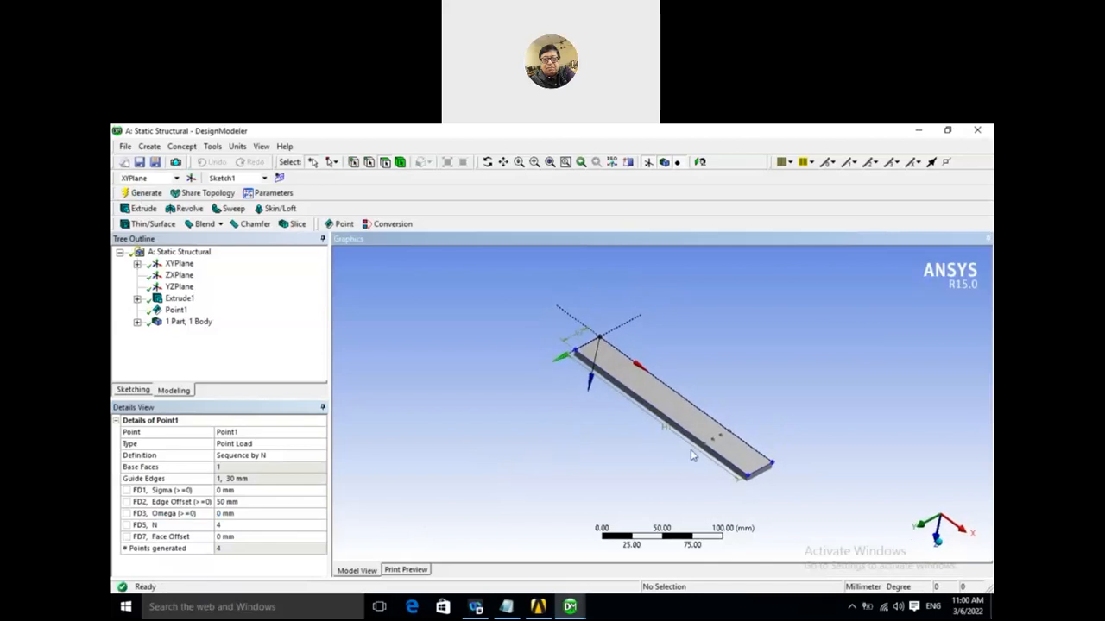
middle_drag(630, 486, 628, 489)
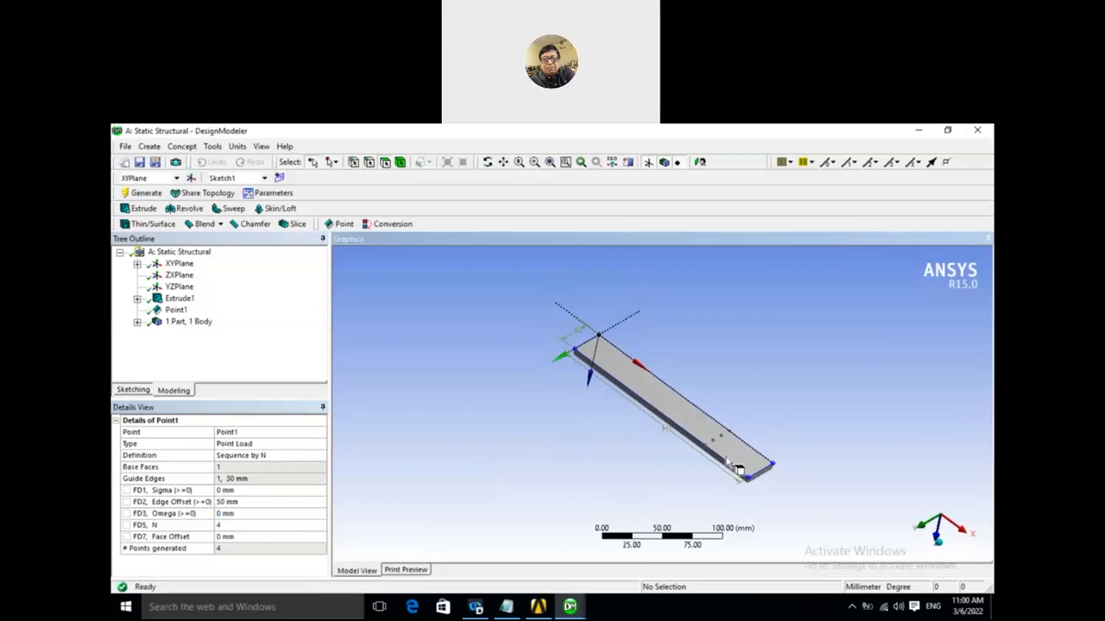
middle_drag(667, 467, 667, 467)
middle_drag(649, 468, 630, 449)
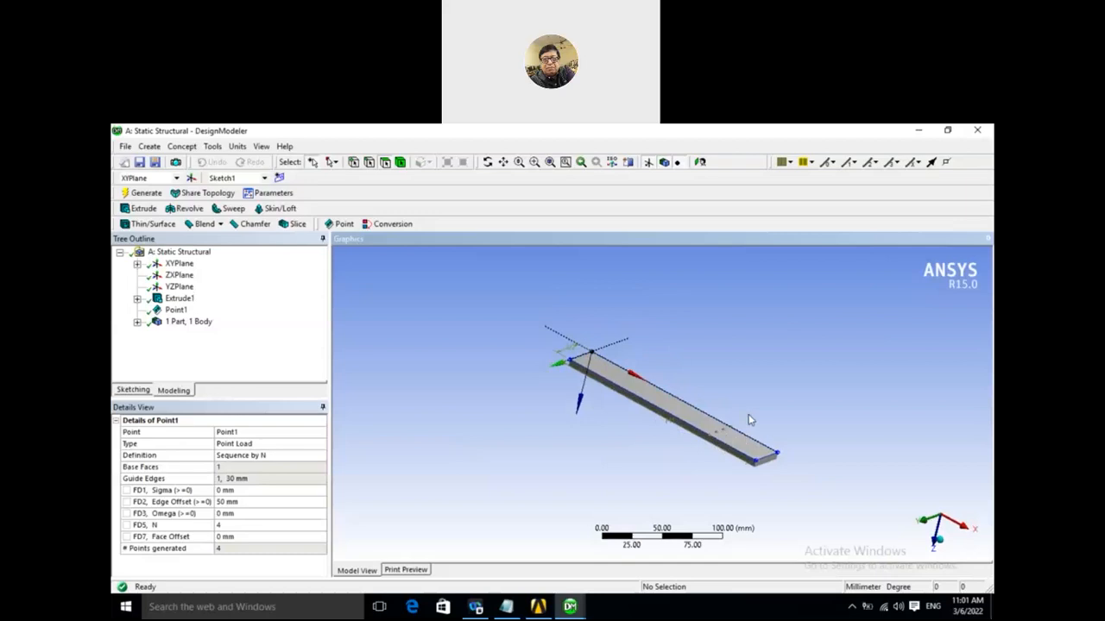
middle_drag(749, 418, 760, 419)
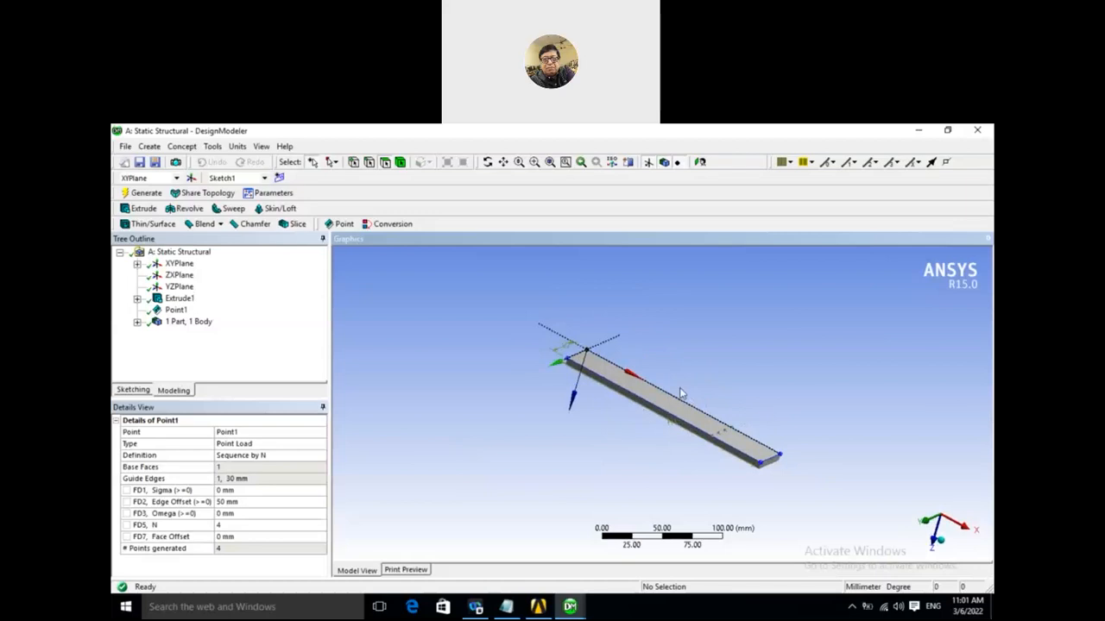
middle_drag(617, 447, 607, 452)
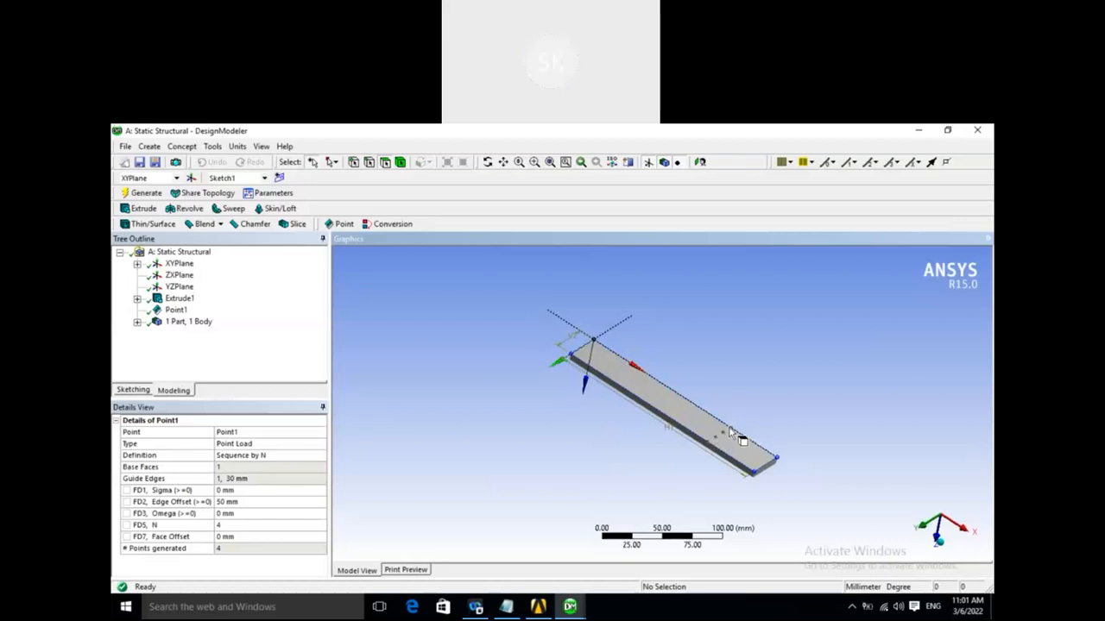
middle_drag(617, 460, 711, 454)
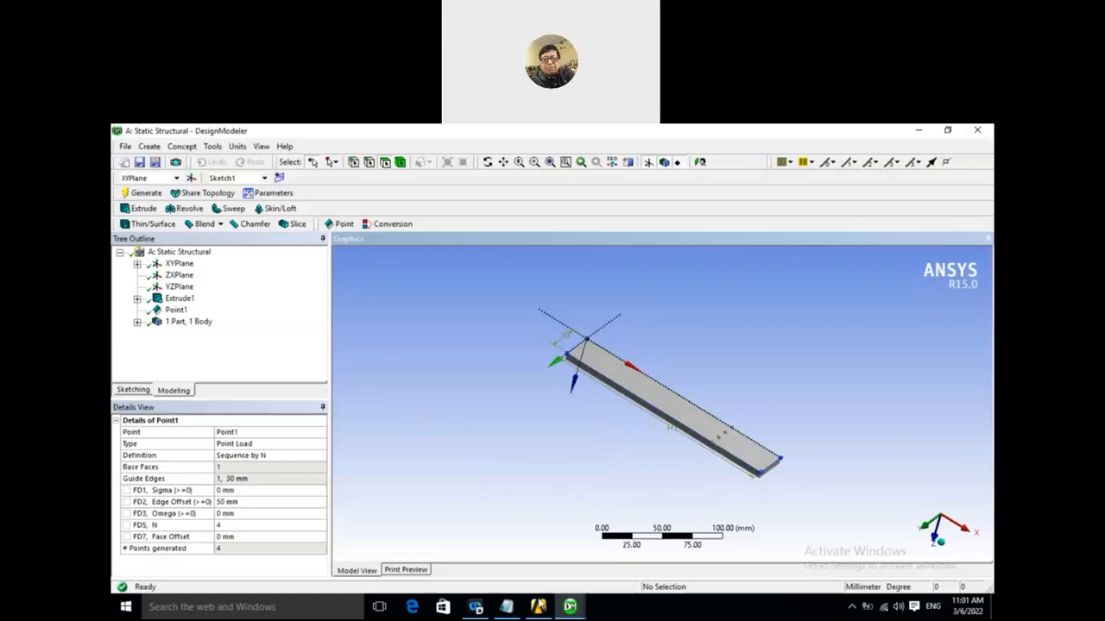
Switch to Mechanical and check the beam's vertices for the new load points, with vertex display turned off again at the end.
click(569, 608)
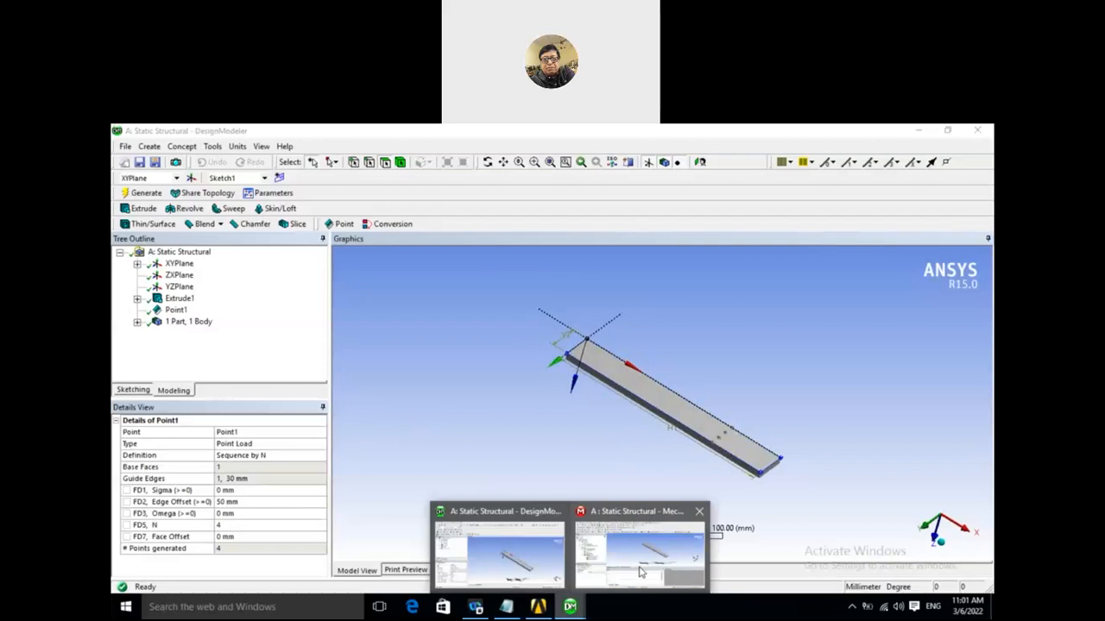
click(640, 571)
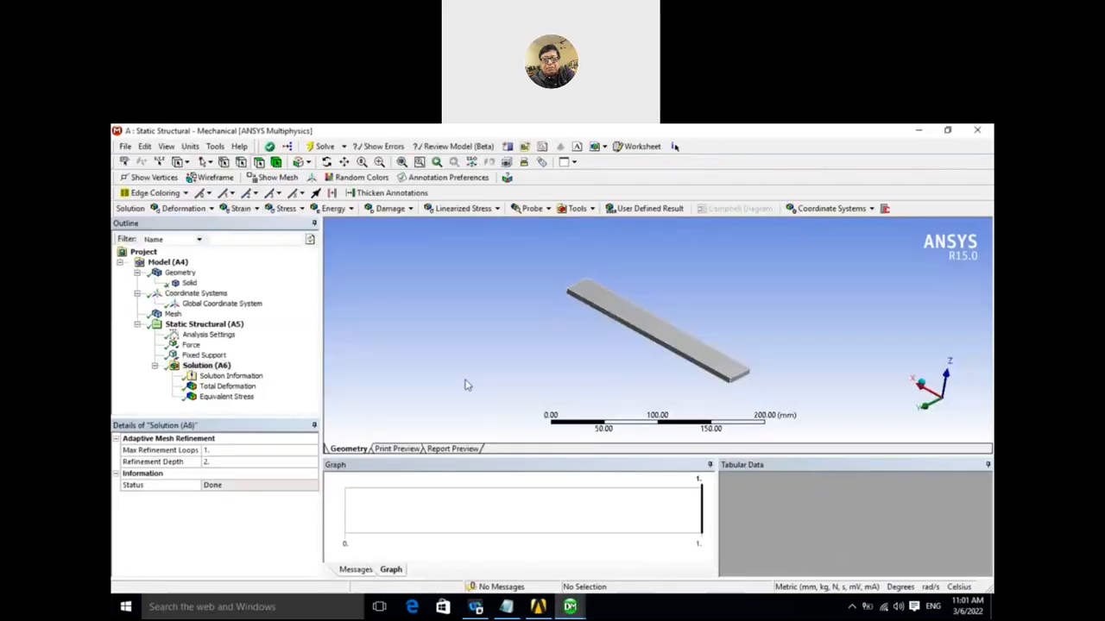
click(155, 178)
mouse_move(469, 365)
middle_down()
mouse_move(518, 308)
mouse_move(476, 382)
middle_up()
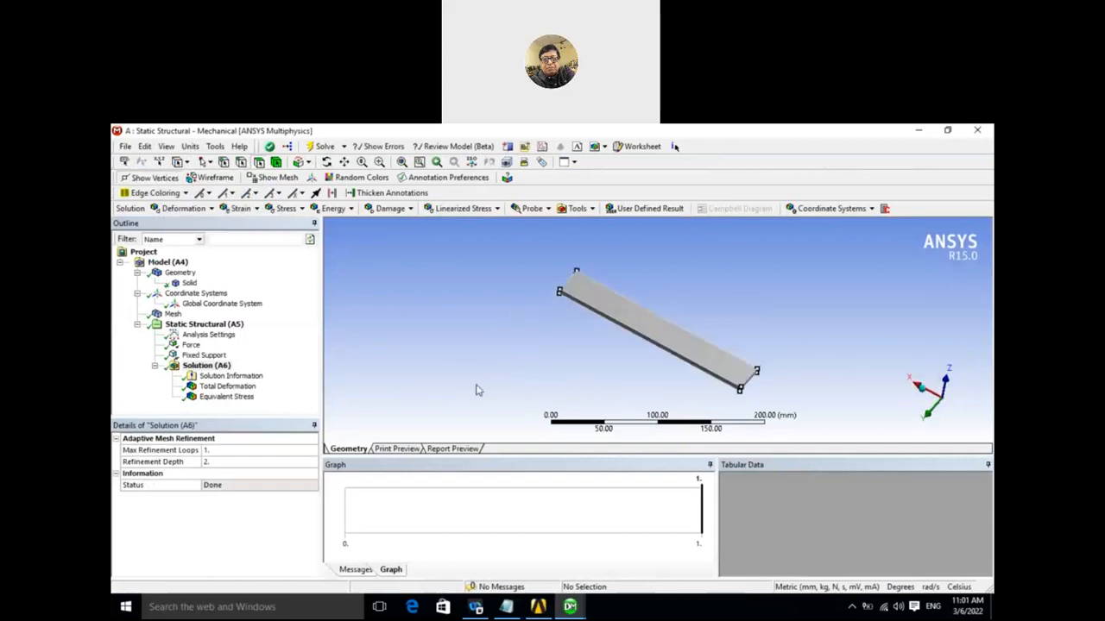
click(156, 178)
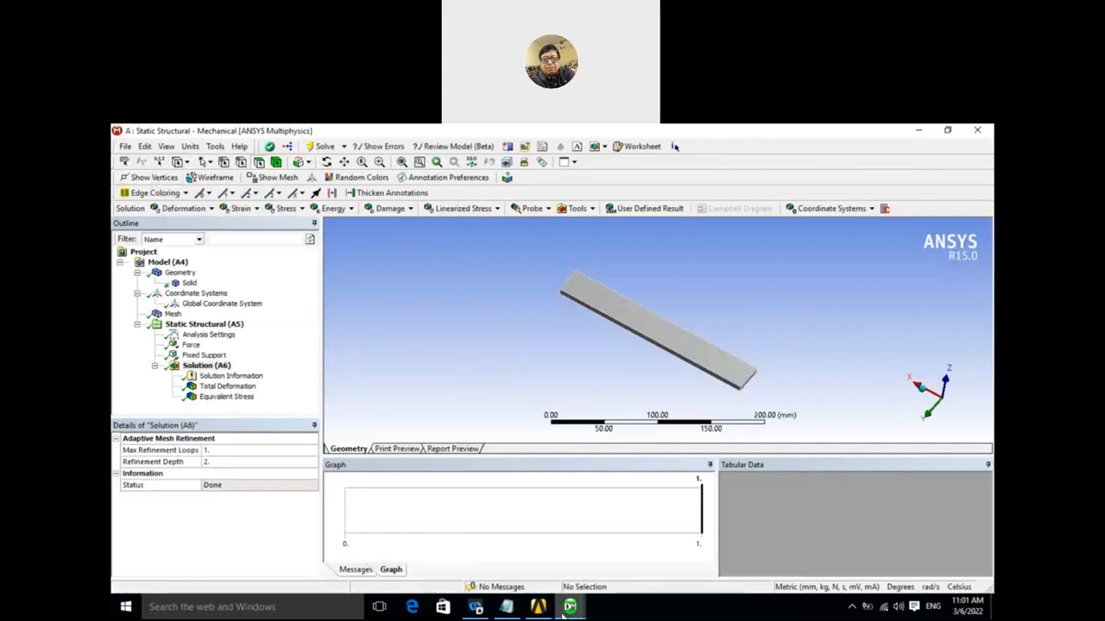
Switch back to DesignModeler, check the point feature's location on the beam and regenerate the model.
mouse_move(565, 613)
click(542, 572)
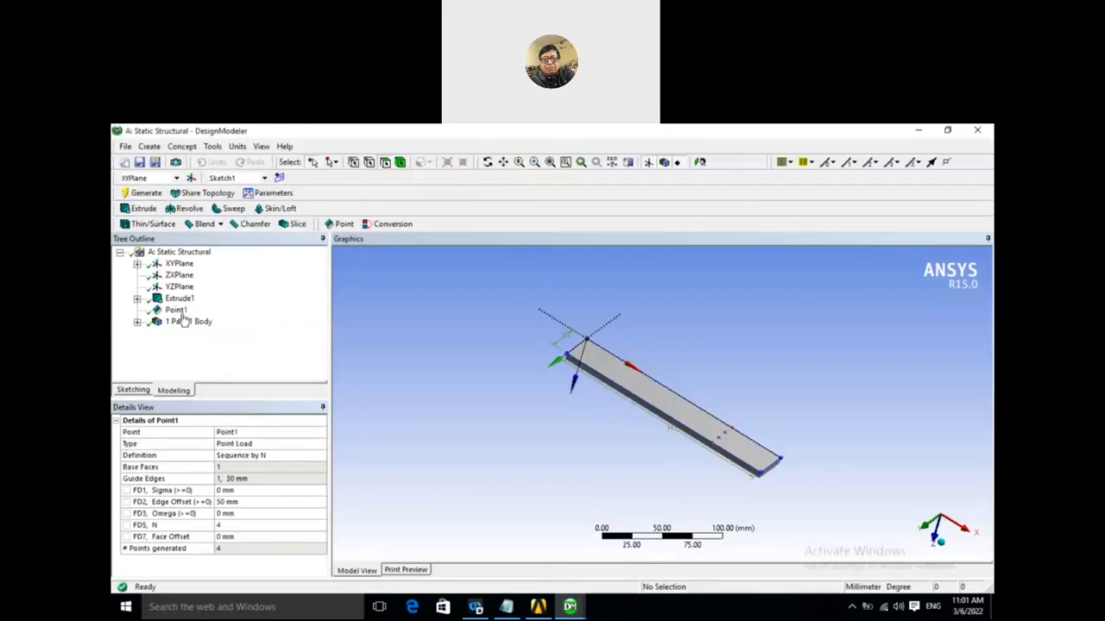
click(178, 311)
click(145, 194)
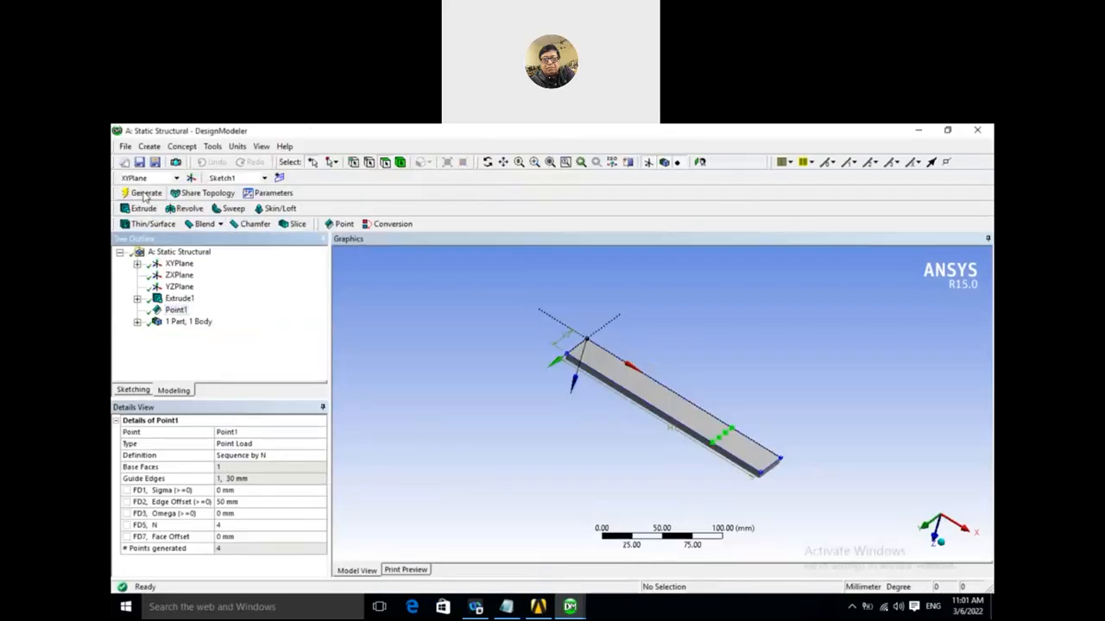
click(394, 334)
Switch to Mechanical and turn on vertex display for the beam.
click(570, 606)
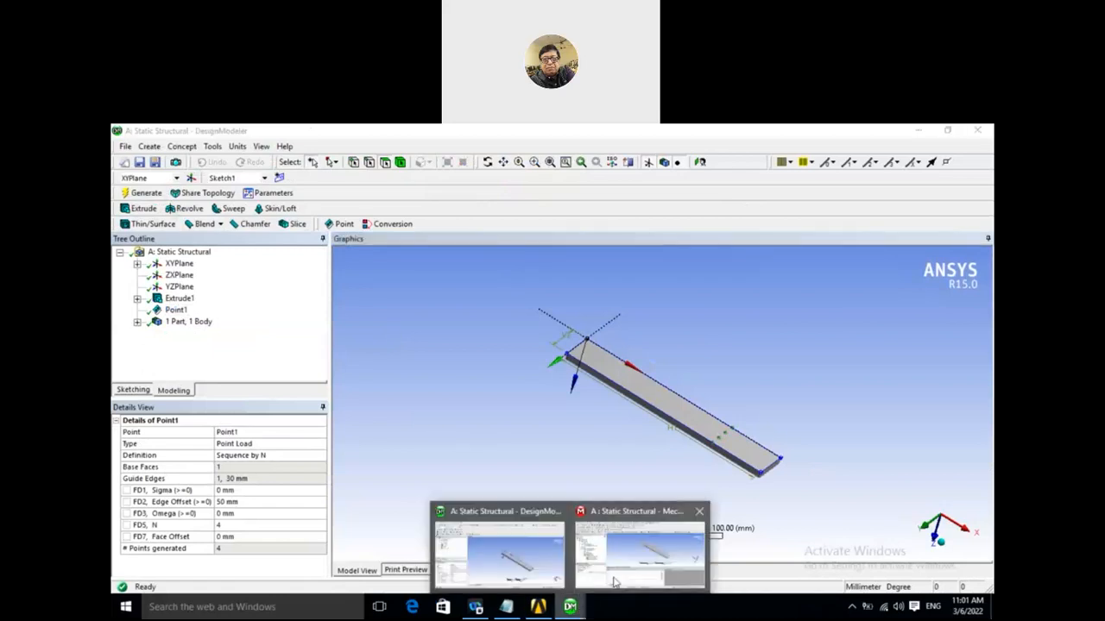
click(639, 552)
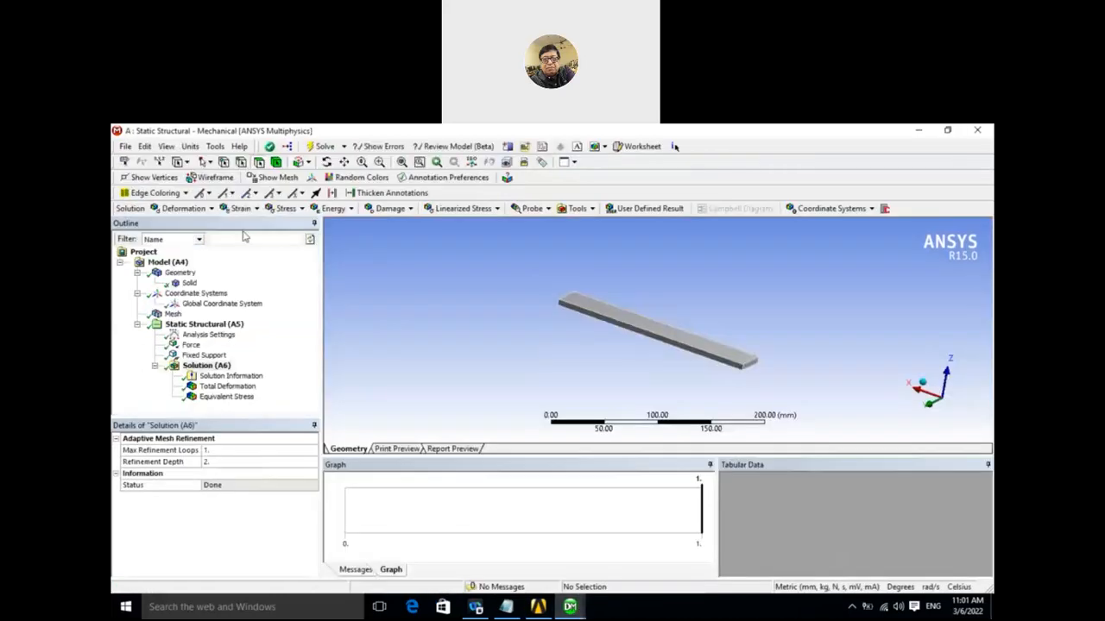
click(152, 178)
middle_drag(584, 346, 579, 382)
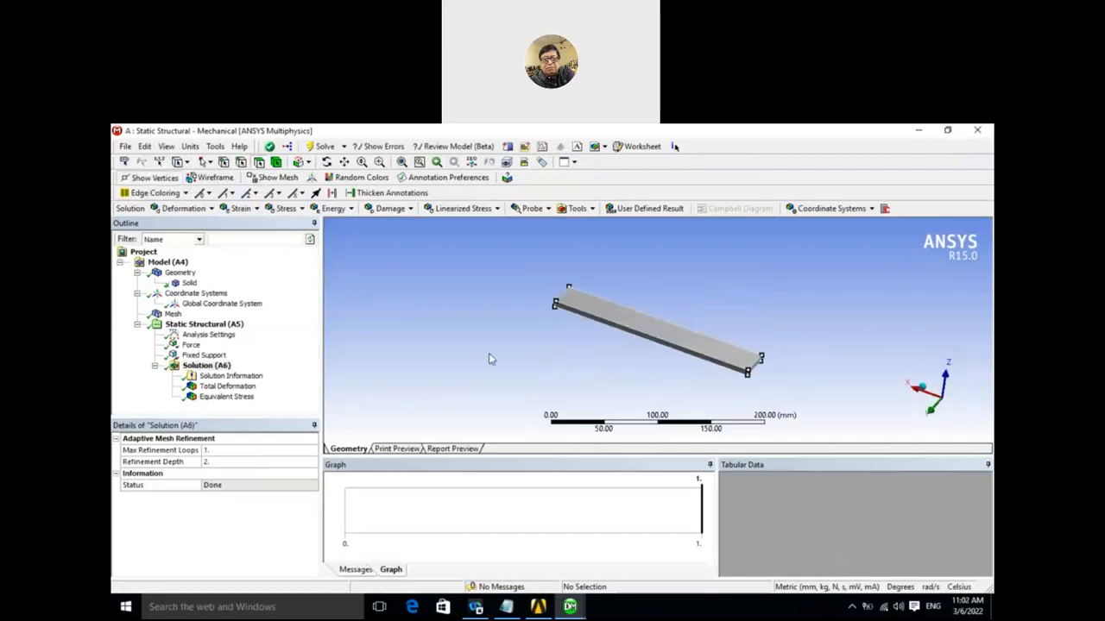
Clear the generated mesh data together with the model's results, and view the beam without its mesh.
click(173, 314)
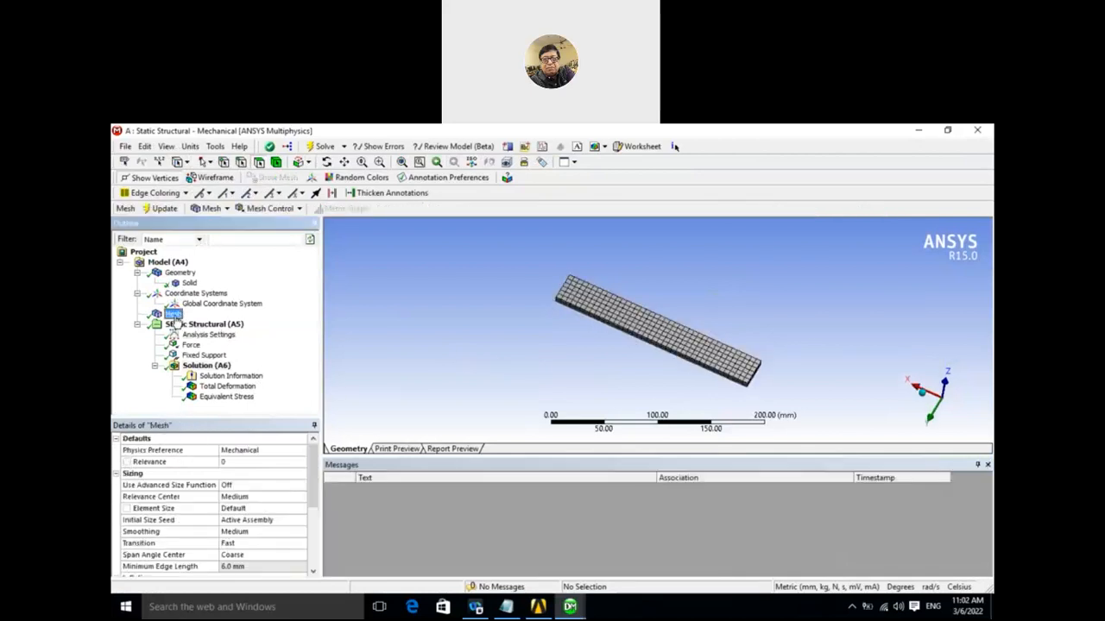
right_click(175, 316)
click(215, 424)
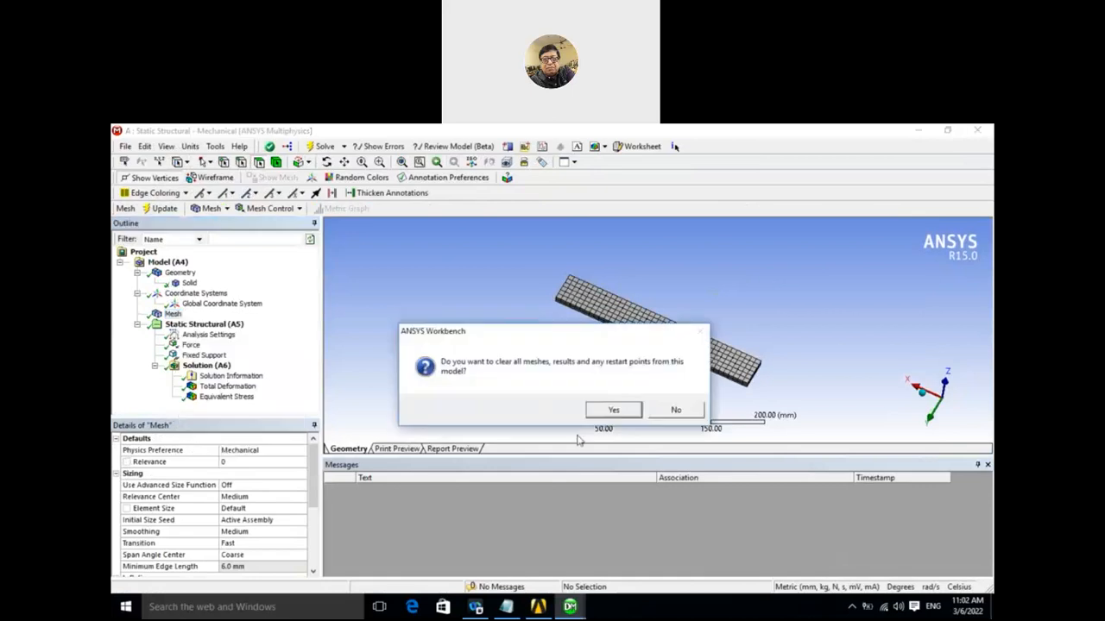
click(614, 410)
middle_drag(491, 380, 432, 367)
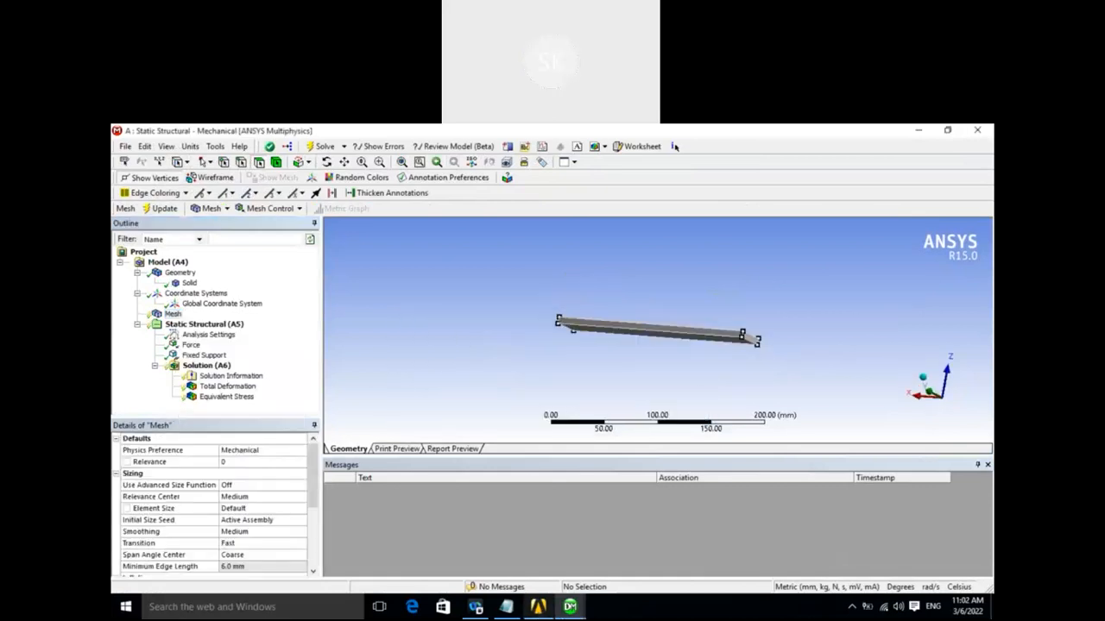
Switch to Workbench and update the whole project with the modified geometry.
click(538, 607)
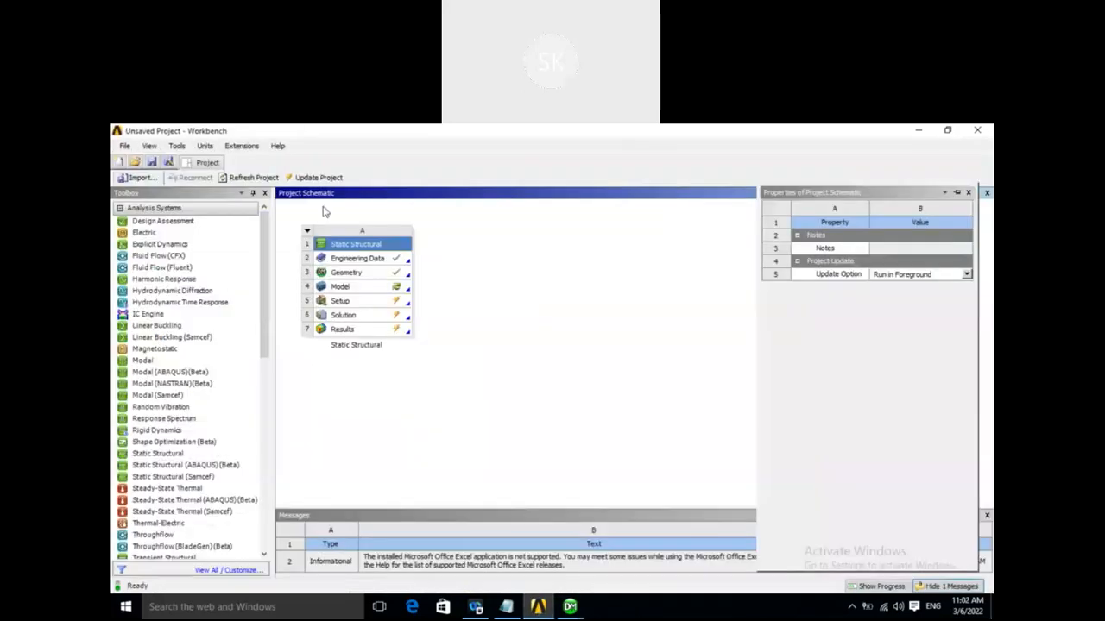
click(316, 178)
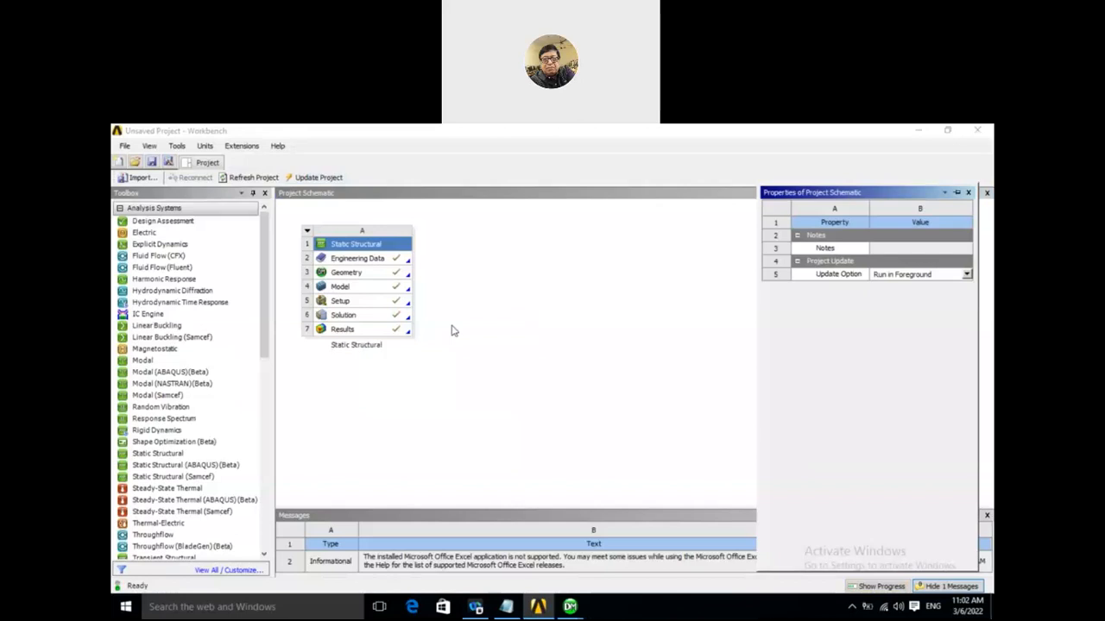
click(570, 606)
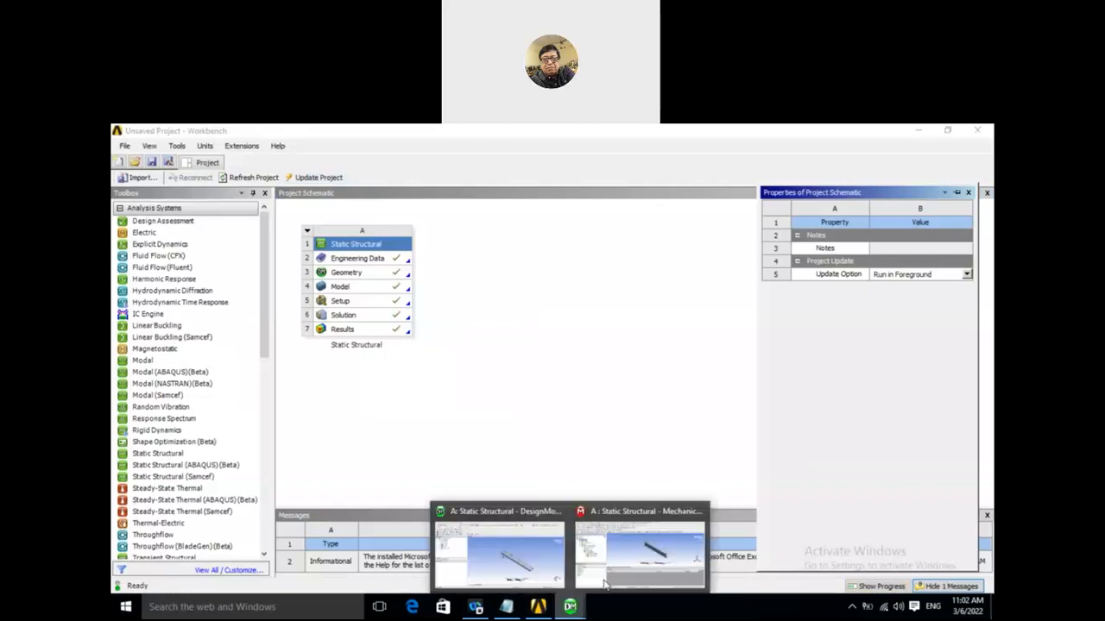
Switch to Mechanical and examine the updated beam with its load-point vertices and its mesh.
click(625, 570)
middle_drag(605, 388, 481, 436)
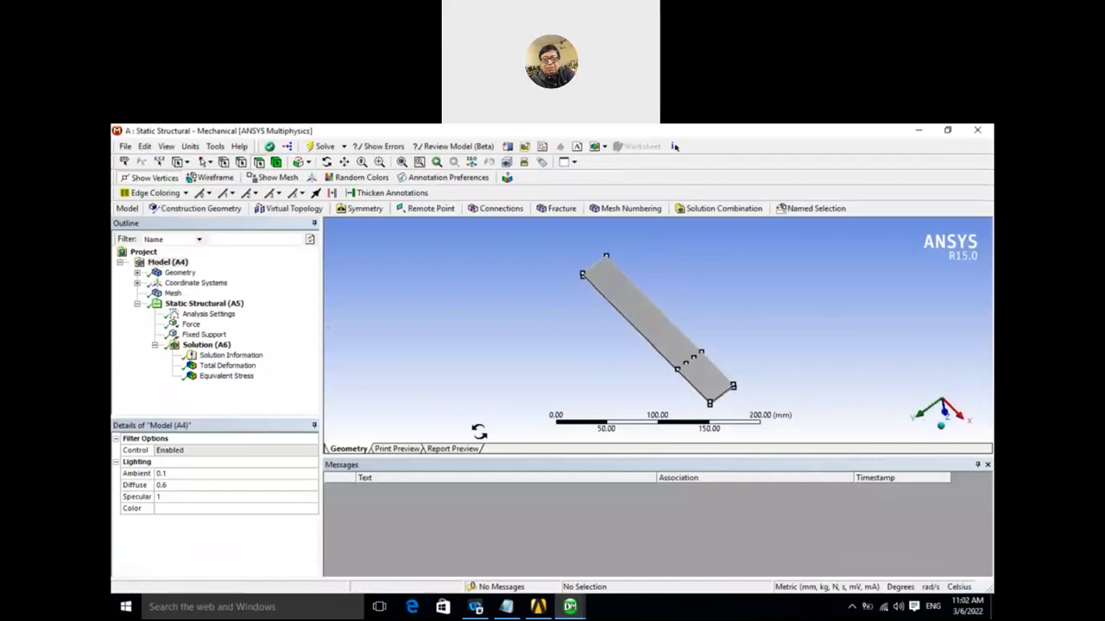
middle_drag(642, 371, 654, 378)
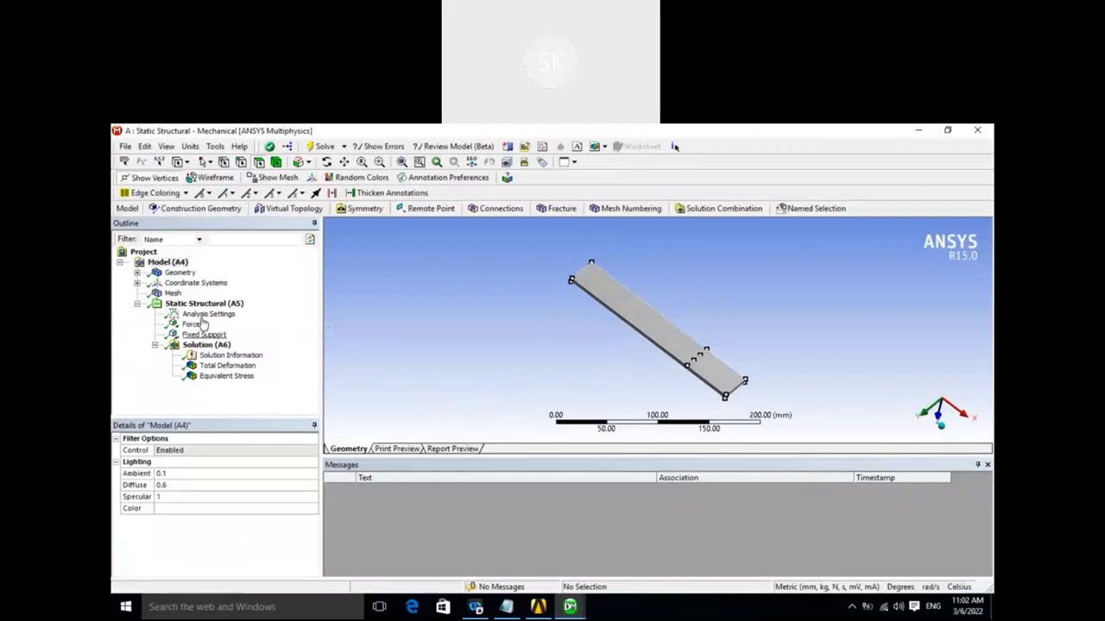
click(173, 294)
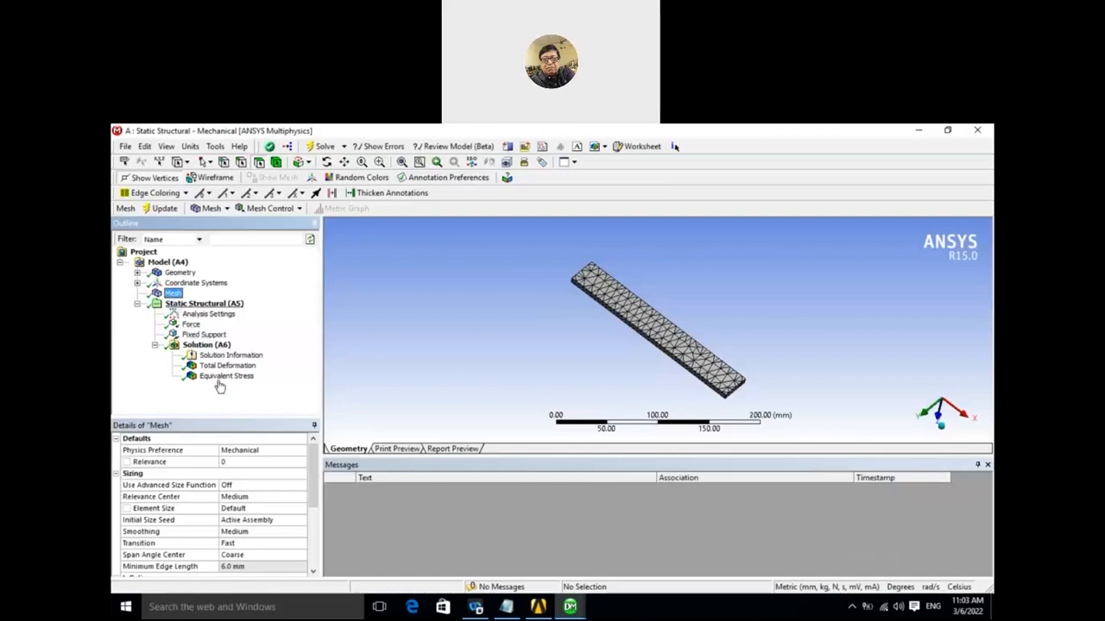
Insert a mesh method and scope it to the beam body.
right_click(177, 294)
mouse_move(195, 305)
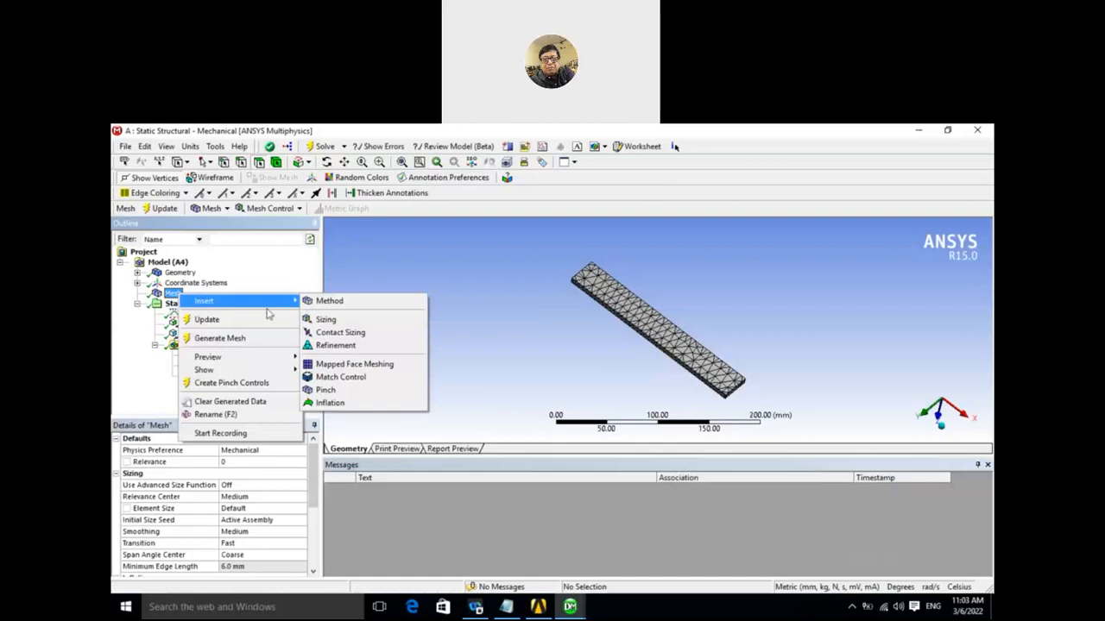
click(328, 302)
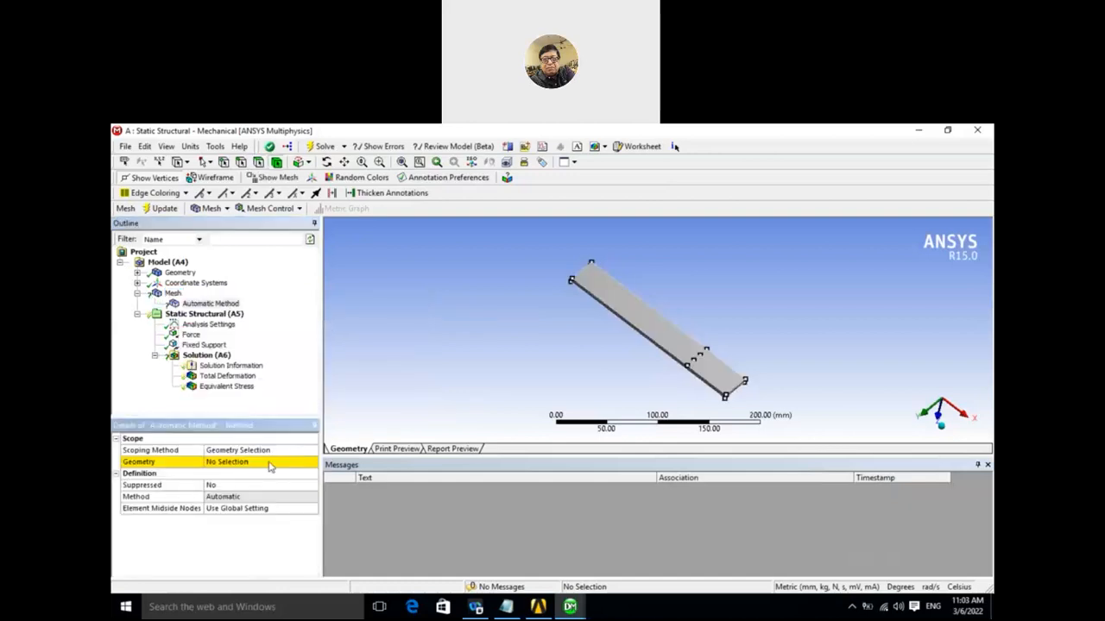
click(269, 464)
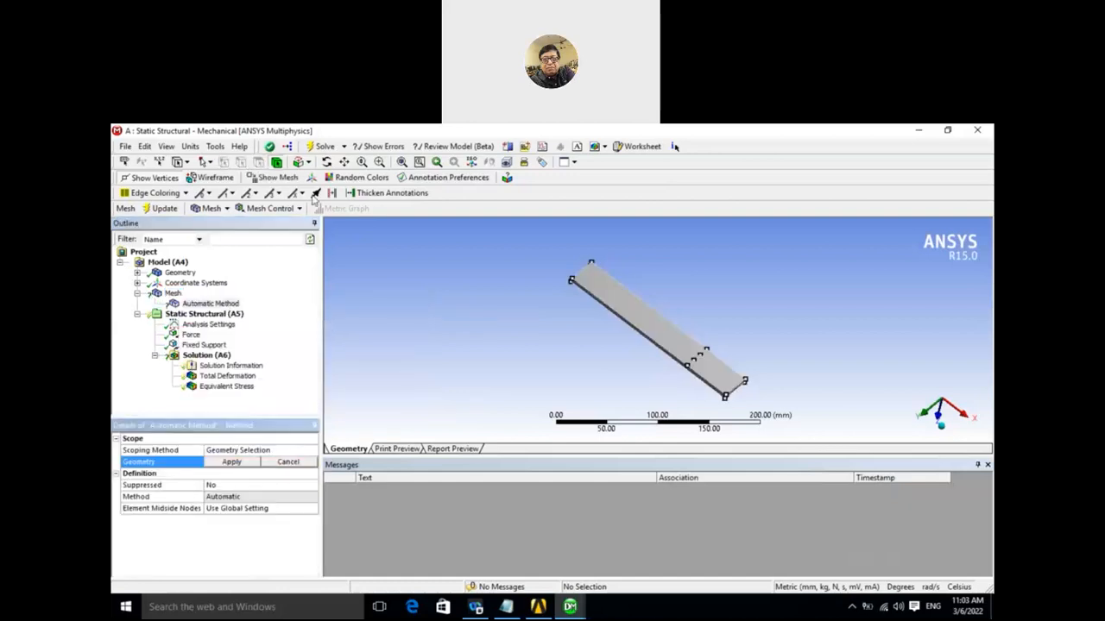
click(661, 343)
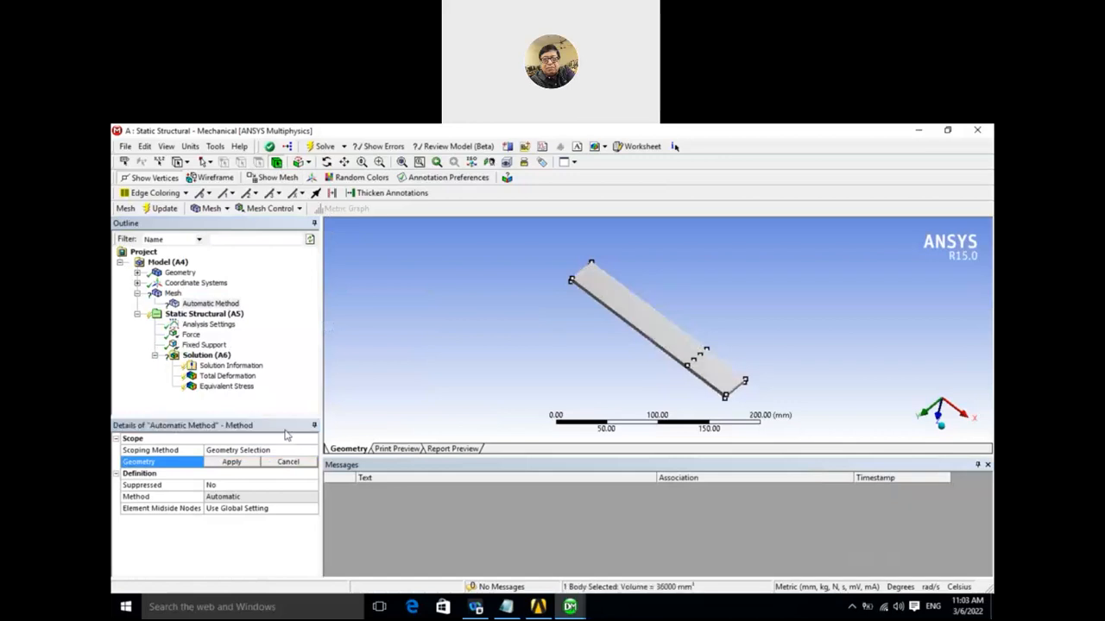
click(233, 463)
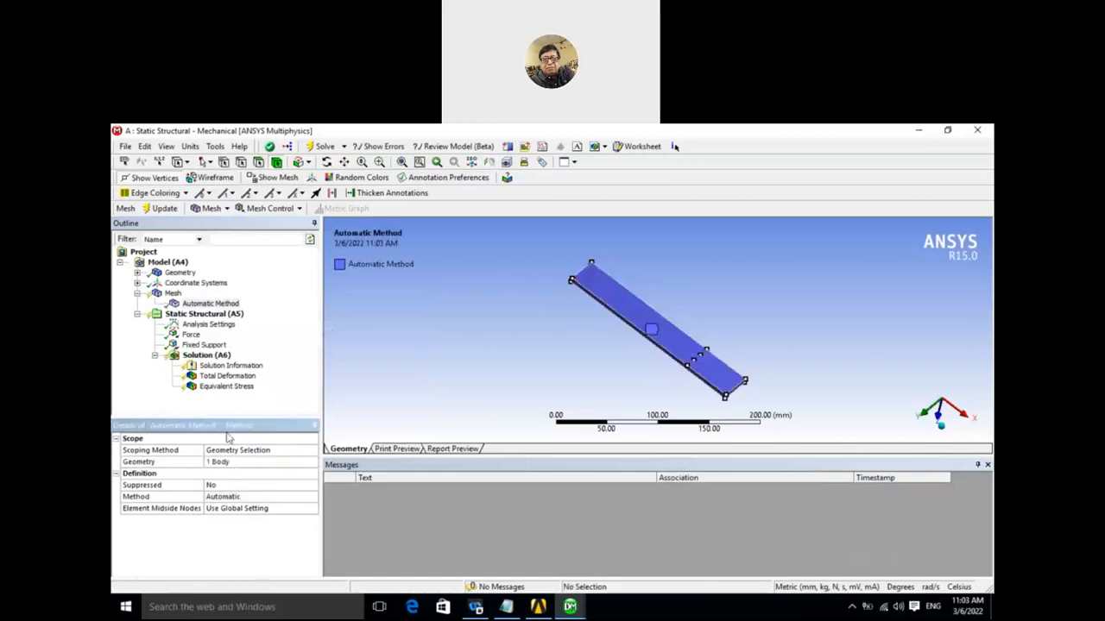
Set the beam's mesh method to Hex Dominant and update the mesh.
click(240, 499)
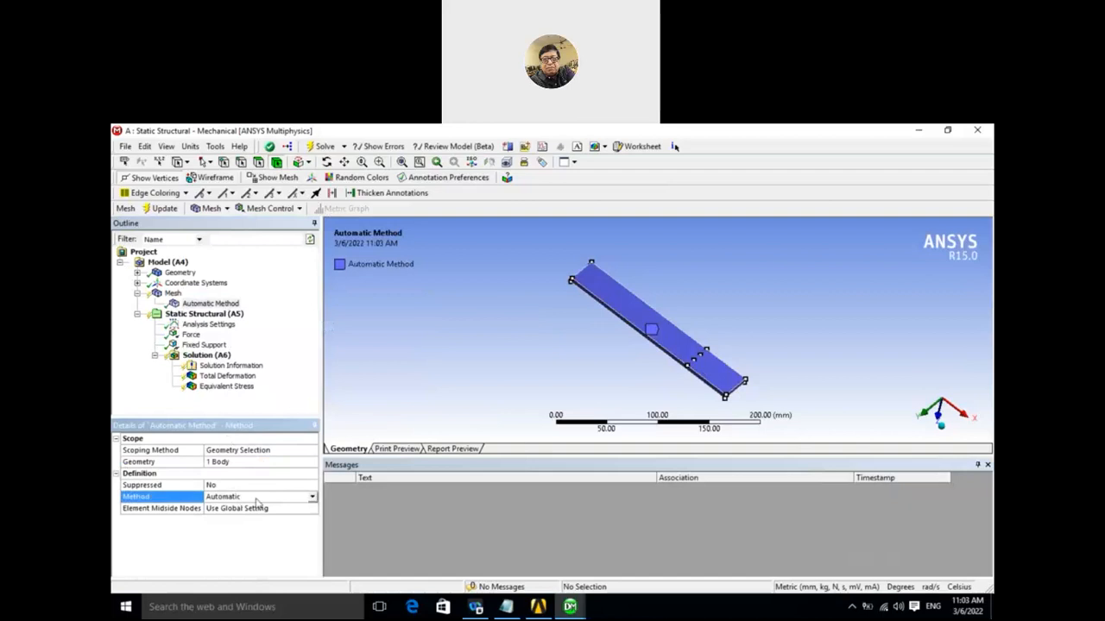
click(313, 499)
click(250, 524)
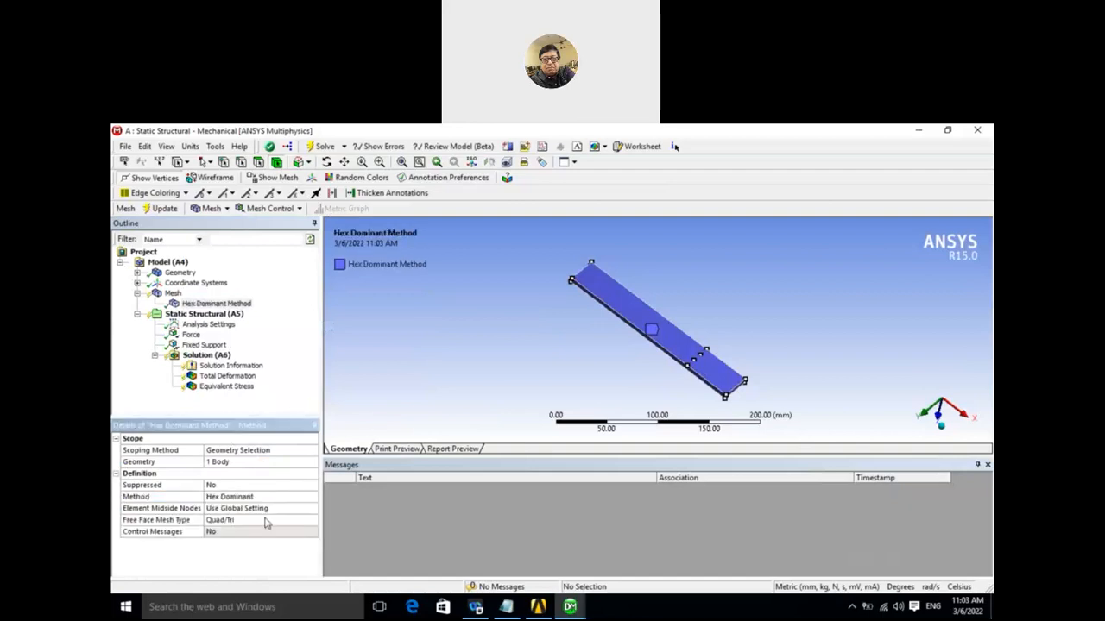
right_click(219, 304)
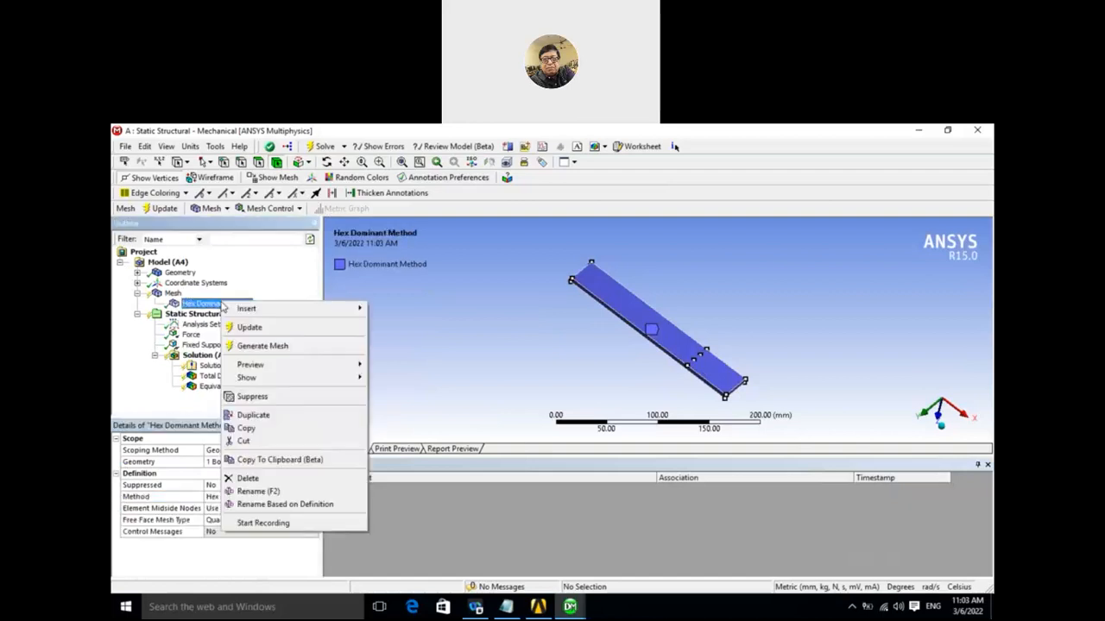
click(242, 331)
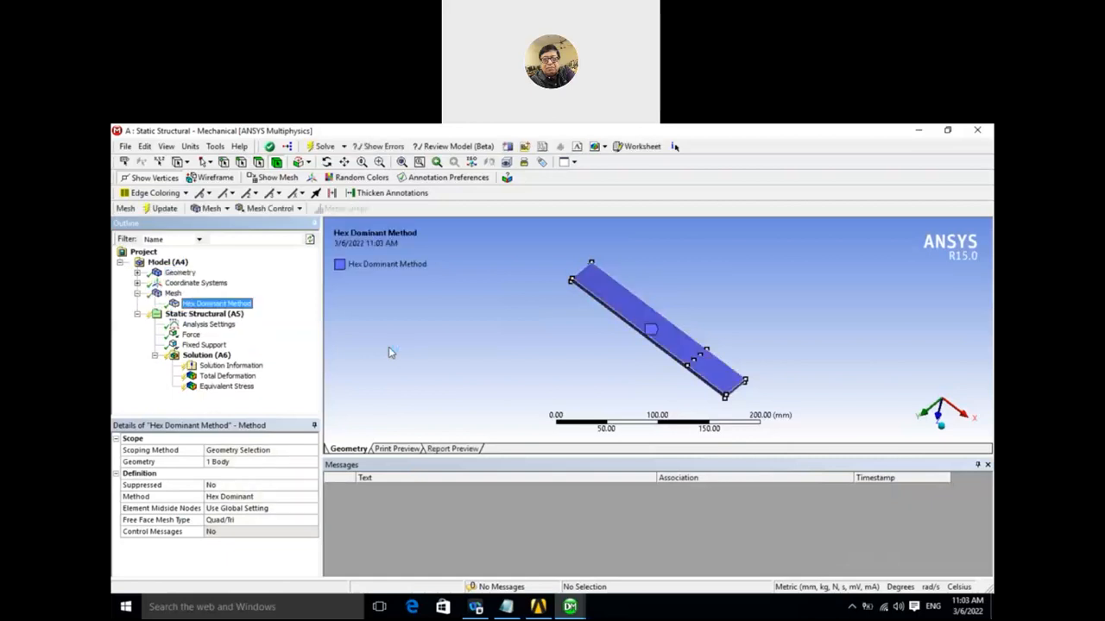
Show the Hex Dominant mesh and inspect the element pattern on the beam from several angles.
middle_drag(388, 353, 389, 293)
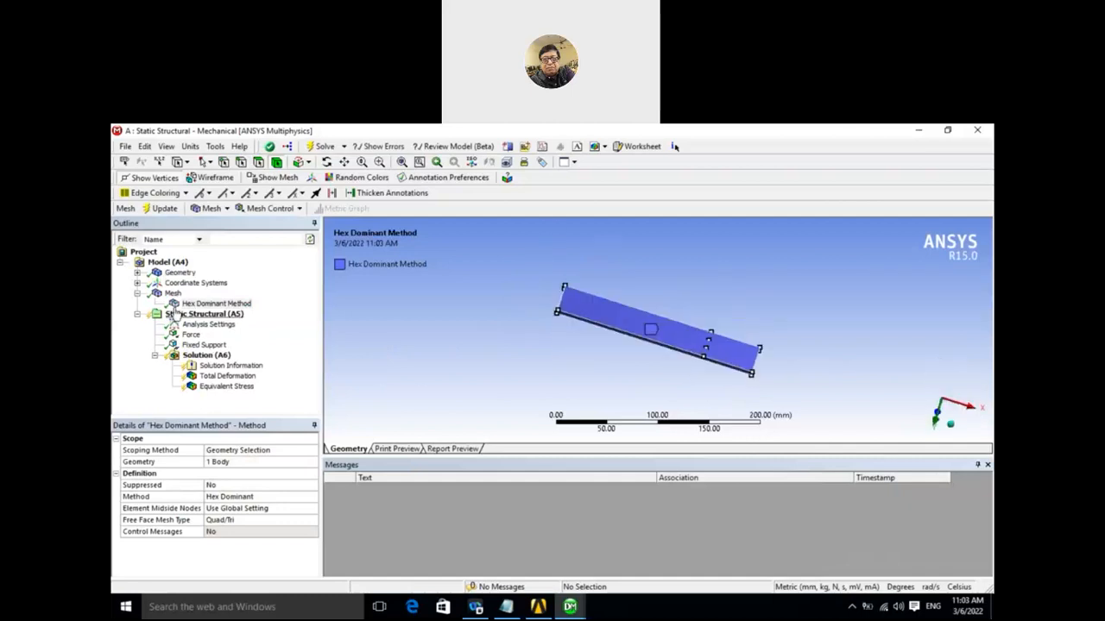
click(213, 306)
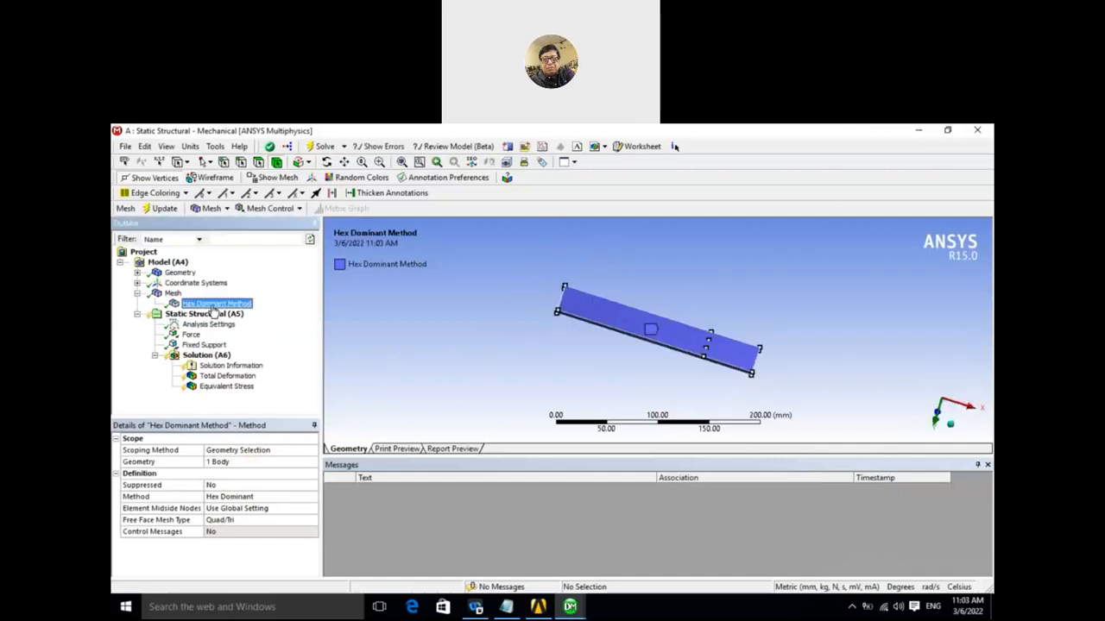
click(172, 293)
middle_drag(458, 388, 482, 368)
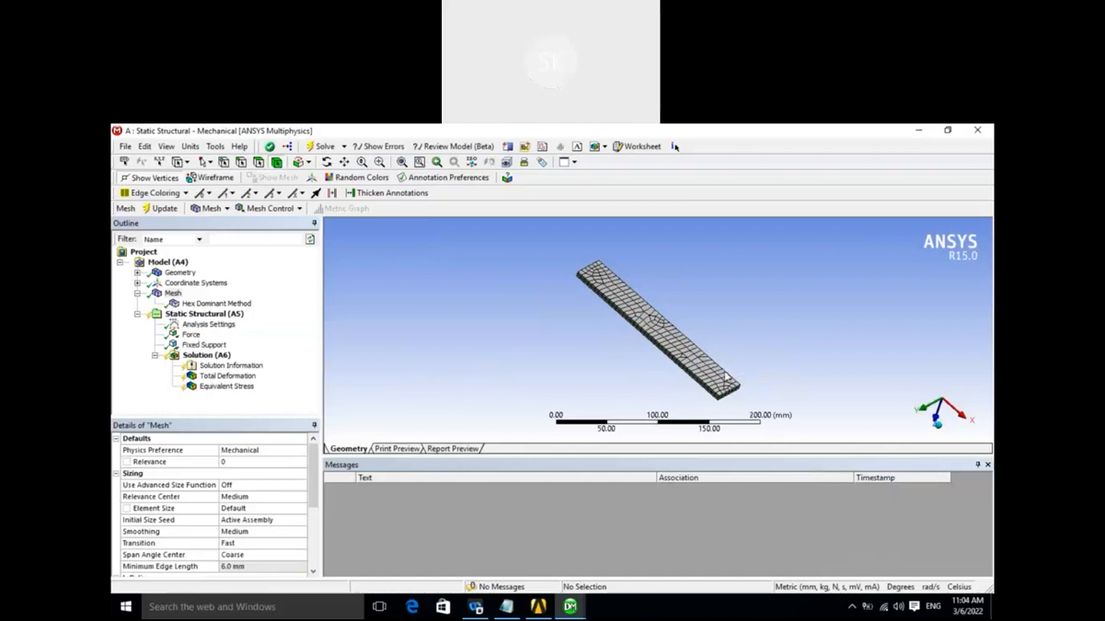
middle_drag(680, 382, 680, 336)
mouse_move(608, 348)
middle_down()
mouse_move(621, 345)
mouse_move(592, 383)
mouse_move(671, 337)
mouse_move(633, 376)
mouse_move(624, 345)
mouse_move(612, 369)
middle_up()
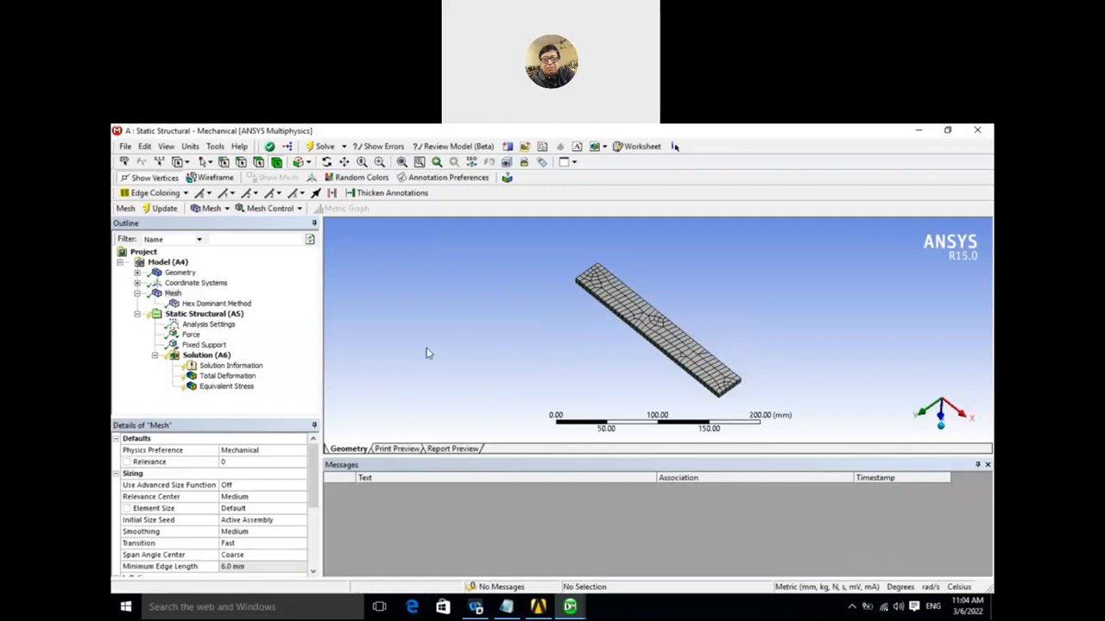
Delete the existing edge force from the Static Structural environment.
click(192, 336)
middle_drag(469, 357, 499, 348)
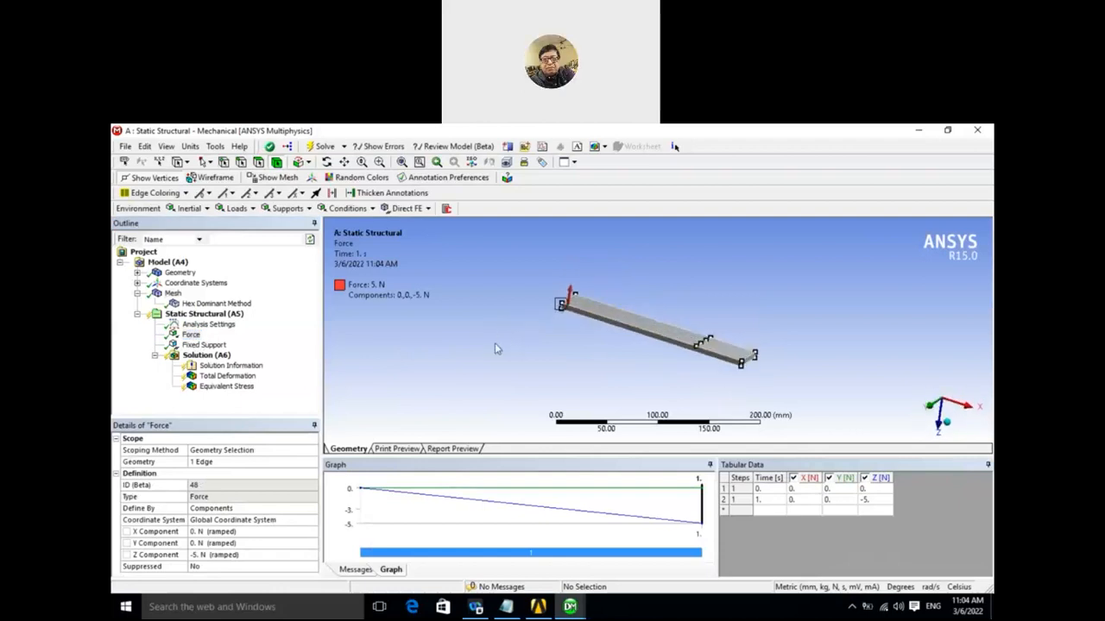
right_click(193, 340)
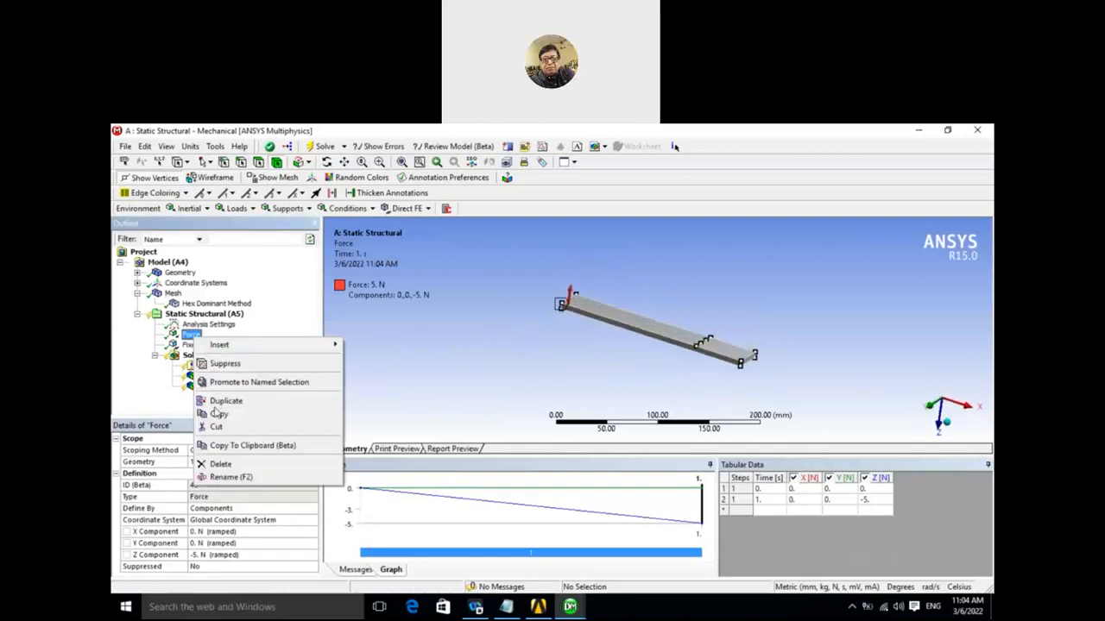
click(220, 463)
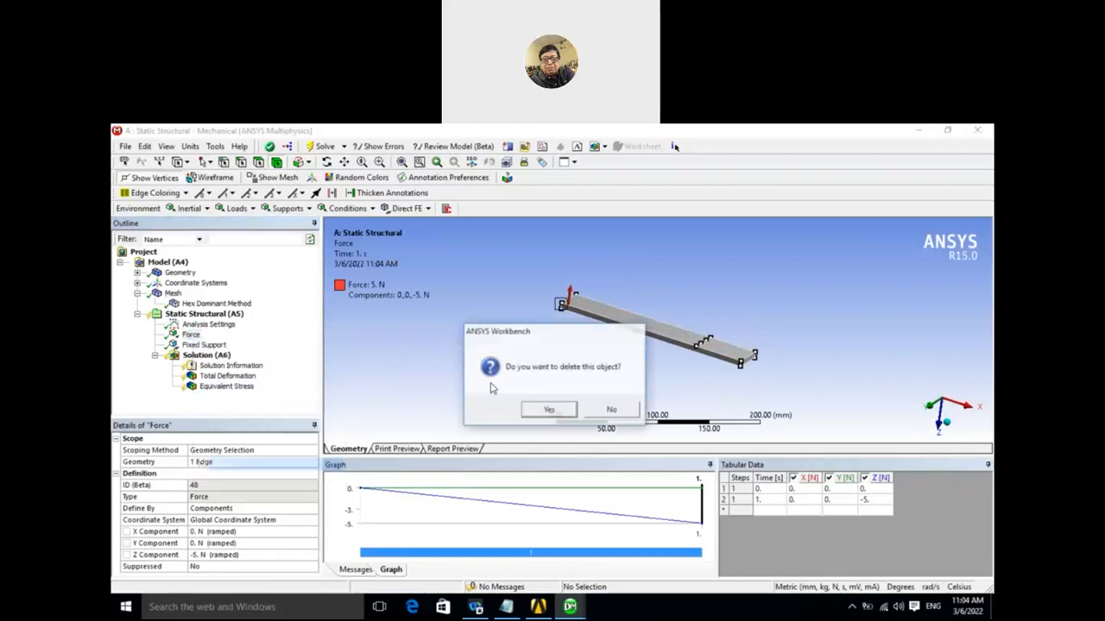
click(545, 412)
middle_drag(529, 336, 434, 363)
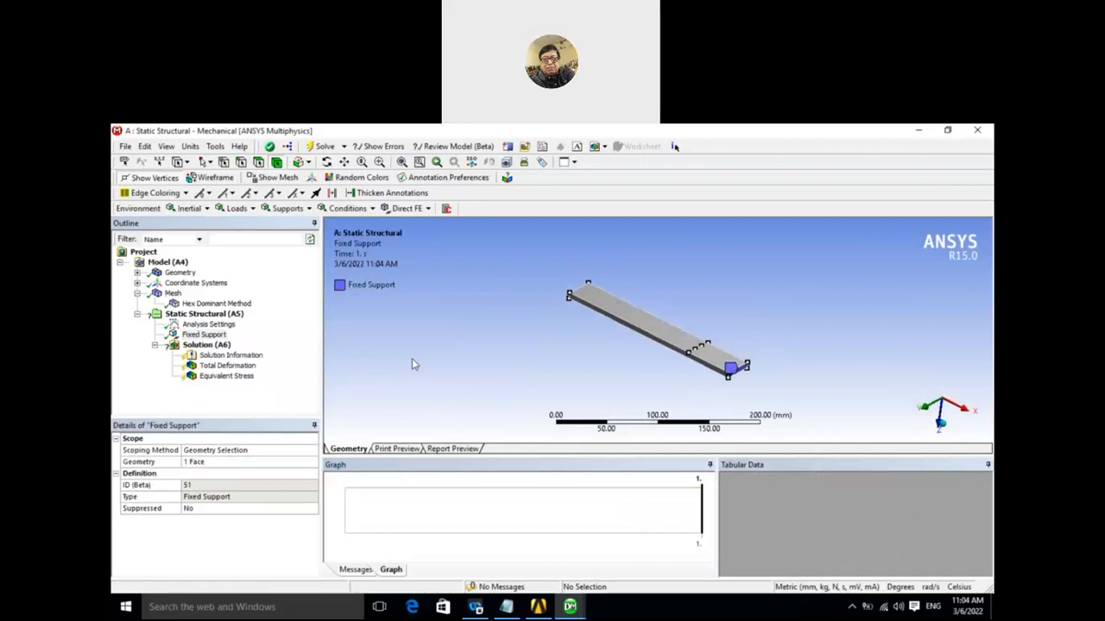
Select the four load-point vertices across the beam near its fixed end and create a named selection called load-poits from them.
middle_drag(538, 370, 320, 367)
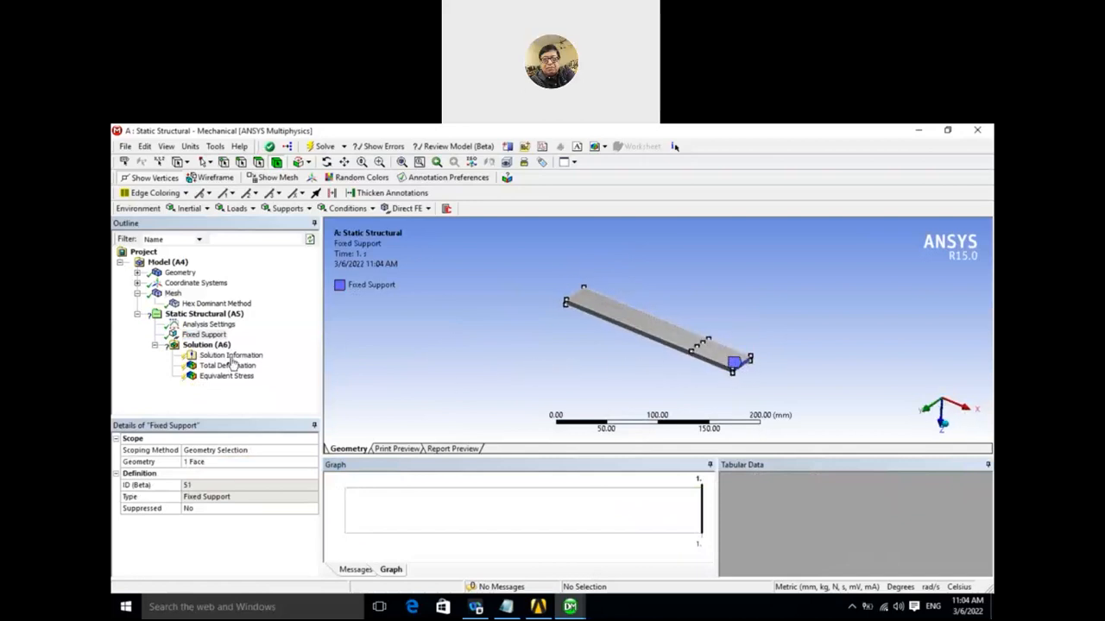
right_click(216, 316)
click(441, 336)
middle_drag(441, 336, 434, 349)
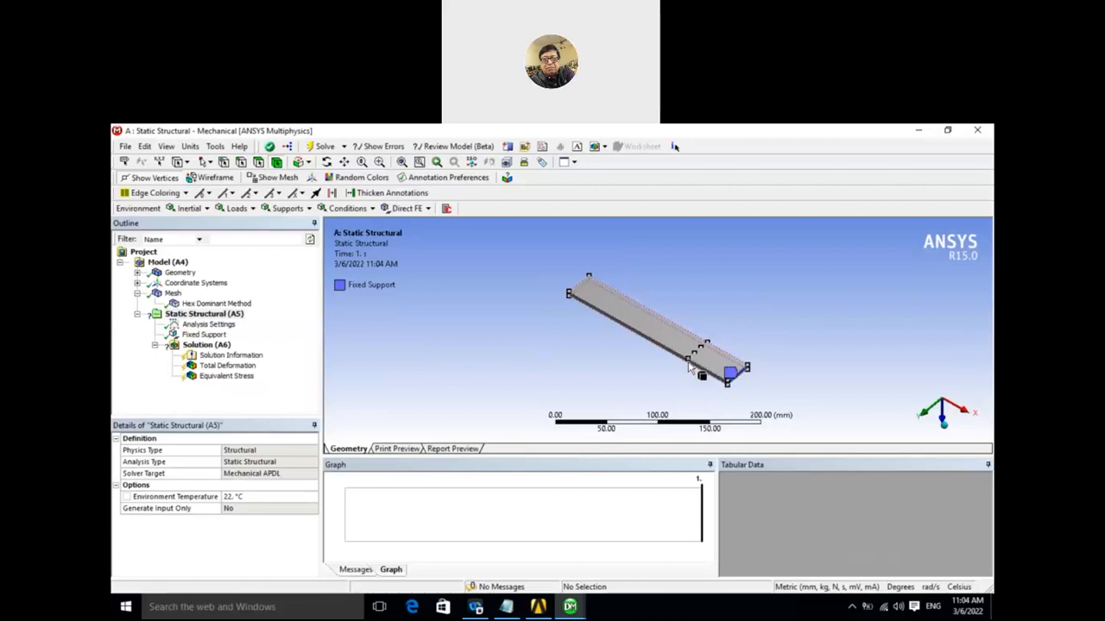
middle_drag(597, 392, 592, 387)
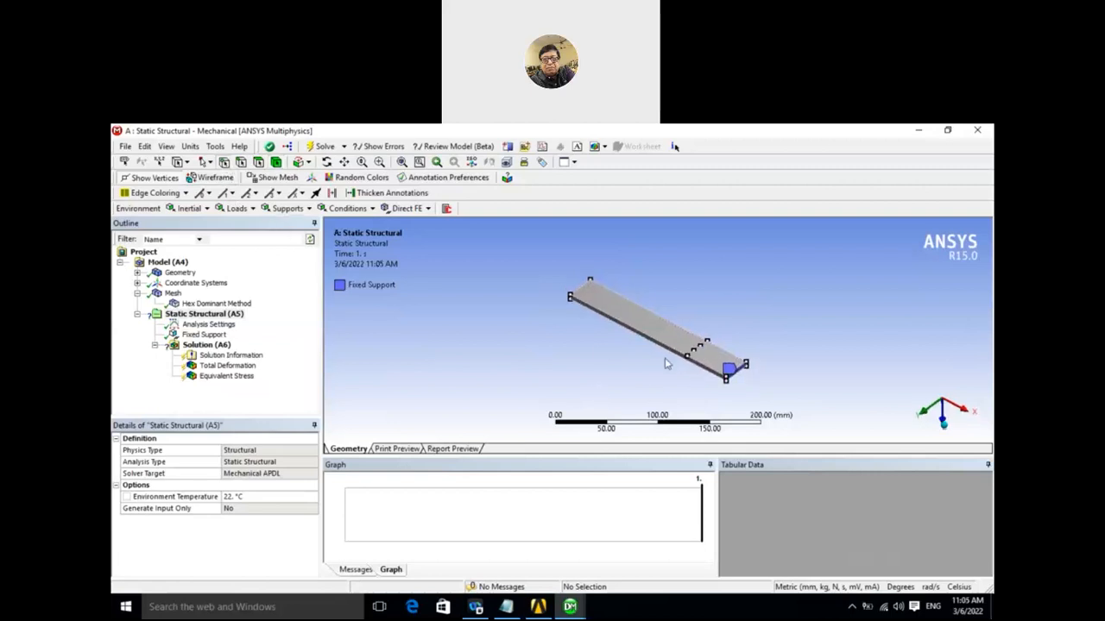
click(688, 356)
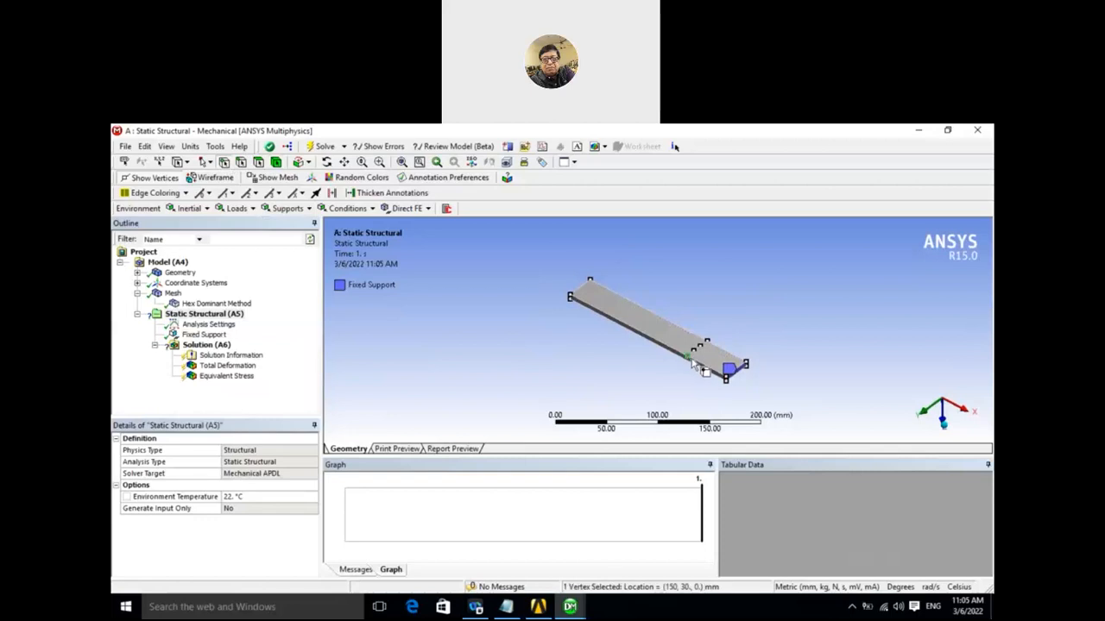
ctrl+click(699, 348)
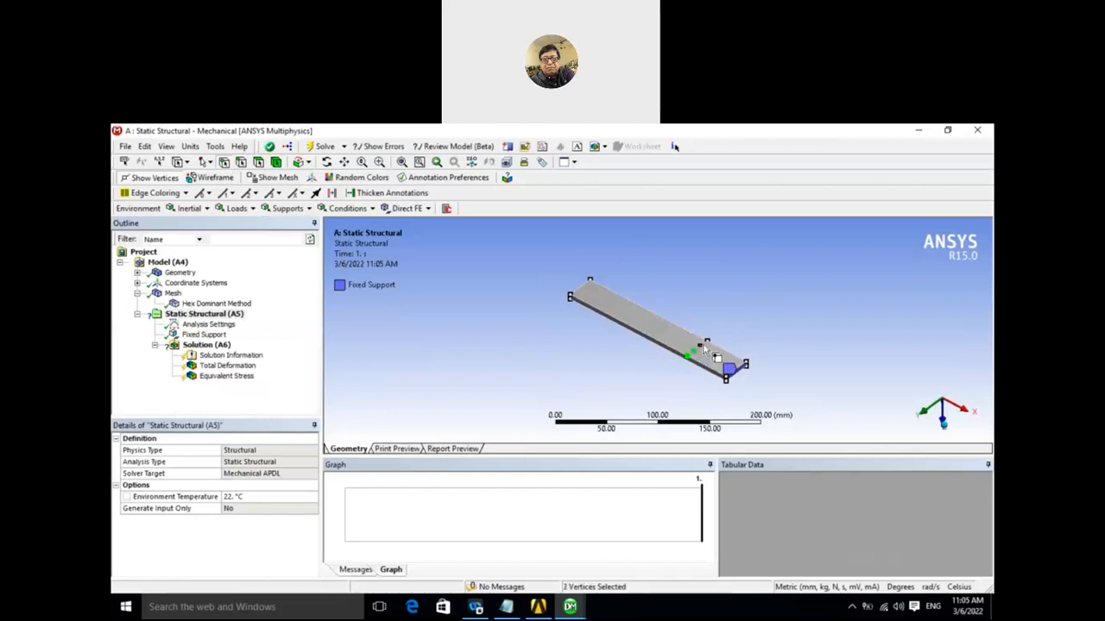
ctrl+click(706, 344)
right_click(699, 348)
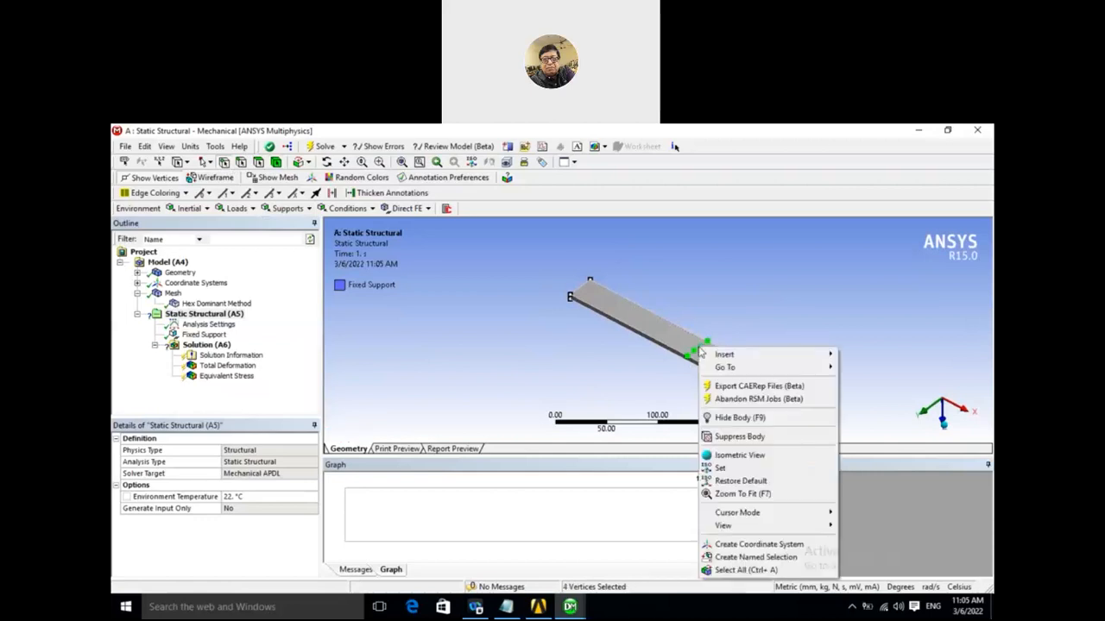
click(749, 557)
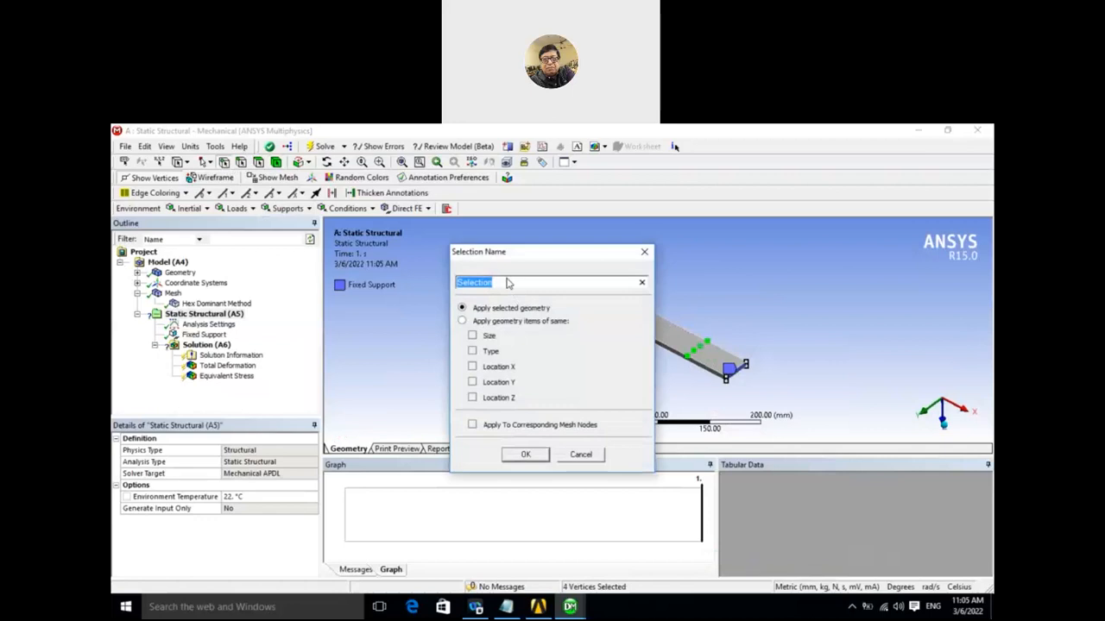
text(load-poits)
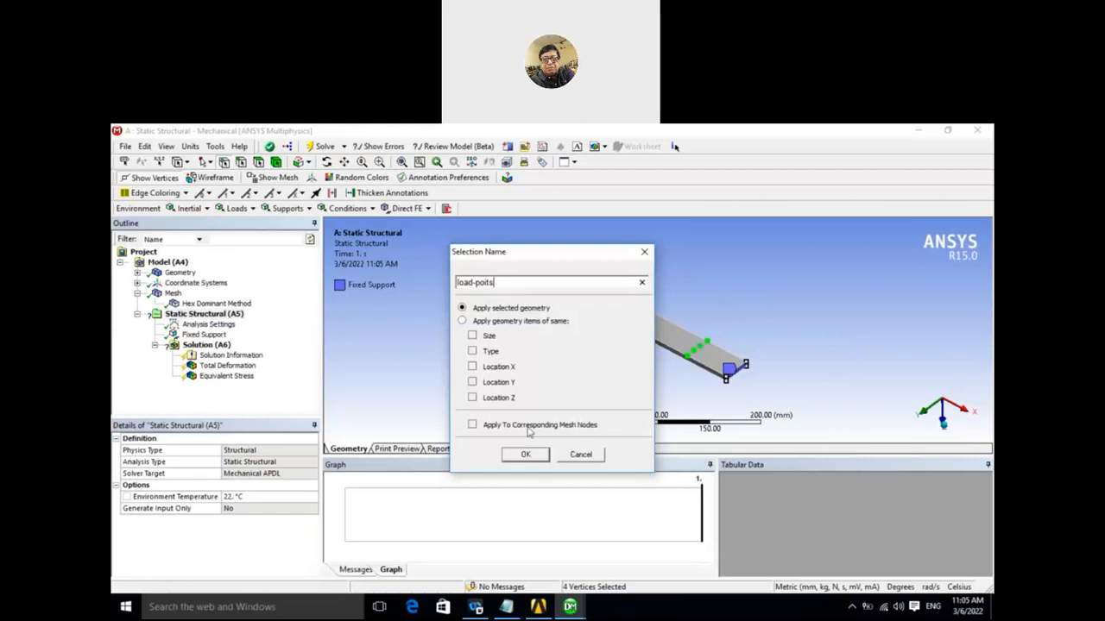
click(525, 454)
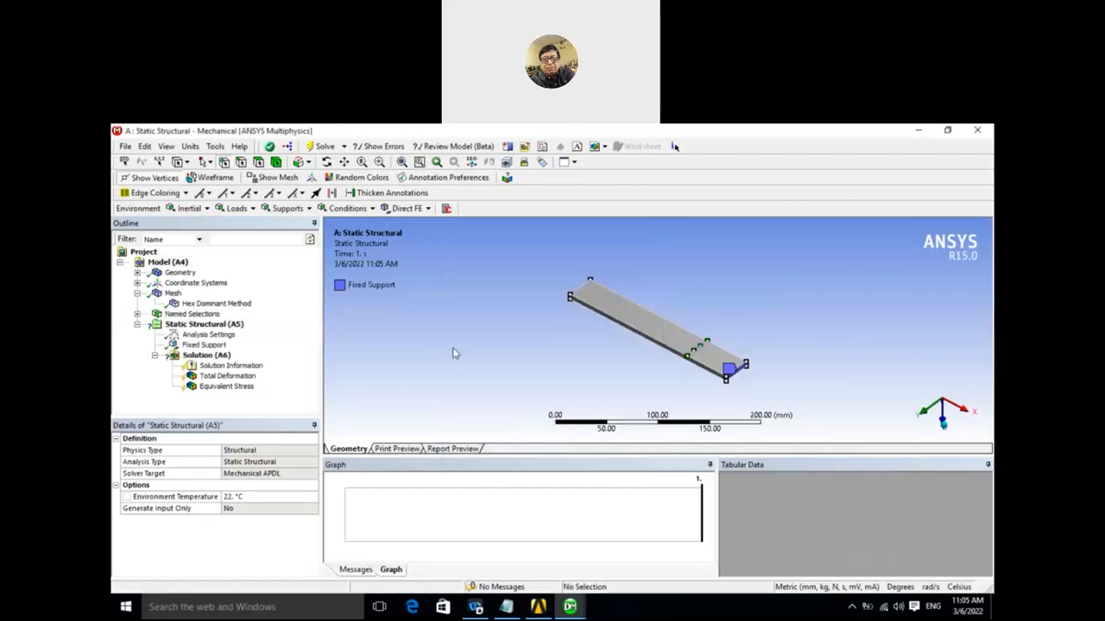
Insert a new force in the Static Structural environment and scope it to the named selection load-poits.
click(195, 326)
right_click(195, 329)
mouse_move(223, 337)
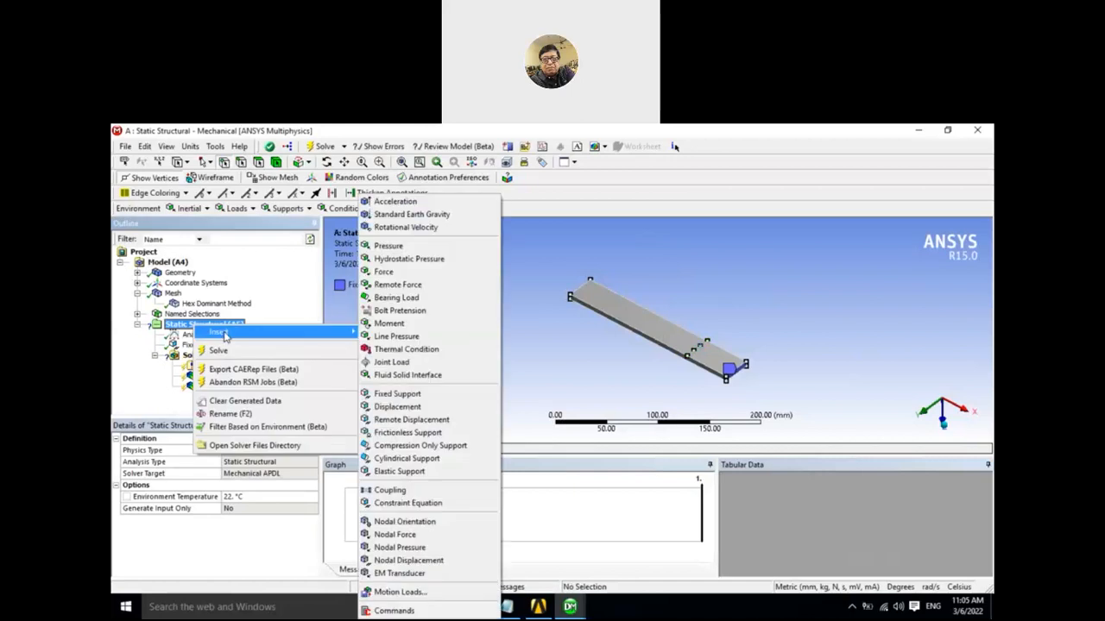
click(382, 272)
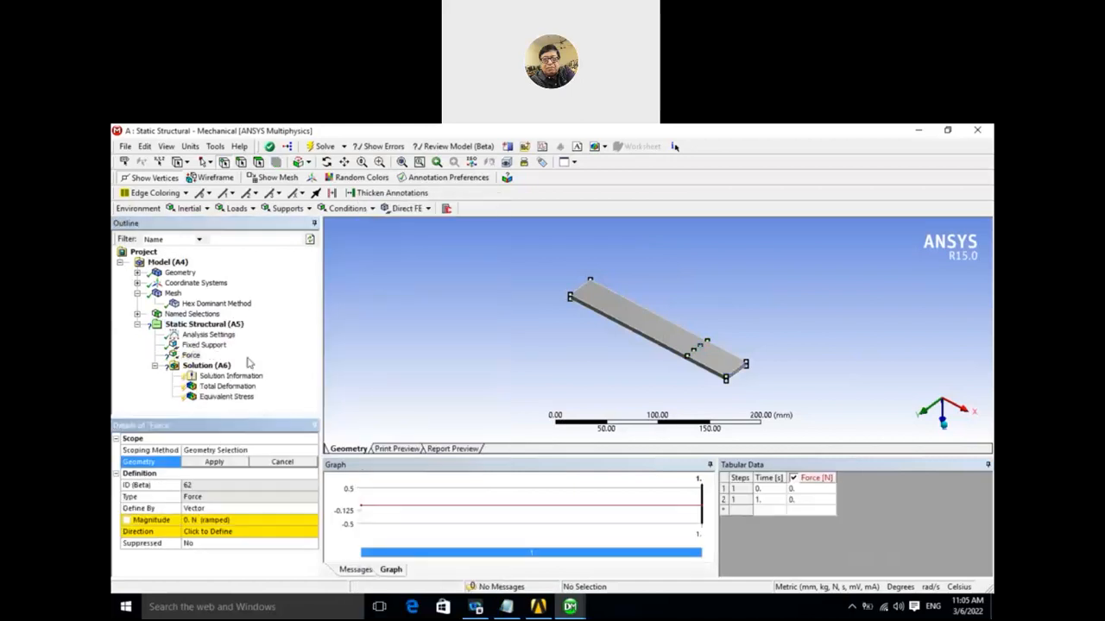
click(191, 356)
click(292, 451)
click(310, 451)
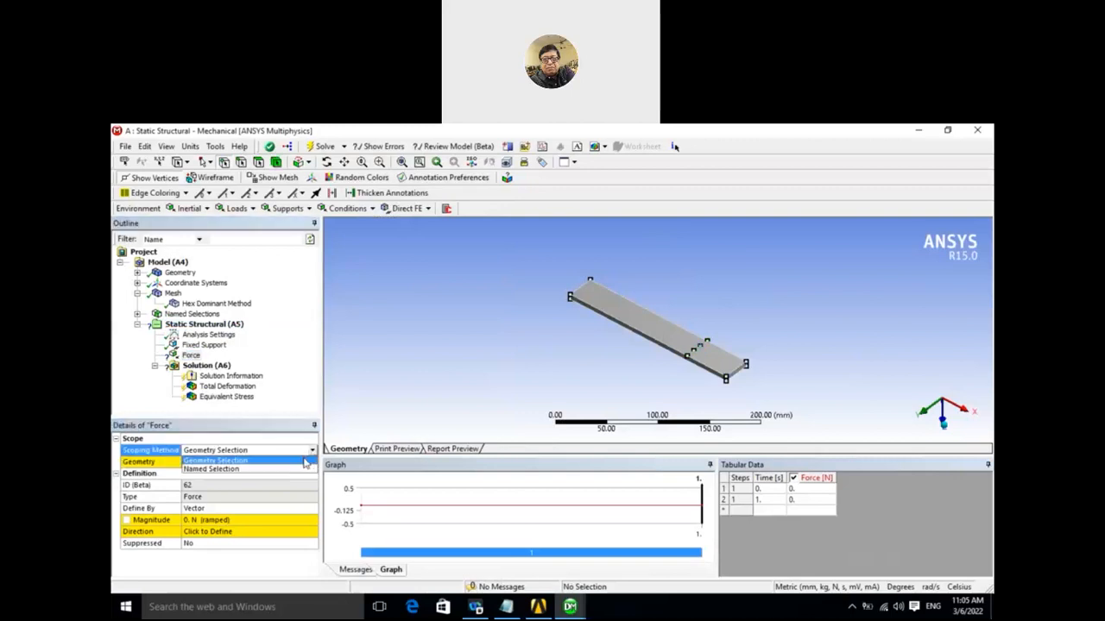
click(246, 468)
click(309, 465)
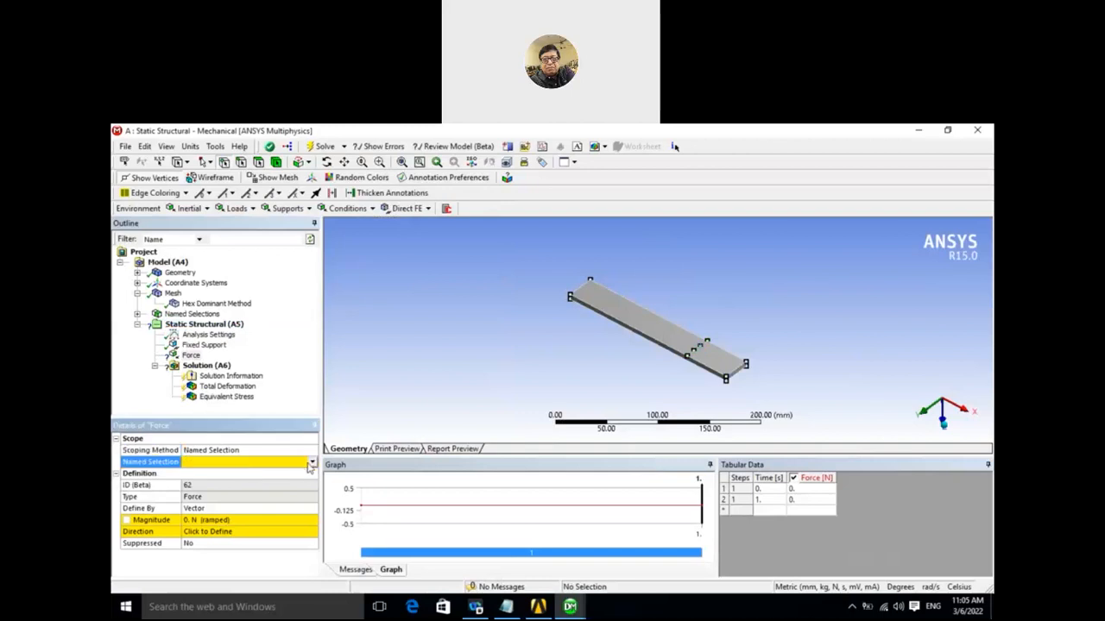
click(312, 464)
click(222, 475)
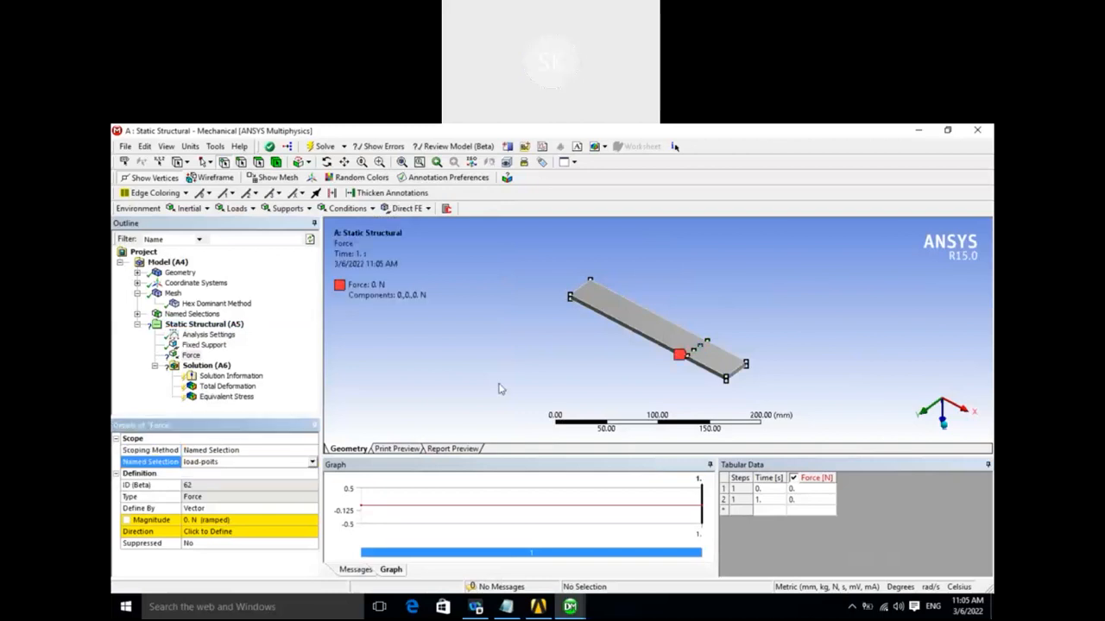
mouse_move(580, 382)
middle_down()
mouse_move(593, 368)
mouse_move(588, 383)
middle_up()
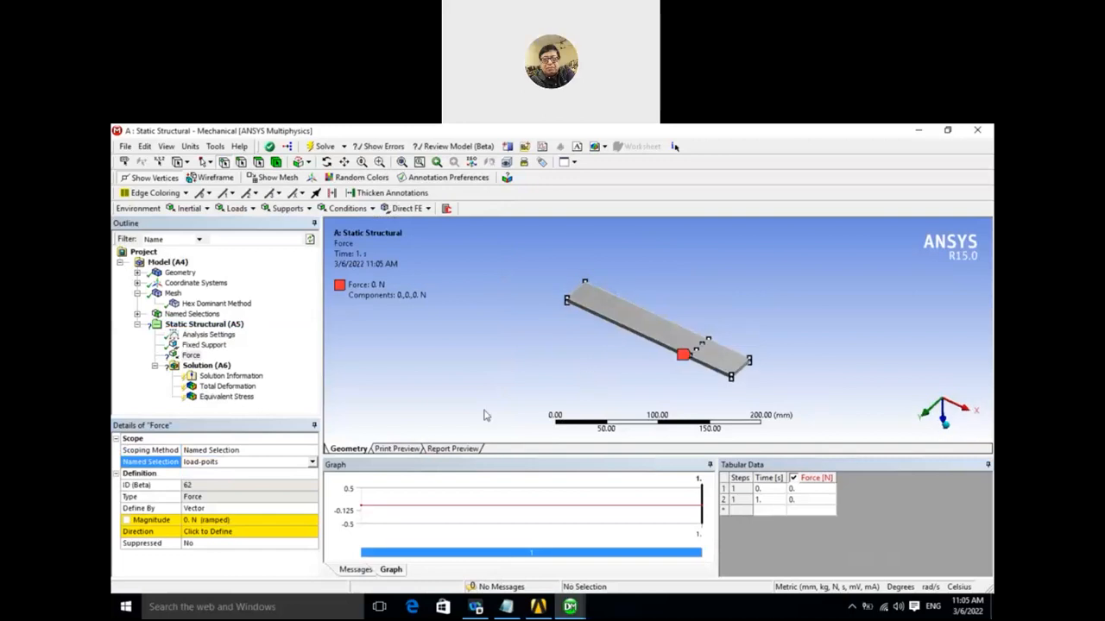
Set the vector-defined force's magnitude to 10 N and start defining its direction.
click(234, 521)
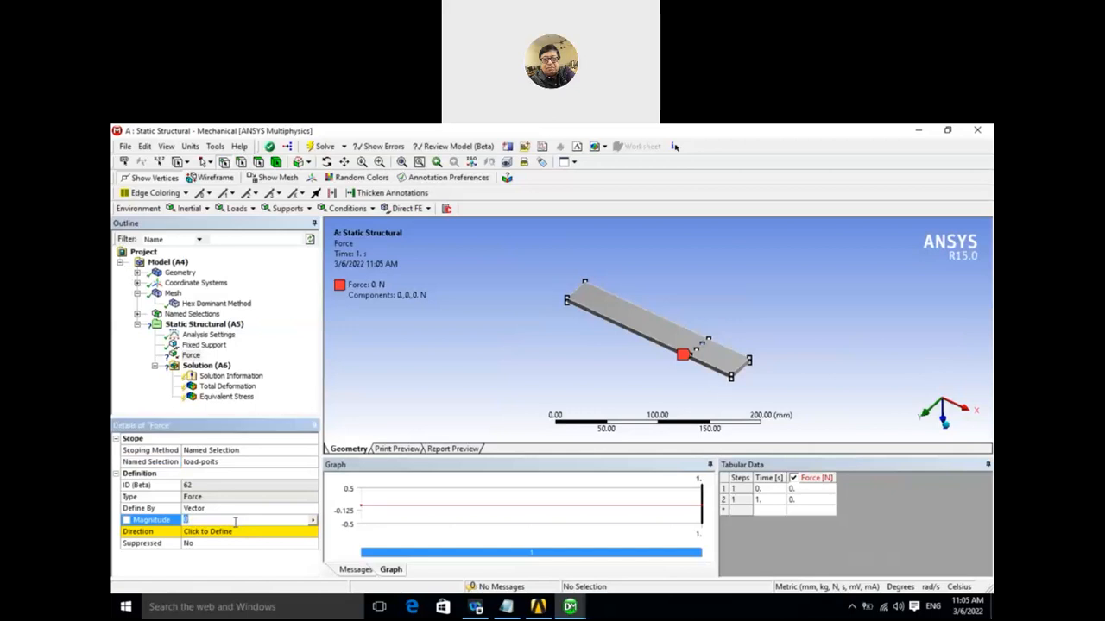
click(200, 519)
text(10)
key(Return)
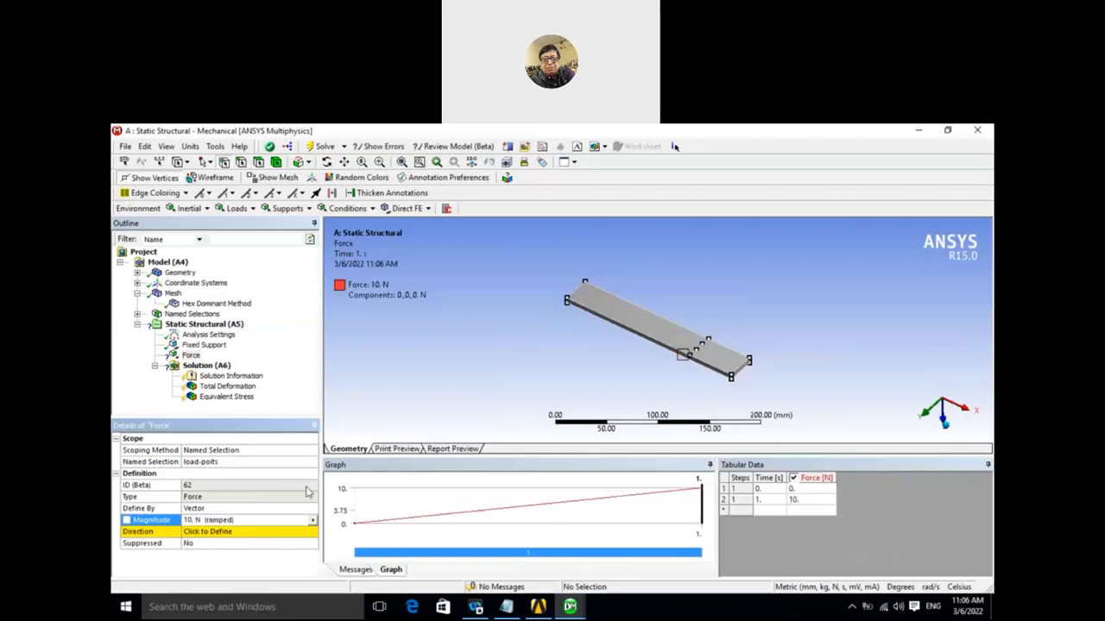
click(244, 536)
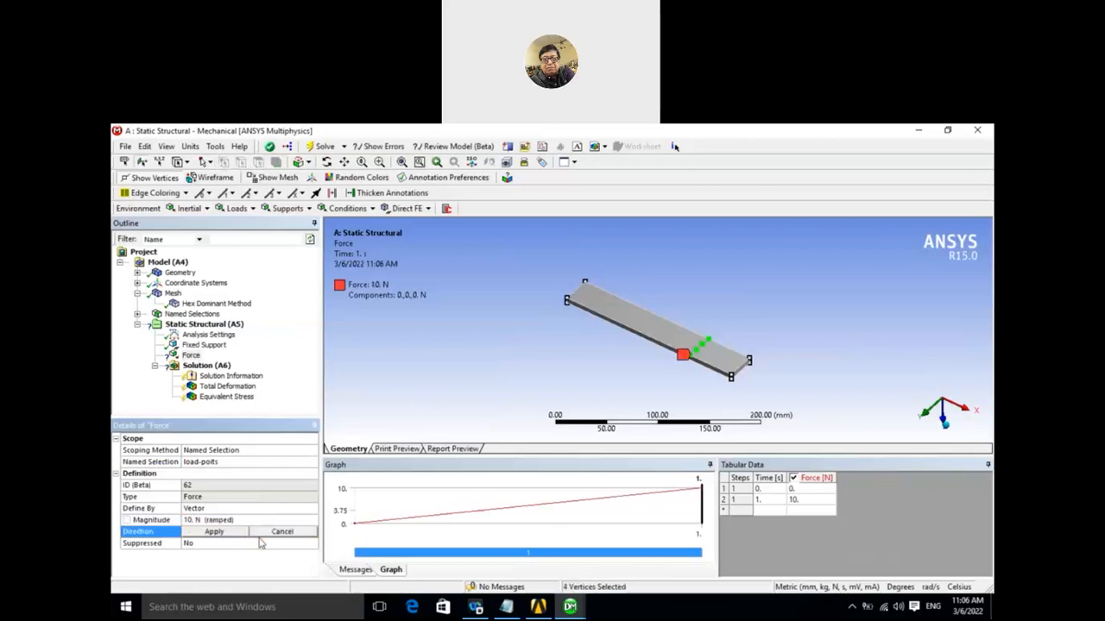
Define the force on the load points by components and set its Z component to 10 N.
click(226, 509)
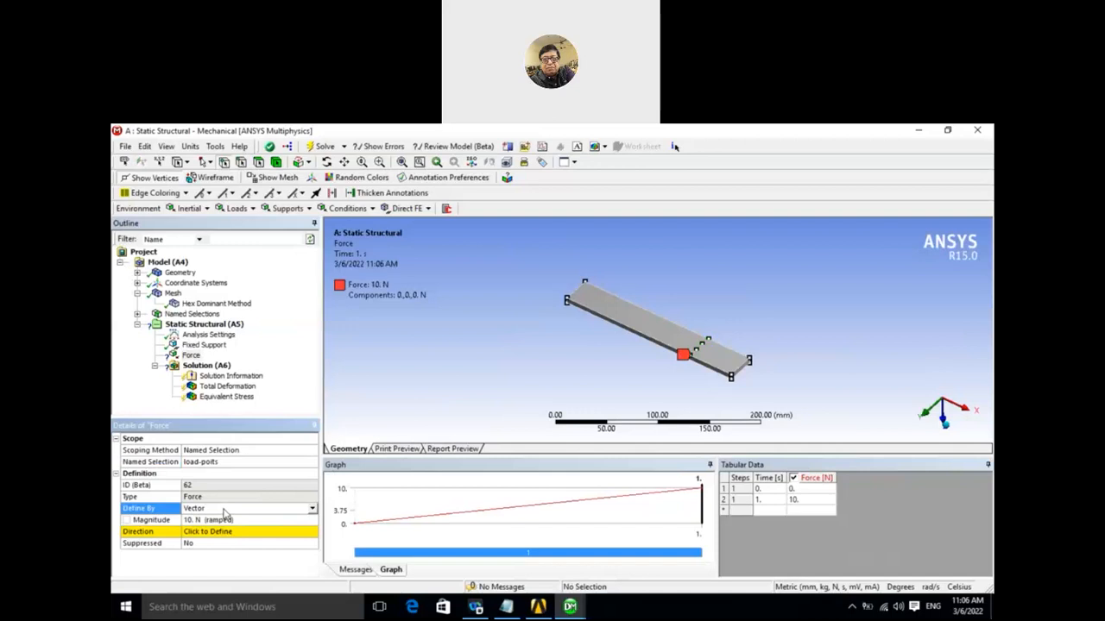
click(311, 510)
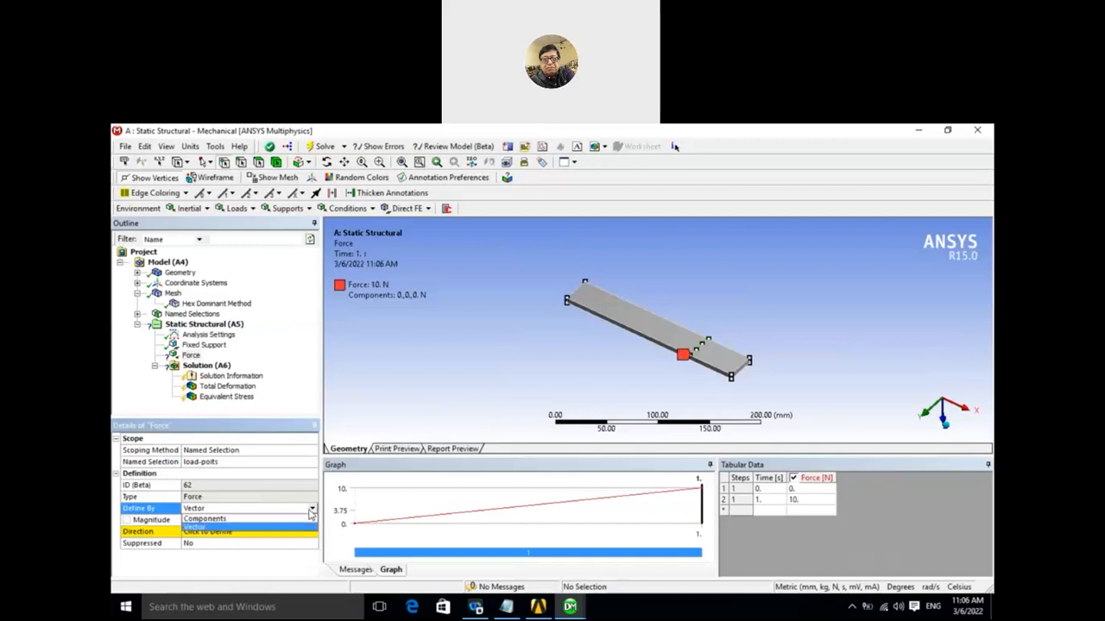
click(217, 531)
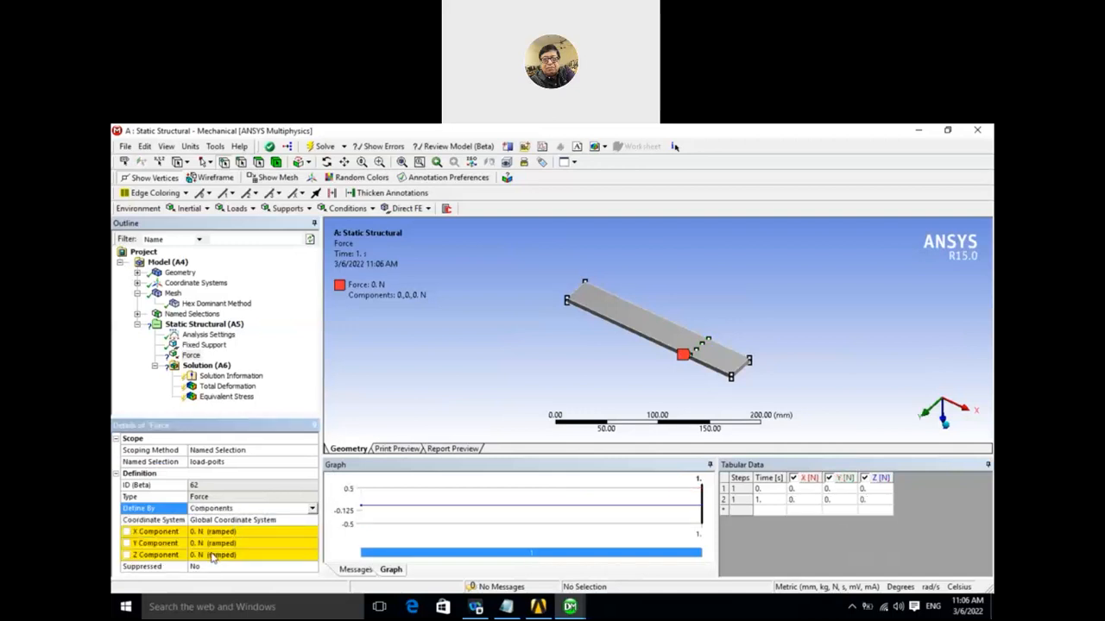
click(213, 556)
text(0)
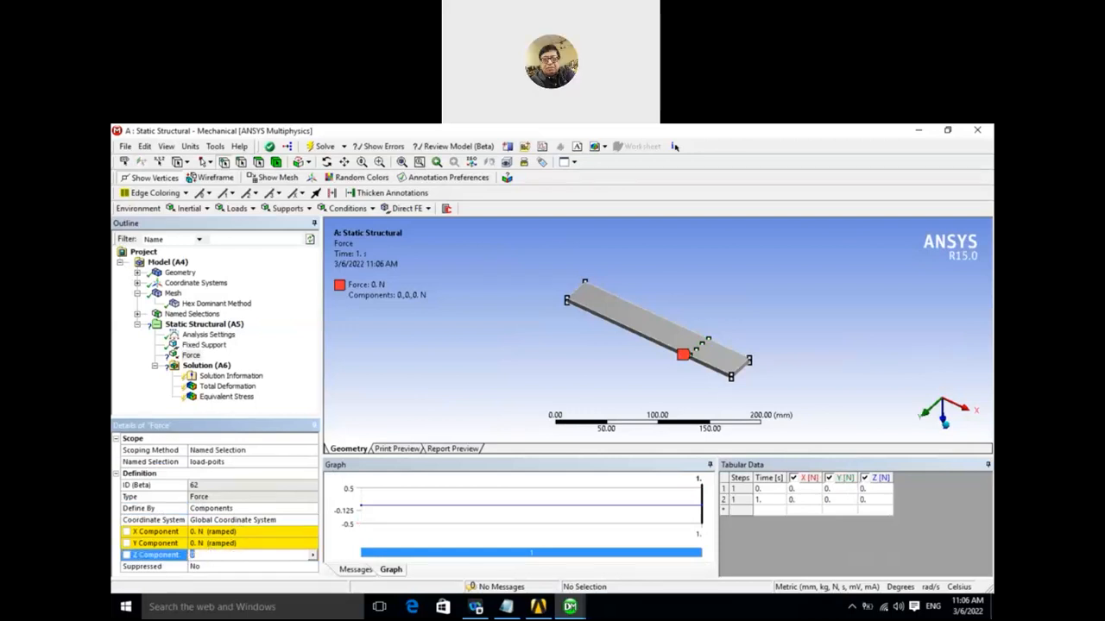
click(433, 412)
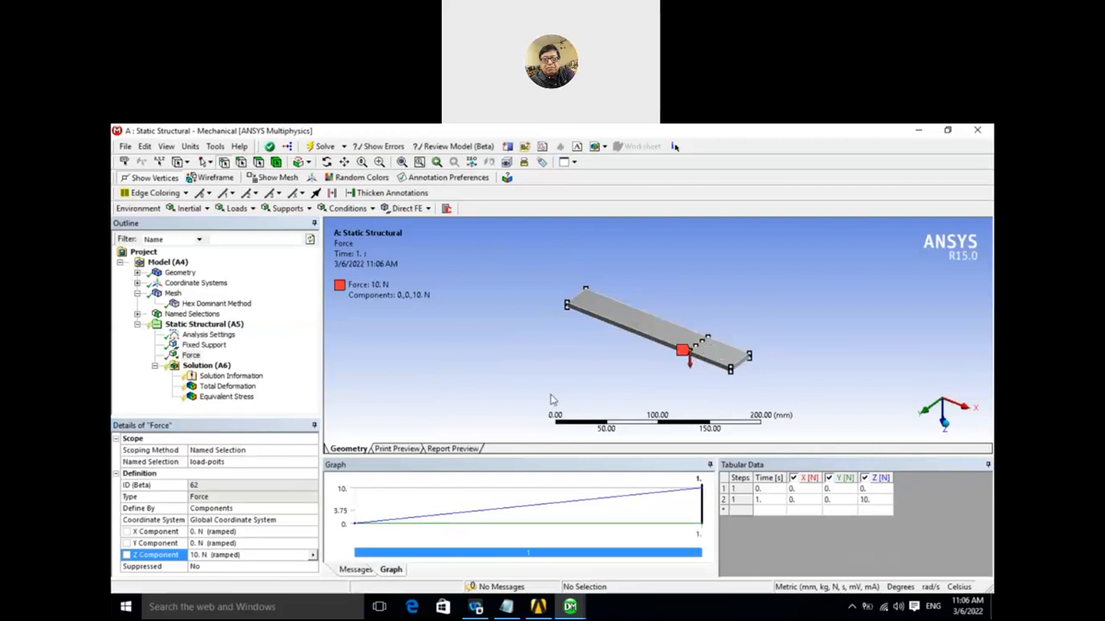
mouse_move(552, 402)
middle_down()
mouse_move(560, 393)
mouse_move(509, 432)
middle_up()
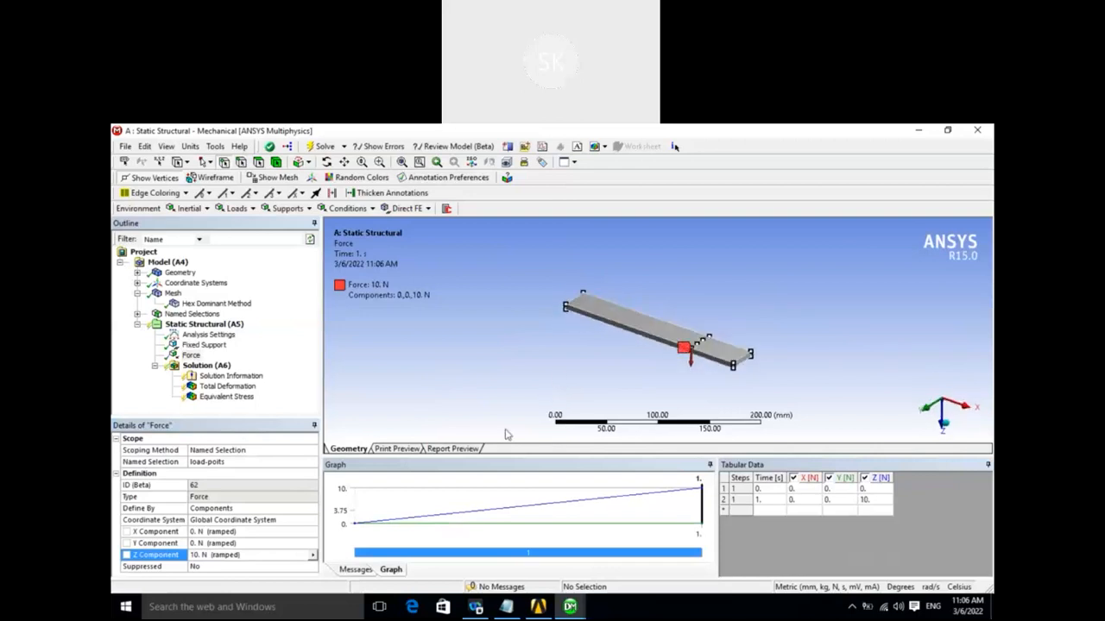
Solve the static structural analysis and inspect the equivalent stress on the beam.
right_click(208, 367)
click(230, 389)
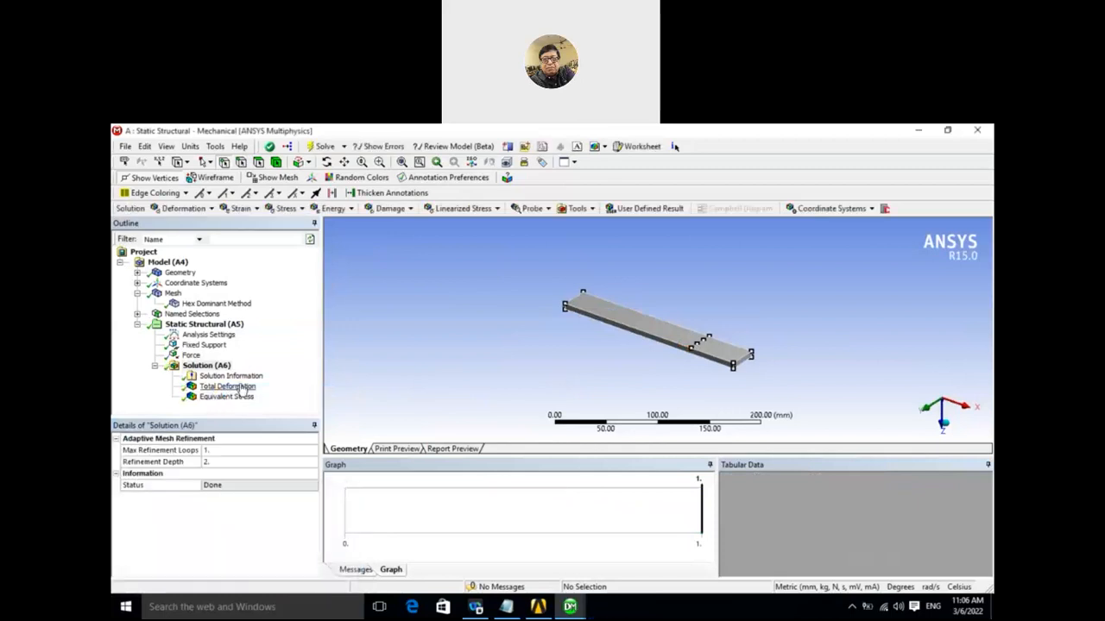
click(232, 397)
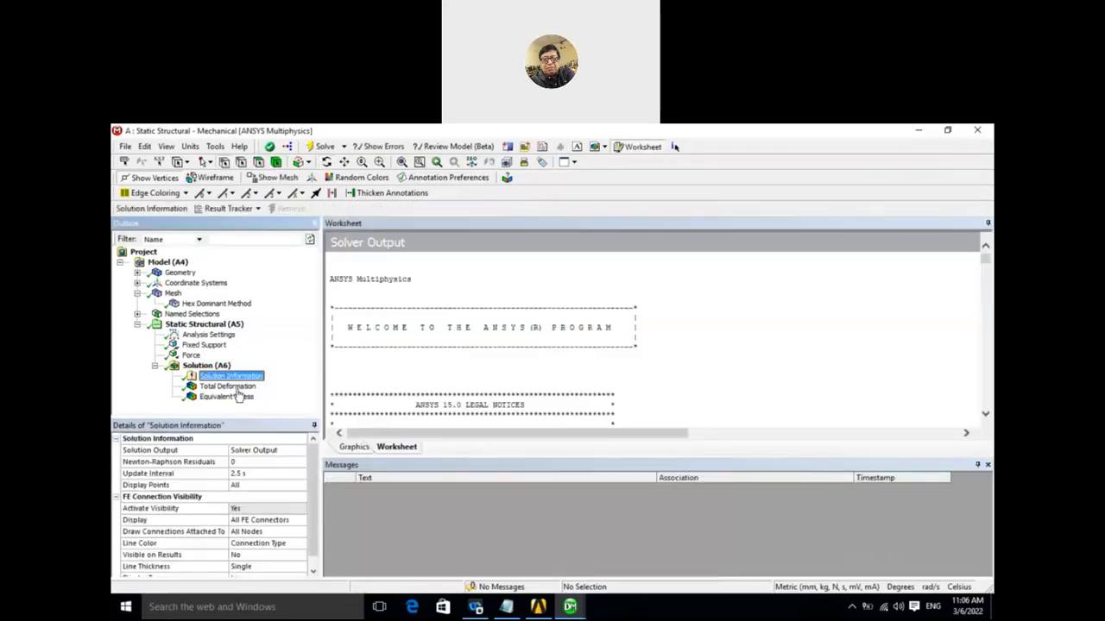
click(228, 397)
drag(650, 332, 679, 343)
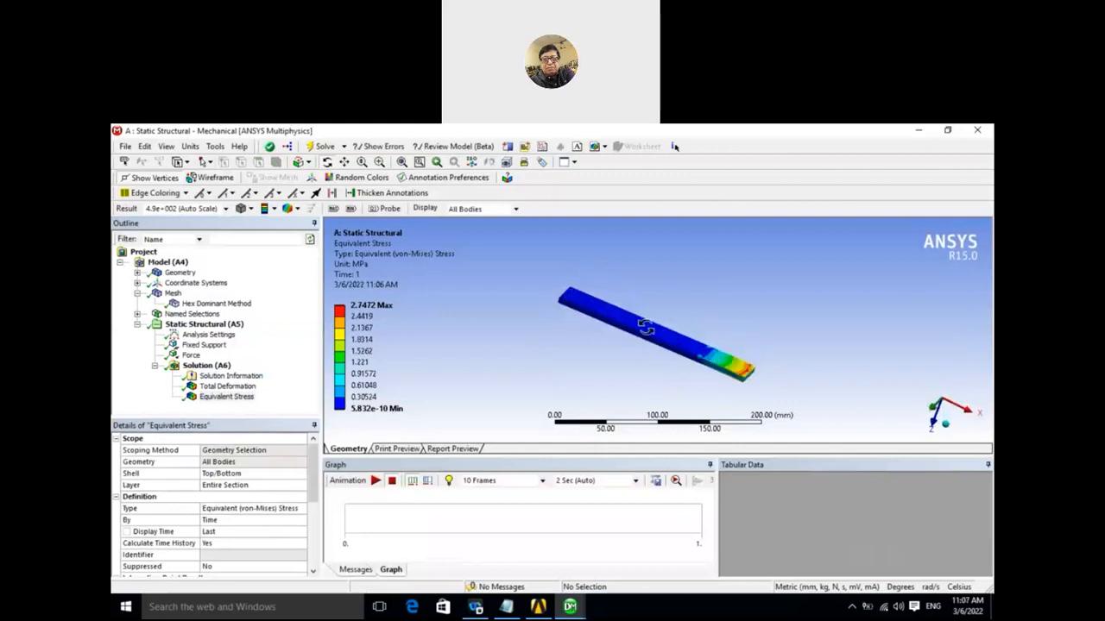
mouse_move(646, 340)
mouse_down()
mouse_move(636, 365)
mouse_move(645, 350)
mouse_up()
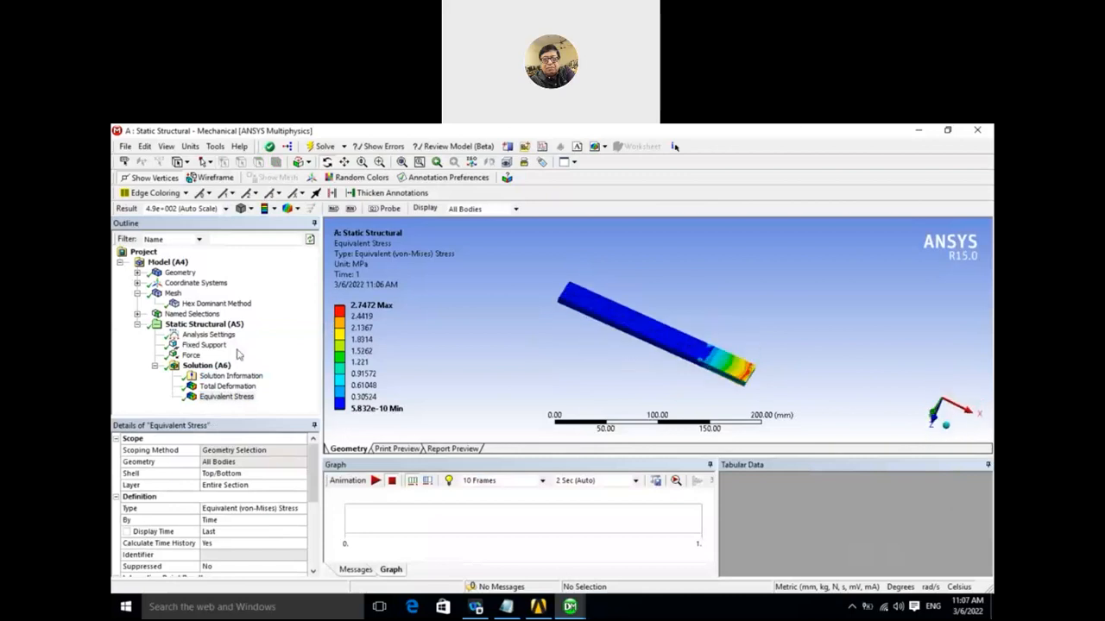
Delete the existing fixed support on the beam end nearest the load points.
click(205, 346)
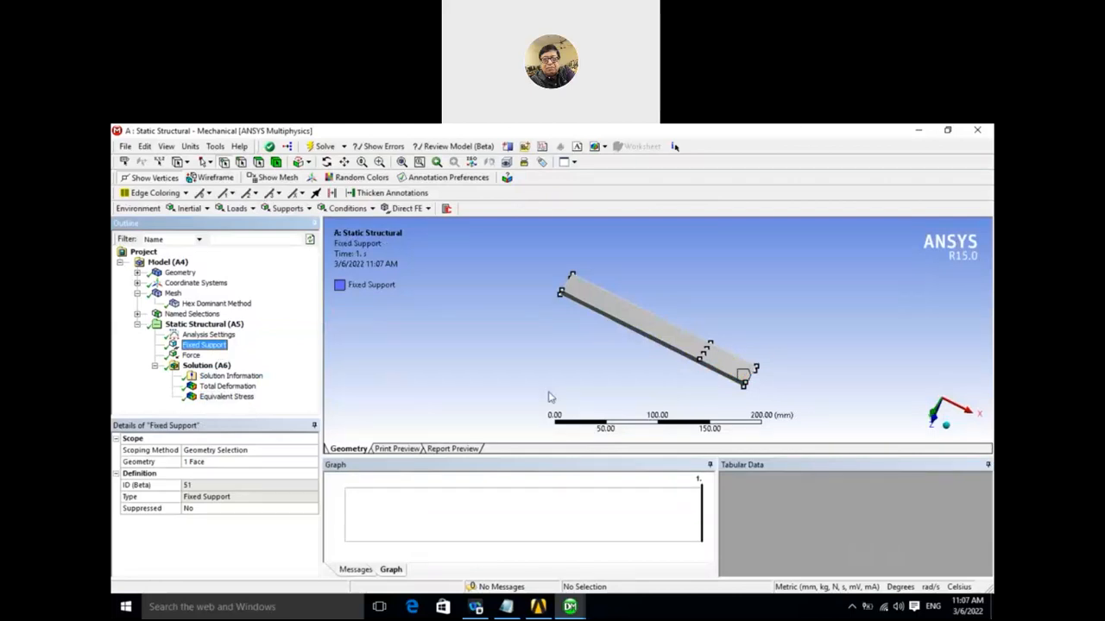
middle_drag(555, 387, 597, 323)
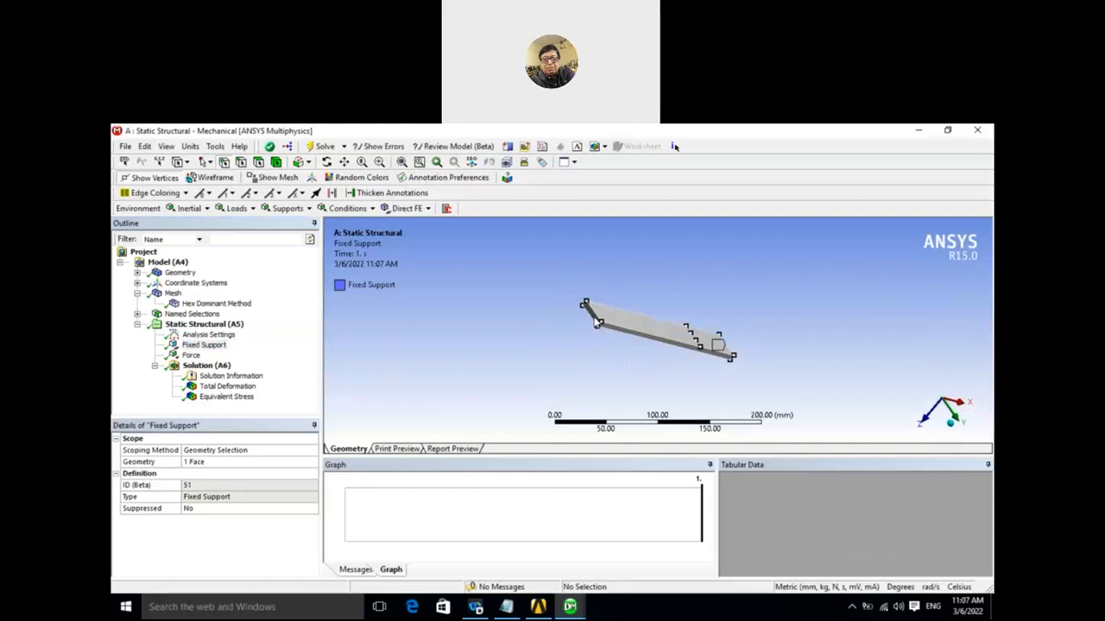
right_click(207, 347)
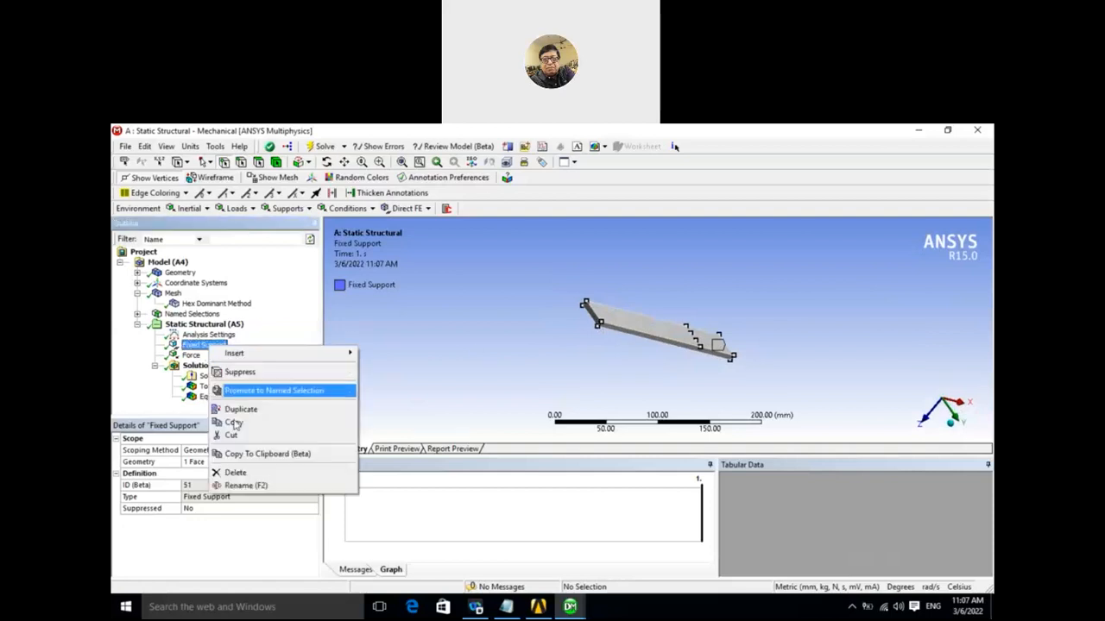
click(235, 474)
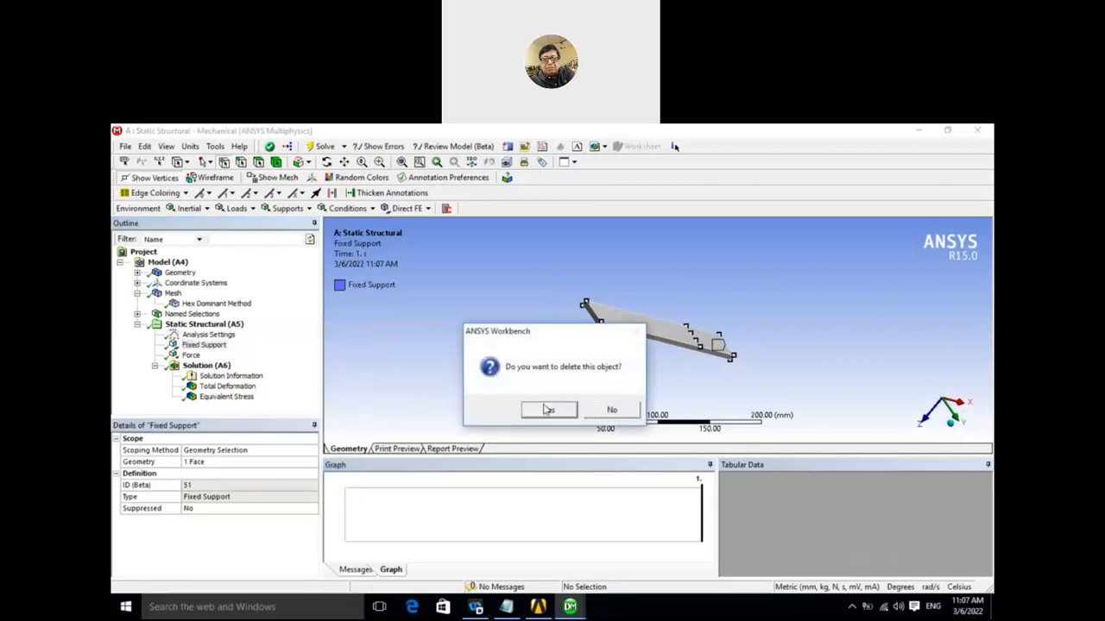
click(547, 411)
Insert a new fixed support on the beam's end face farthest from the load points.
right_click(238, 330)
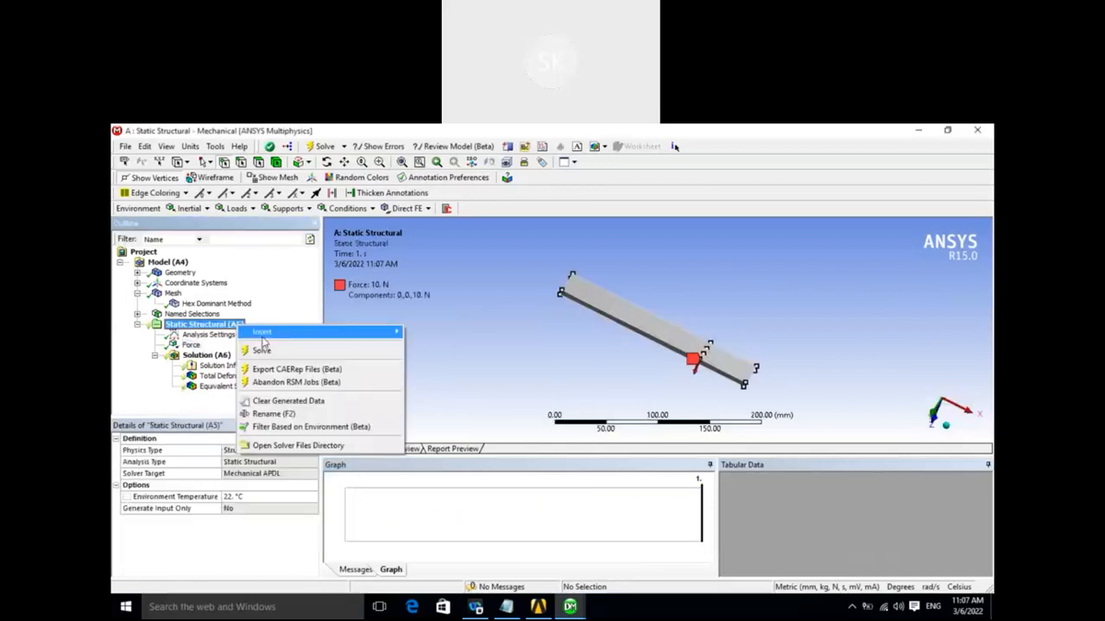
mouse_move(264, 335)
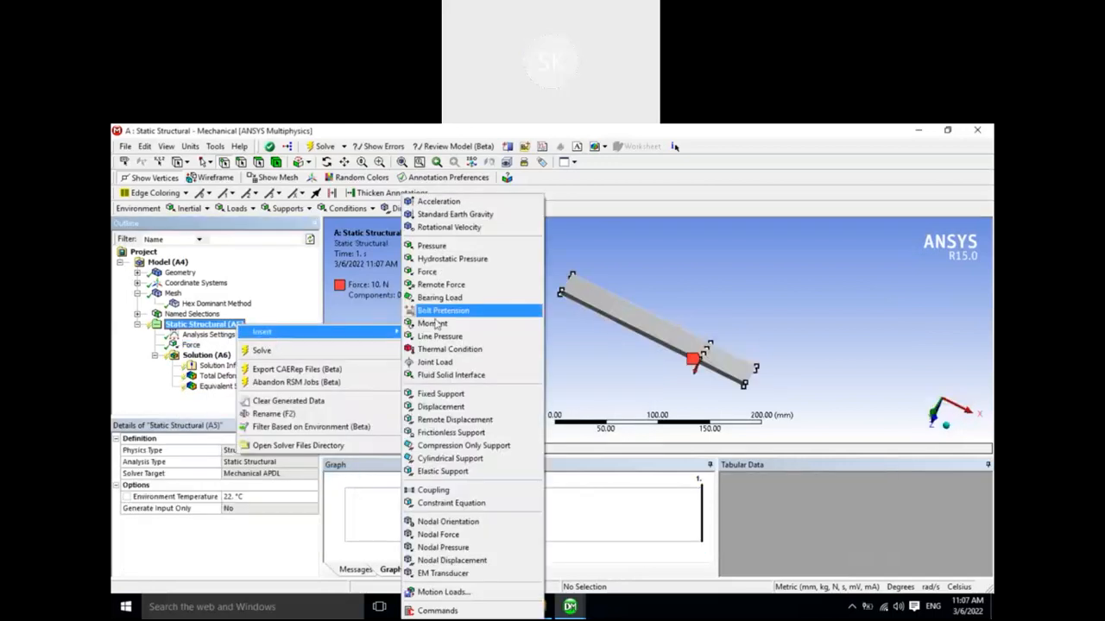
click(440, 393)
middle_drag(607, 312, 578, 337)
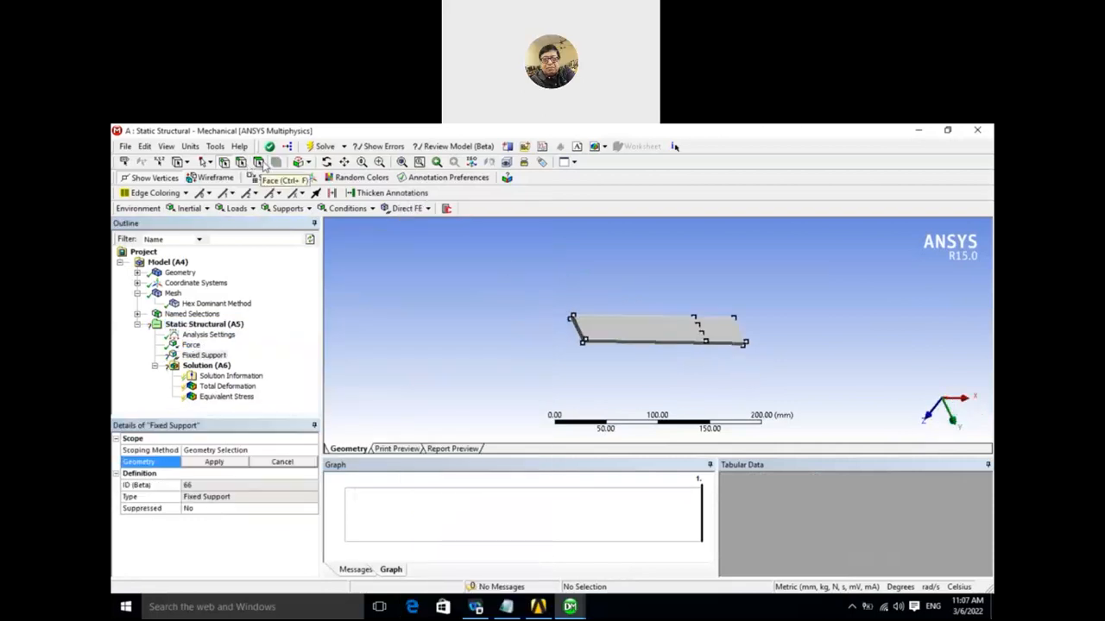
click(575, 330)
click(222, 463)
middle_drag(414, 356, 347, 343)
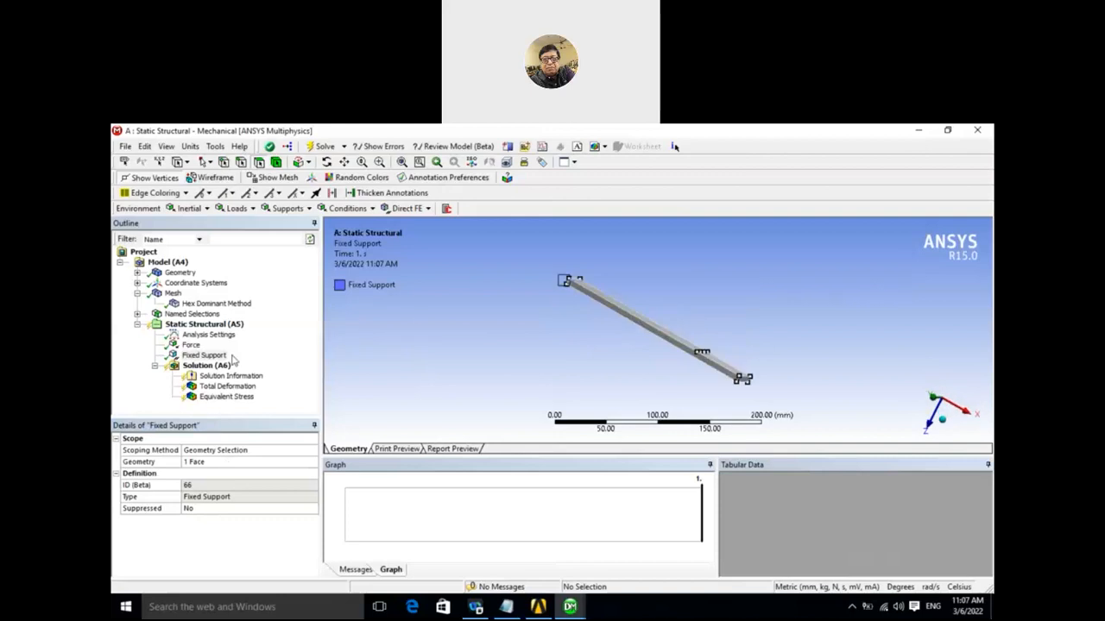
Solve the analysis again with the relocated support and display the total deformation and equivalent stress results.
click(190, 345)
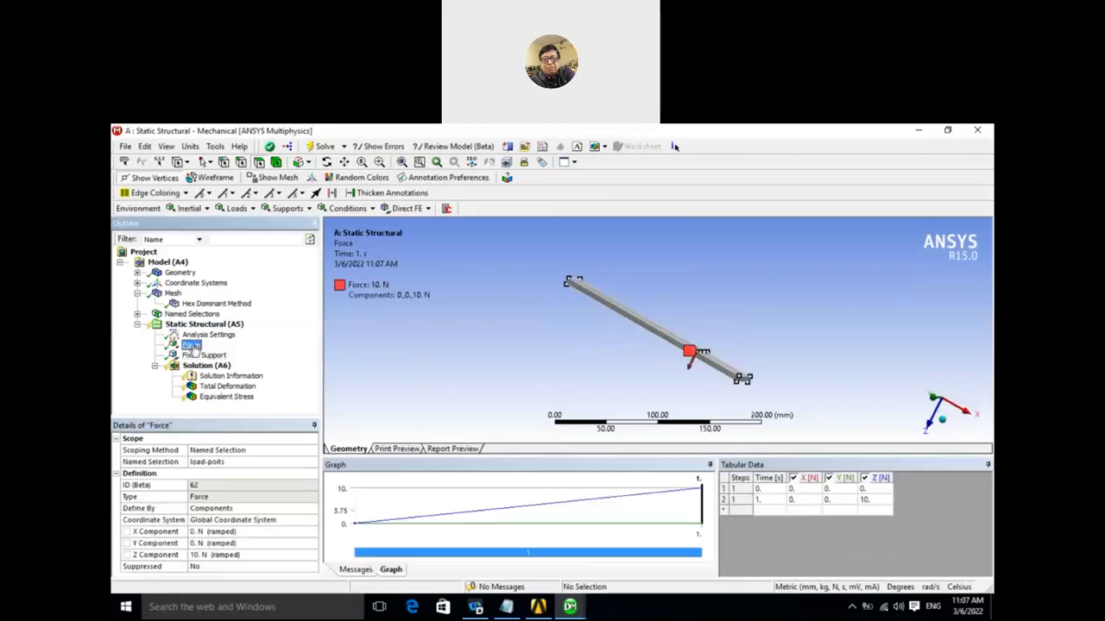
right_click(226, 368)
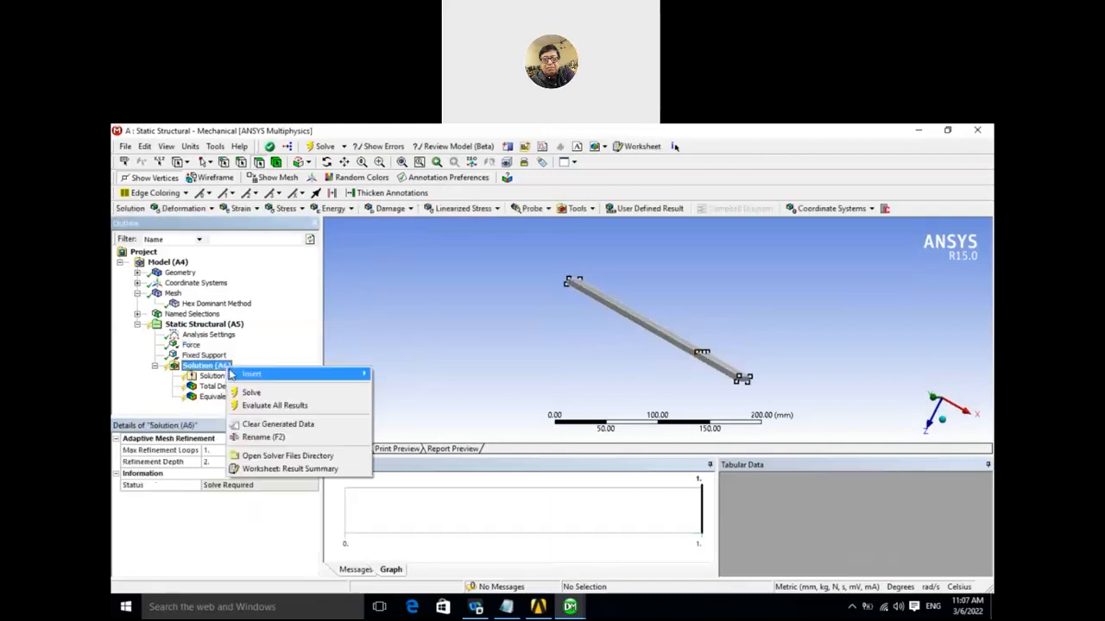
click(251, 391)
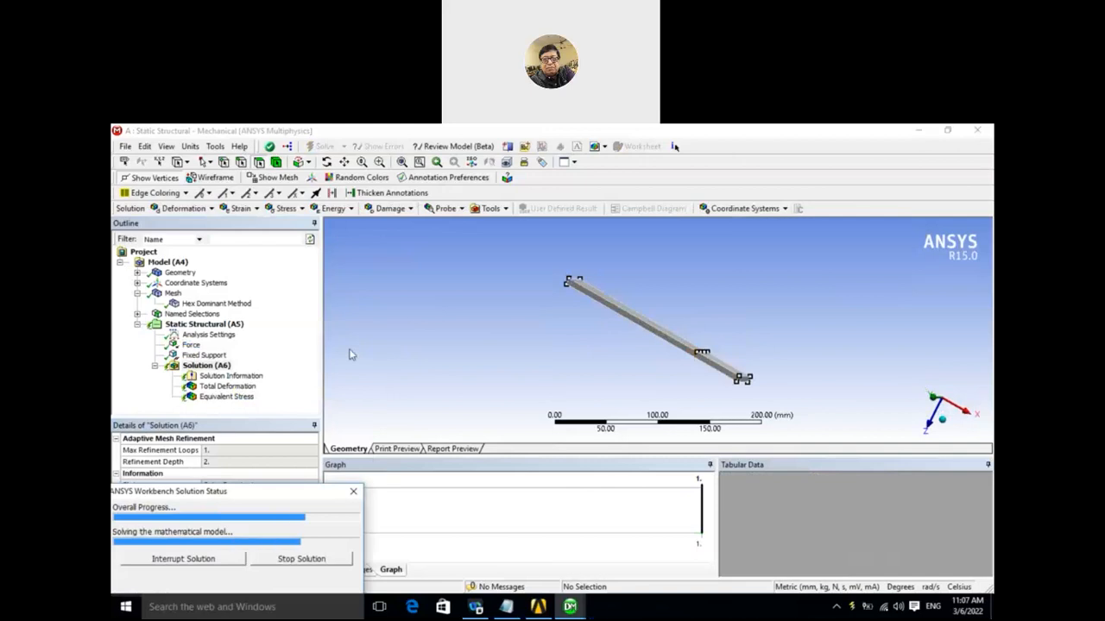
click(229, 386)
click(230, 397)
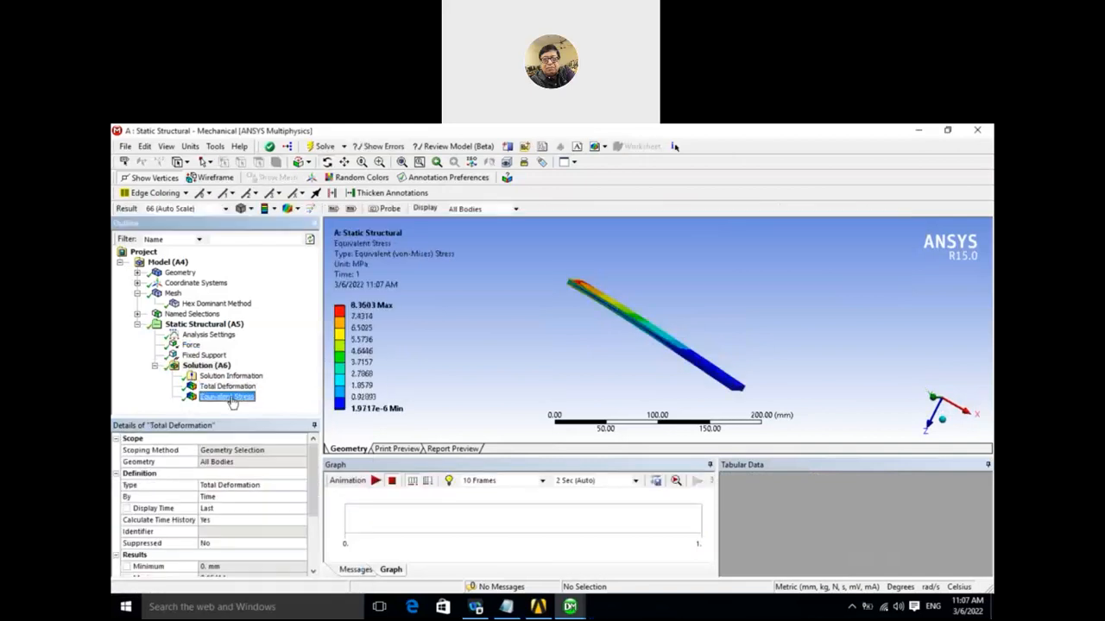
middle_drag(570, 316, 585, 348)
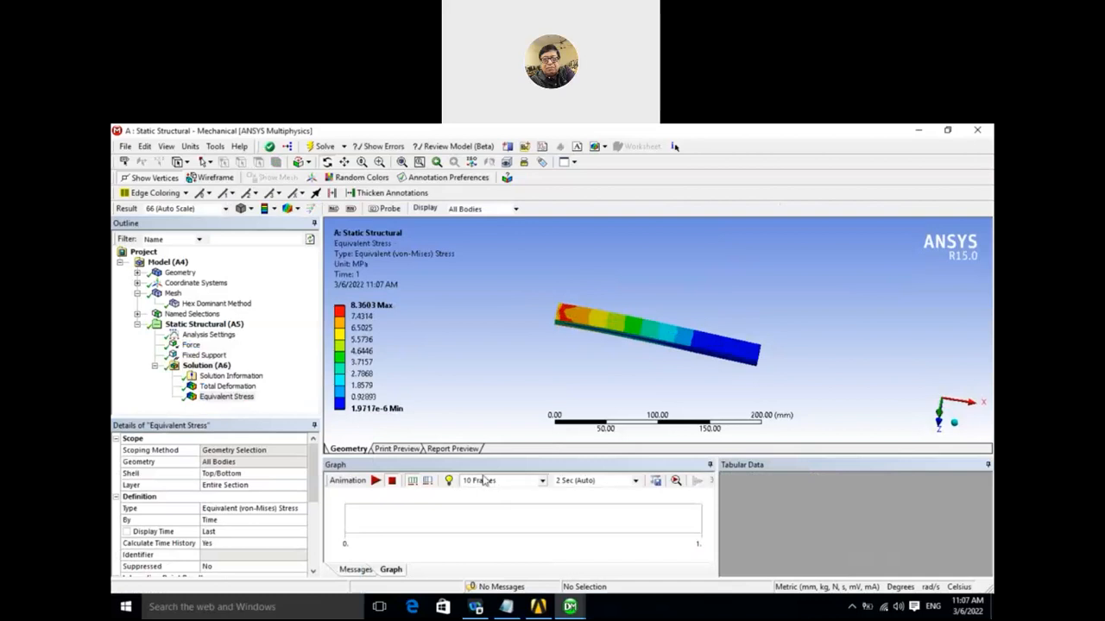
Switch to DesignModeler and examine the Point1 point-load settings and the load points on the beam.
mouse_move(570, 607)
click(543, 580)
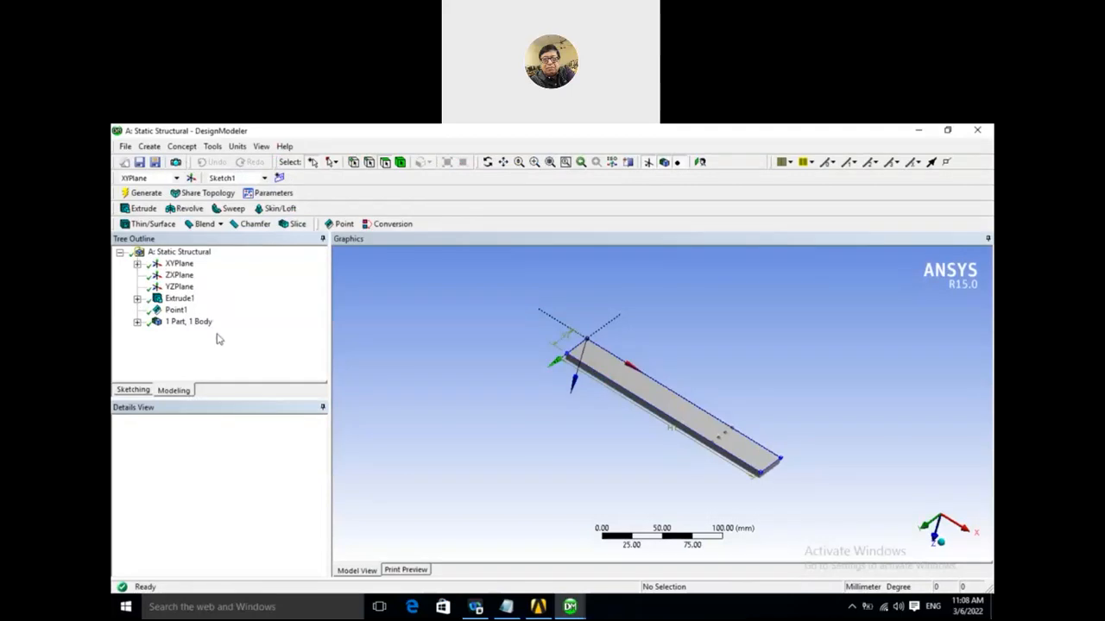
click(179, 311)
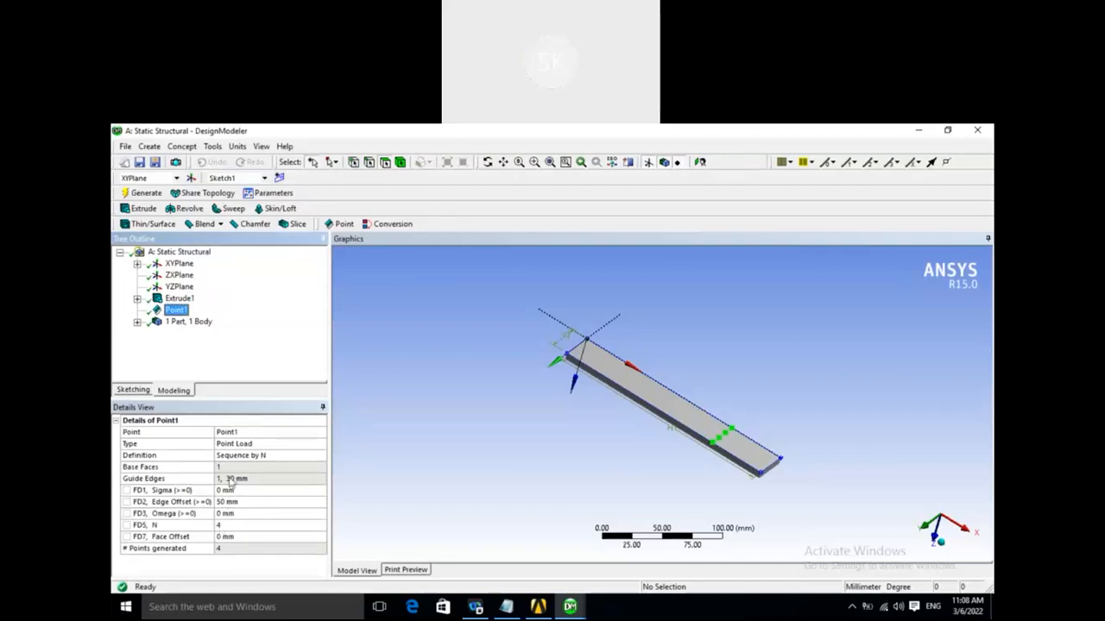
click(459, 422)
middle_drag(460, 421, 452, 395)
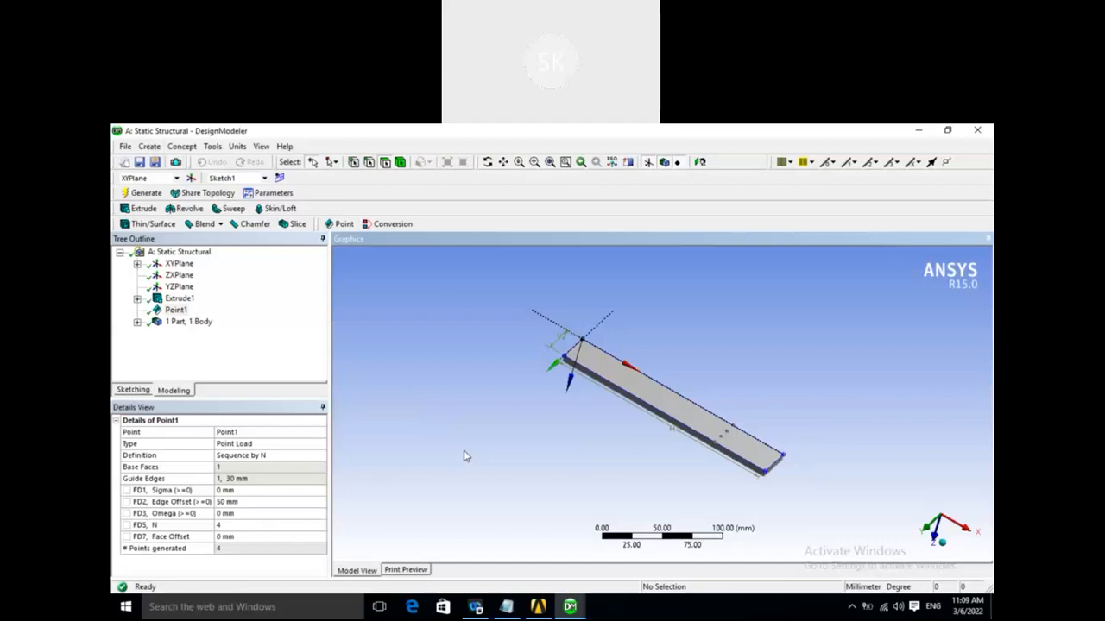
middle_drag(558, 471, 536, 481)
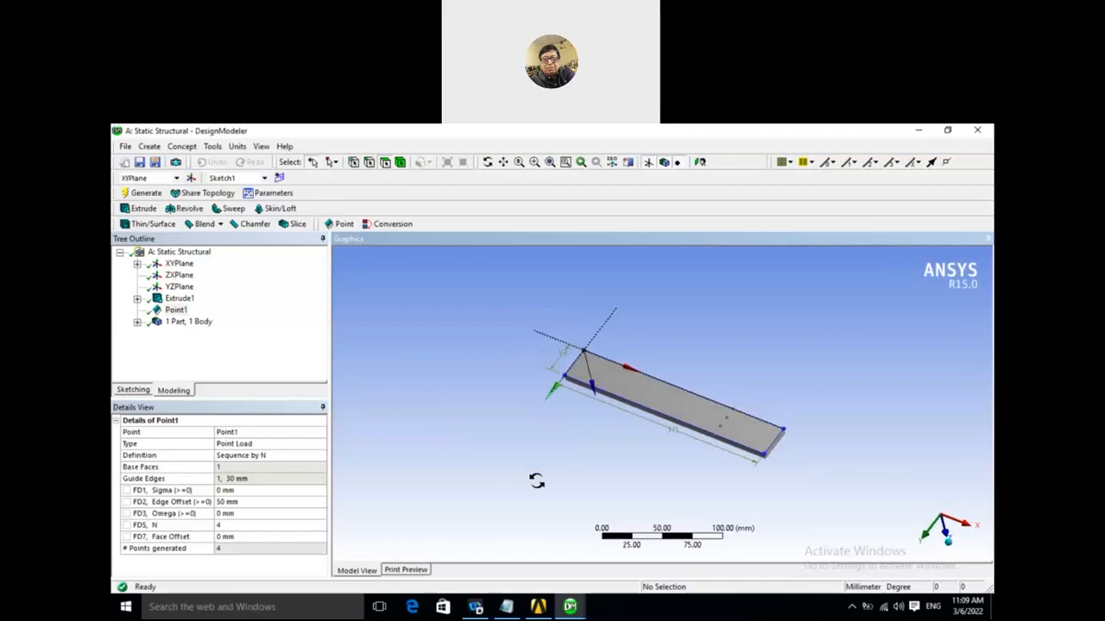
middle_drag(536, 481, 494, 454)
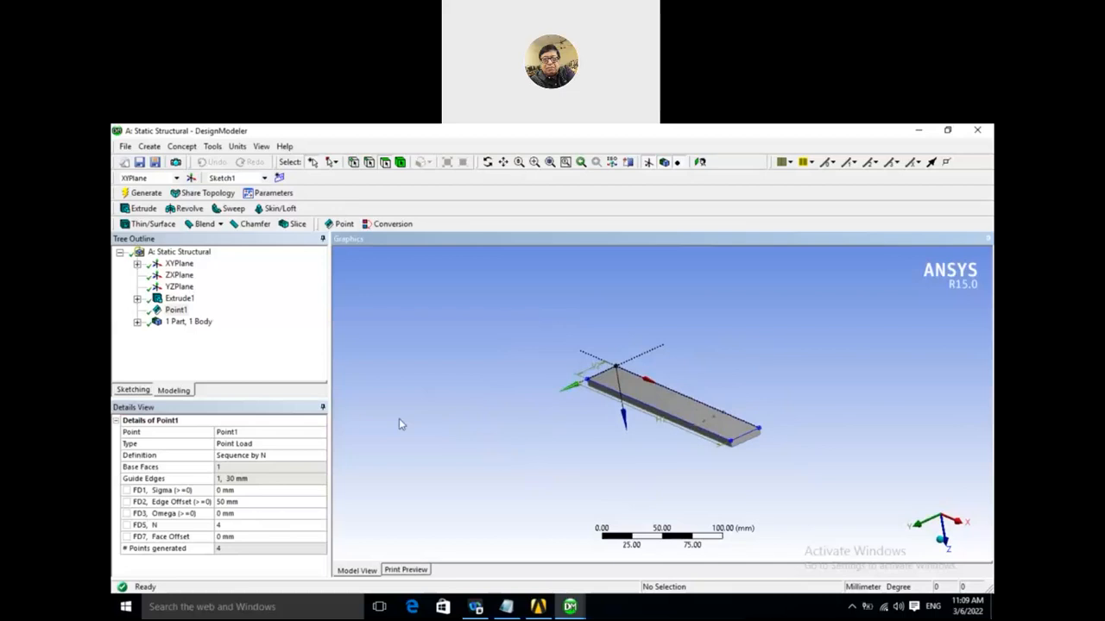
Delete the Point1 point-load feature from the beam geometry.
click(183, 314)
right_click(187, 319)
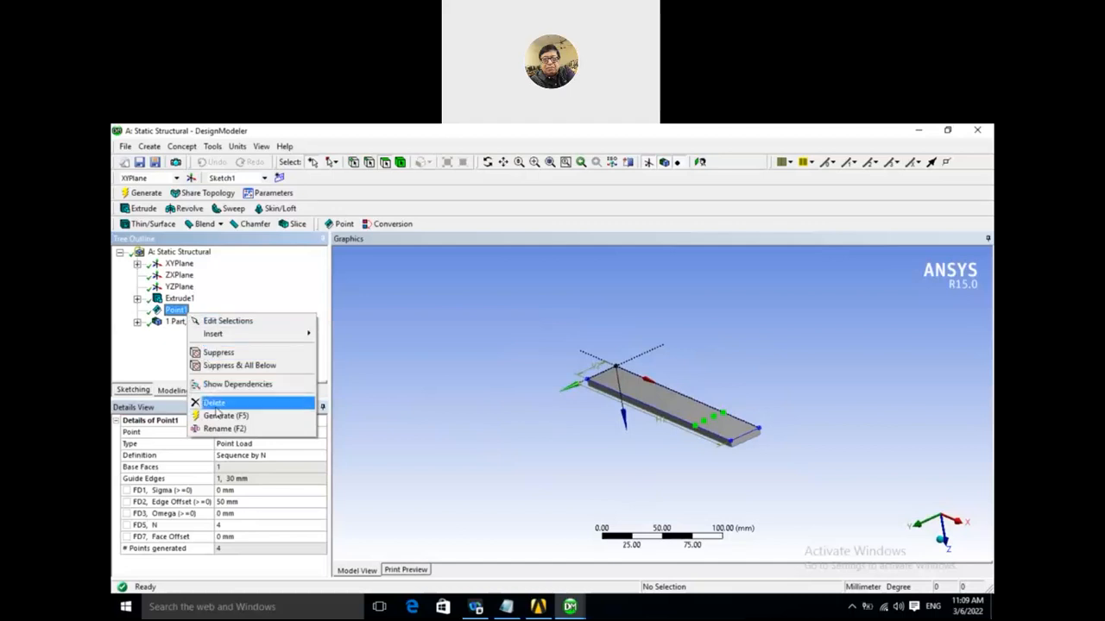
click(214, 403)
click(501, 410)
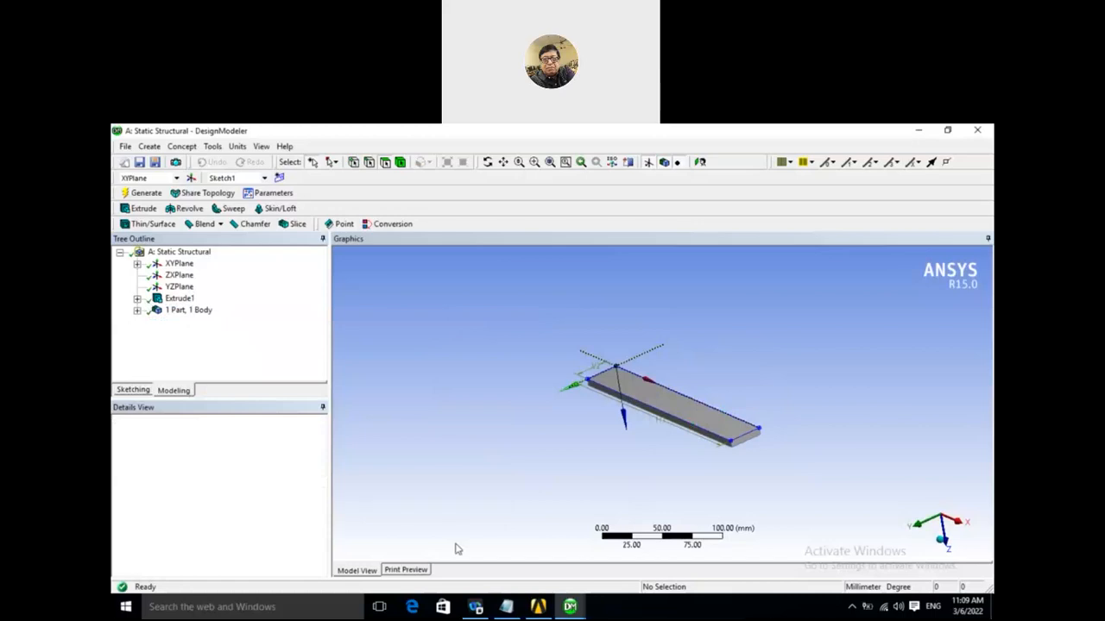
Update the project in Workbench with the modified geometry and return to the Mechanical model.
click(570, 607)
click(634, 561)
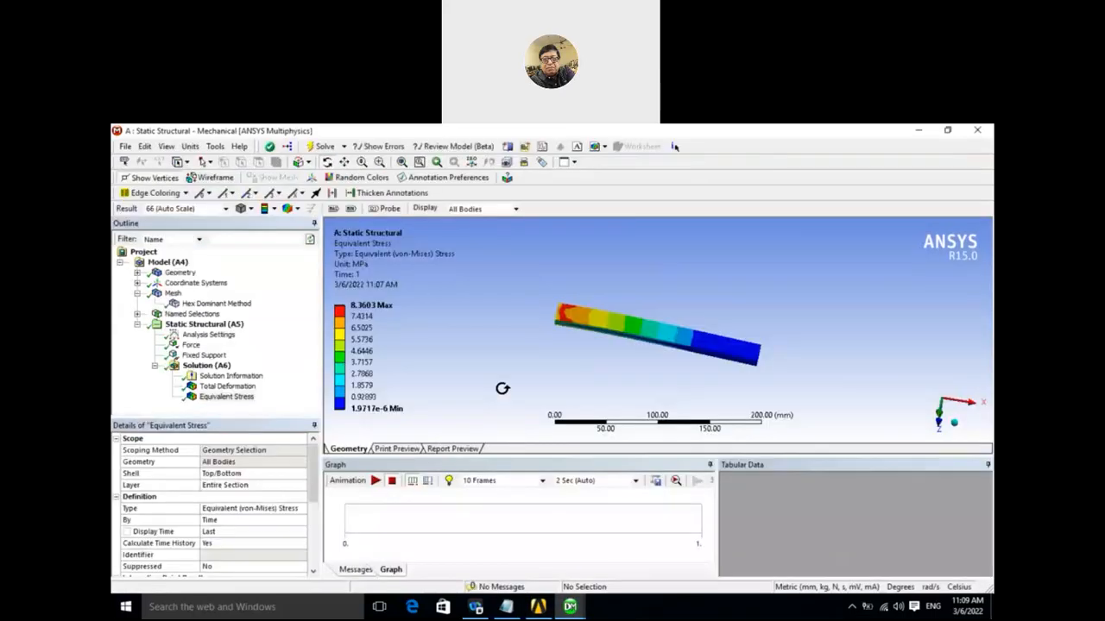
click(537, 606)
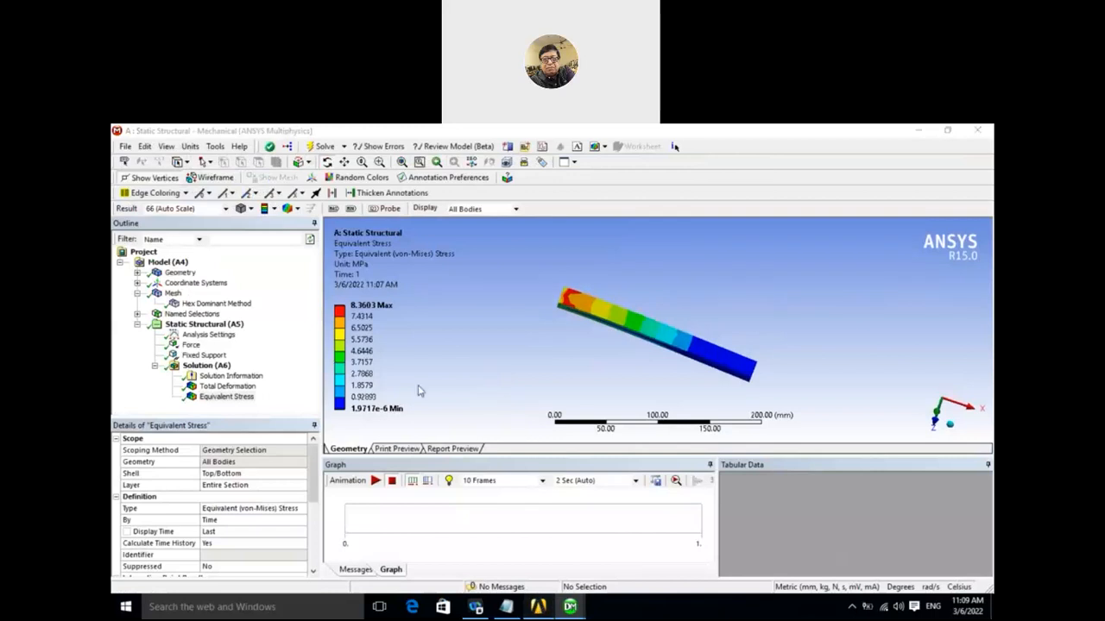
click(307, 178)
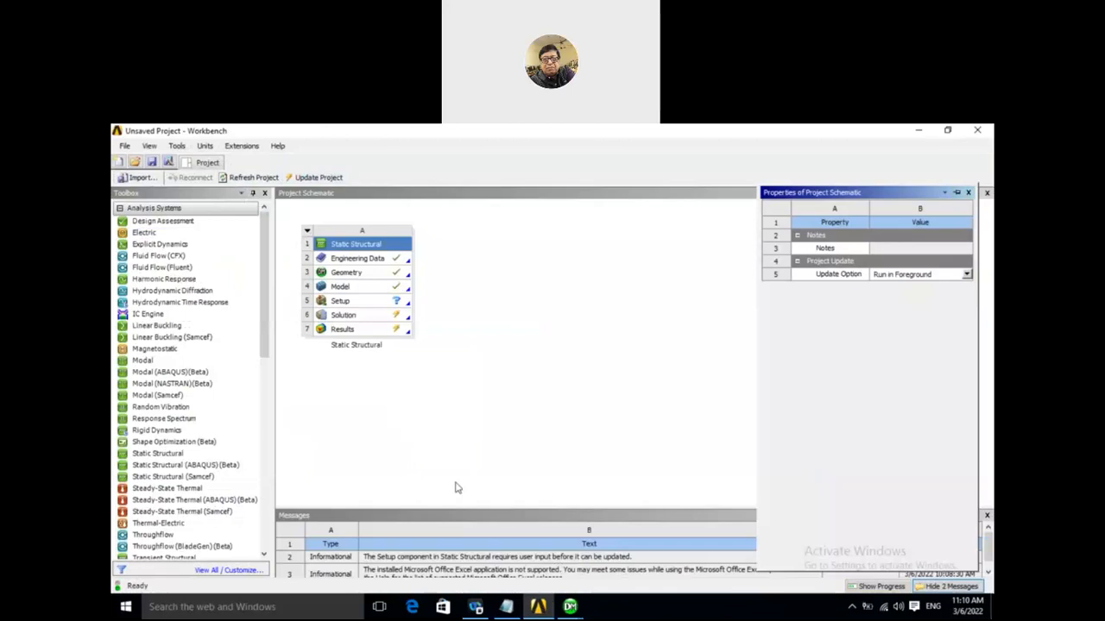
click(571, 607)
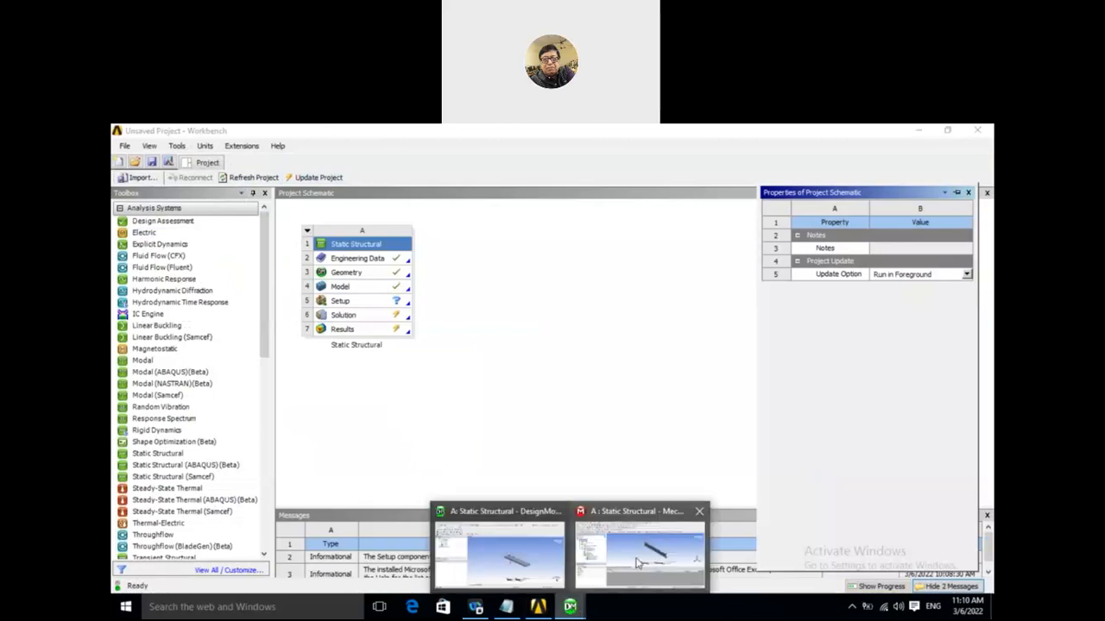
click(637, 563)
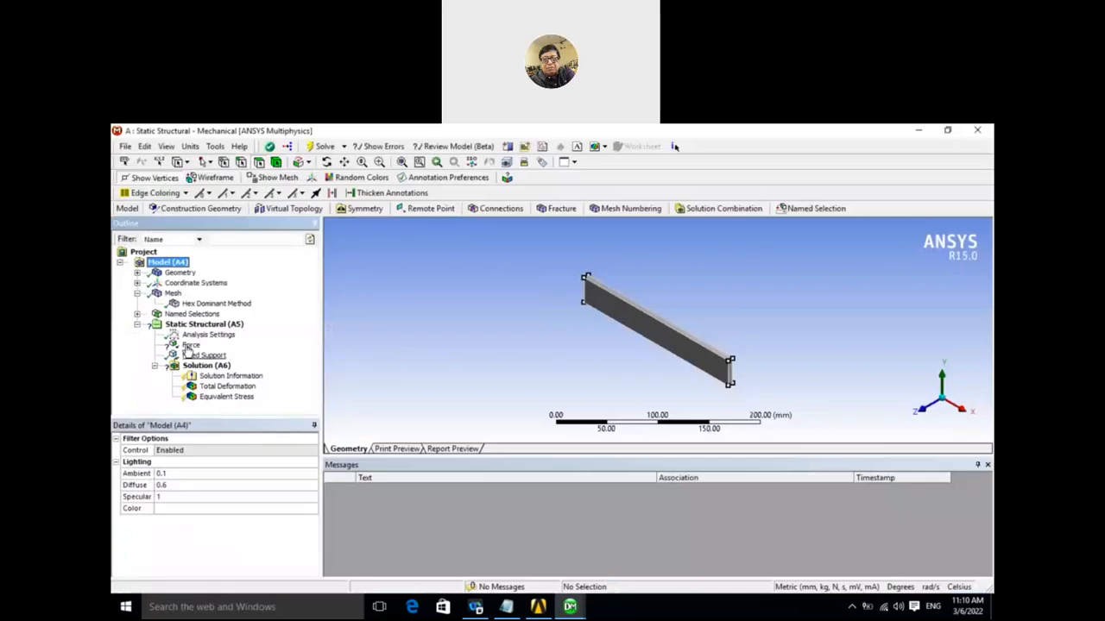
Delete the Force load that refers to the removed load points from the static structural setup.
right_click(186, 347)
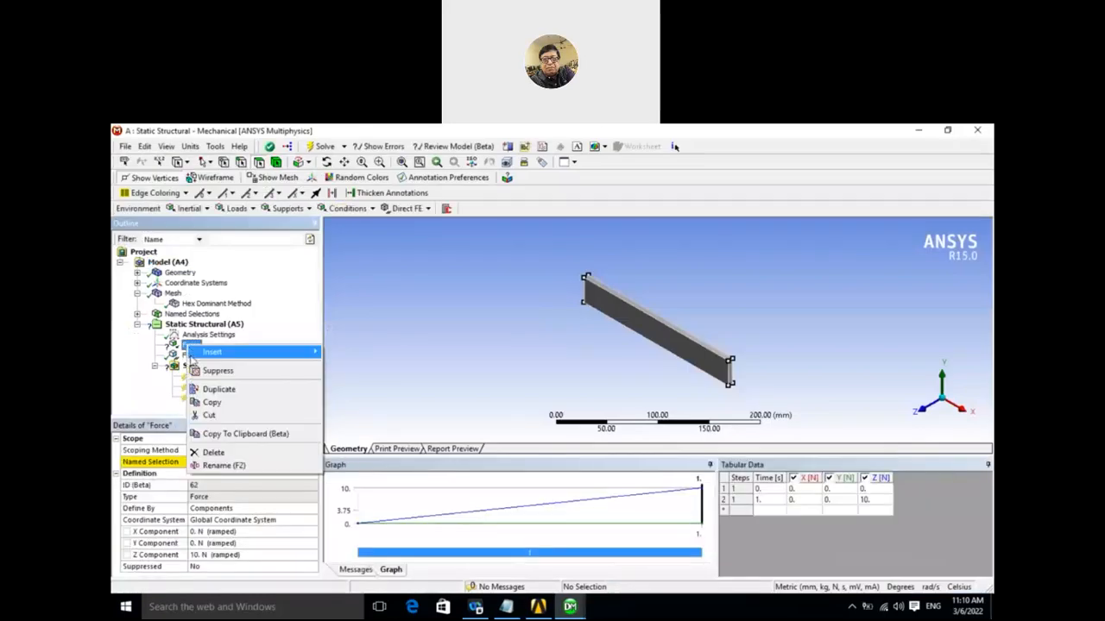
click(489, 335)
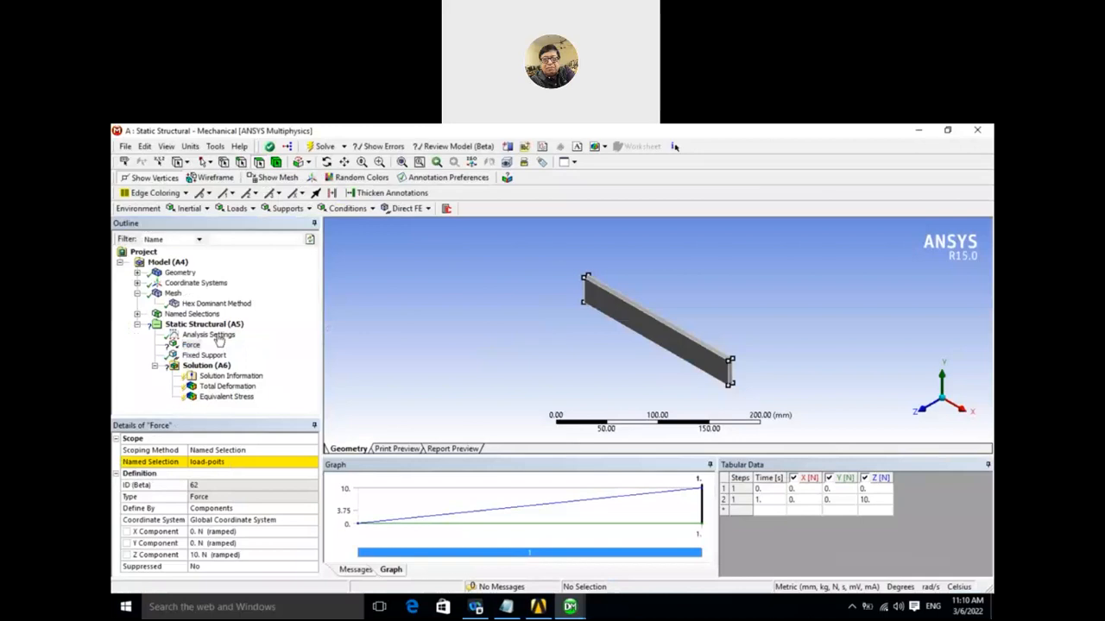
right_click(192, 346)
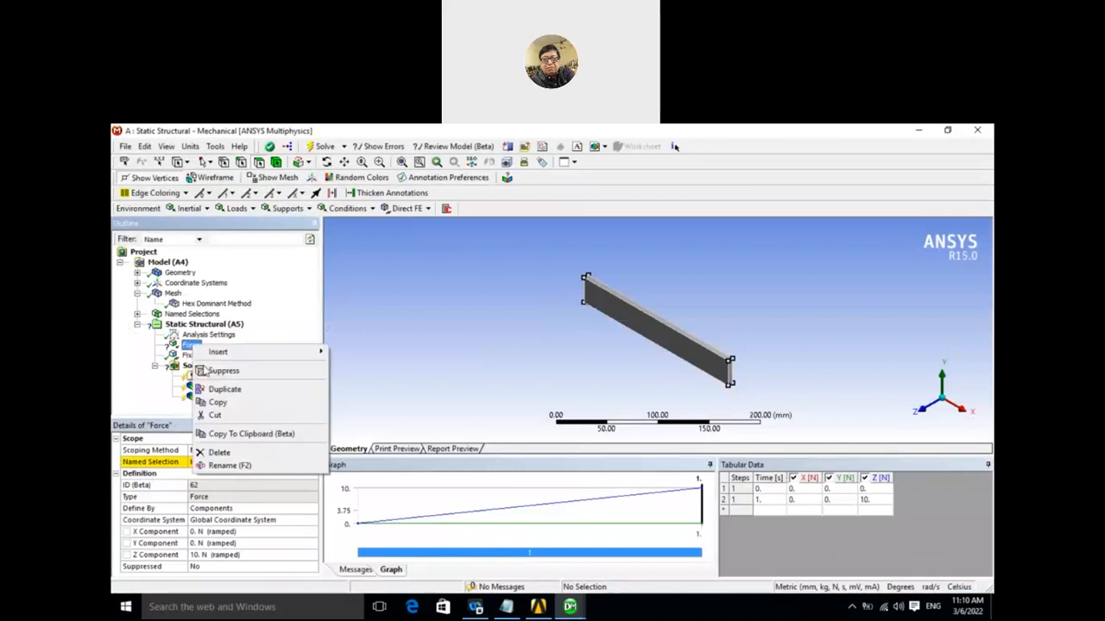
click(219, 453)
click(549, 411)
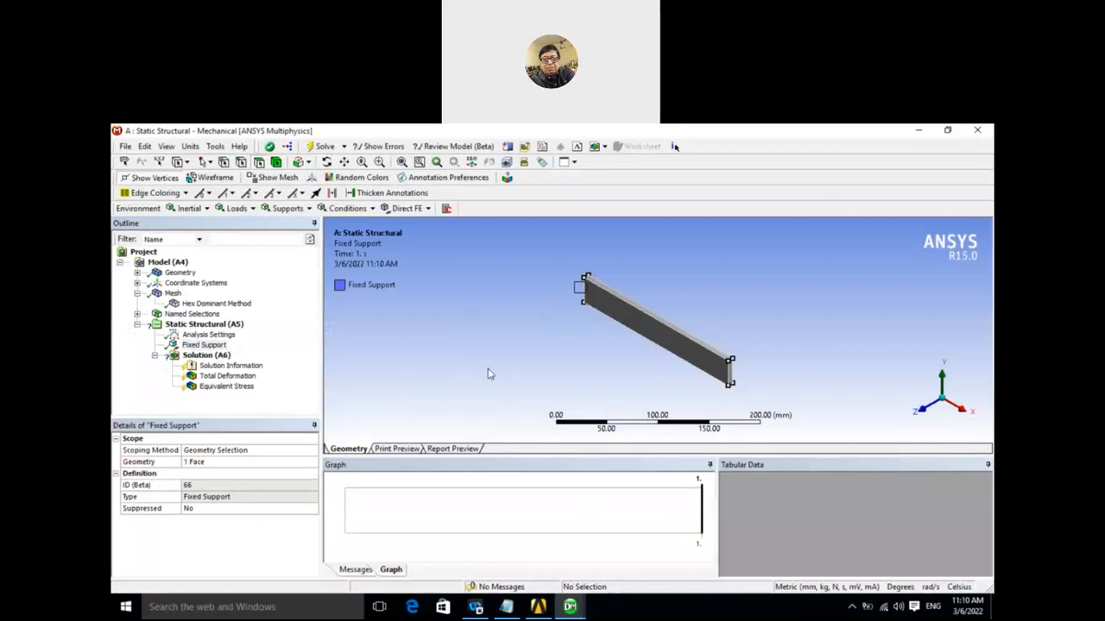
Insert a Moment load in the static structural analysis and scope it to the beam's large flat face.
middle_drag(527, 343, 438, 373)
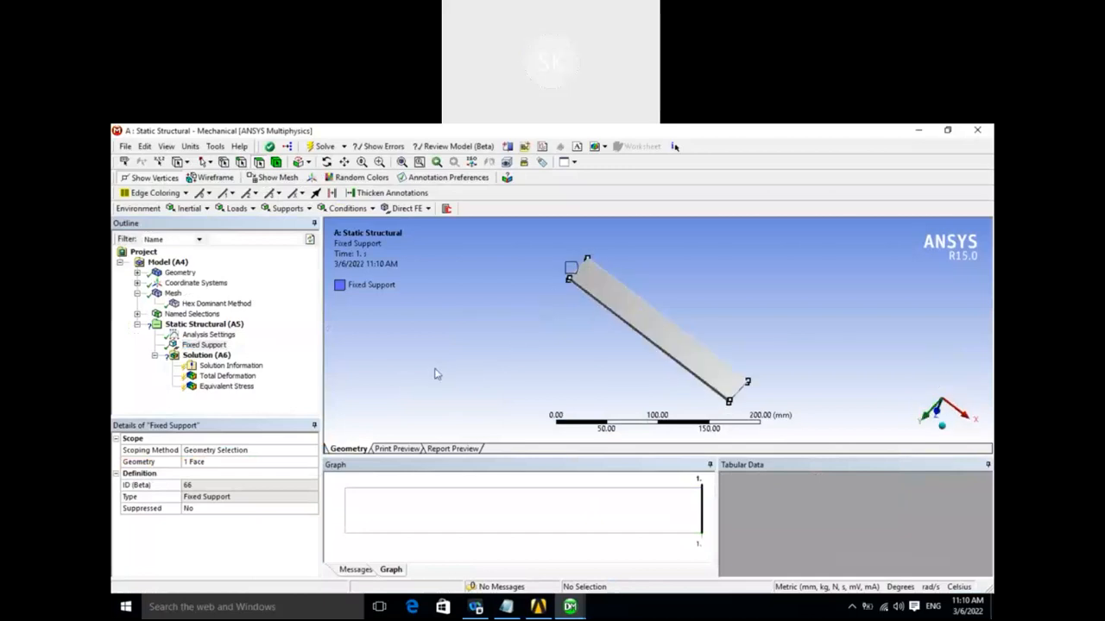
middle_drag(554, 334, 499, 301)
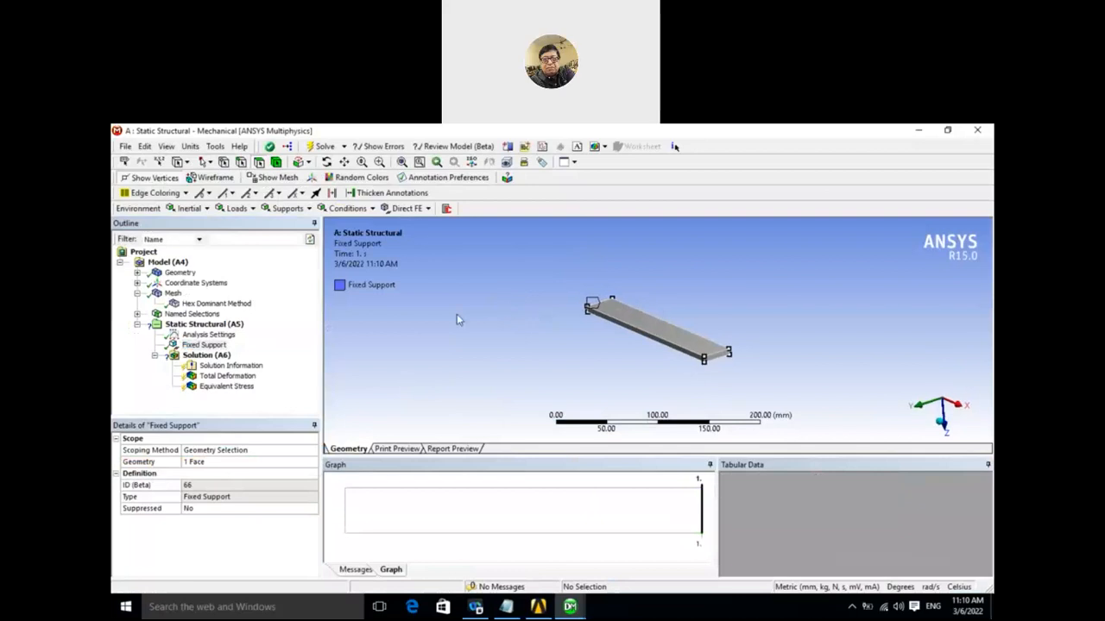
click(217, 326)
right_click(220, 331)
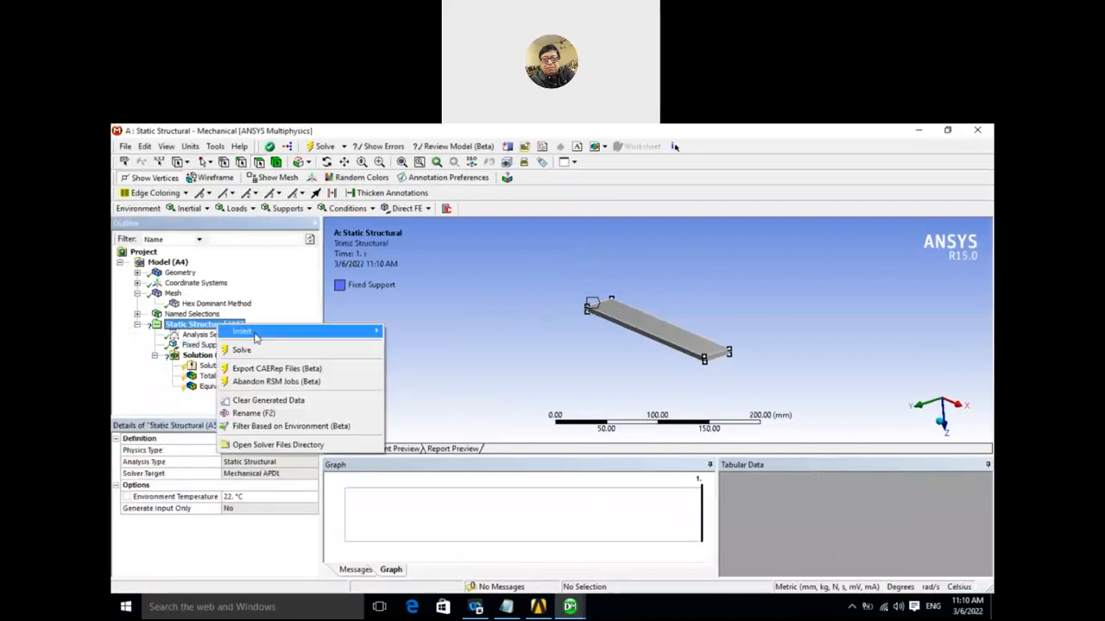
mouse_move(259, 334)
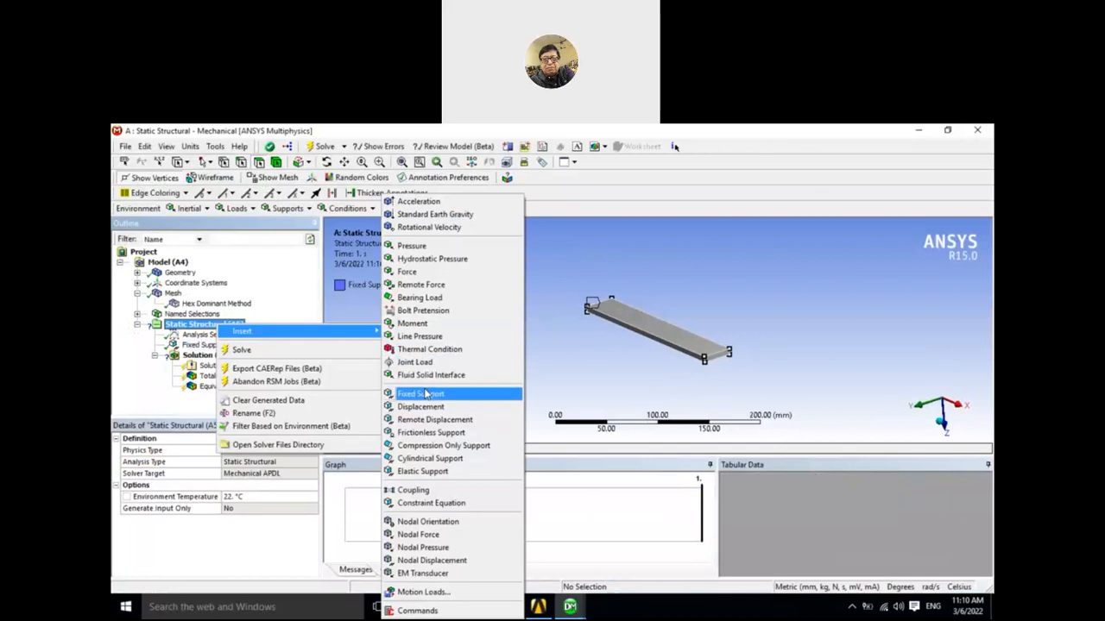
click(414, 325)
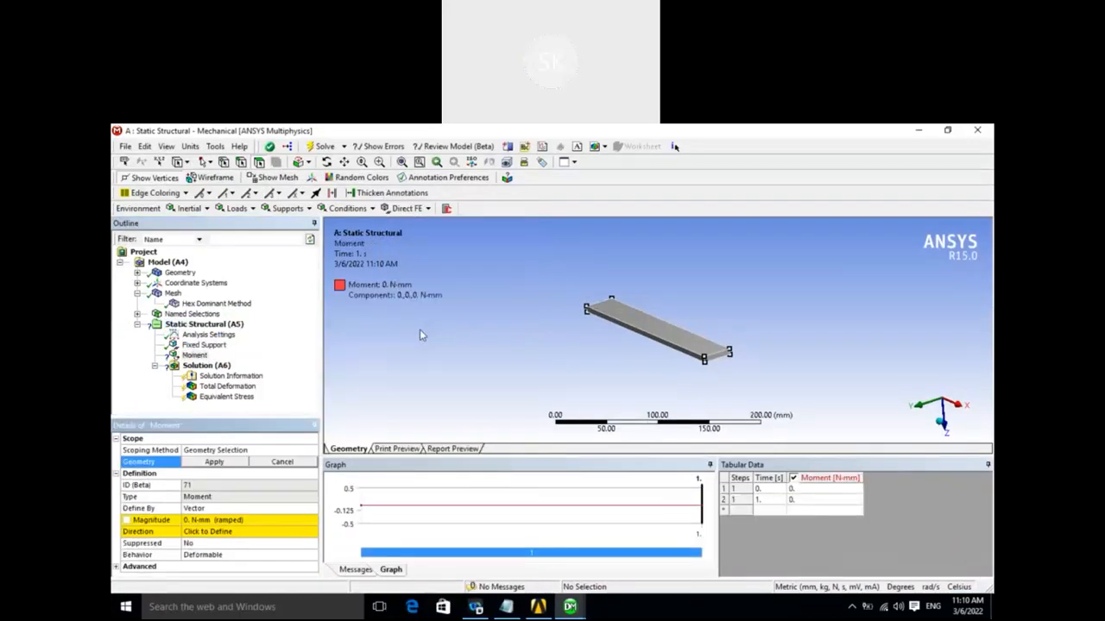
click(696, 344)
click(220, 464)
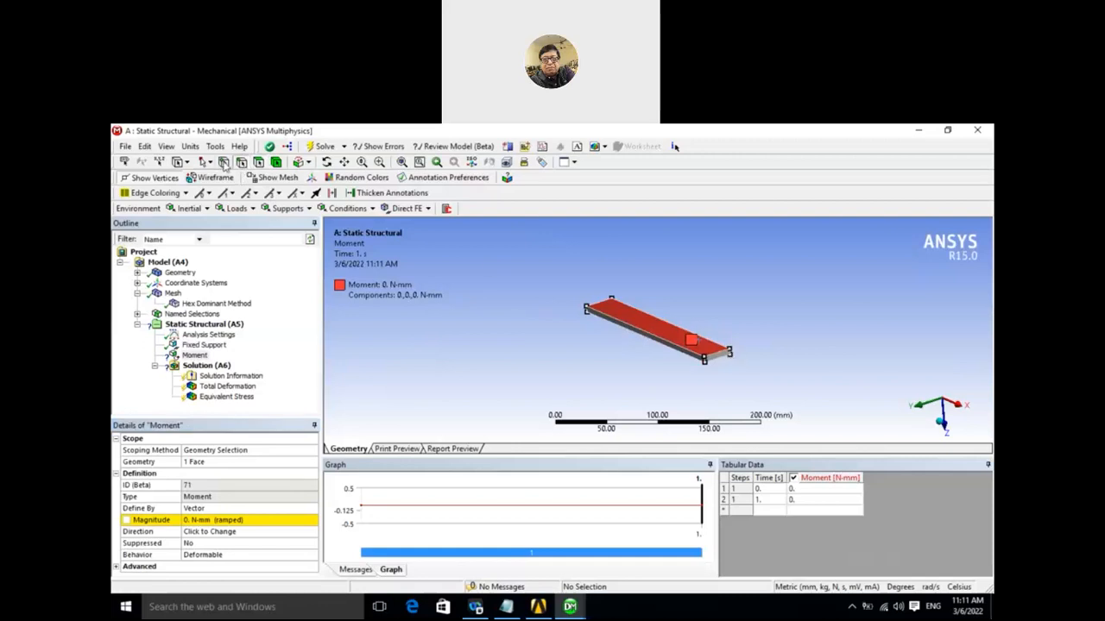
Rescope the moment to a single corner vertex at the beam's free end.
click(731, 350)
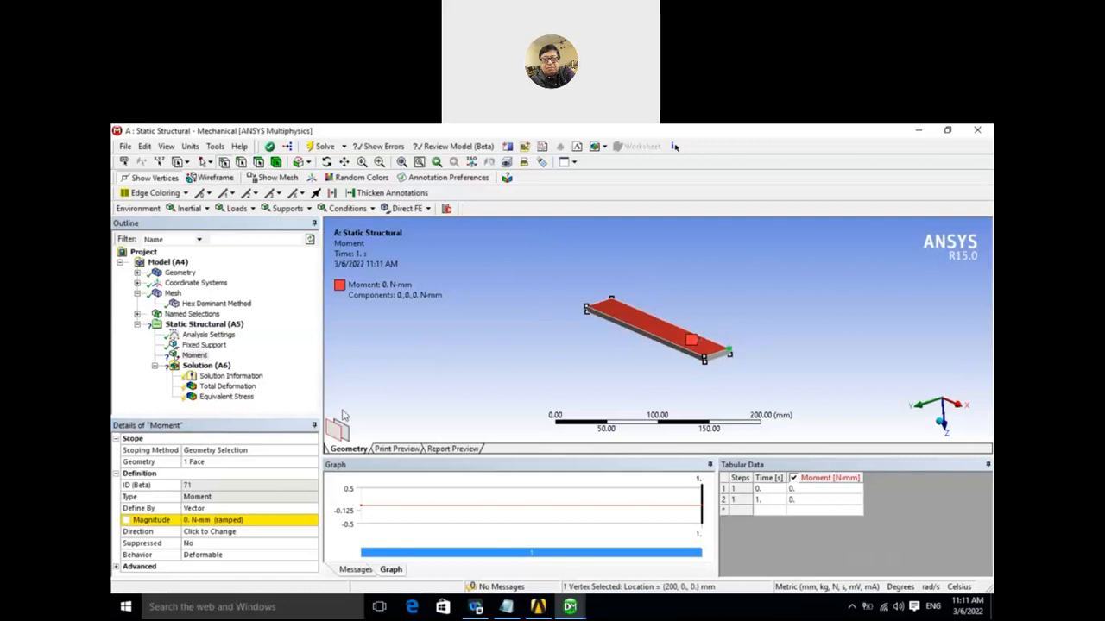
click(204, 463)
click(217, 464)
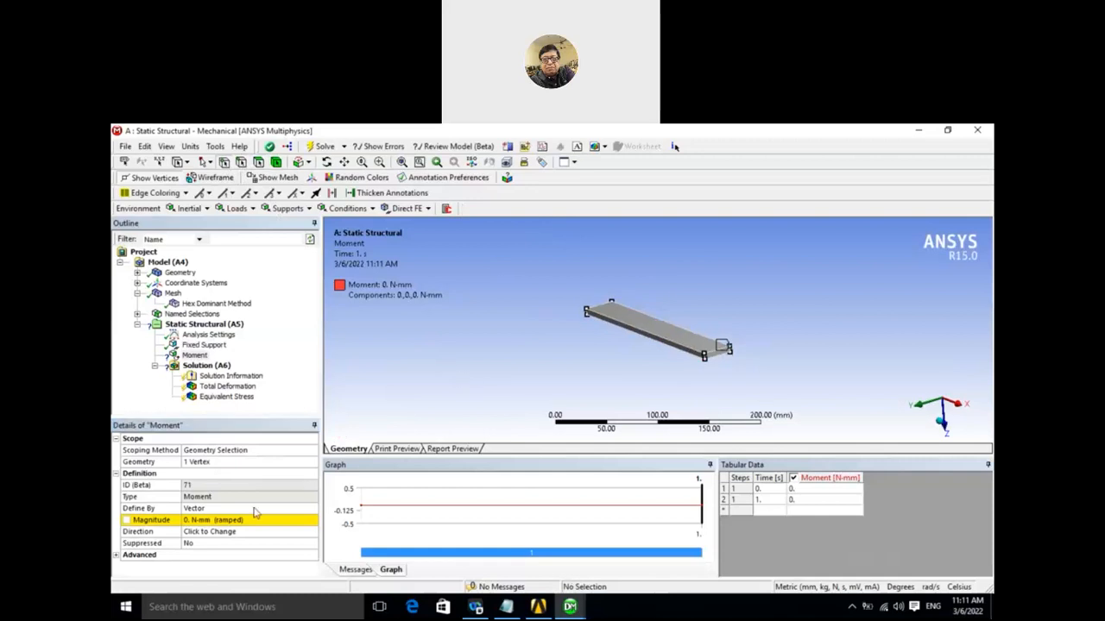
Define the moment by components with an X component of 3 N-mm, and reverse that component to -3 N-mm.
click(207, 511)
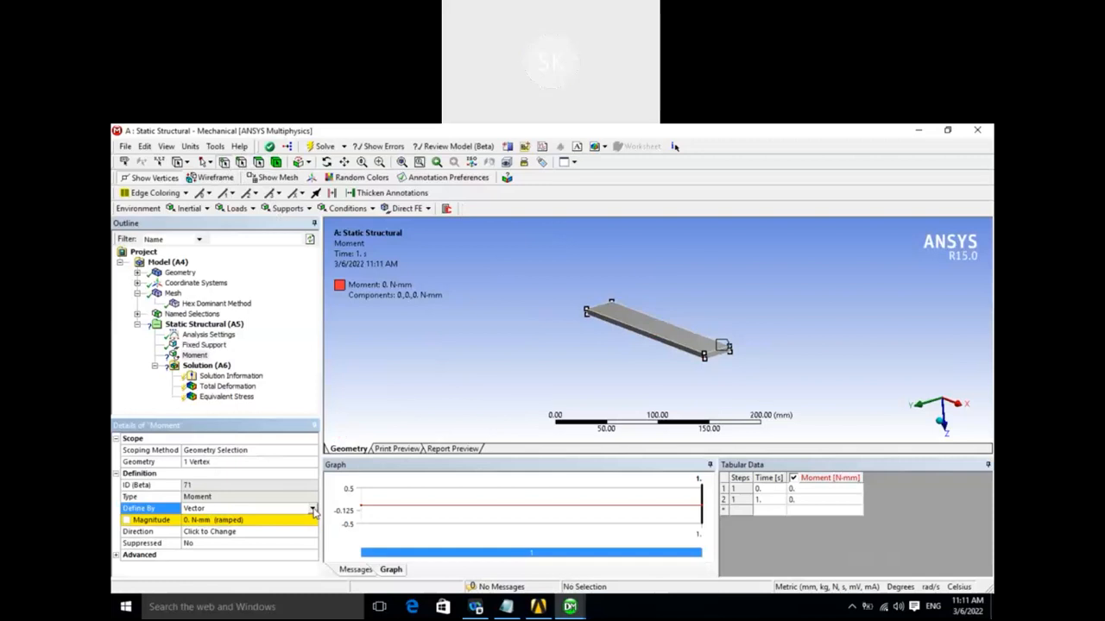
click(312, 510)
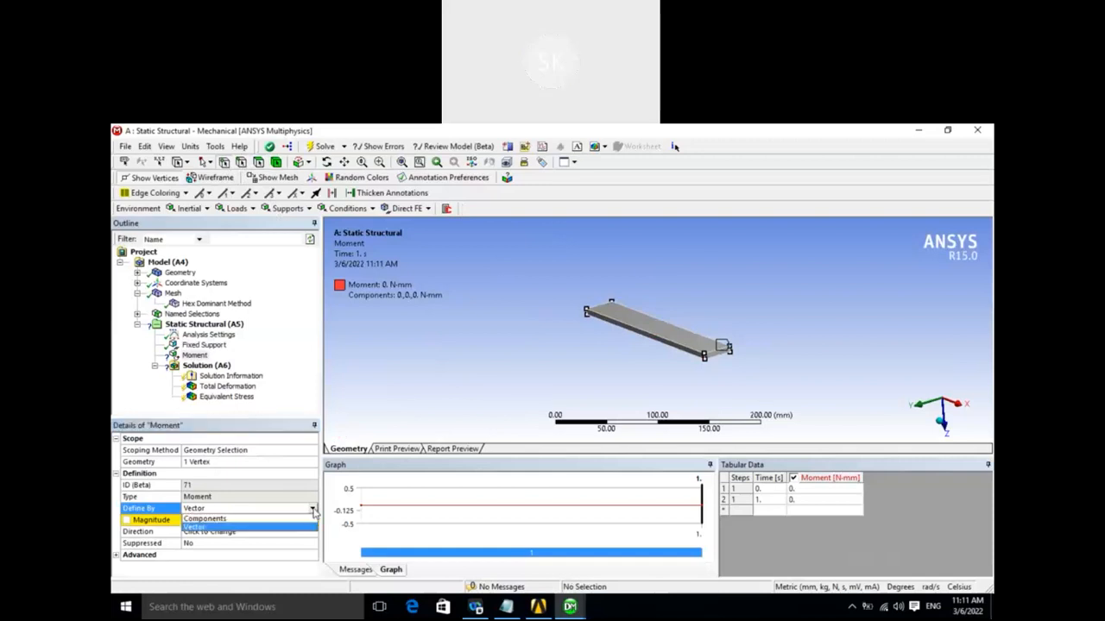
click(256, 526)
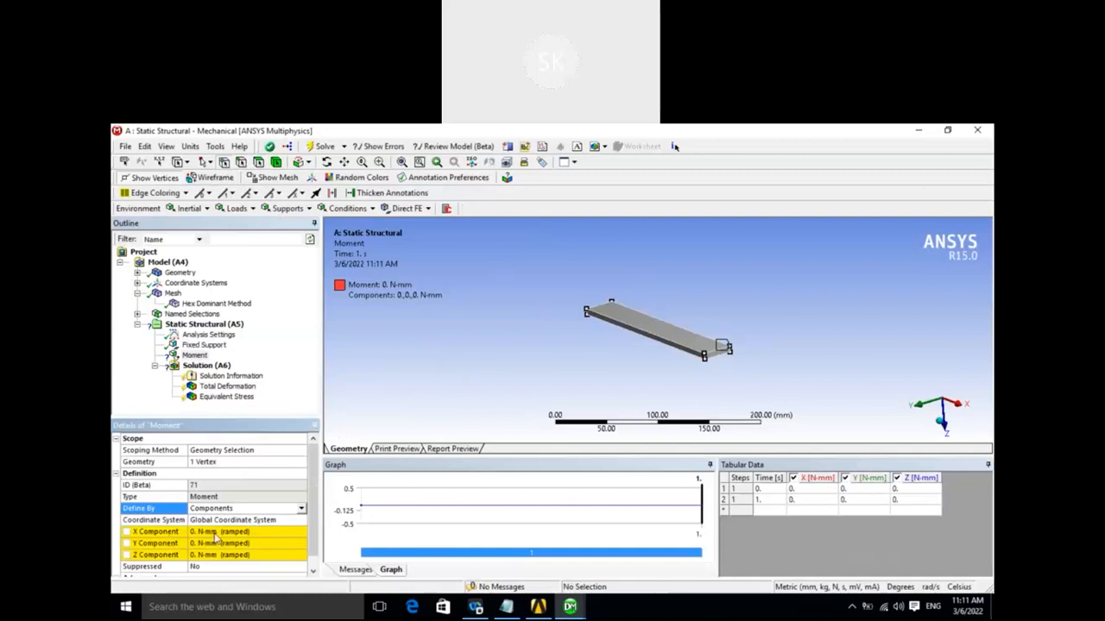
click(215, 532)
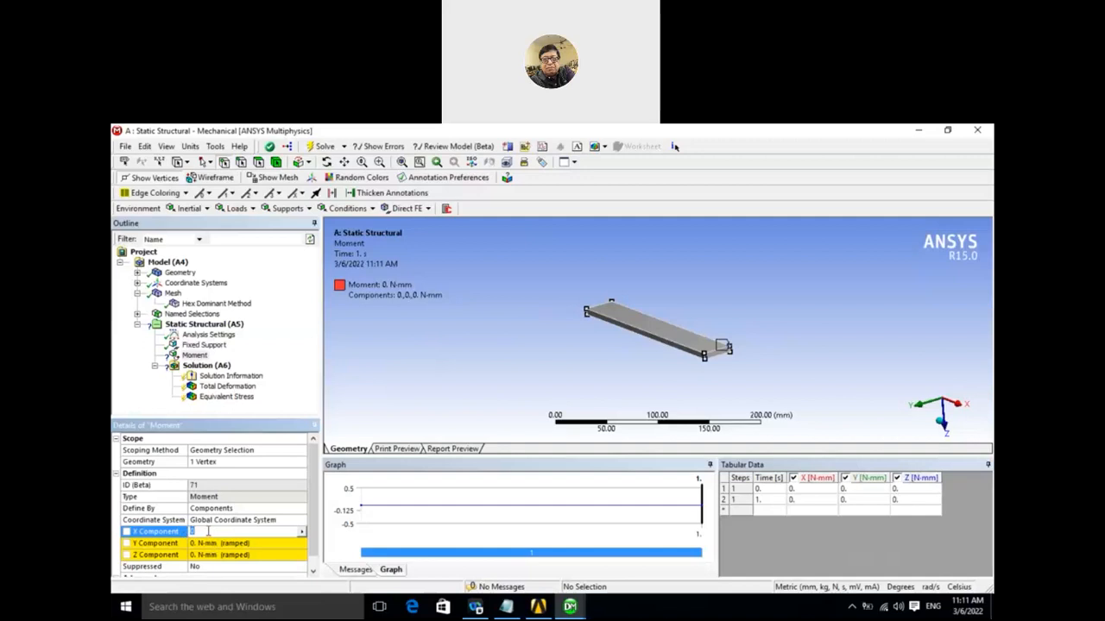
text(3)
key(Return)
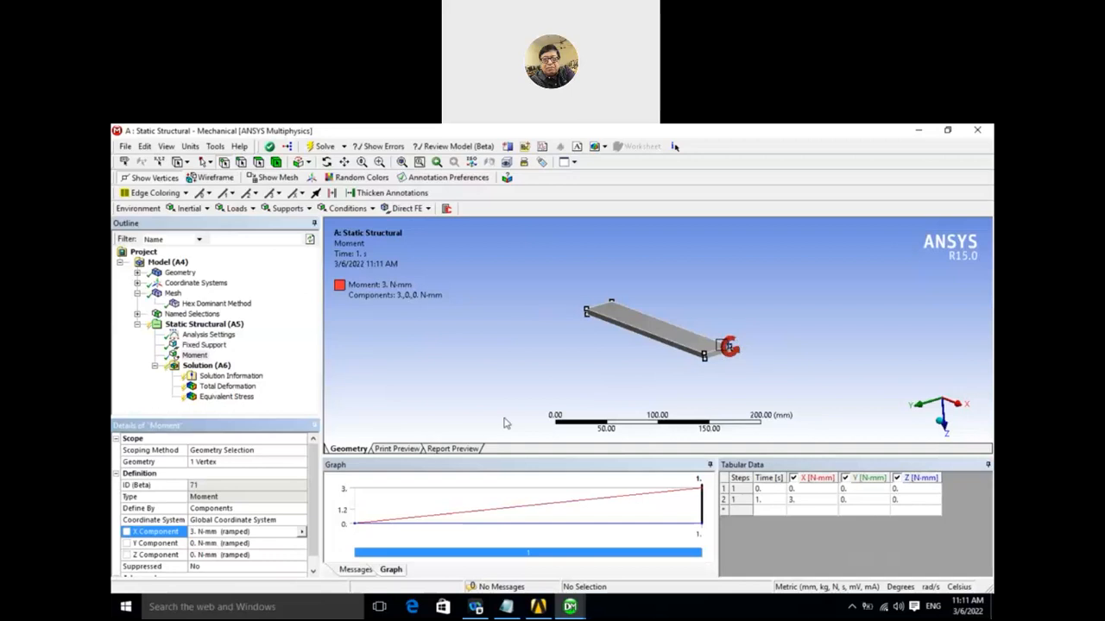
click(191, 531)
key(Return)
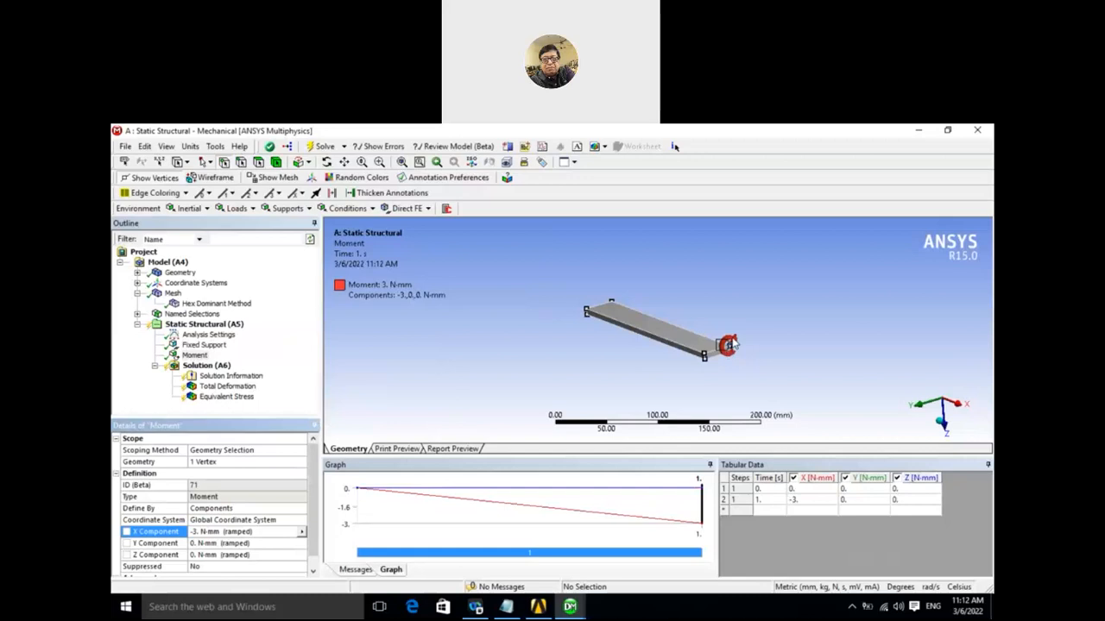
Solve the static structural analysis with the moment applied.
click(224, 370)
right_click(225, 369)
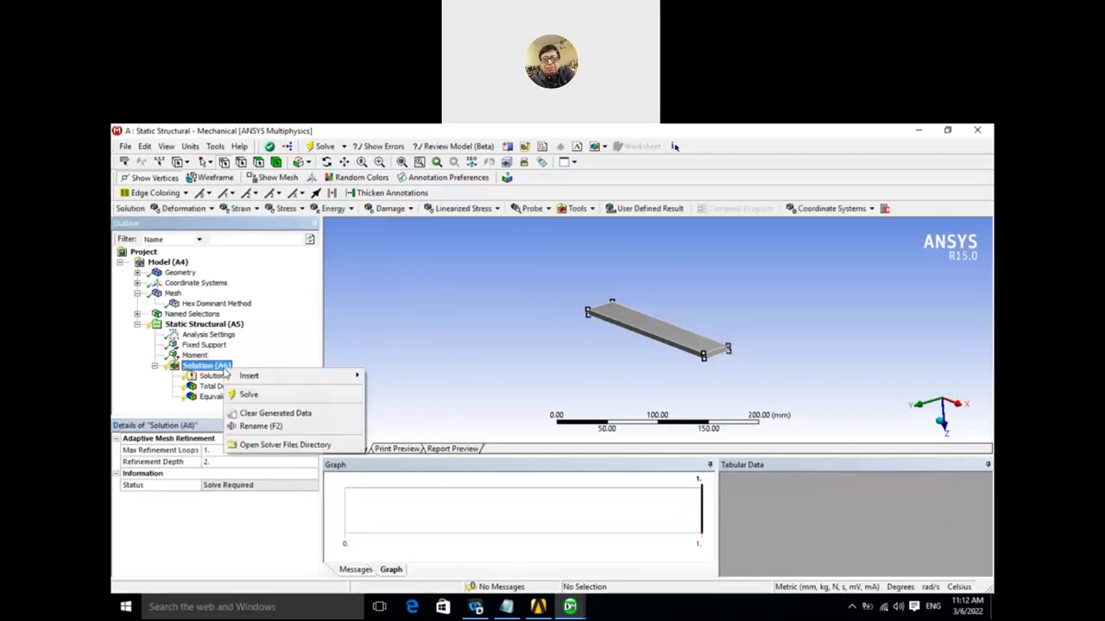
click(251, 395)
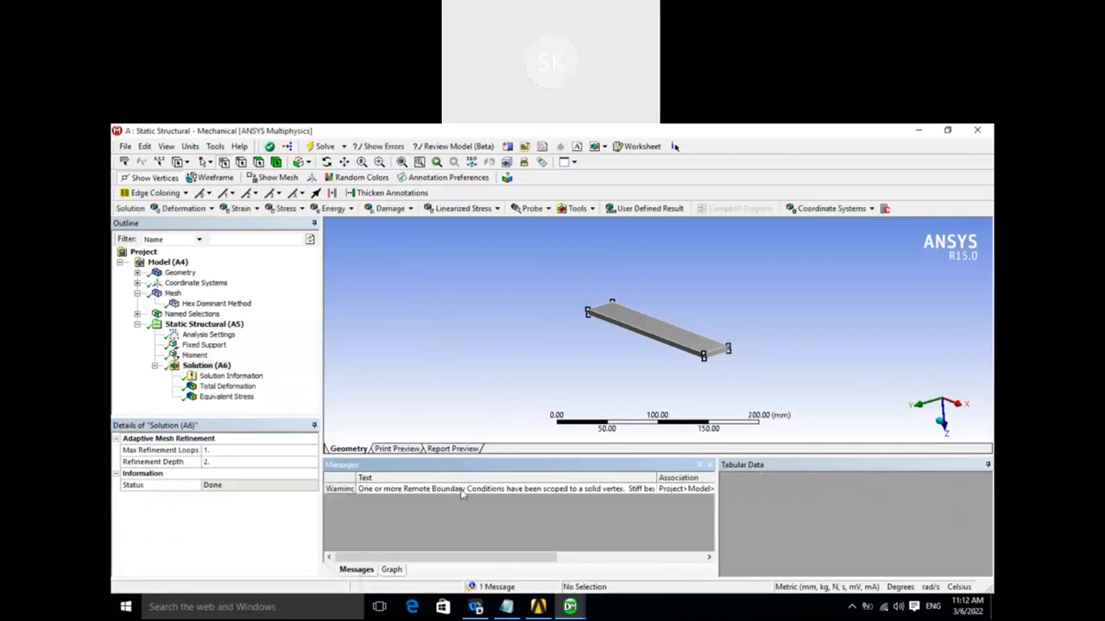
Show the full text of the solver warning, read it and close it.
click(462, 492)
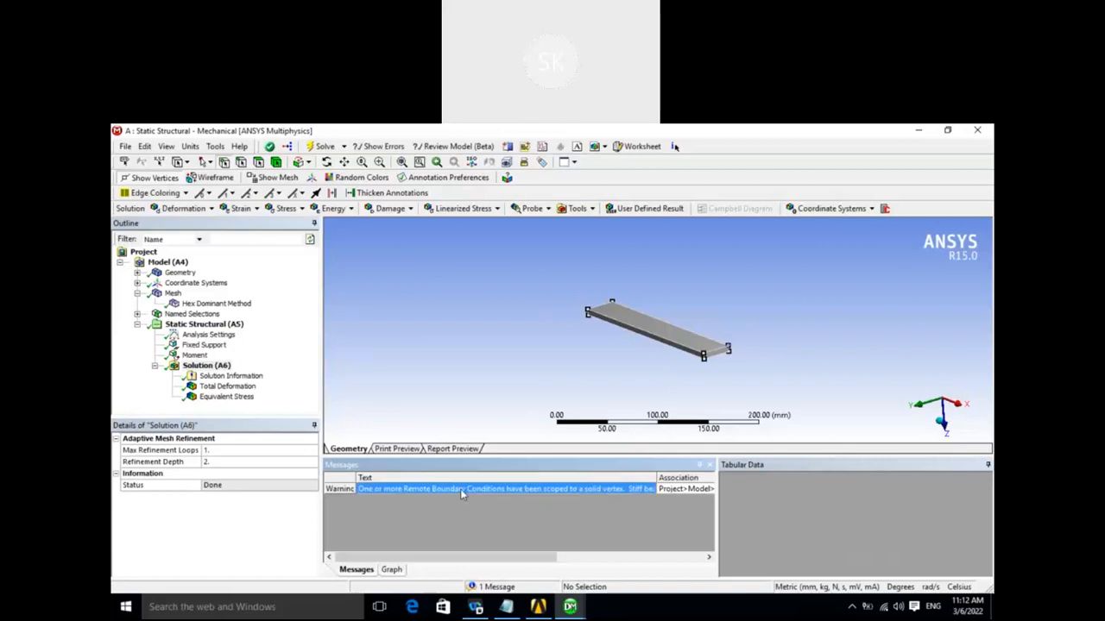
right_click(462, 492)
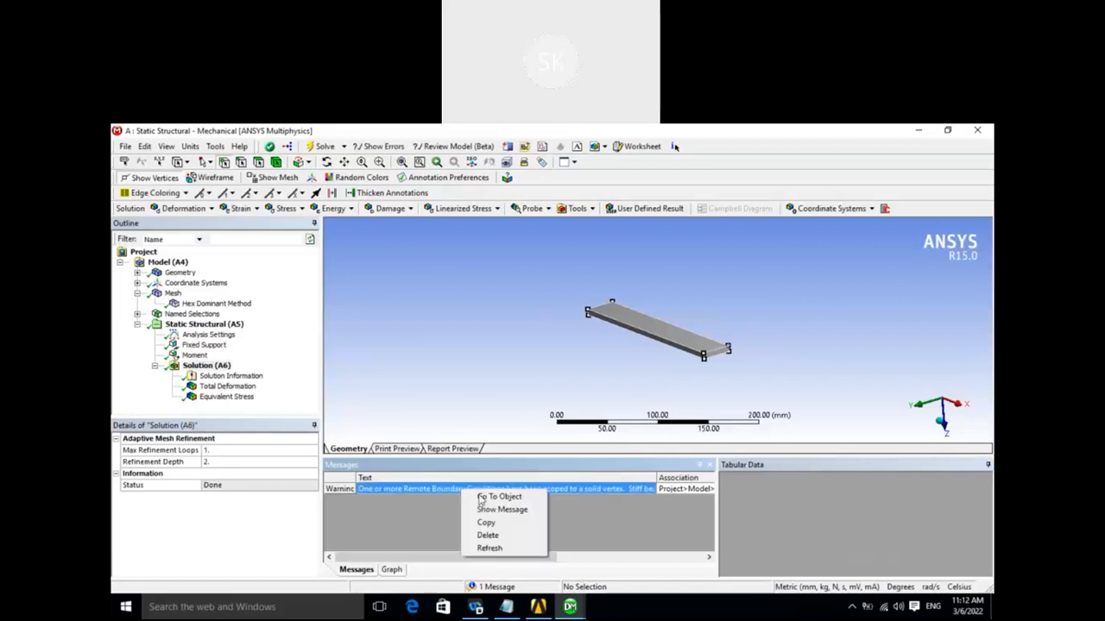
click(489, 509)
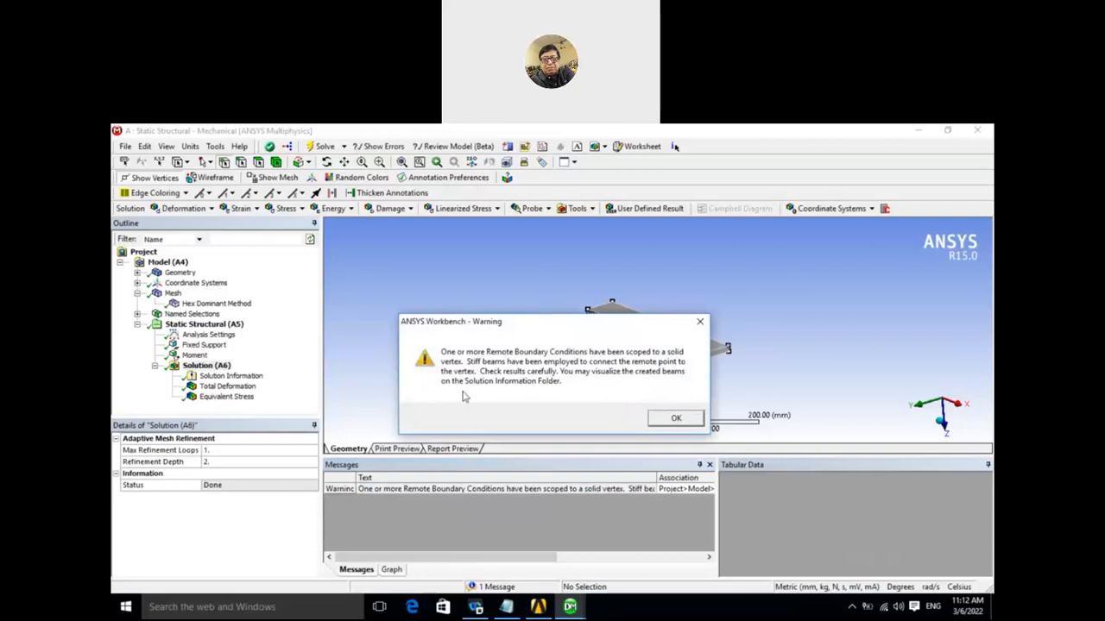
click(677, 421)
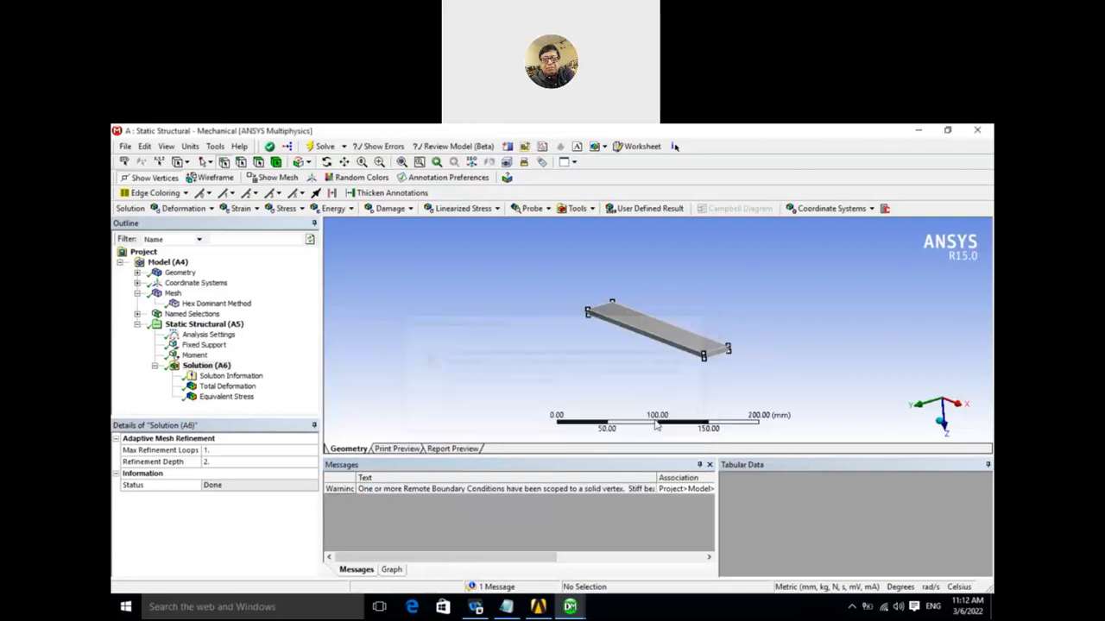
Display the total deformation and equivalent stress results and examine the stress around the loaded corner up close.
click(235, 388)
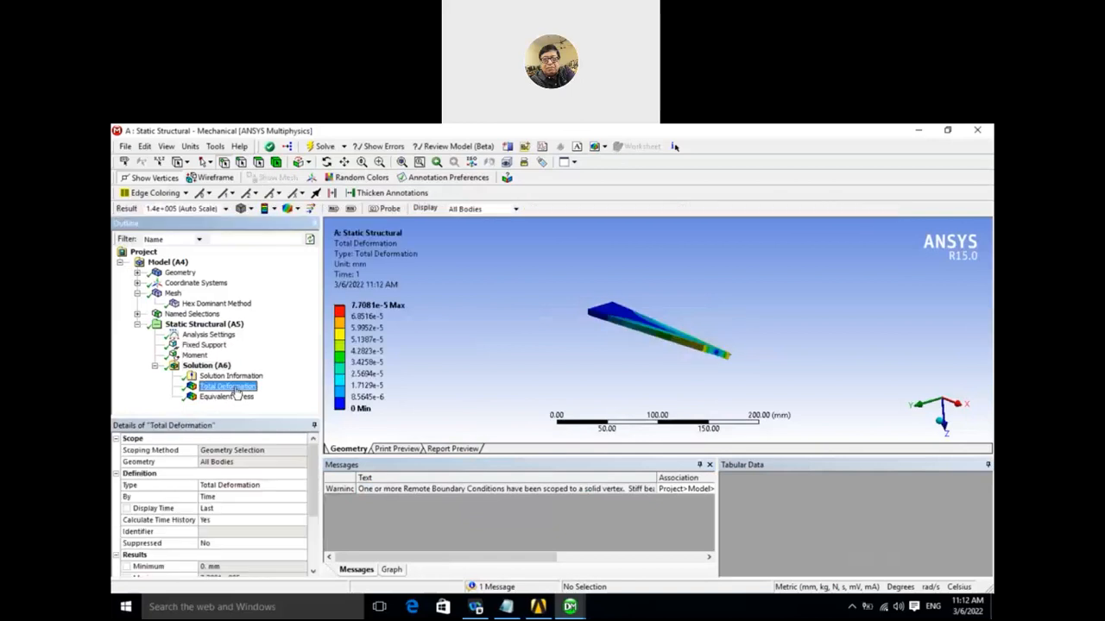
middle_drag(461, 348, 483, 316)
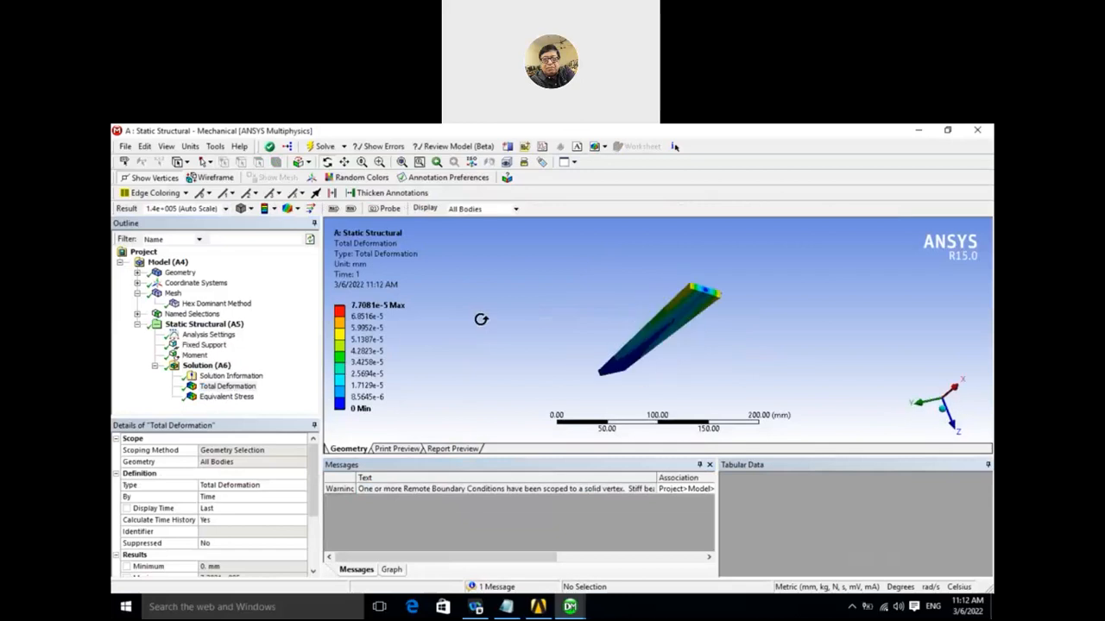
click(220, 396)
middle_drag(563, 291, 613, 355)
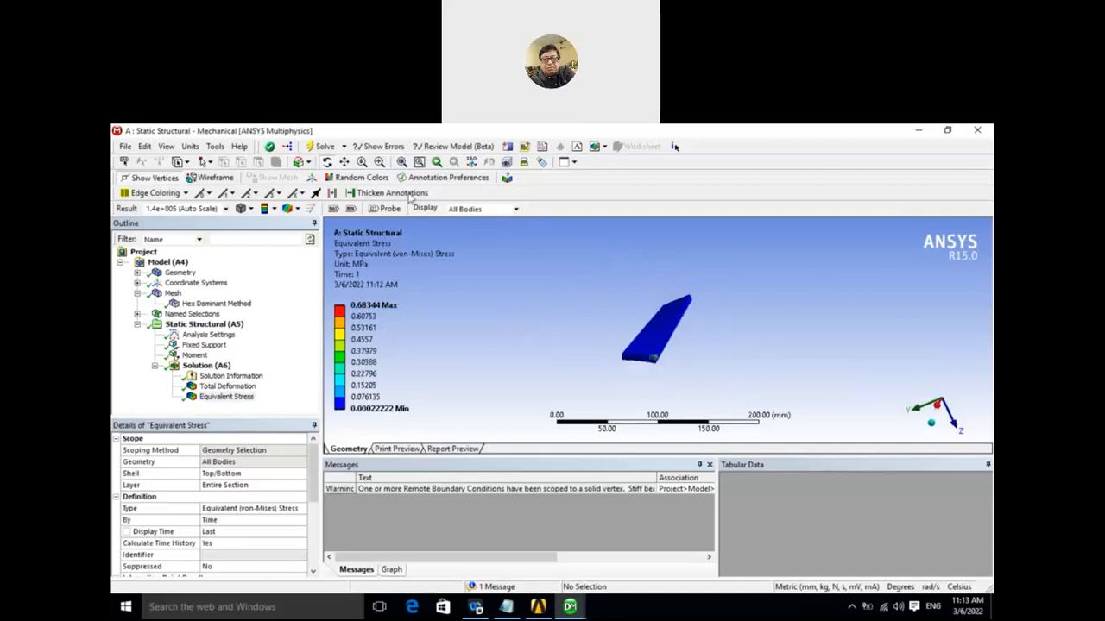
click(379, 164)
drag(636, 375, 665, 353)
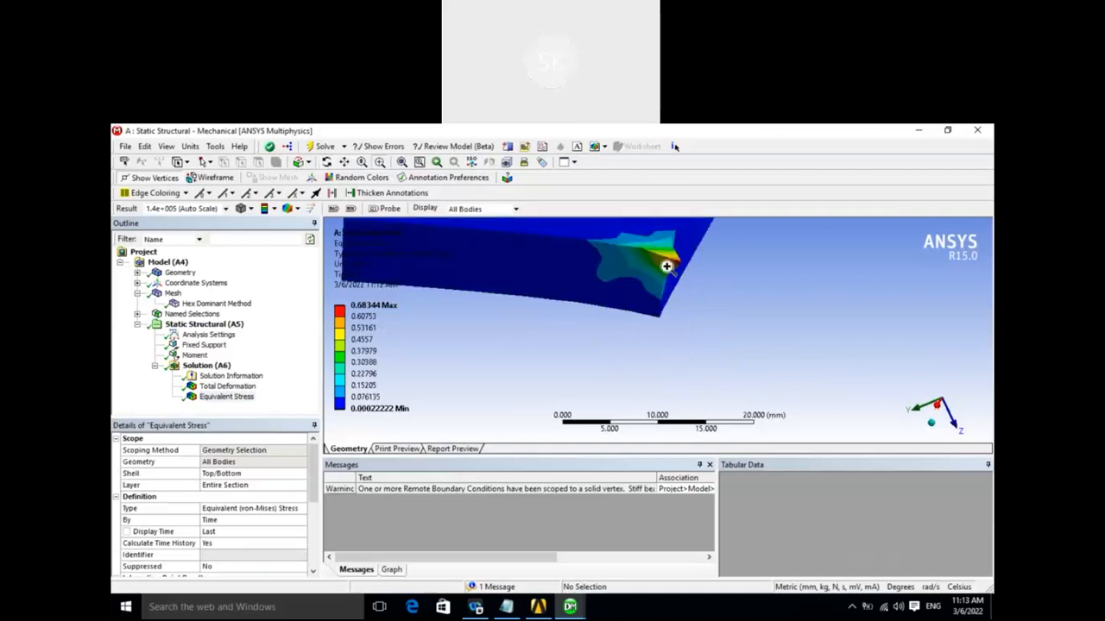
middle_drag(572, 313, 595, 324)
click(402, 164)
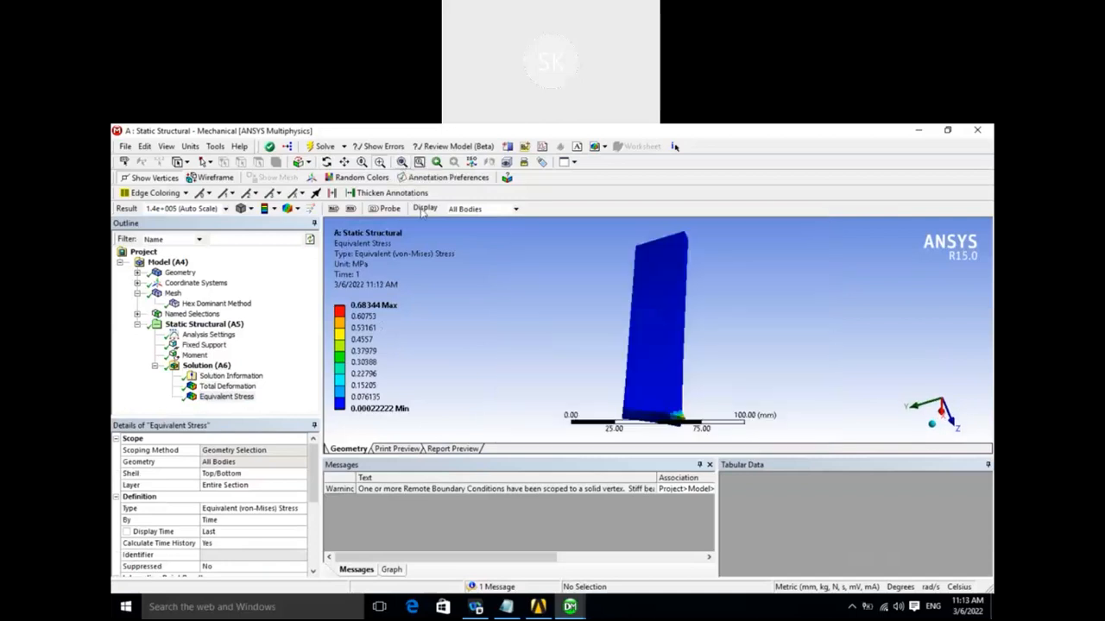
middle_drag(607, 362, 665, 365)
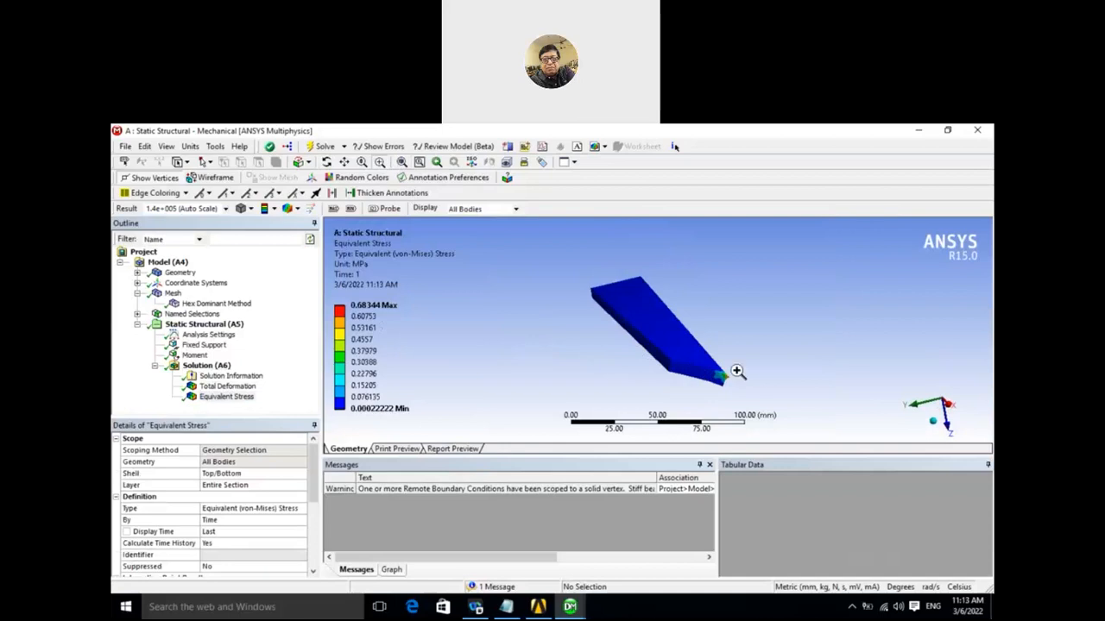
Delete the Moment load from the static structural analysis.
click(195, 356)
right_click(197, 358)
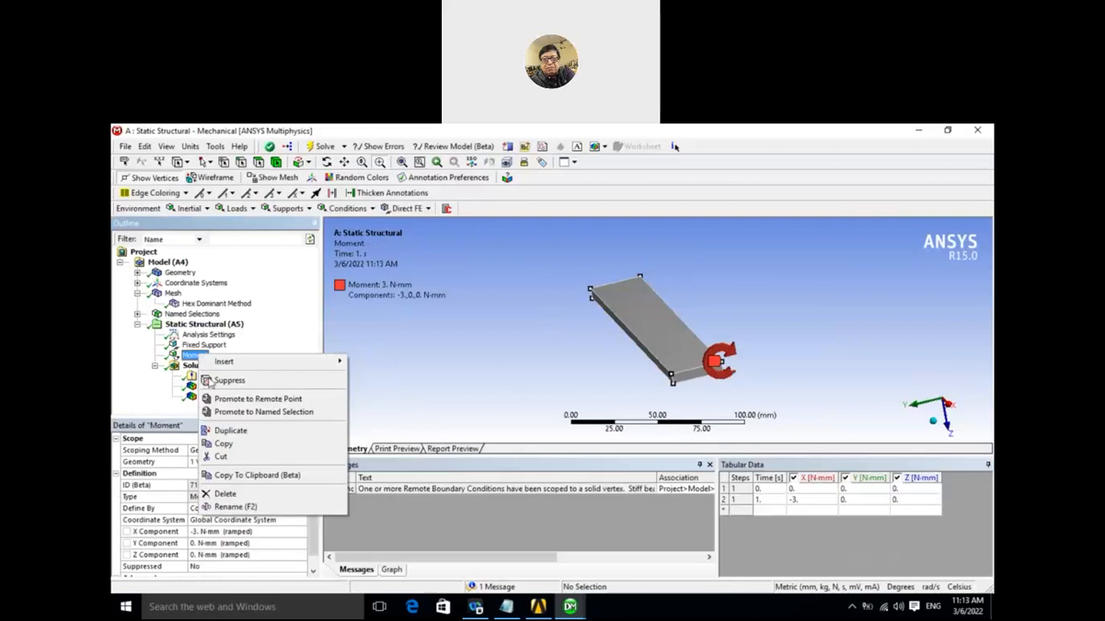
click(226, 494)
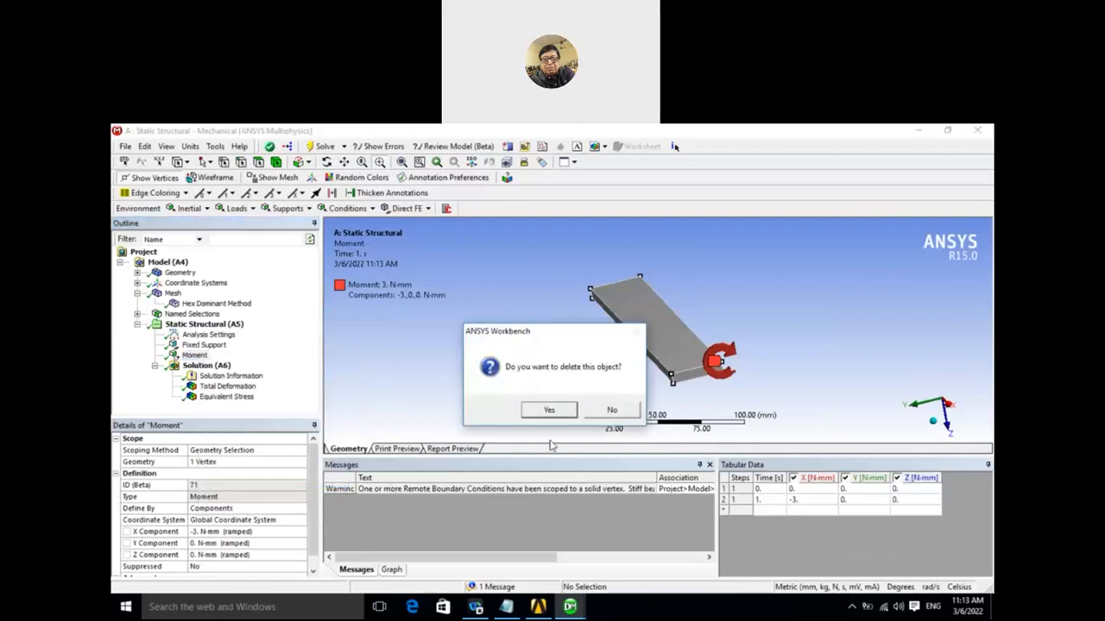
click(545, 412)
Begin inserting another boundary condition into the static structural analysis.
middle_drag(480, 371, 508, 366)
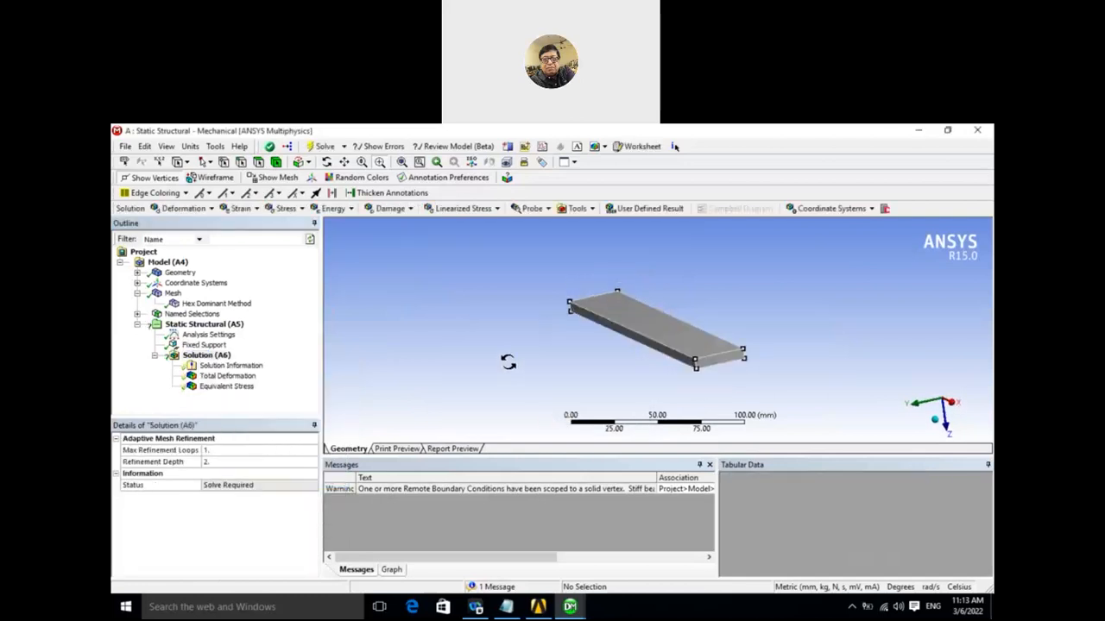
right_click(212, 326)
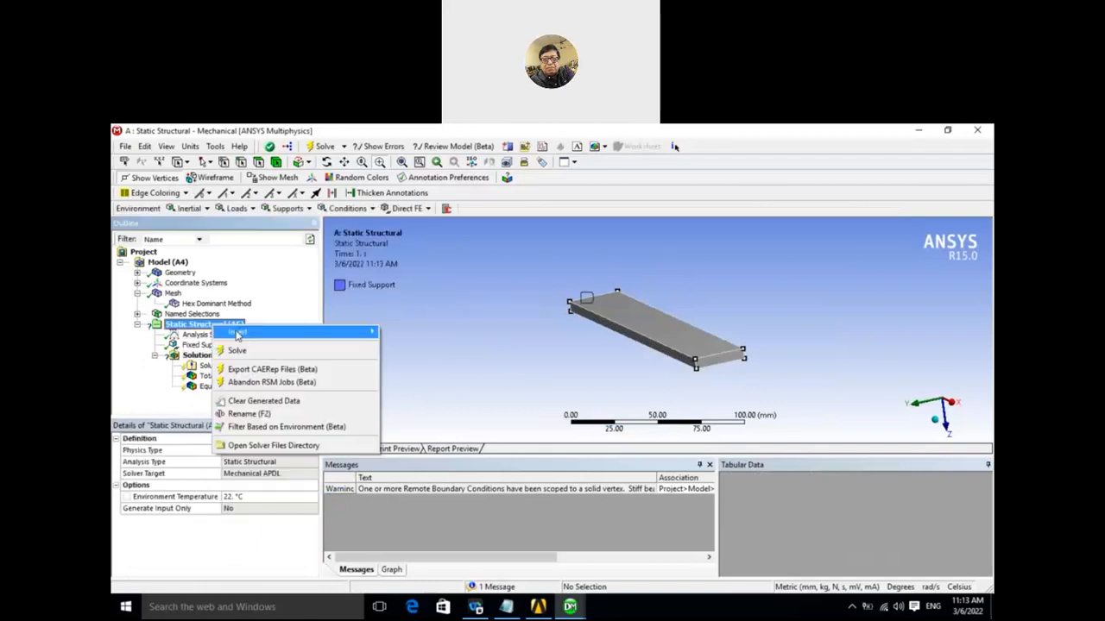
Insert a Moment load in the static structural analysis and scope it to the 30 mm edge at the plate's free end.
mouse_move(237, 332)
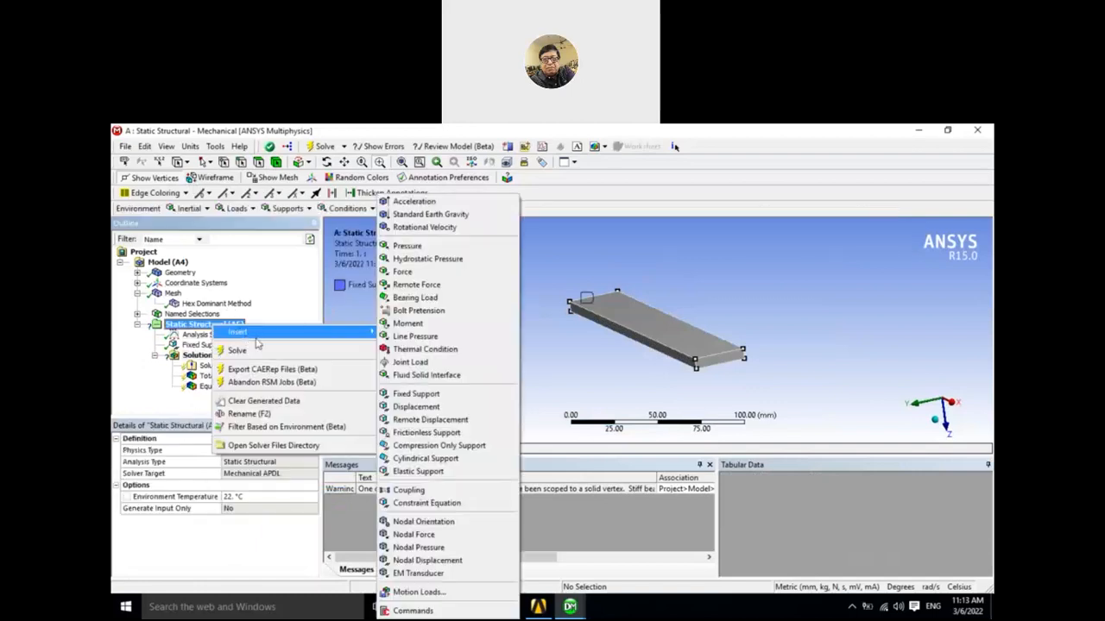
click(393, 323)
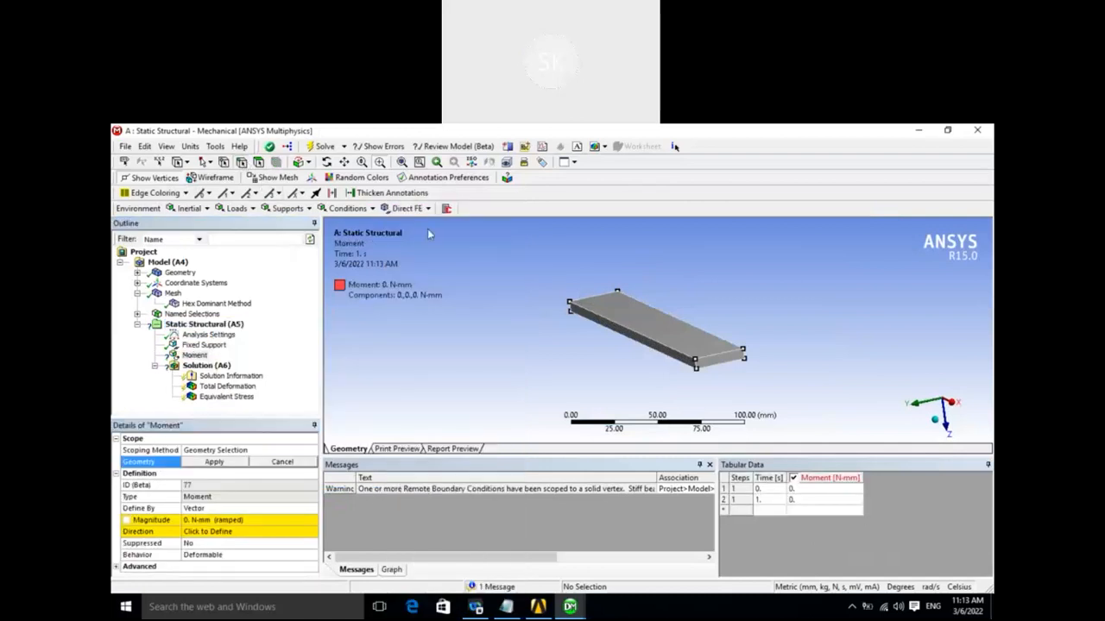
click(723, 357)
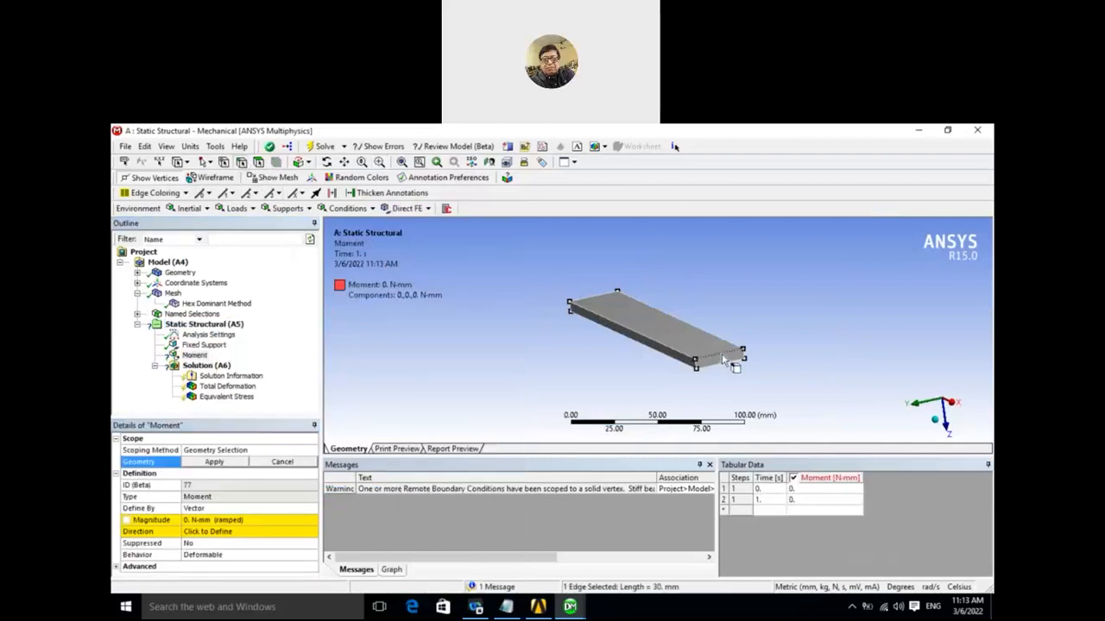
click(214, 463)
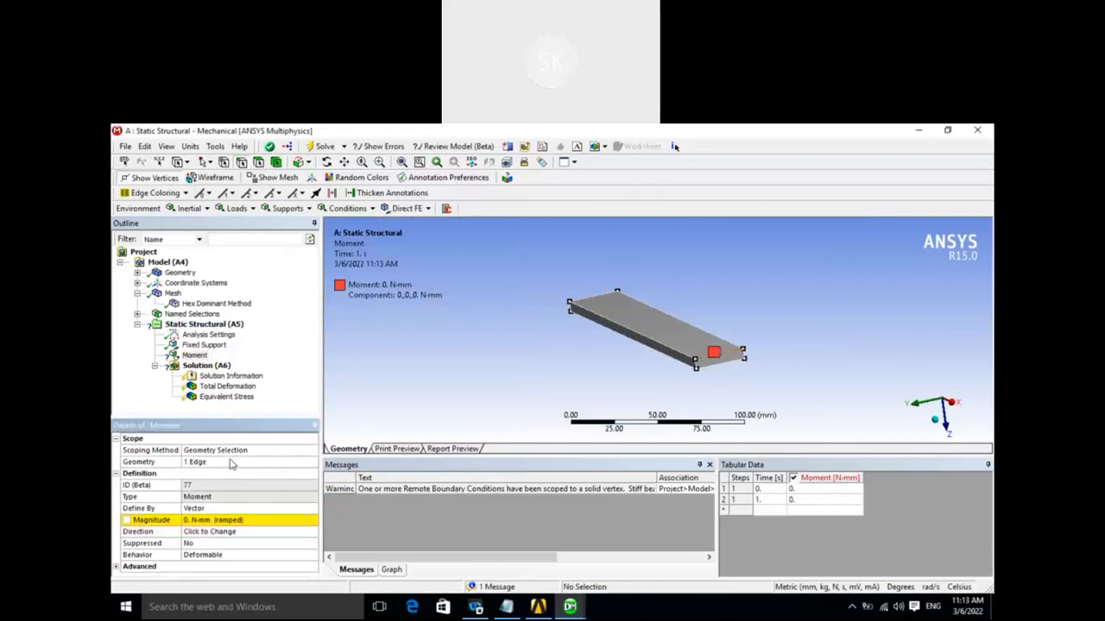
Define the moment by components and set its X component to -3 N·mm.
click(209, 509)
click(313, 510)
click(209, 523)
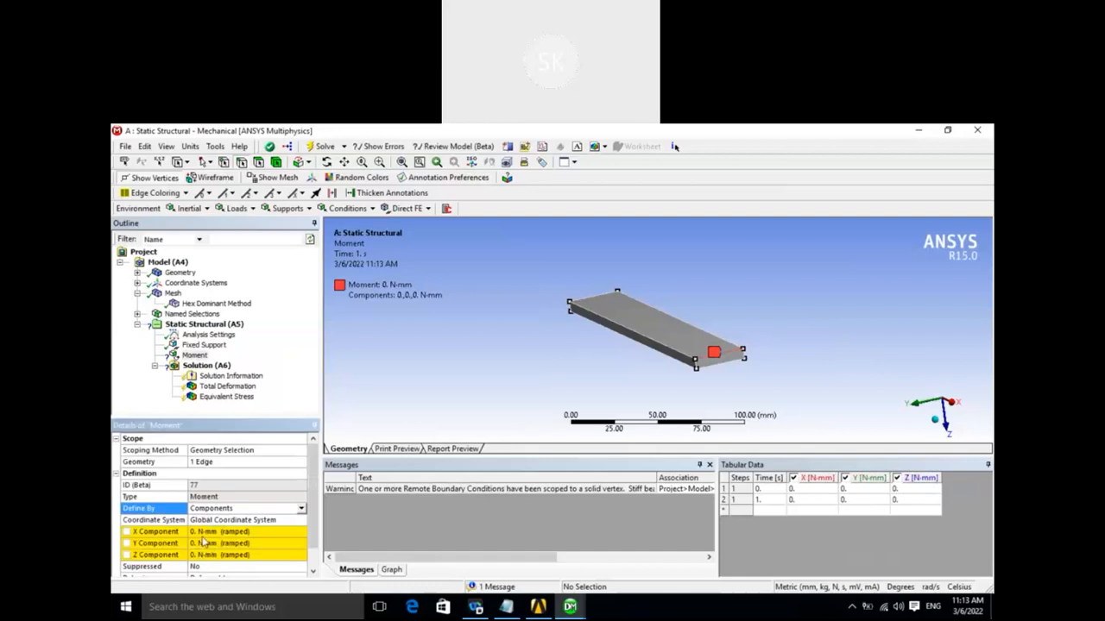
click(203, 532)
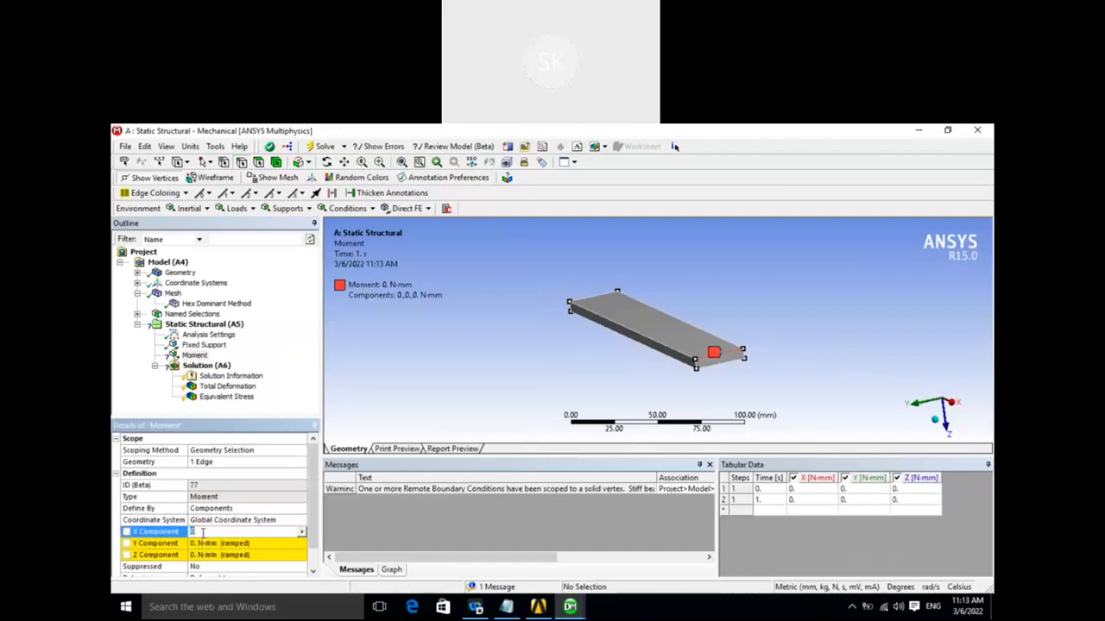
text(-3)
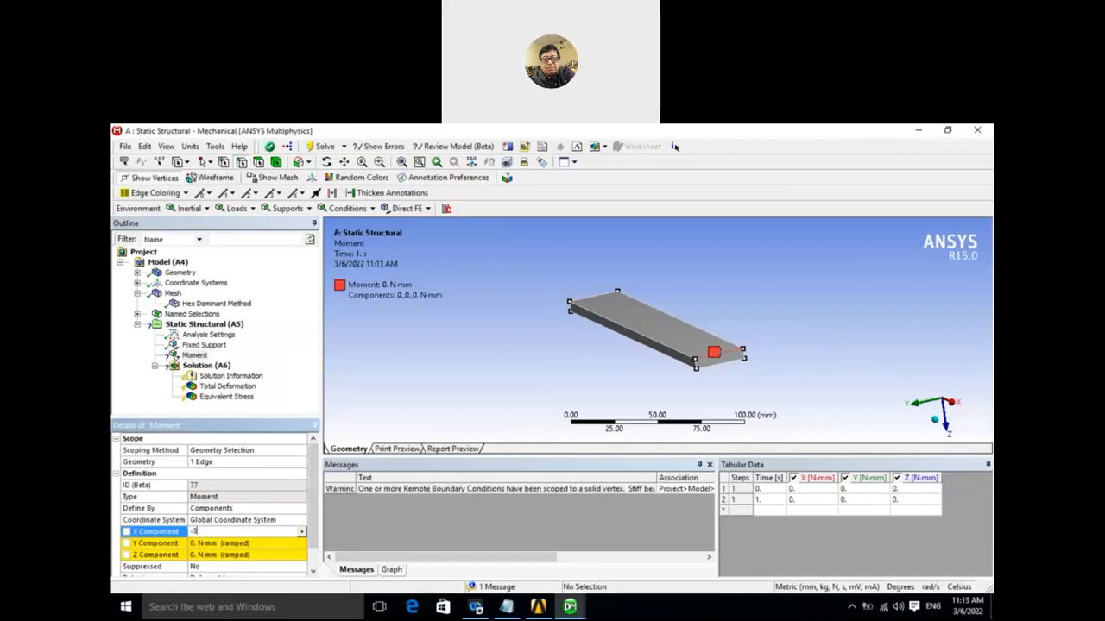
key(Return)
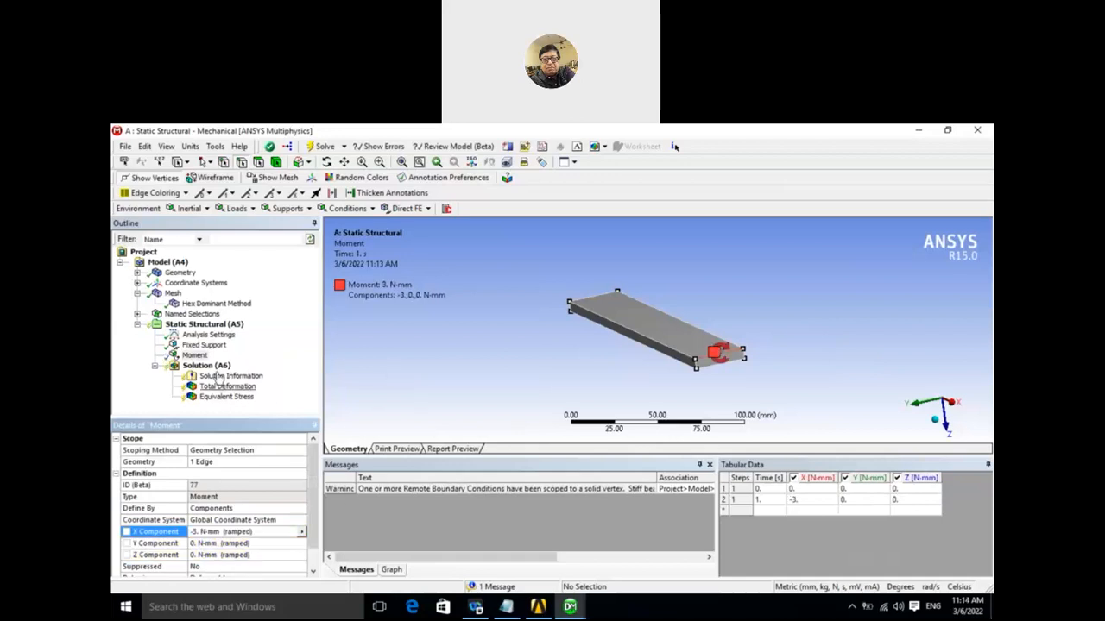
Solve the analysis and display the total deformation and equivalent stress results.
right_click(211, 365)
click(229, 391)
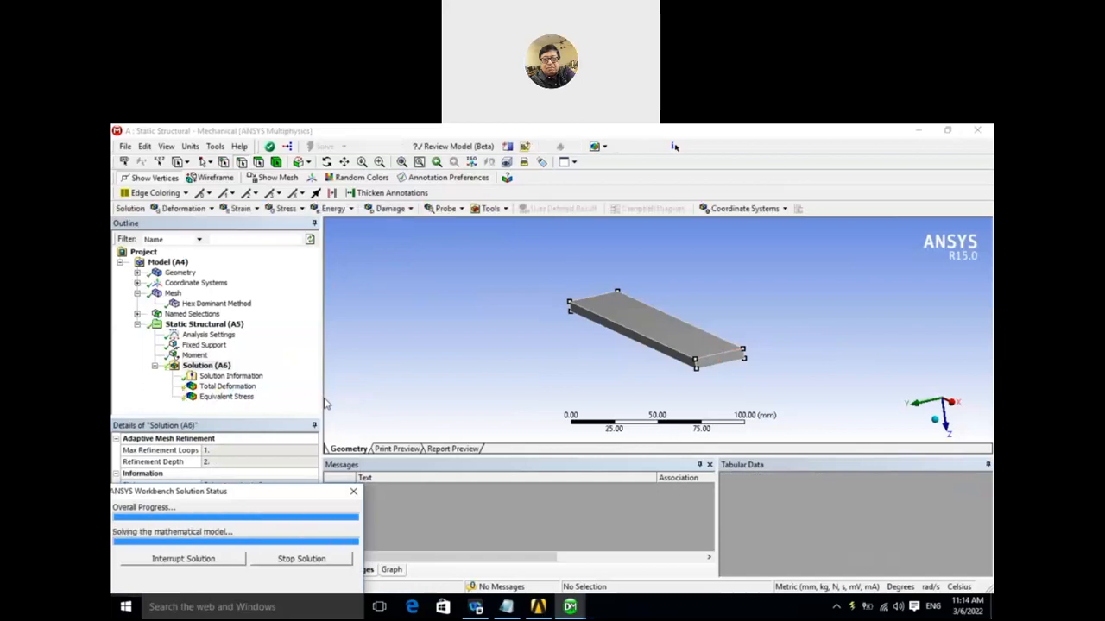
click(225, 387)
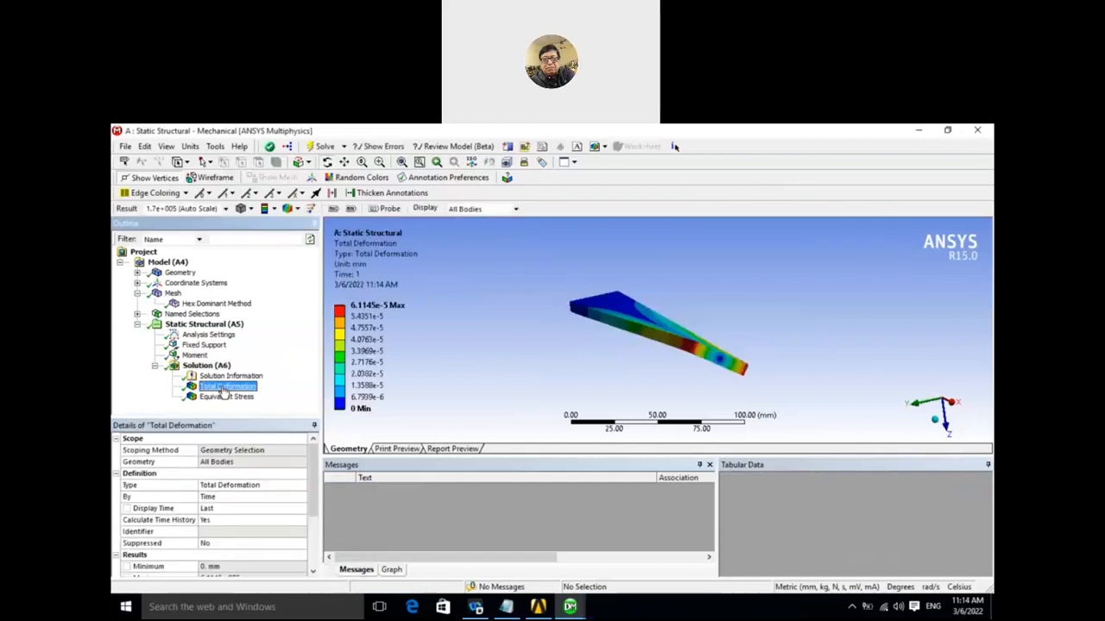
click(228, 397)
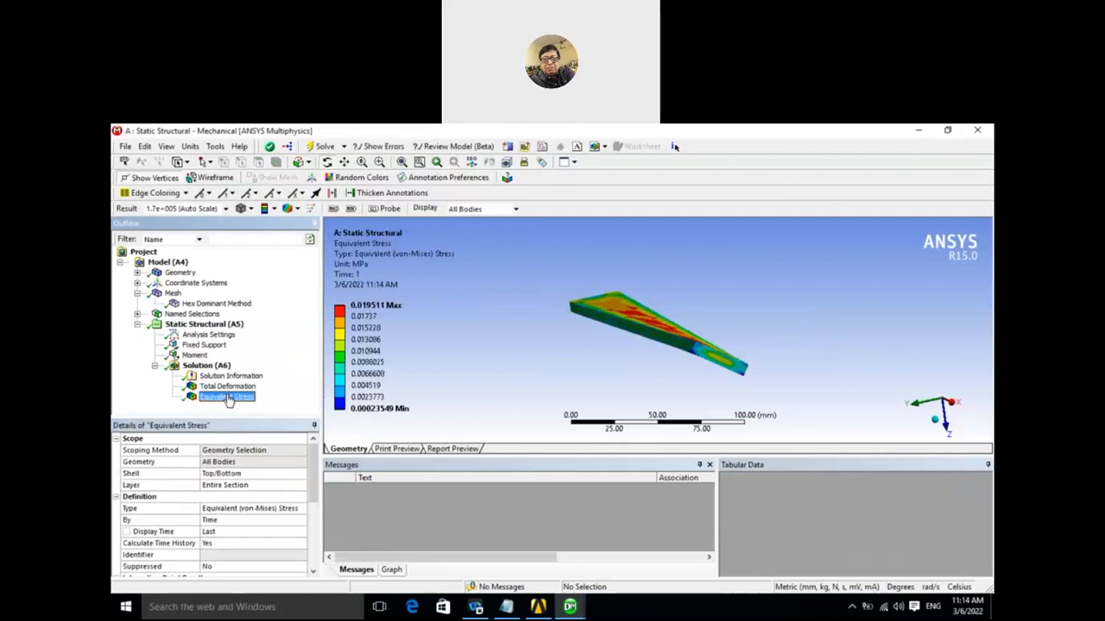
Examine the solution information and compare the plate's total deformation and equivalent stress contours.
click(226, 386)
click(229, 378)
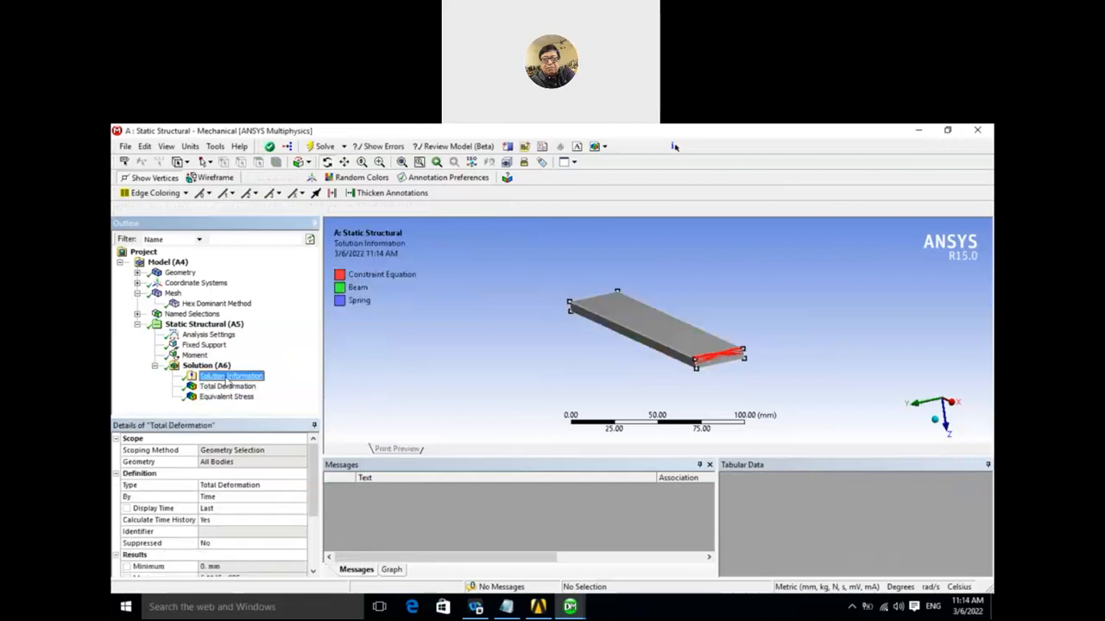
click(244, 387)
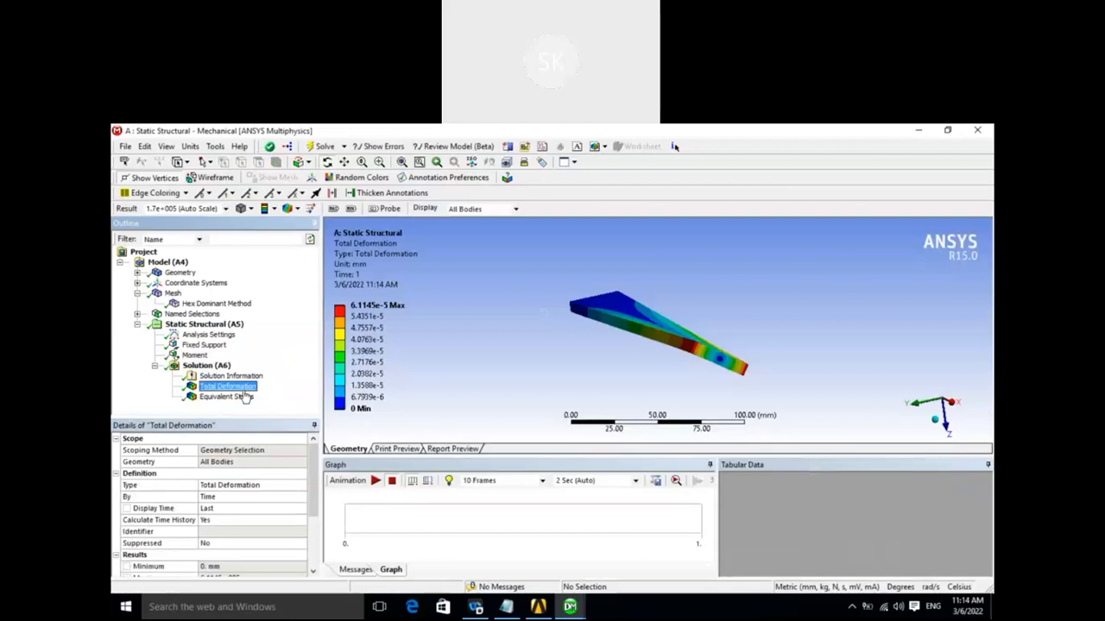
click(244, 399)
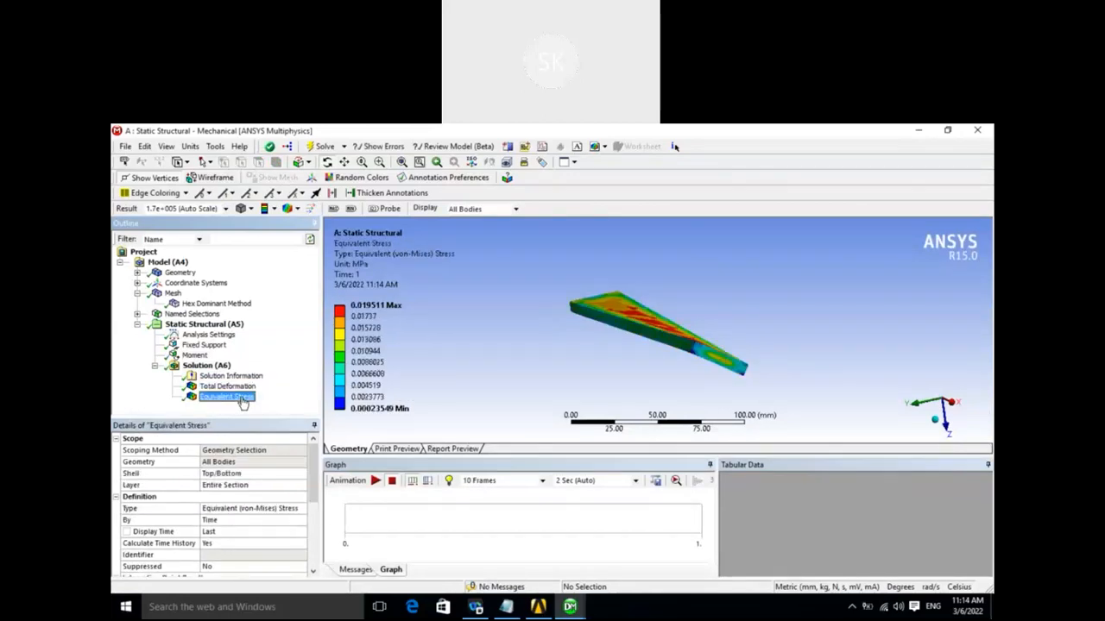
drag(615, 389, 559, 366)
click(241, 390)
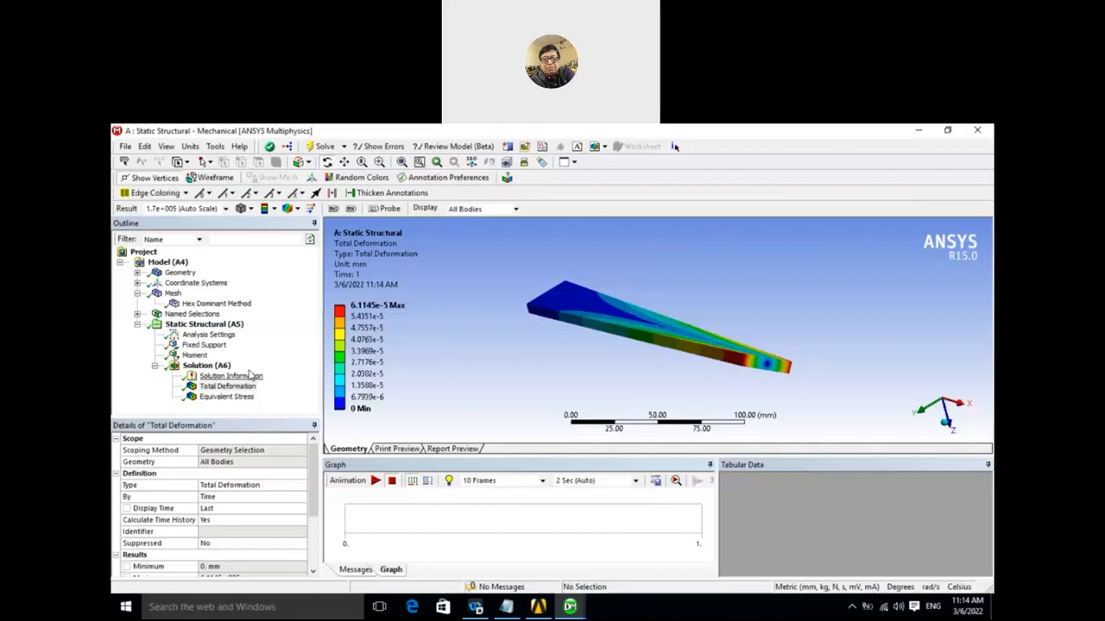
right_click(216, 328)
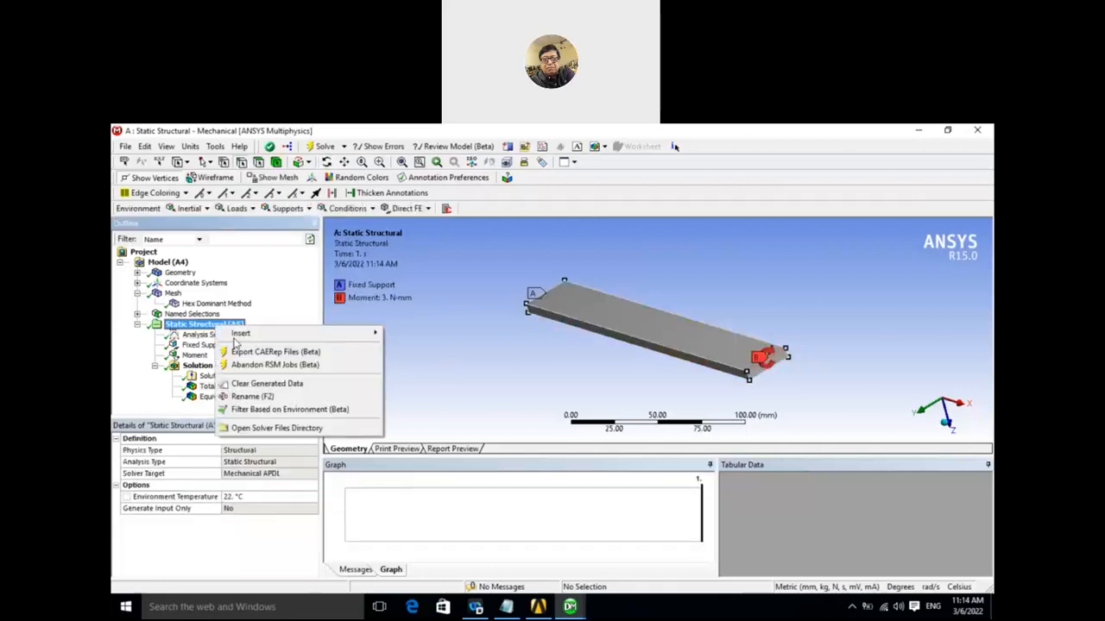
mouse_move(256, 337)
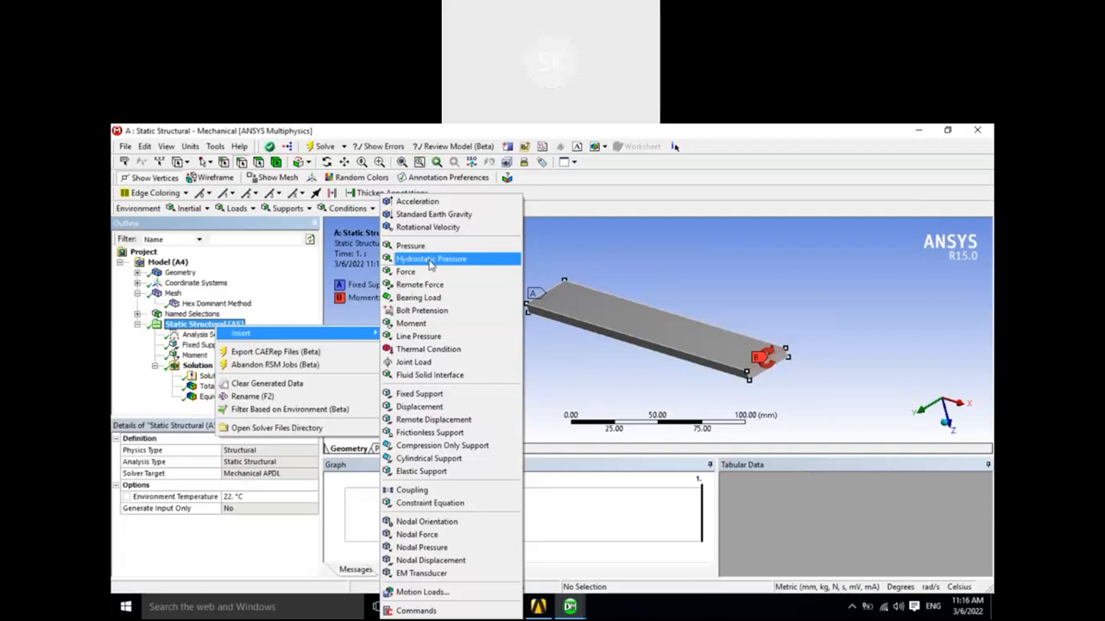
click(661, 250)
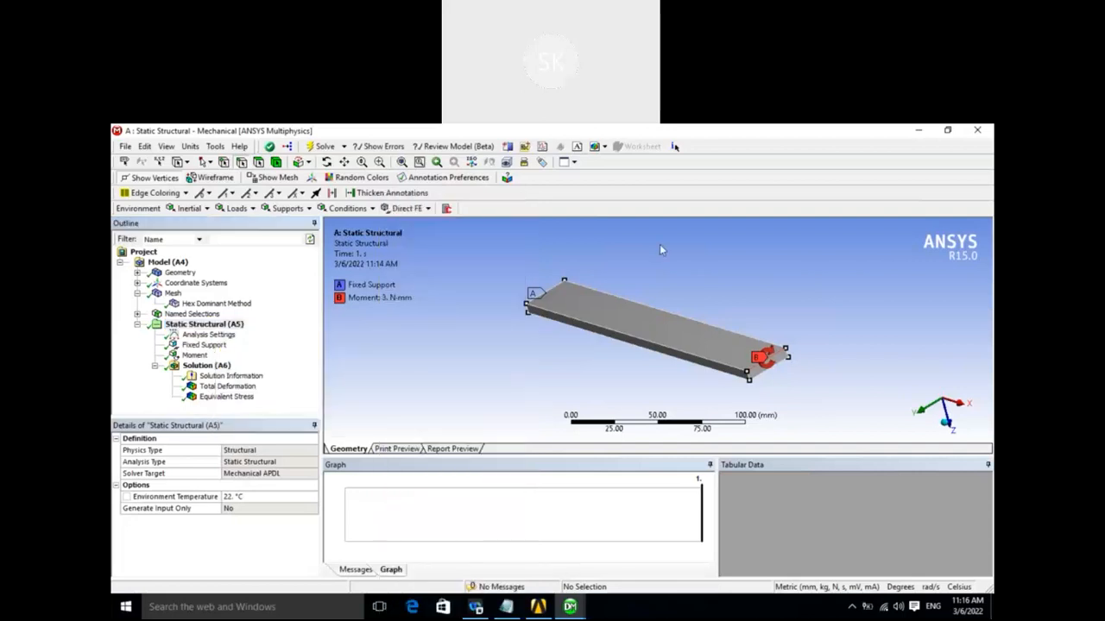
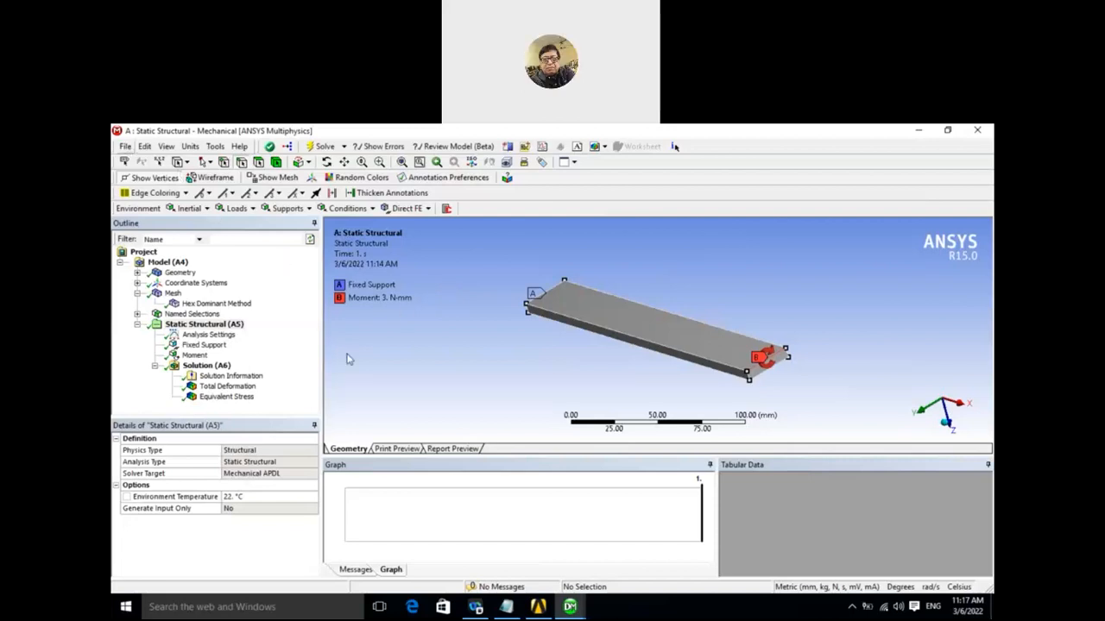
Close the Mechanical and DesignModeler windows and return to the Workbench project.
mouse_move(537, 609)
click(126, 146)
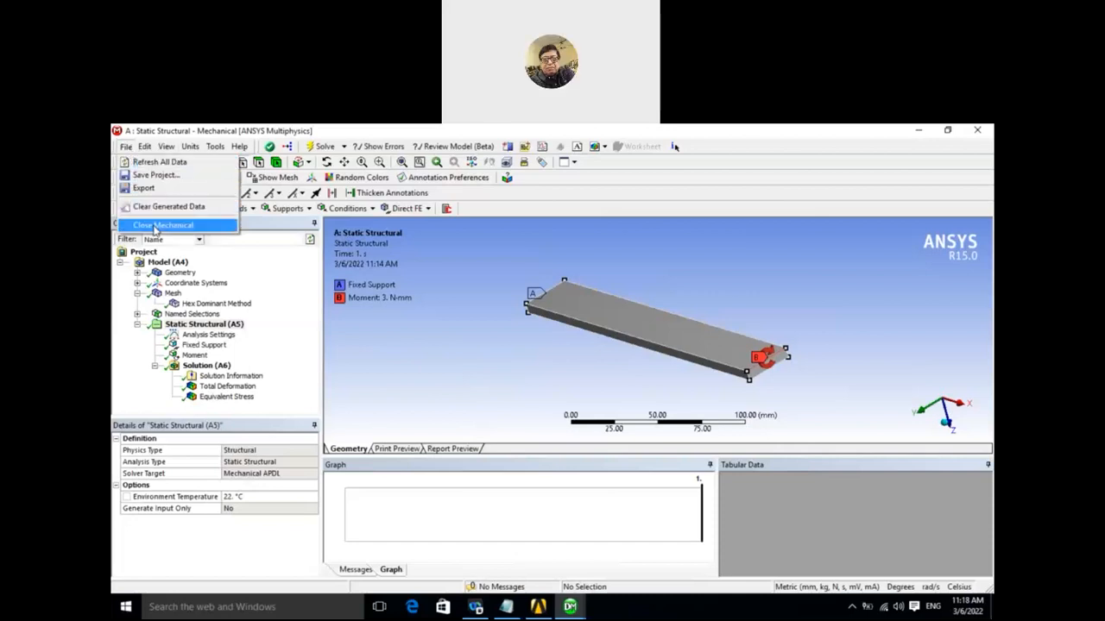
click(578, 608)
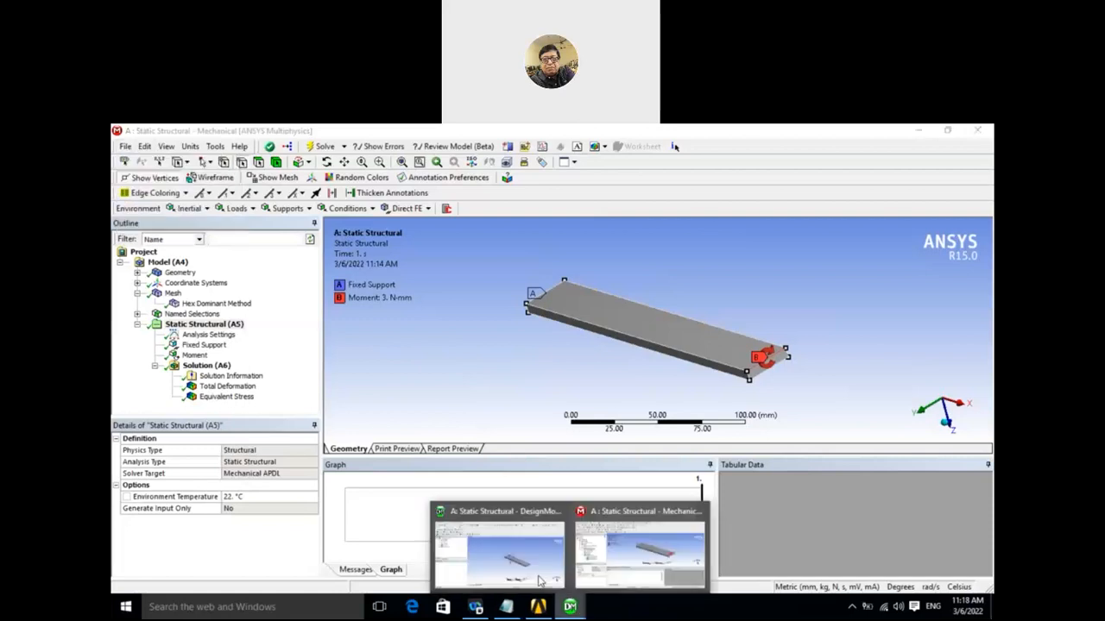
click(698, 516)
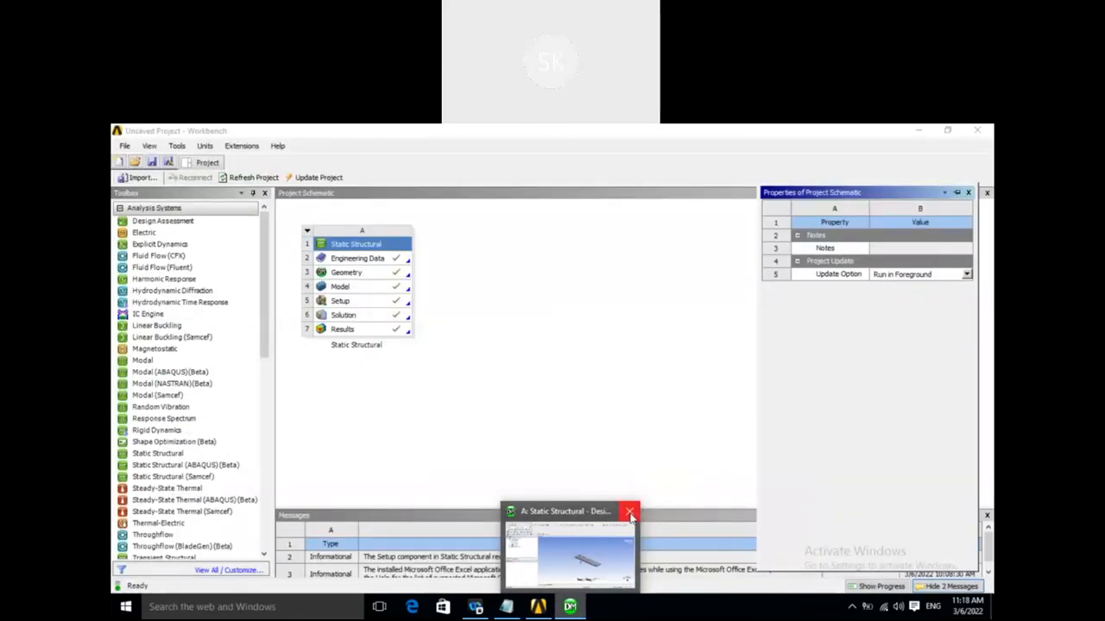
click(630, 513)
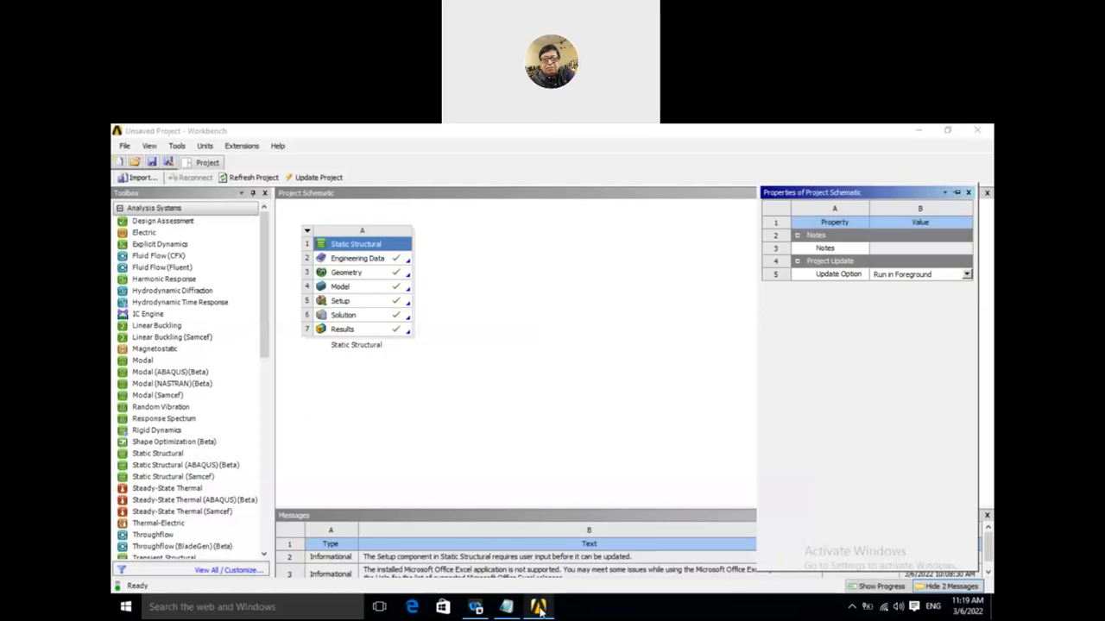
Start a new project without saving the current one and add a Static Structural analysis system.
click(125, 146)
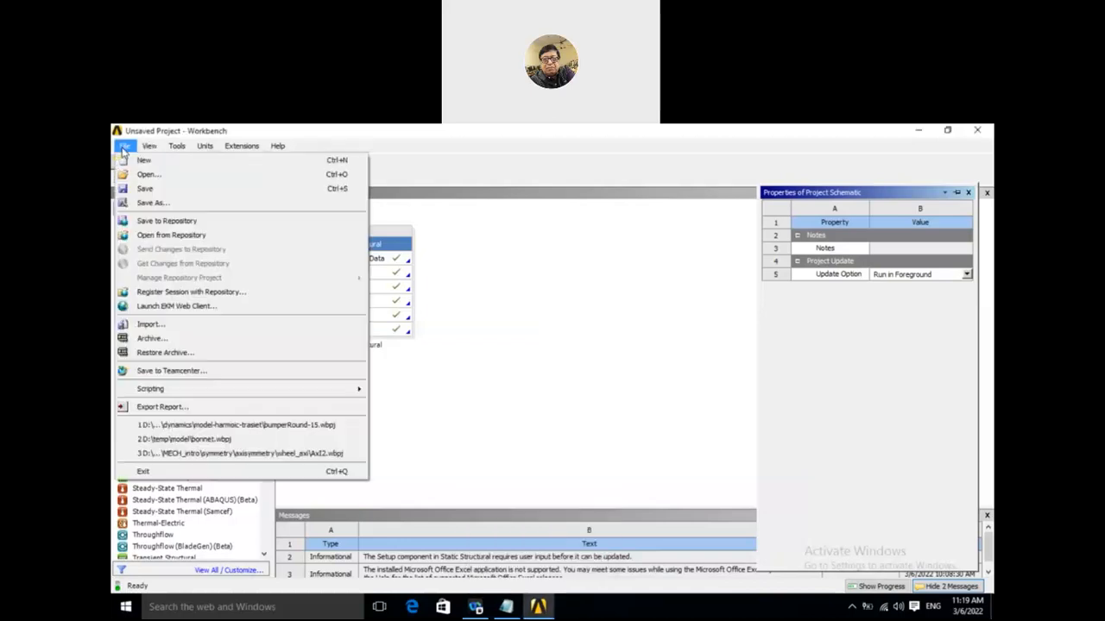
click(141, 162)
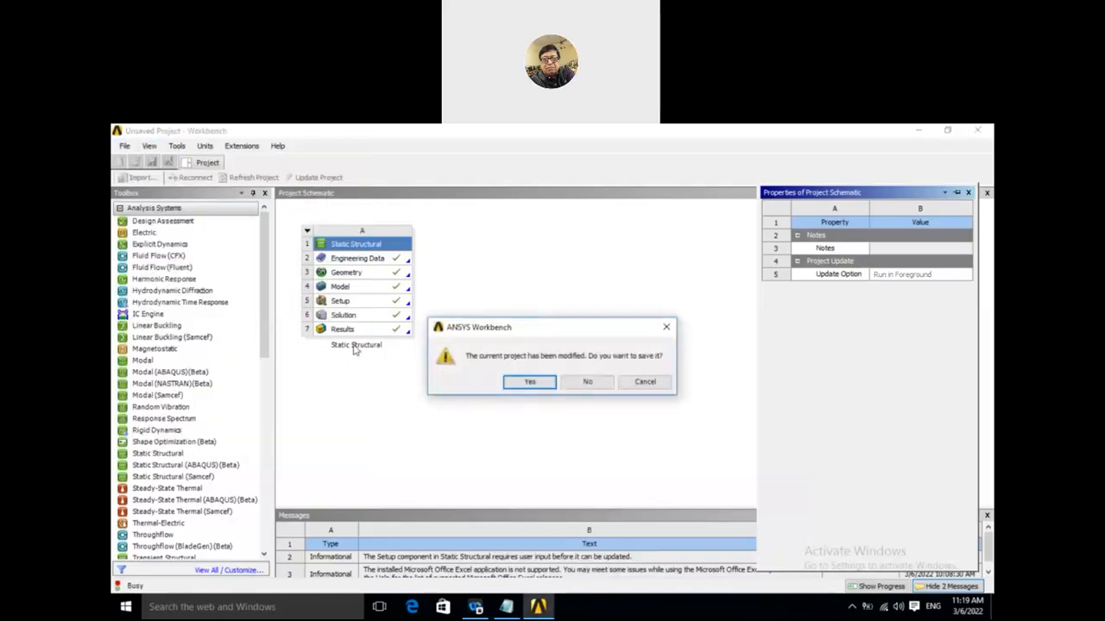
click(585, 382)
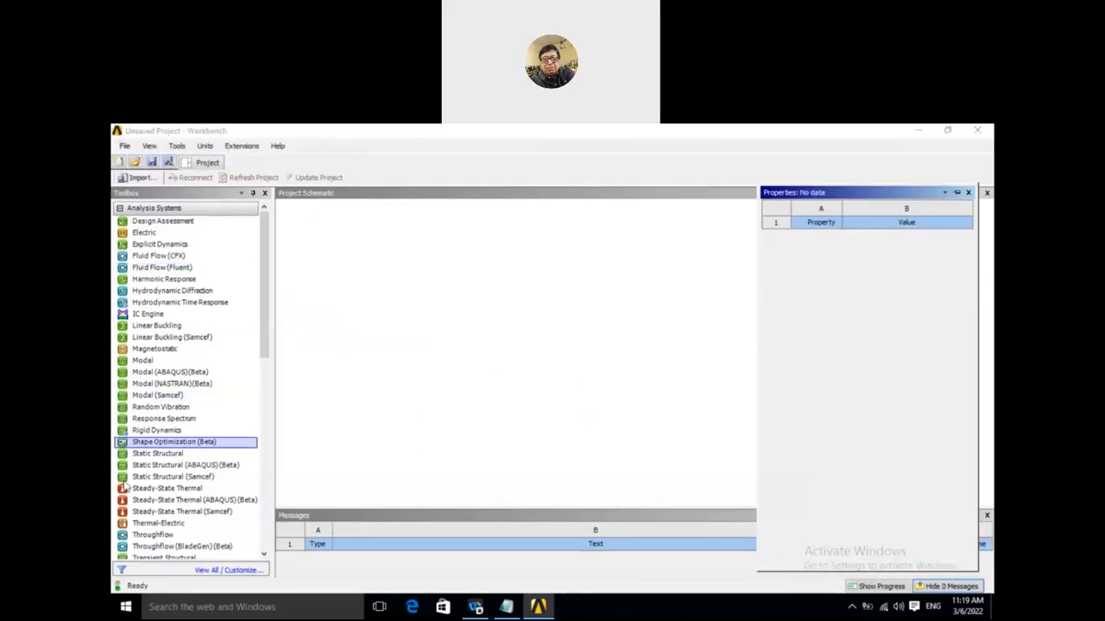
double_click(164, 454)
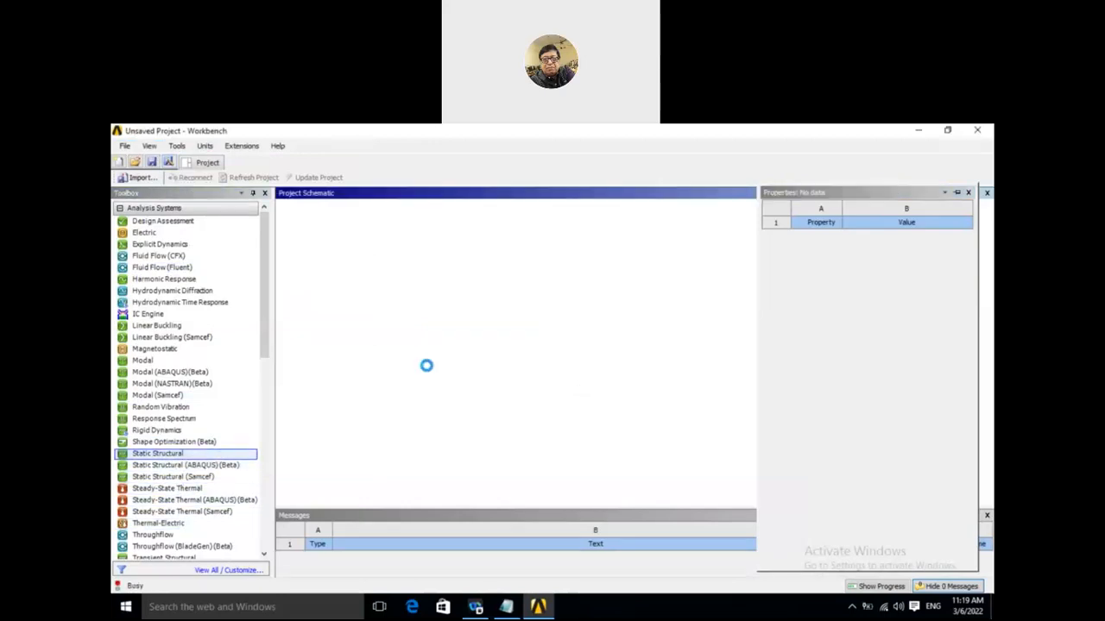
click(468, 317)
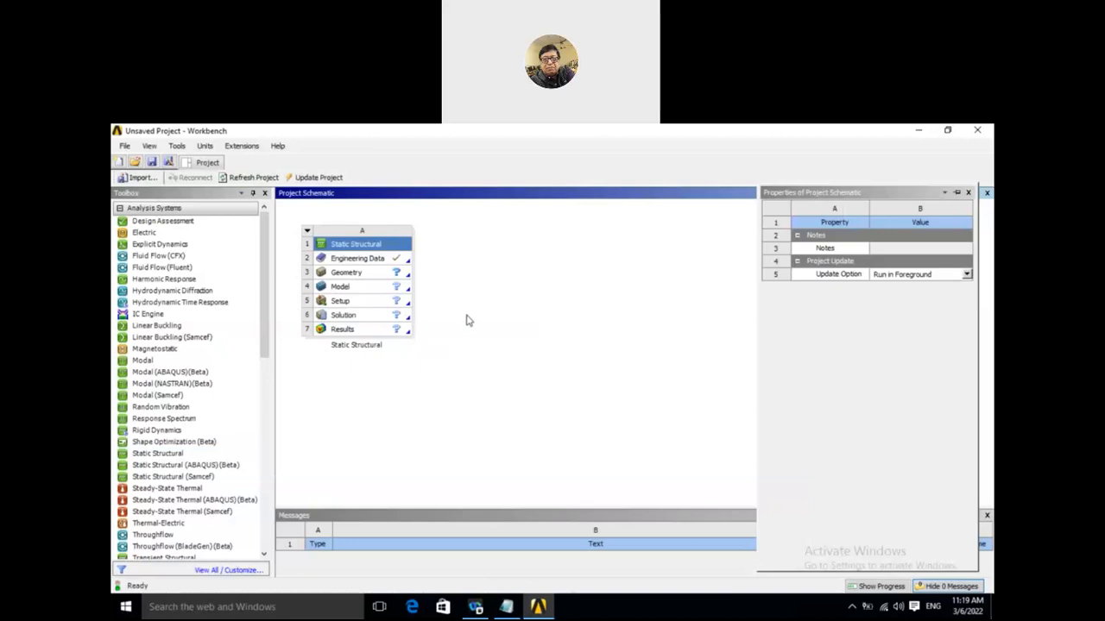
Create a new geometry for the Static Structural system in DesignModeler.
click(388, 276)
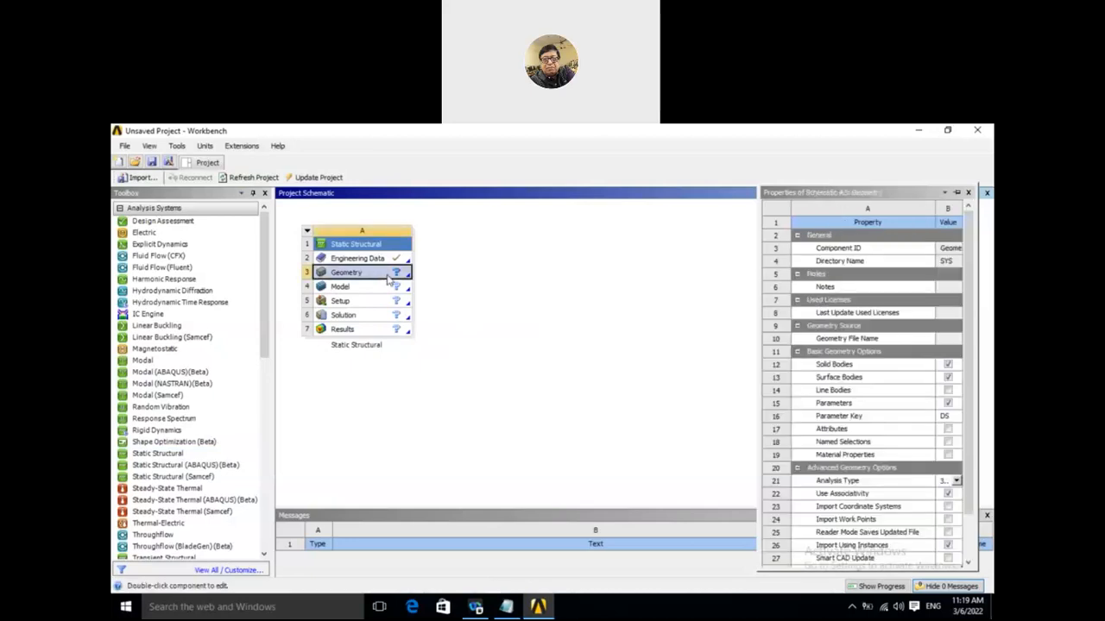
right_click(390, 277)
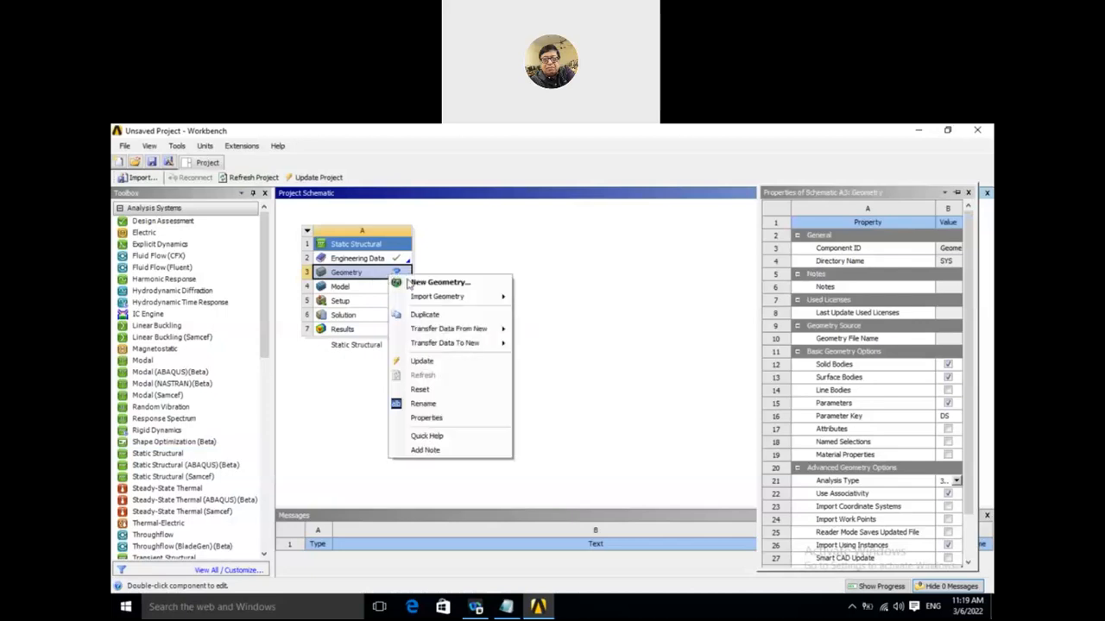
click(422, 284)
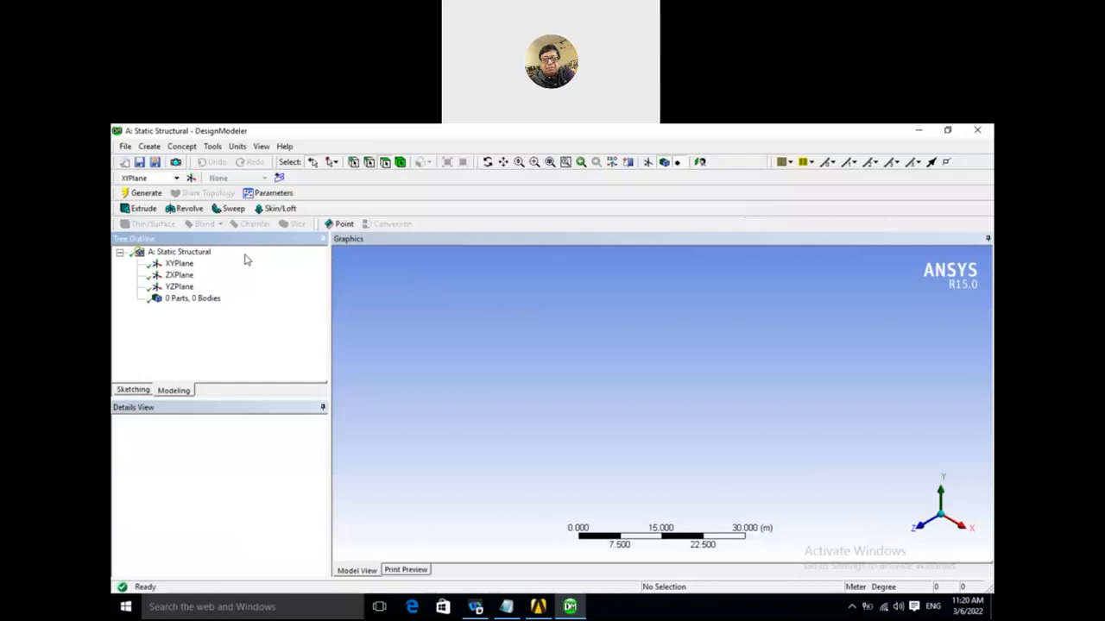
Switch to sketching on the XY plane and set the length unit to millimeter.
click(133, 390)
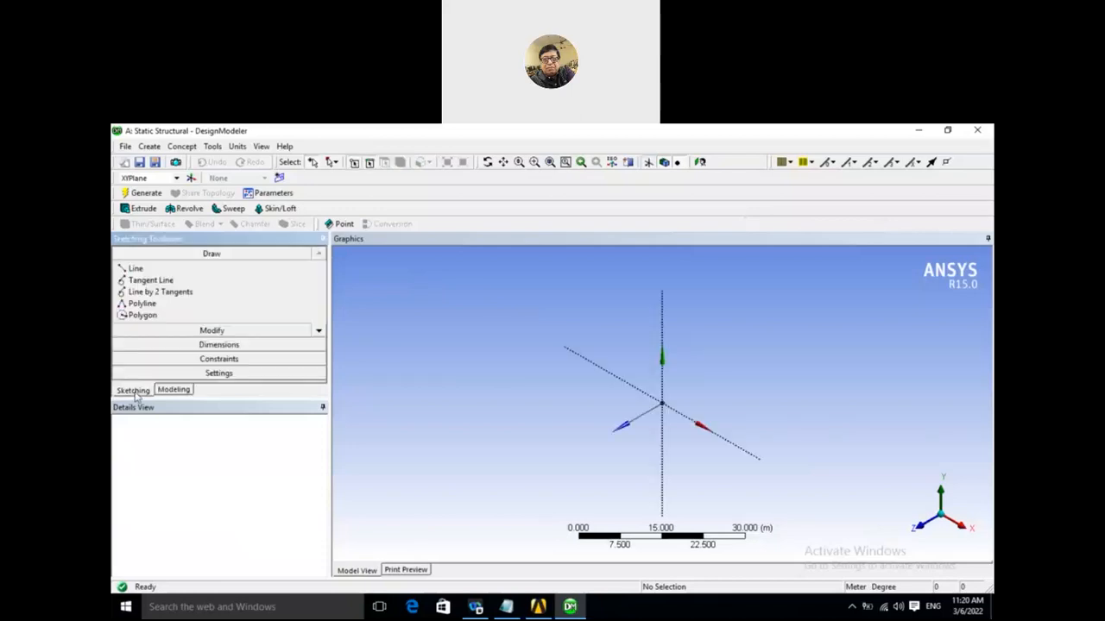
click(238, 147)
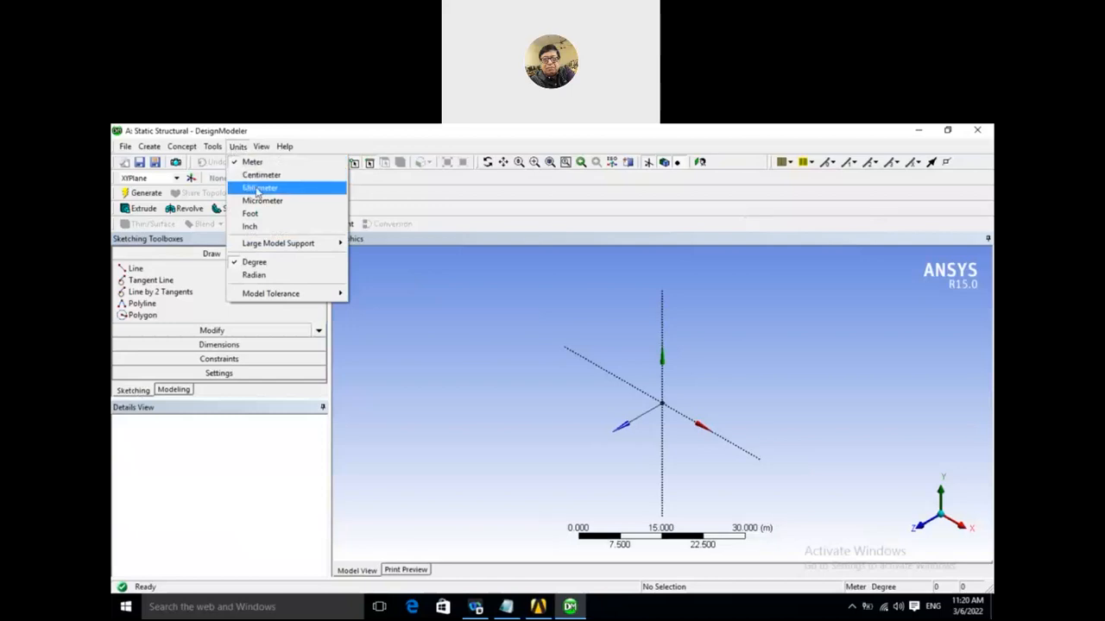
click(257, 187)
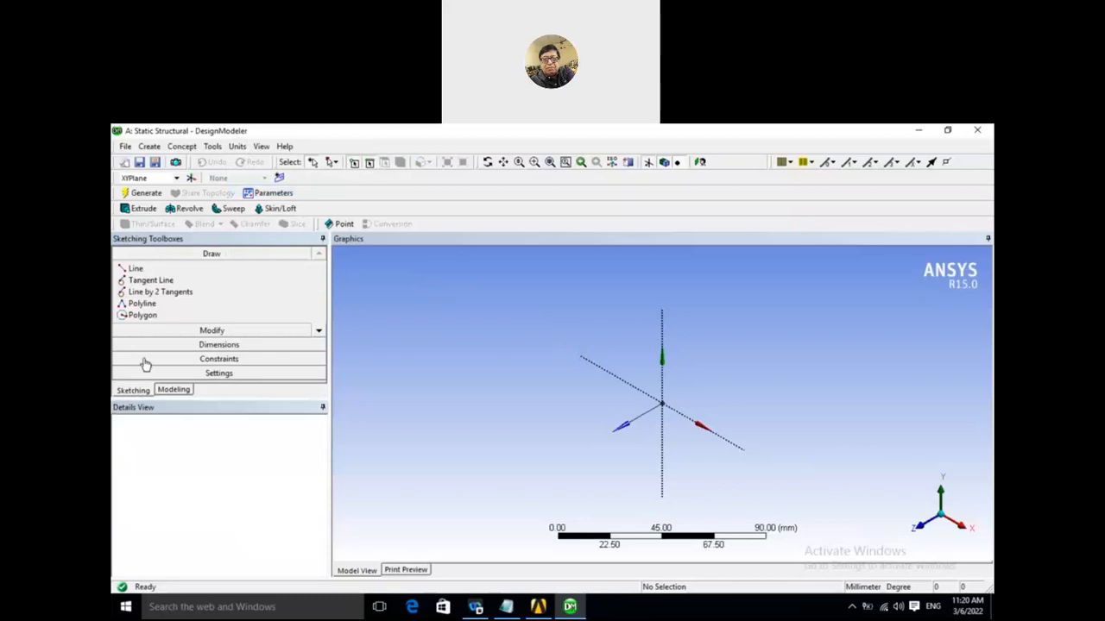
Sketch a rectangle with one corner at the origin, about 151 mm along X and 82 mm along Y.
click(318, 332)
click(318, 331)
click(318, 331)
click(145, 292)
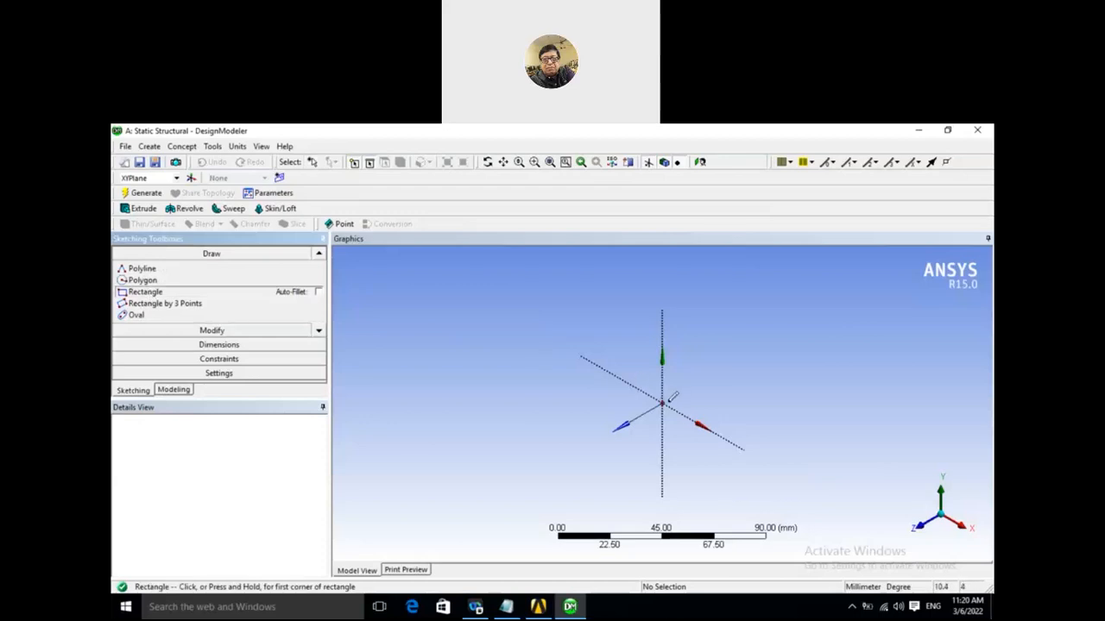
click(664, 401)
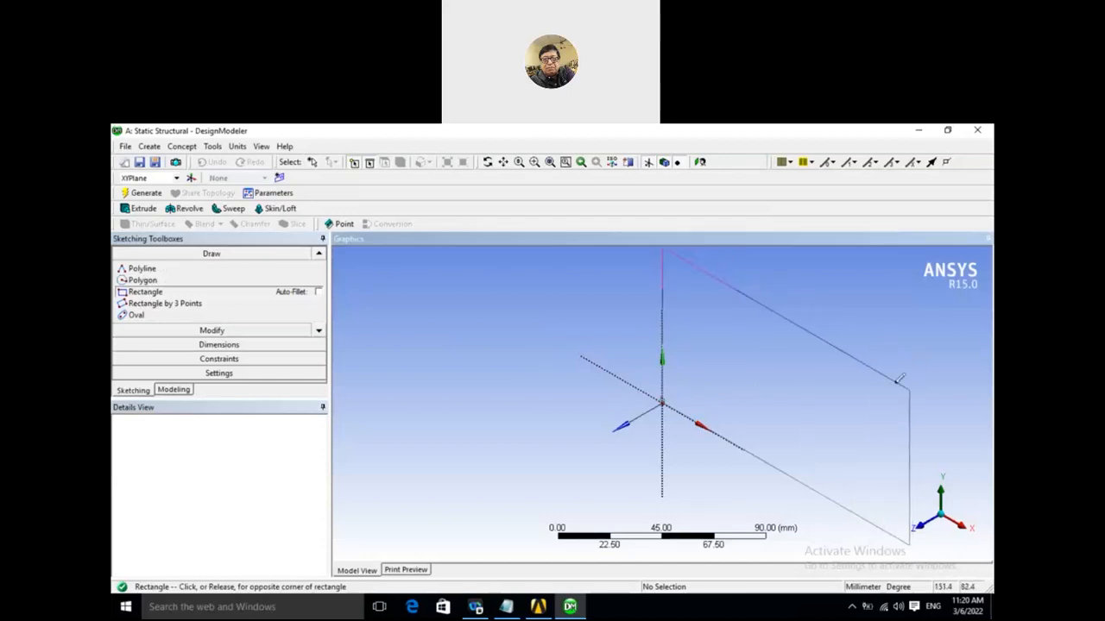
click(909, 390)
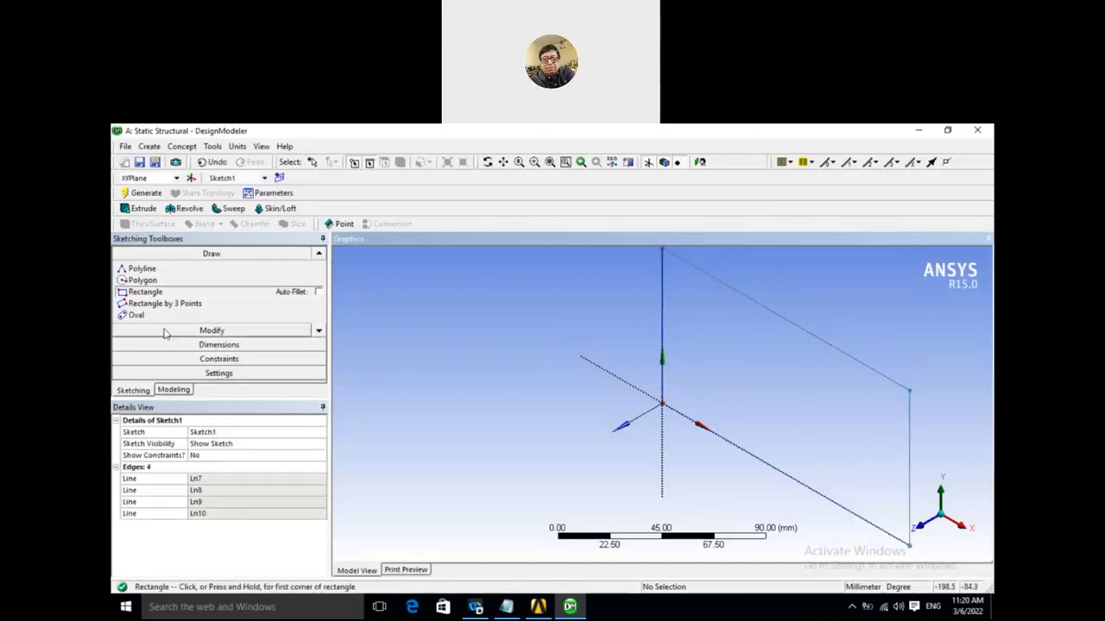
Dimension the rectangle's upper edge and its vertical edge on the Y axis.
click(218, 344)
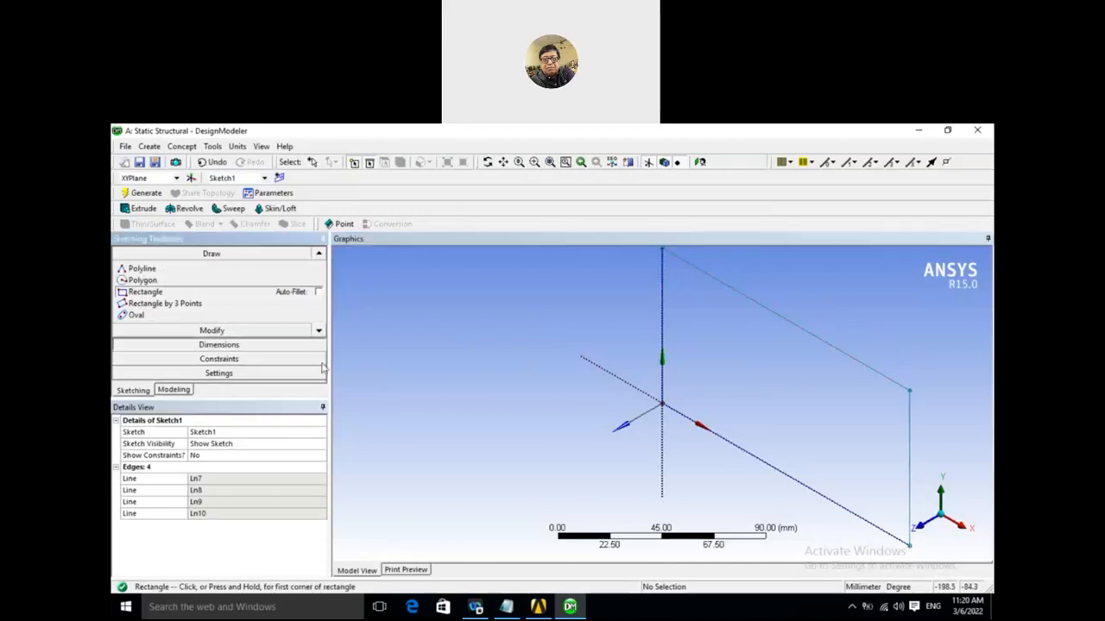
click(829, 345)
click(842, 319)
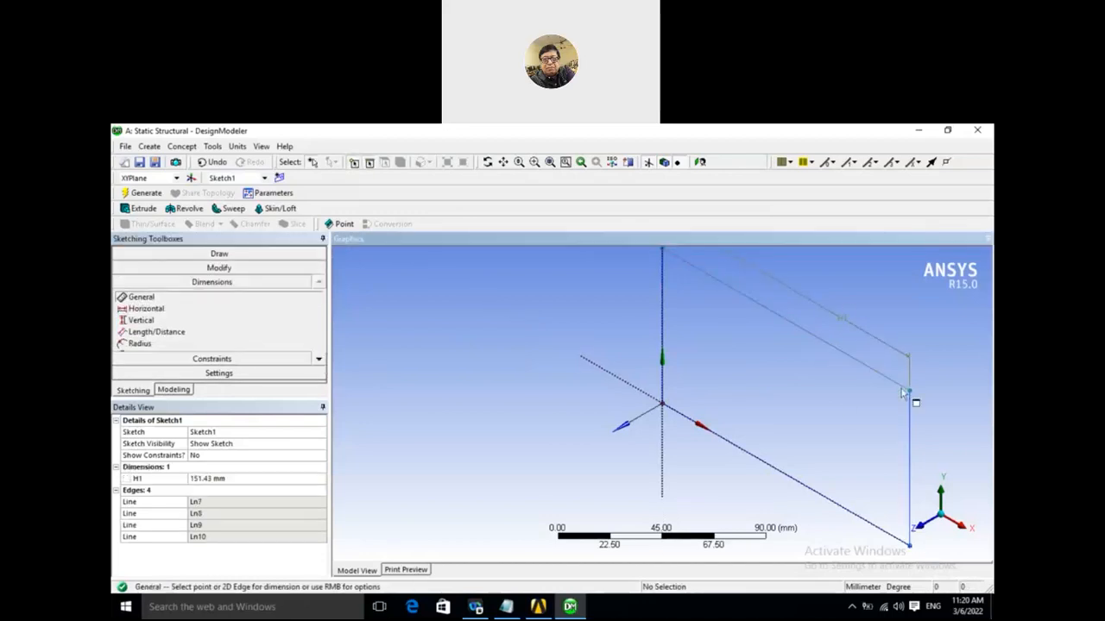
click(671, 340)
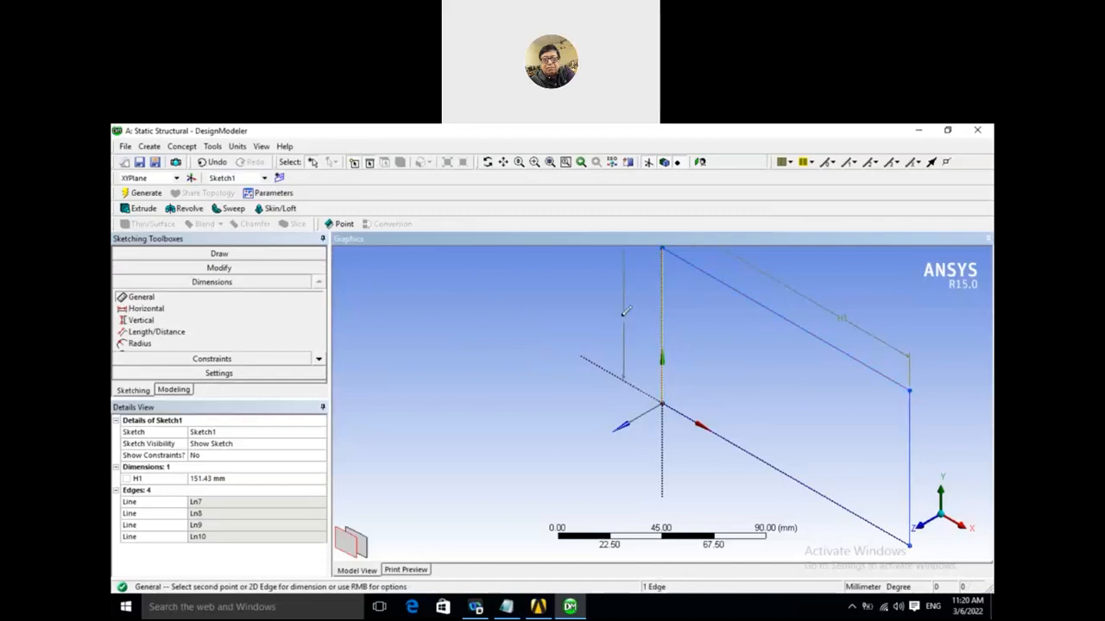
click(627, 335)
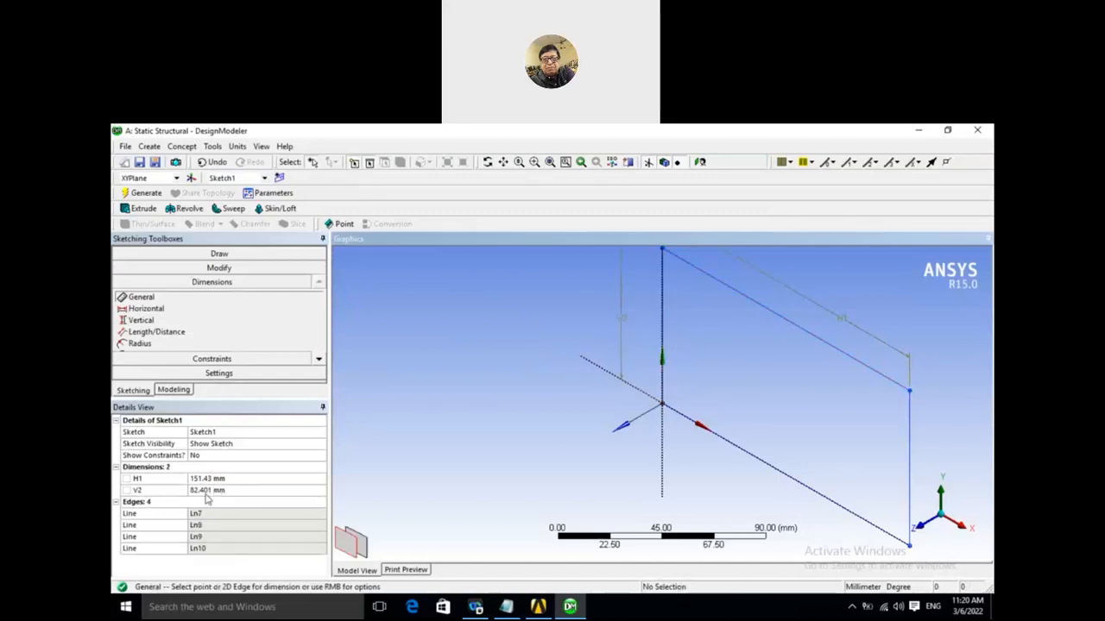
Set both the vertical and horizontal dimensions of the rectangle to 3000 mm and generate the sketch.
click(204, 491)
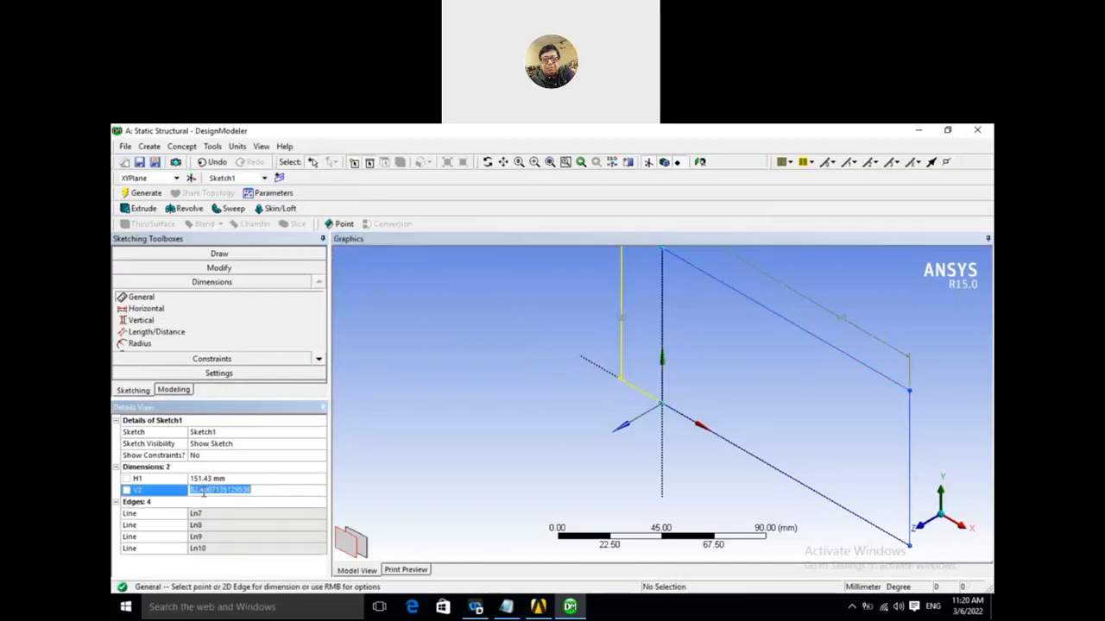
text(3000)
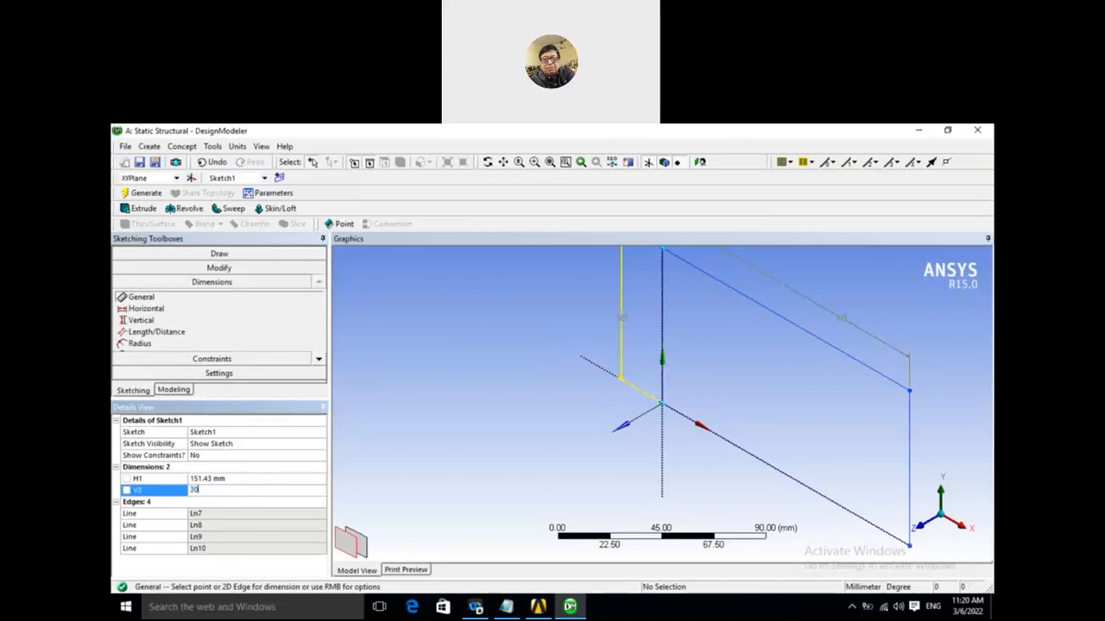
click(220, 478)
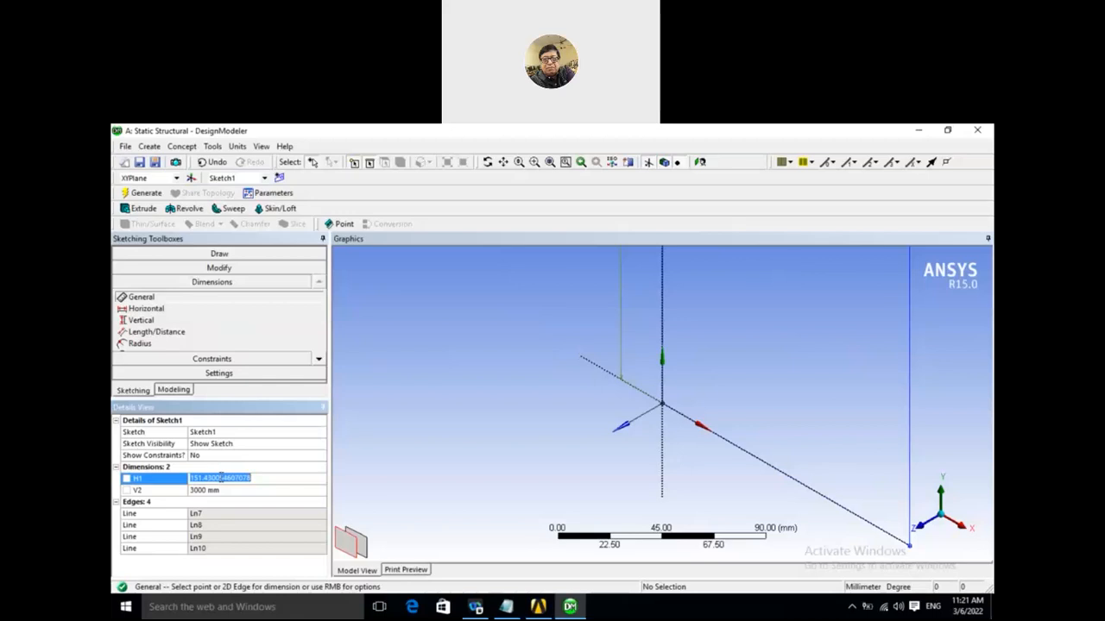
drag(255, 478, 187, 483)
text(3000)
key(Return)
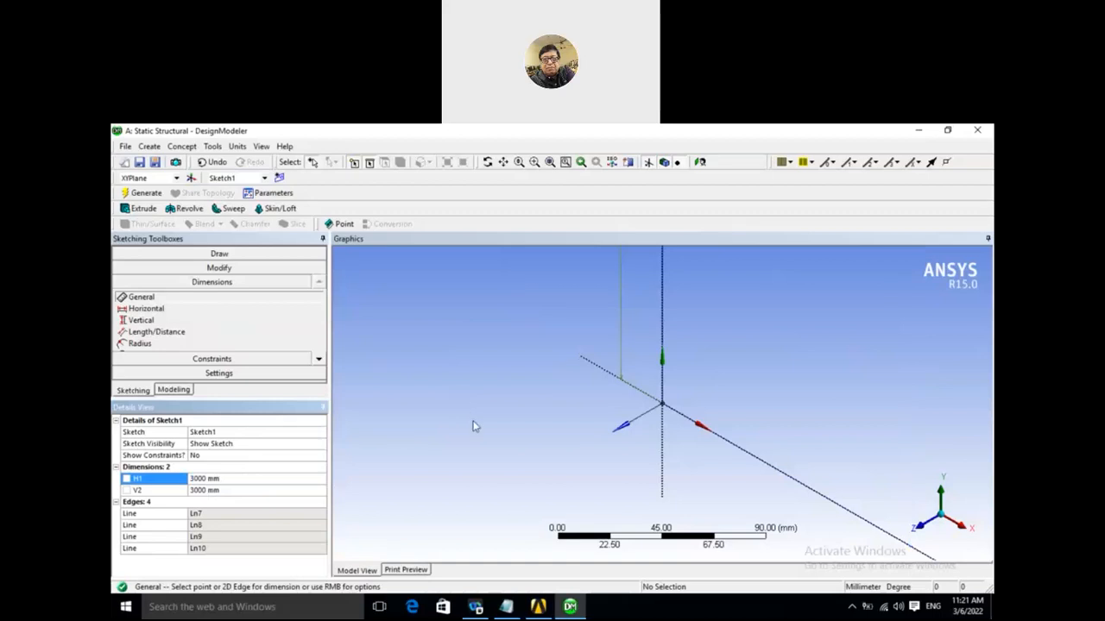
click(550, 162)
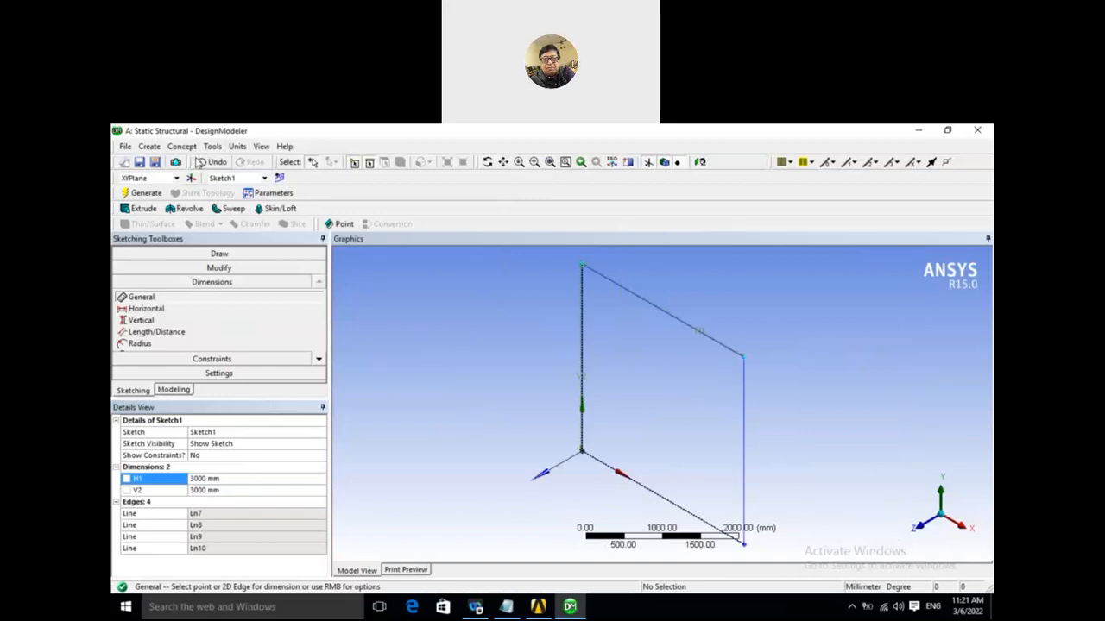
click(148, 194)
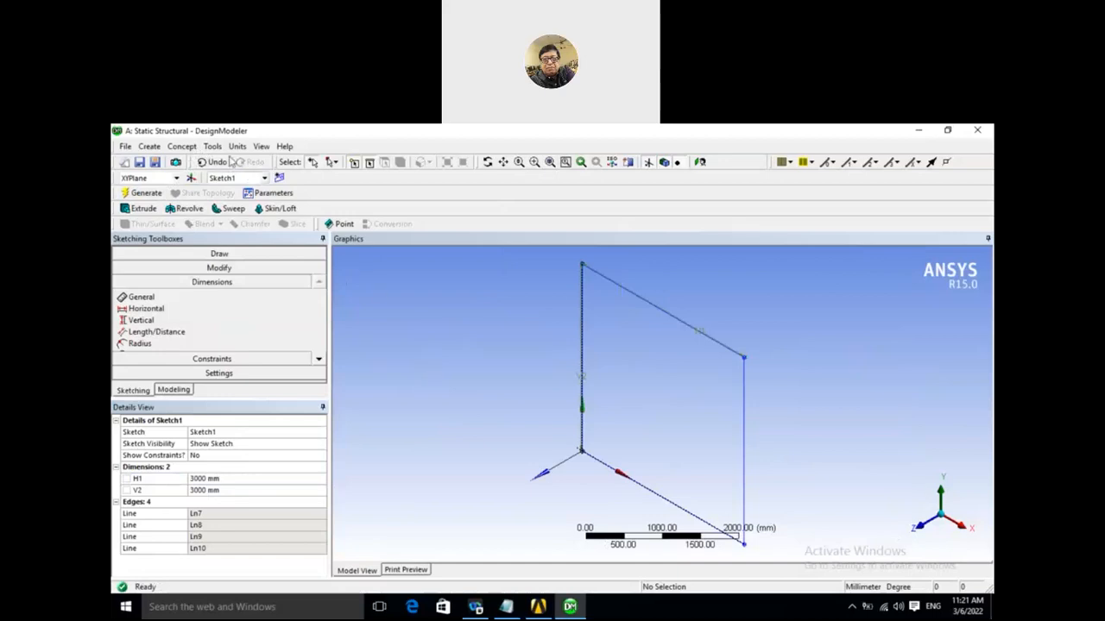
click(188, 147)
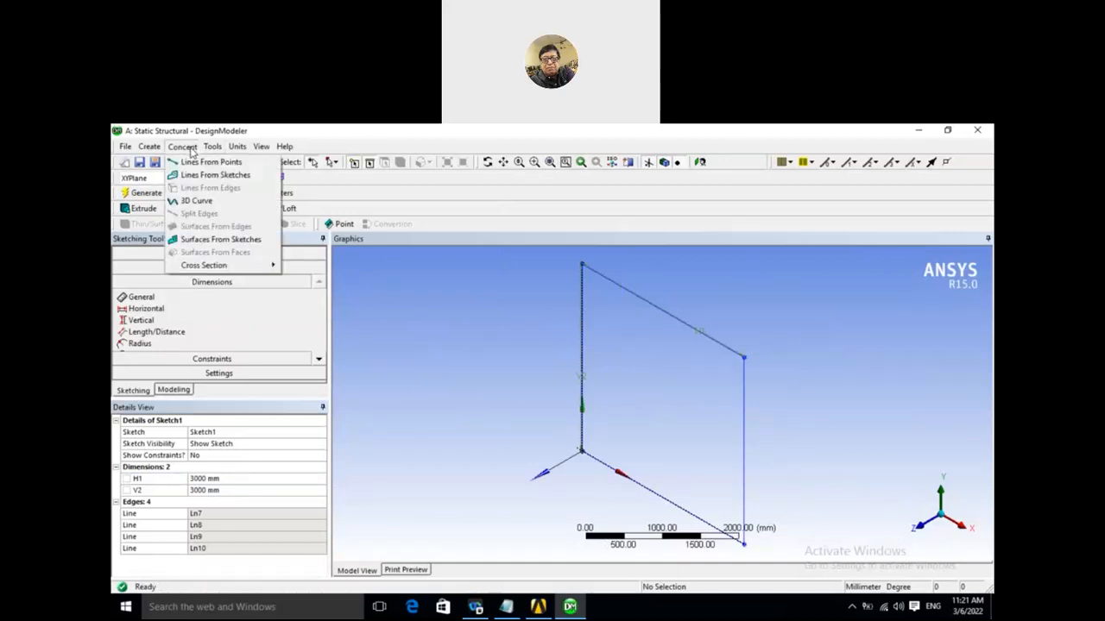
click(220, 239)
click(186, 299)
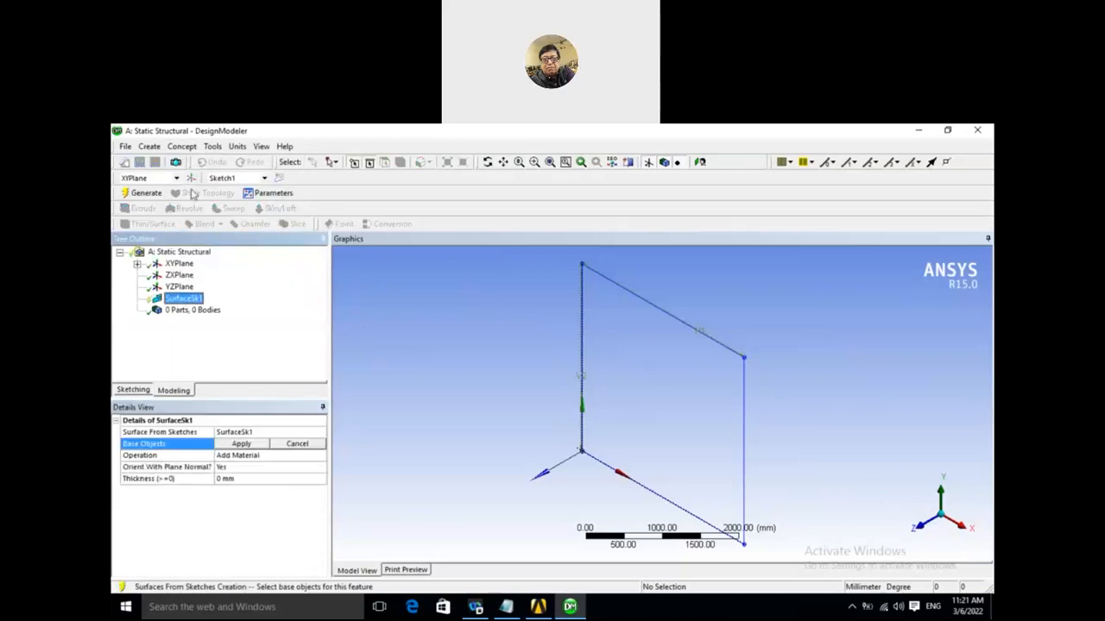
click(139, 195)
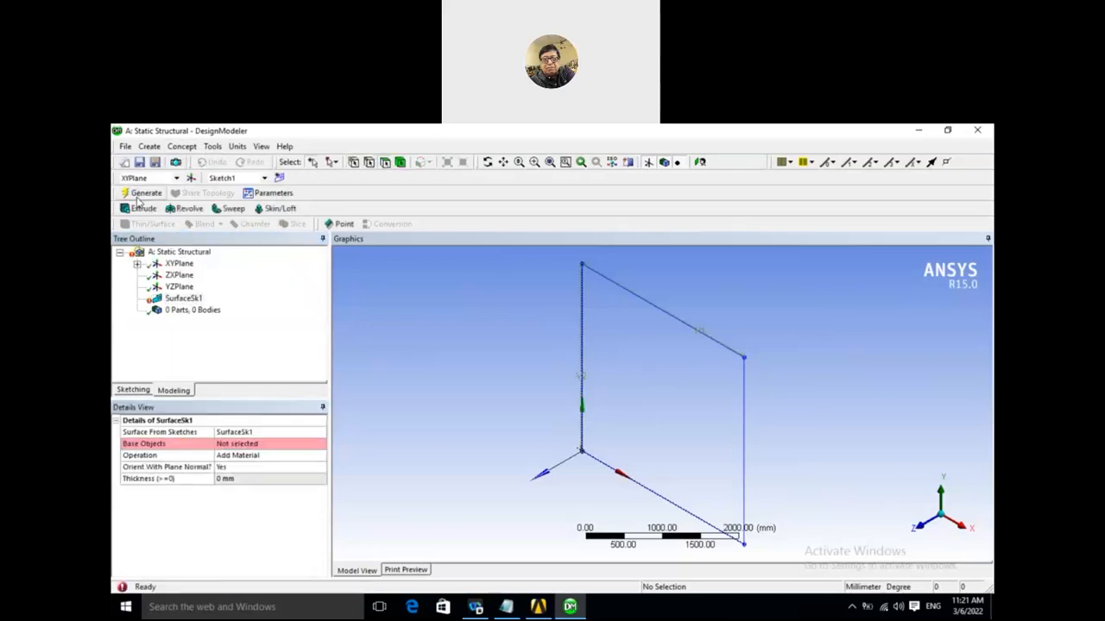
click(181, 299)
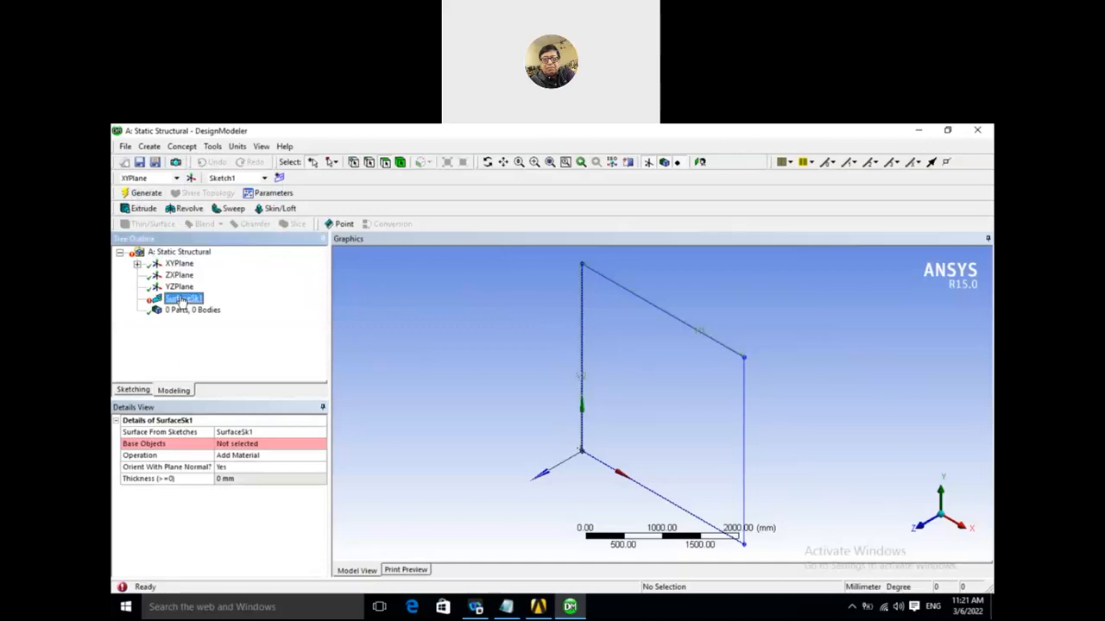
right_click(182, 299)
click(214, 388)
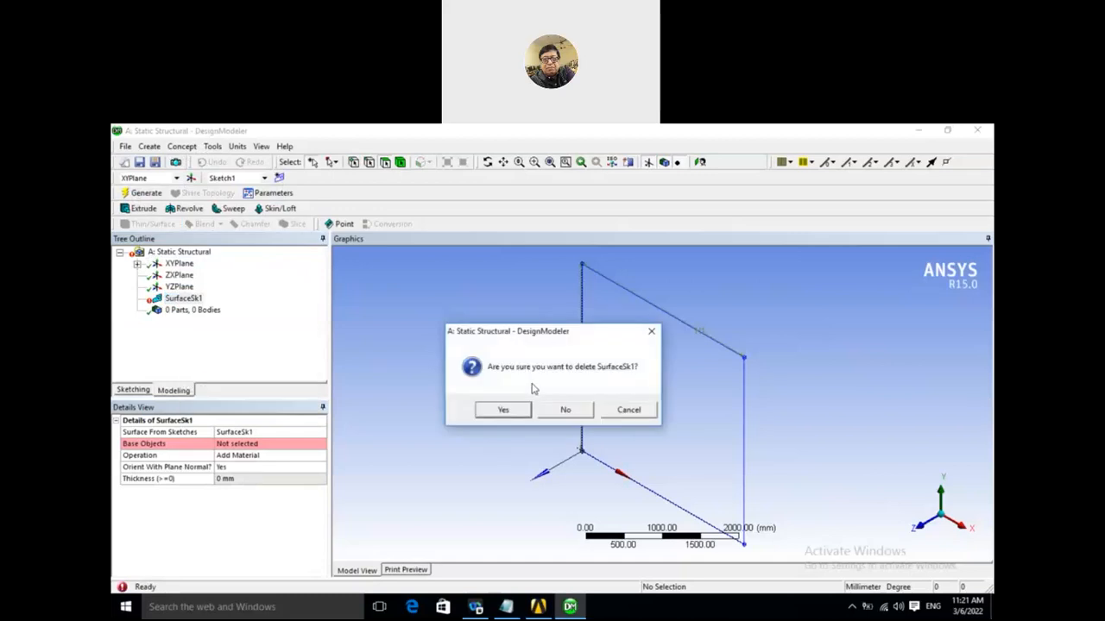
click(523, 411)
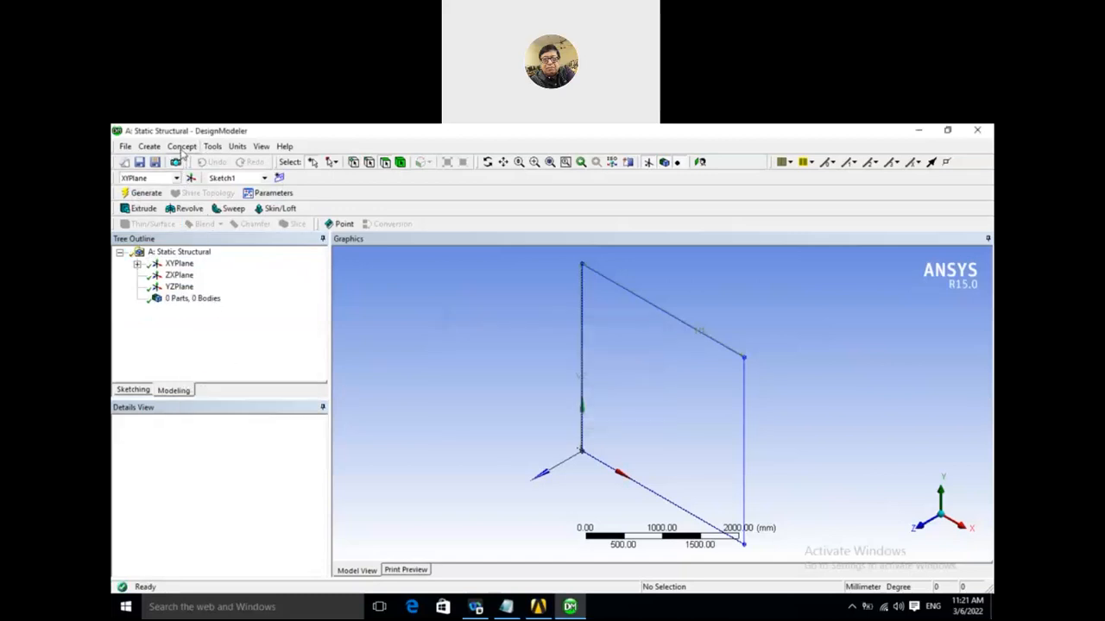
Create a surface from Sketch1 on the XY plane using Surfaces From Sketches and generate it.
click(183, 147)
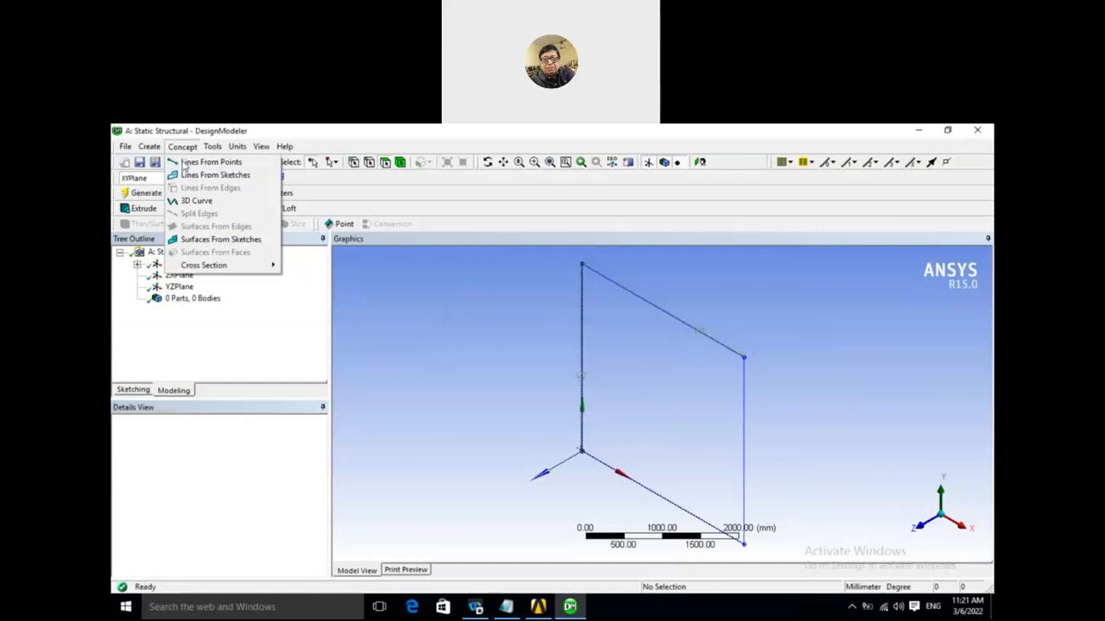
click(200, 241)
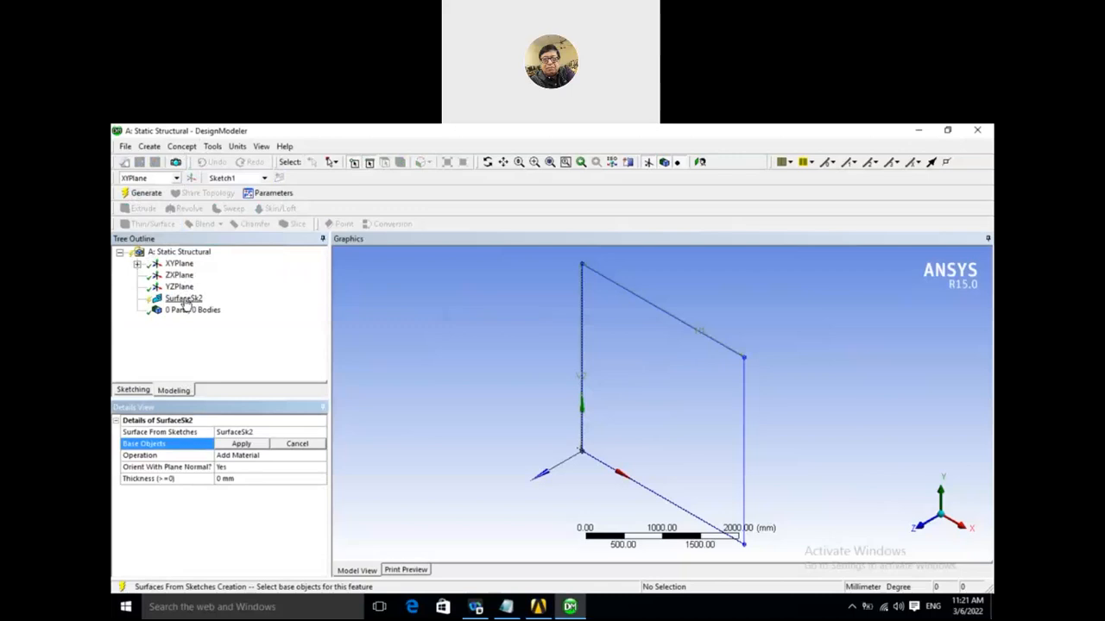
click(263, 178)
click(235, 197)
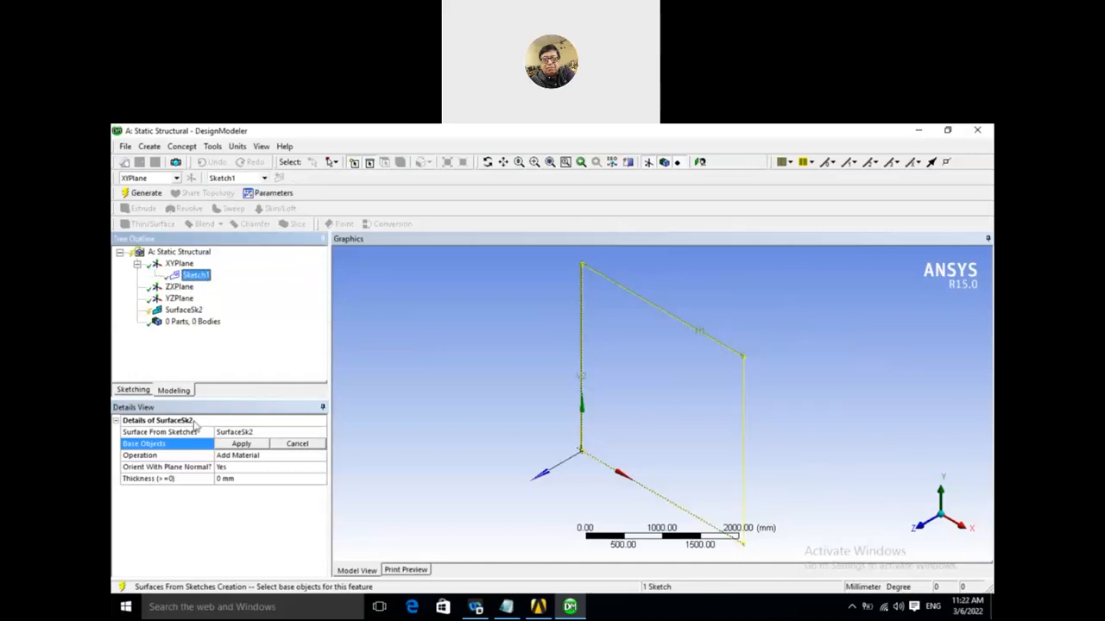
click(152, 195)
middle_drag(433, 352, 499, 449)
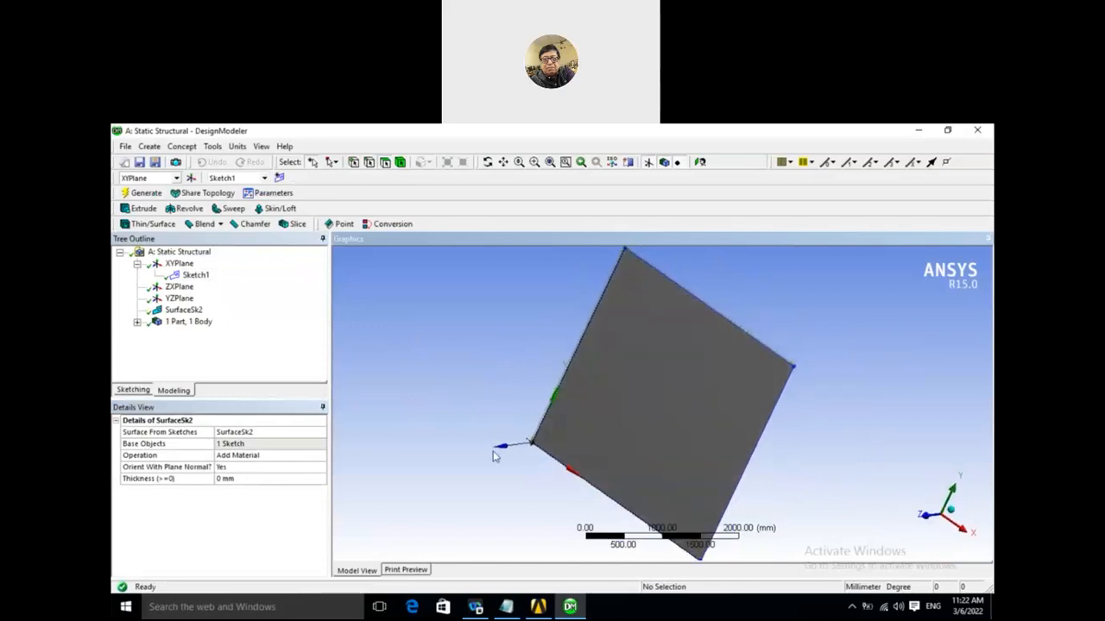
Open the Static Structural model in Mechanical from Workbench and set the surface body's thickness to 50 mm.
click(542, 605)
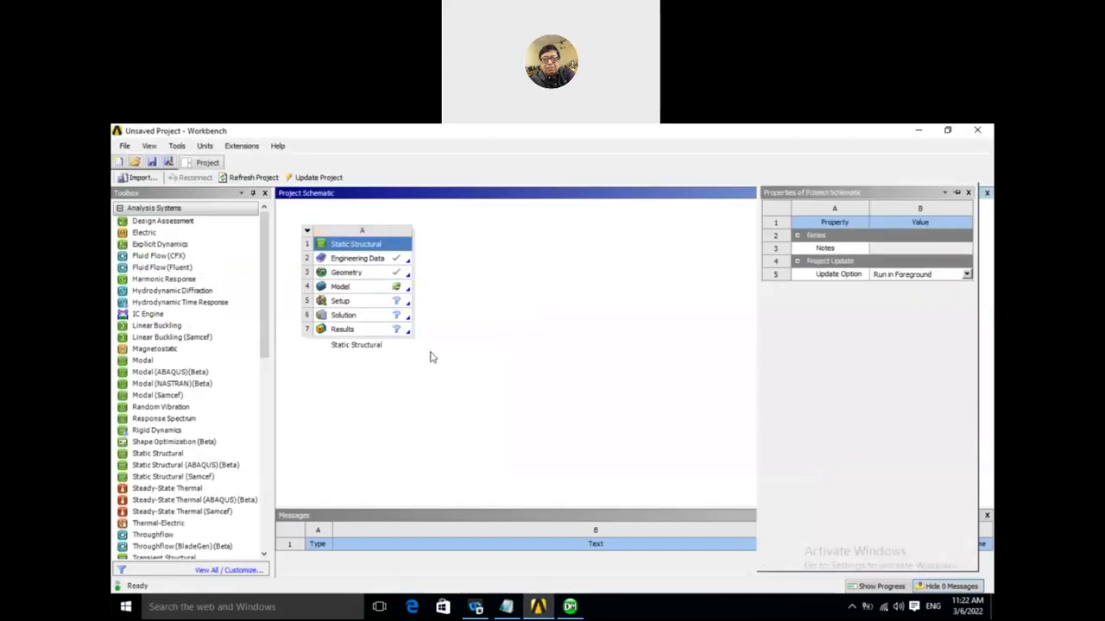
double_click(385, 290)
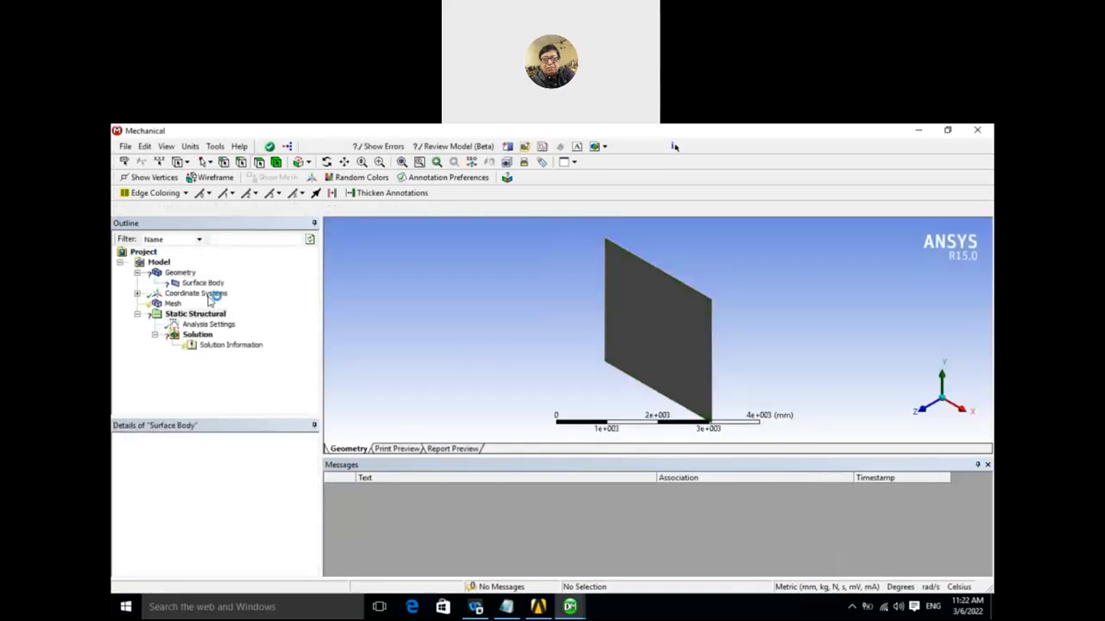
click(136, 272)
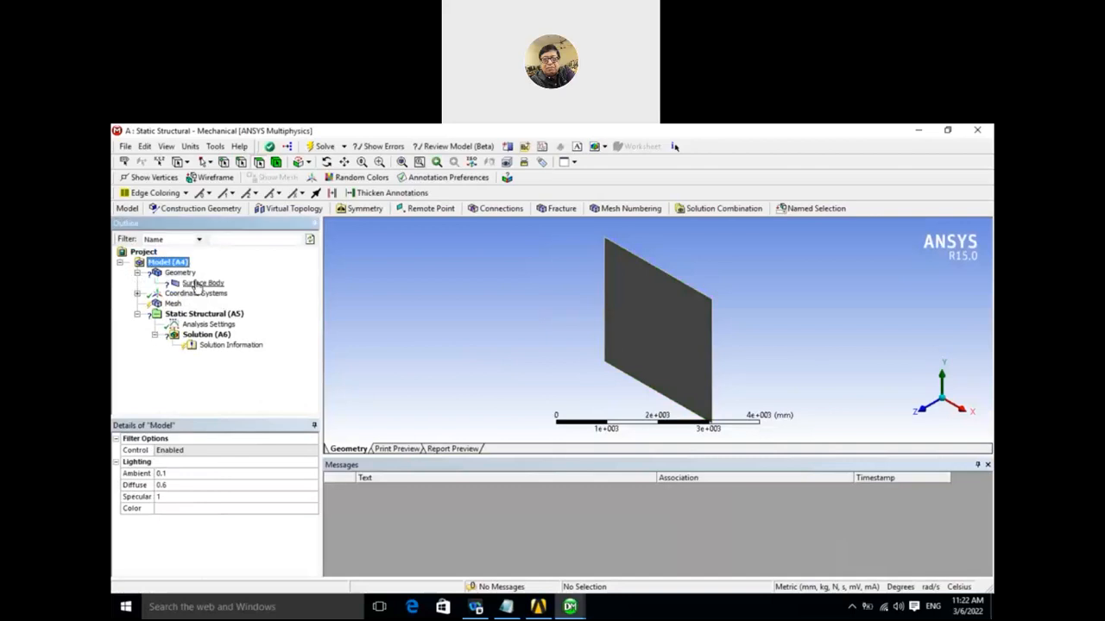
click(198, 284)
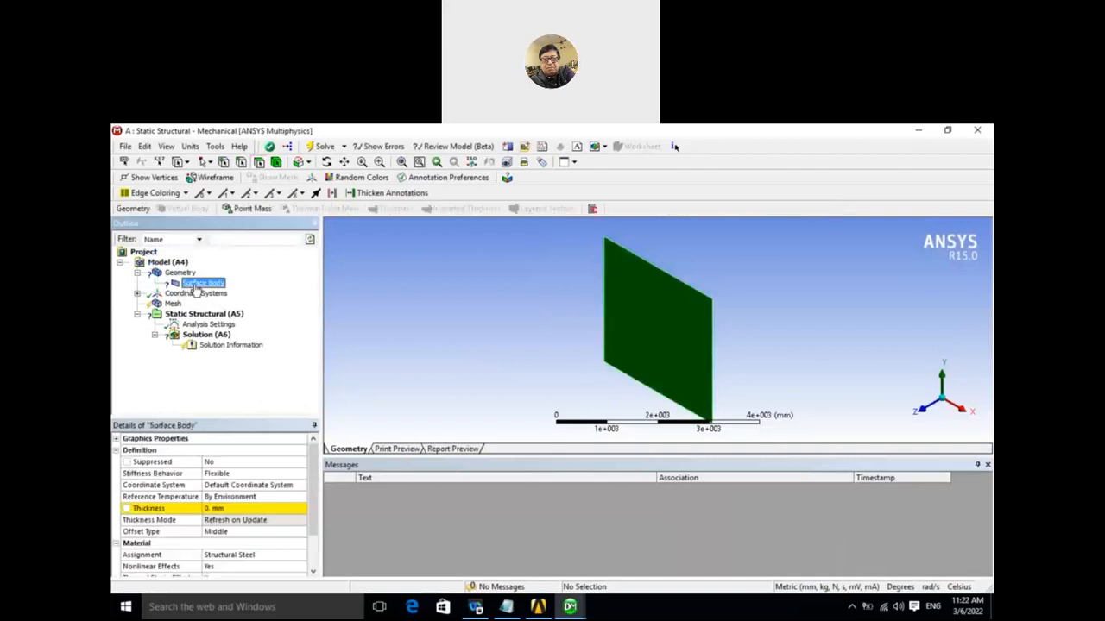
click(222, 509)
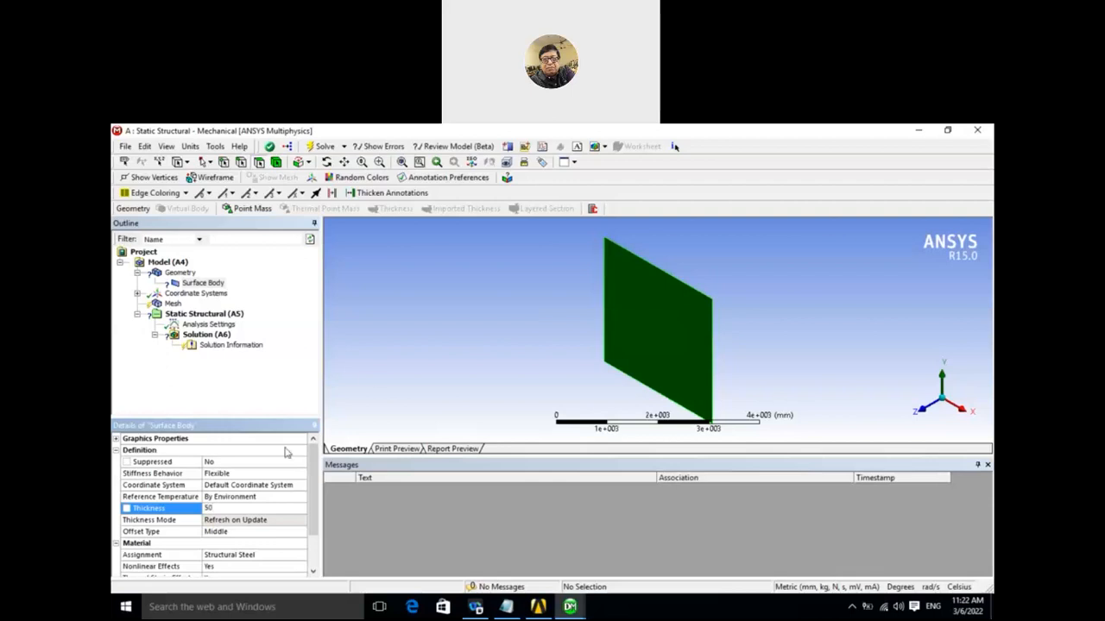
click(416, 372)
Generate the plate's mesh with default settings and display the mesh statistics for nodes and elements.
click(174, 304)
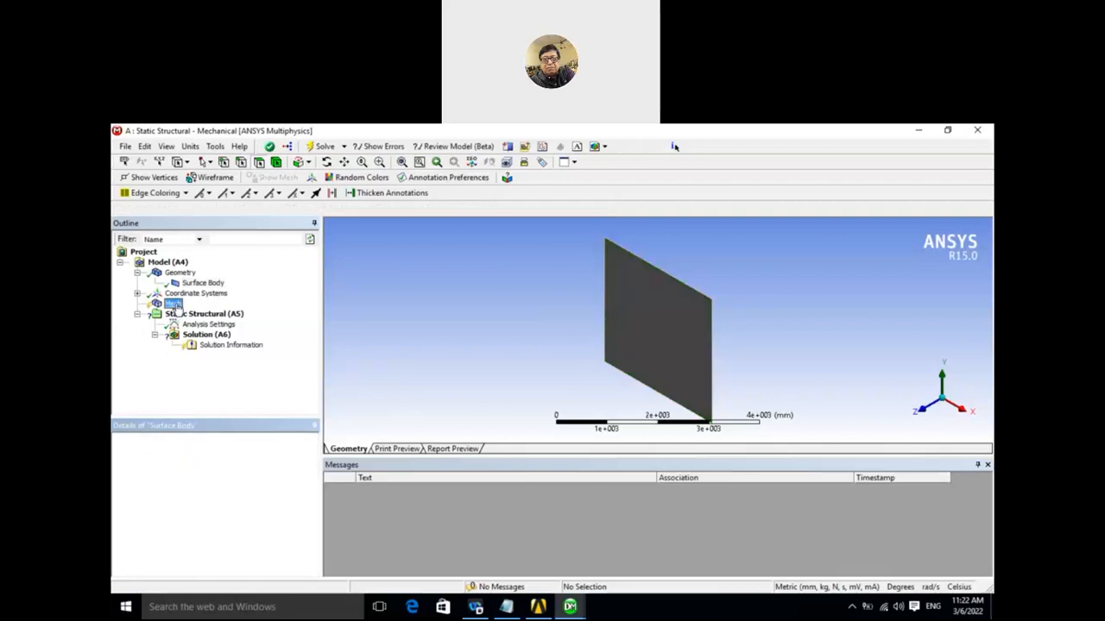
right_click(176, 306)
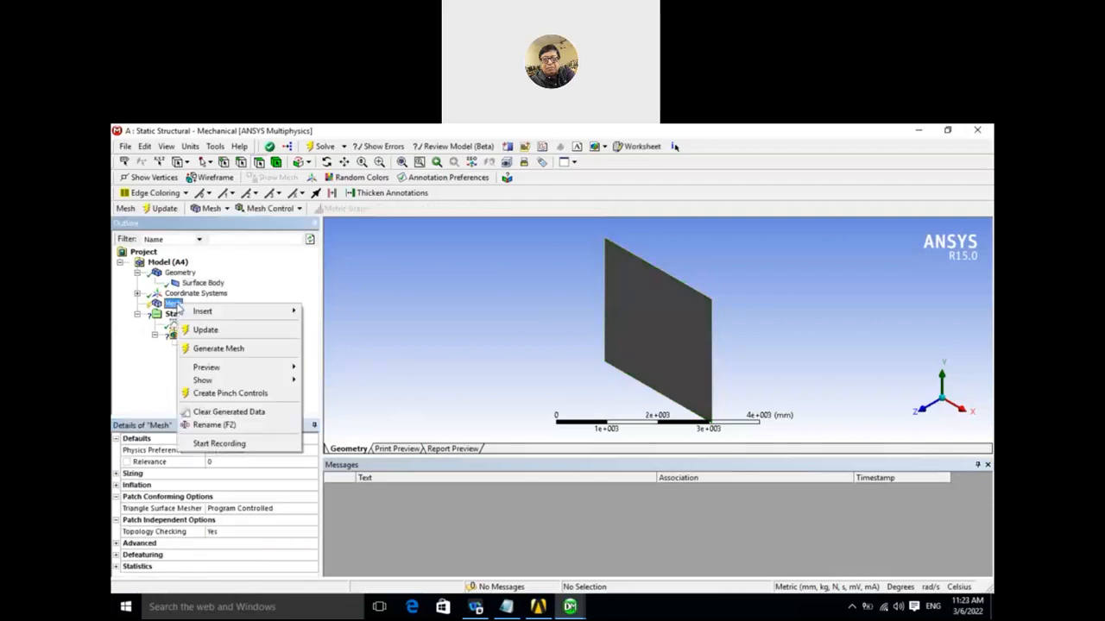
click(203, 348)
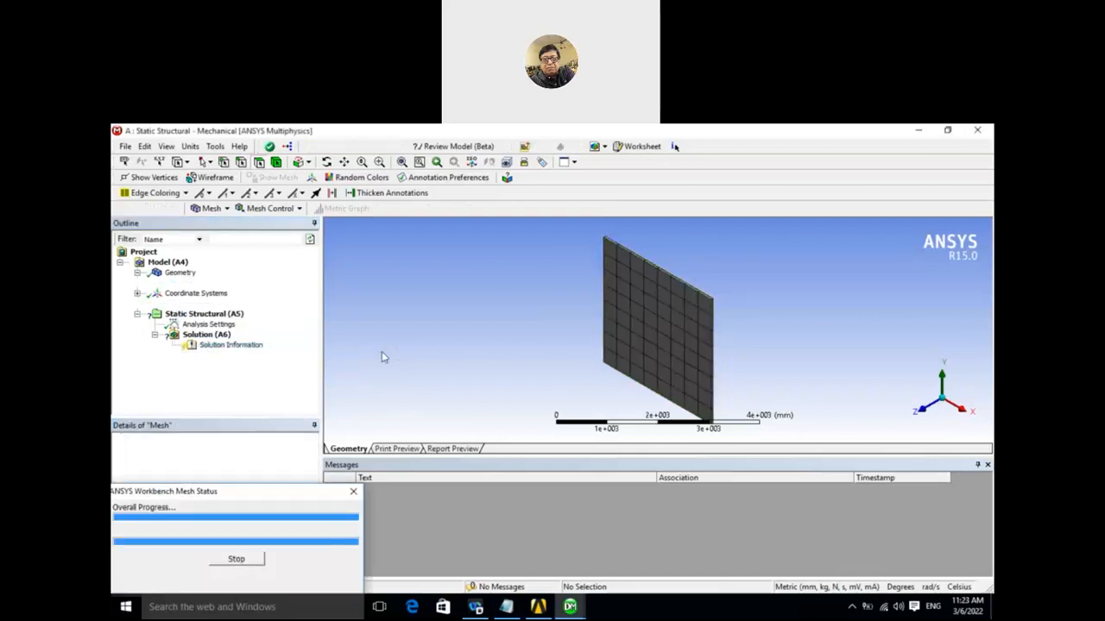
middle_drag(456, 347, 537, 280)
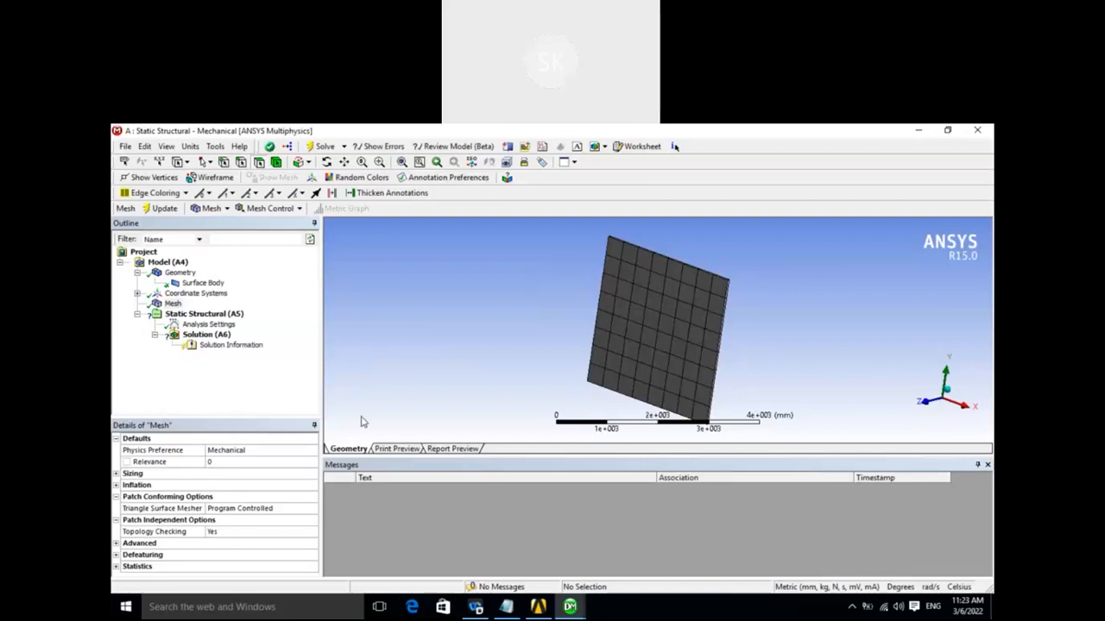
click(116, 567)
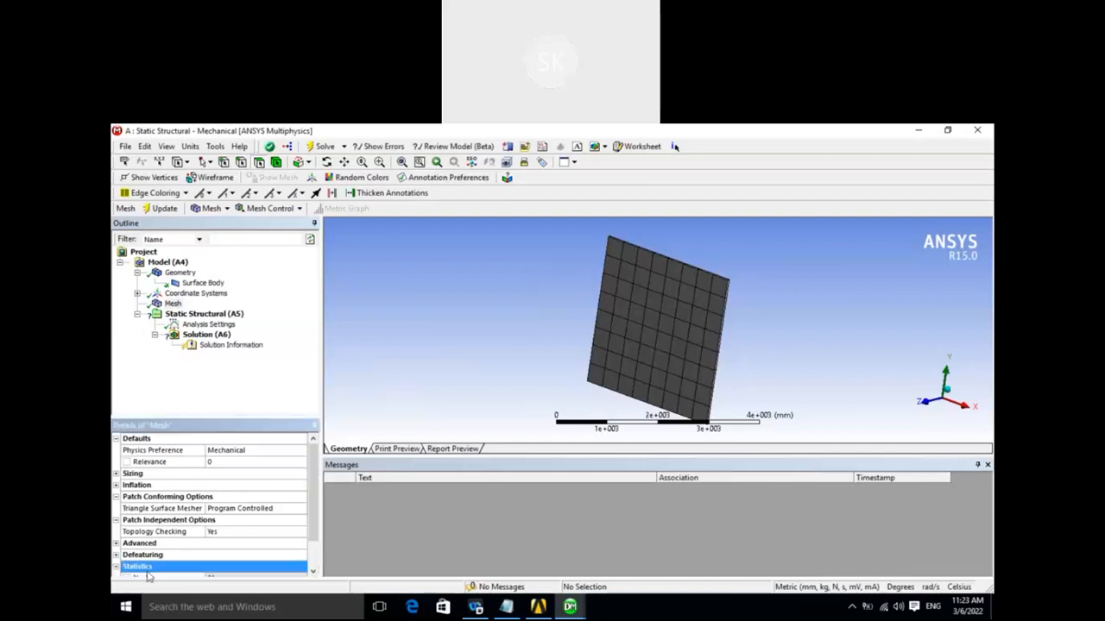
scroll(312, 498, down, 1)
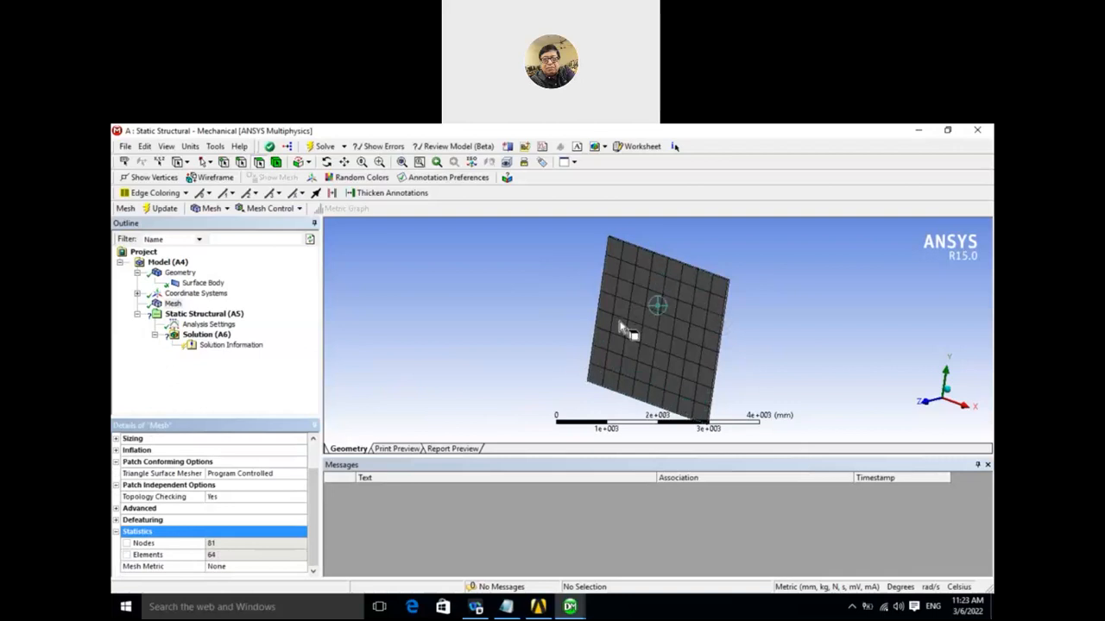
middle_drag(517, 375, 387, 365)
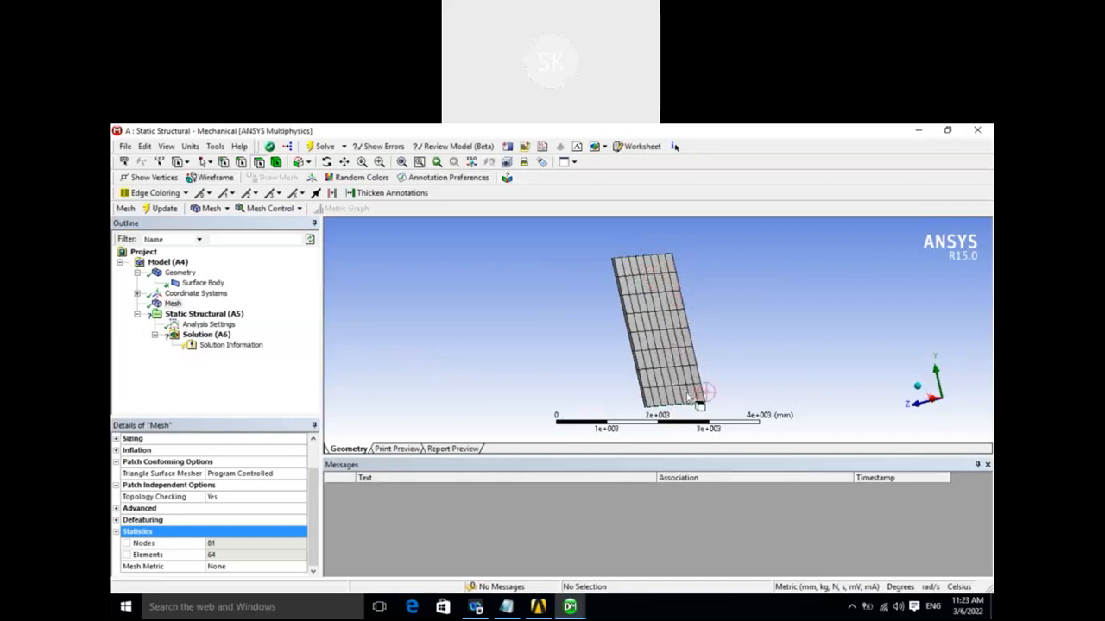
Set the surface body's thickness to 100 mm.
middle_drag(586, 374, 642, 382)
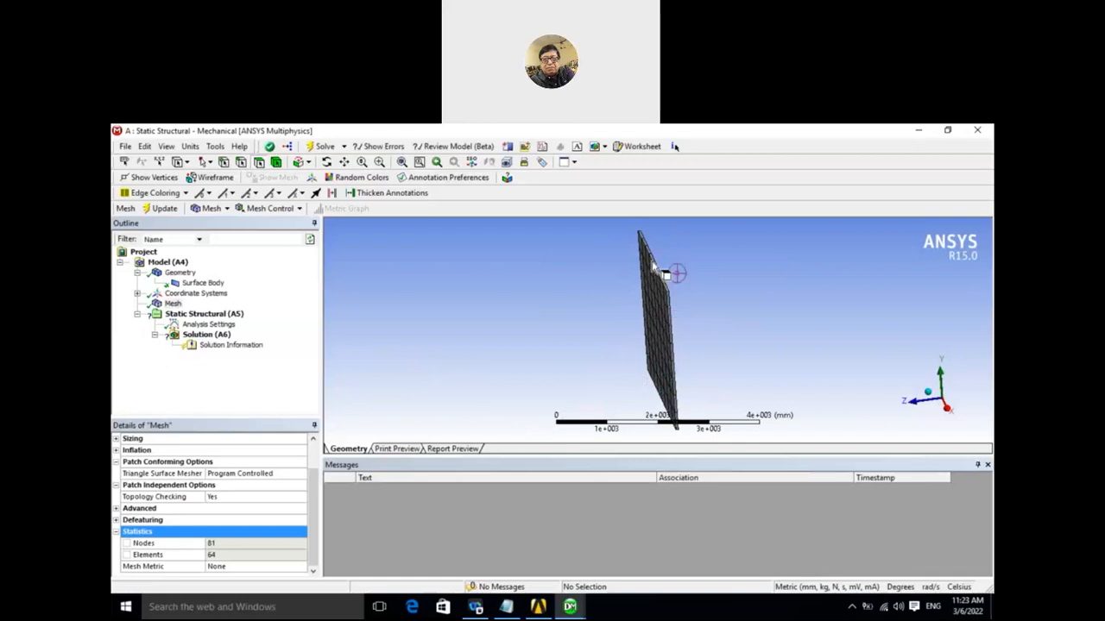
middle_drag(692, 318, 703, 336)
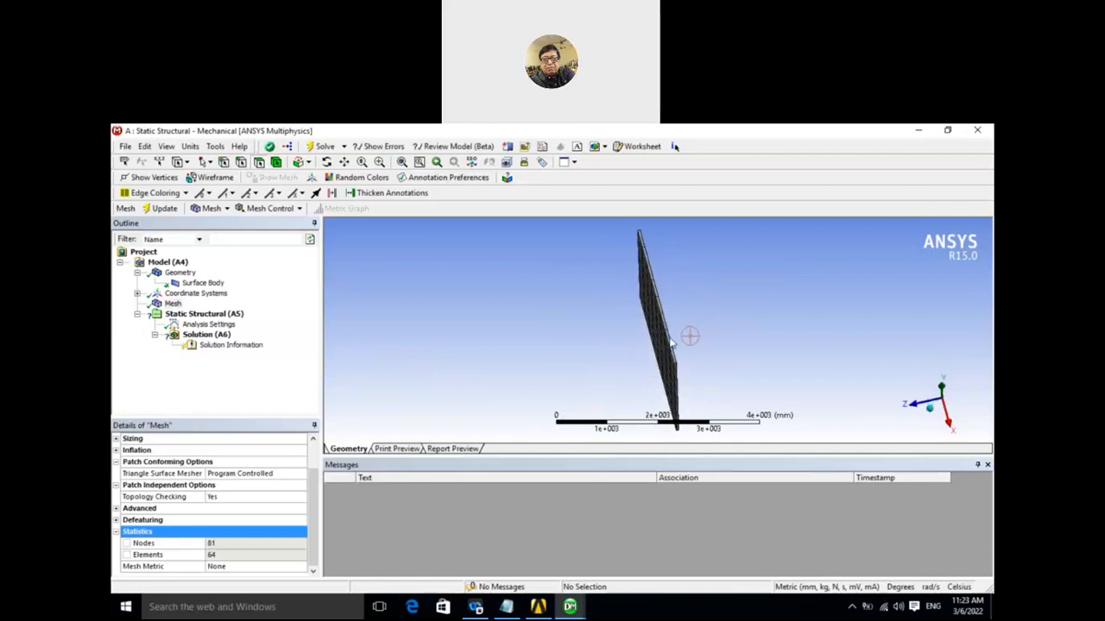
middle_drag(731, 379, 793, 361)
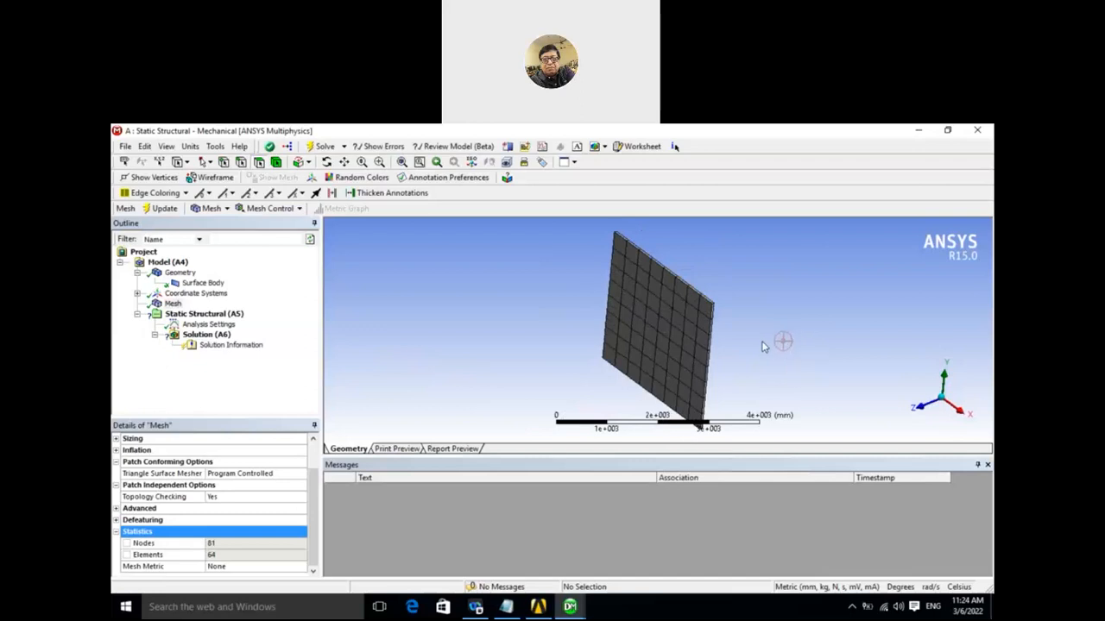
mouse_move(774, 330)
middle_down()
mouse_move(786, 308)
mouse_move(774, 336)
middle_up()
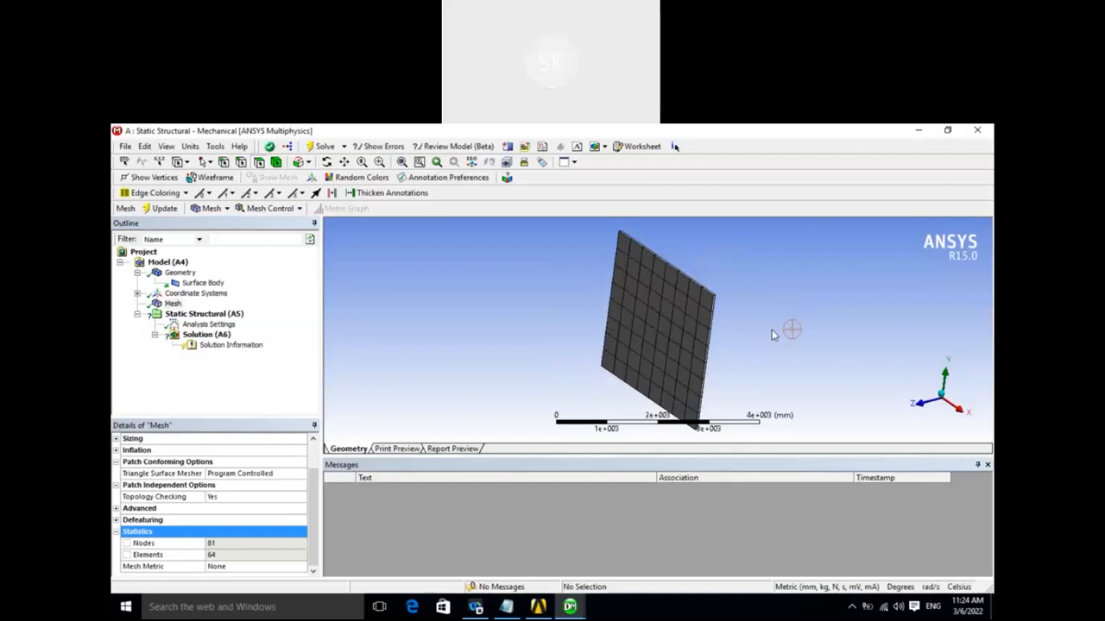
mouse_move(773, 335)
middle_down()
mouse_move(794, 311)
mouse_move(785, 296)
mouse_move(796, 335)
mouse_move(773, 343)
middle_up()
click(206, 286)
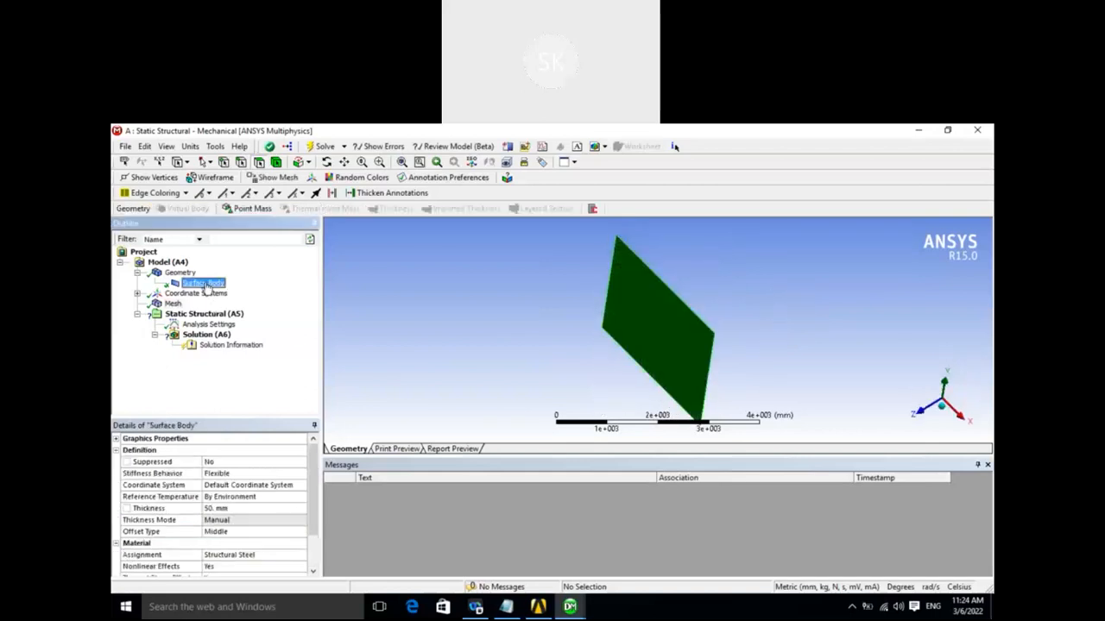
click(217, 510)
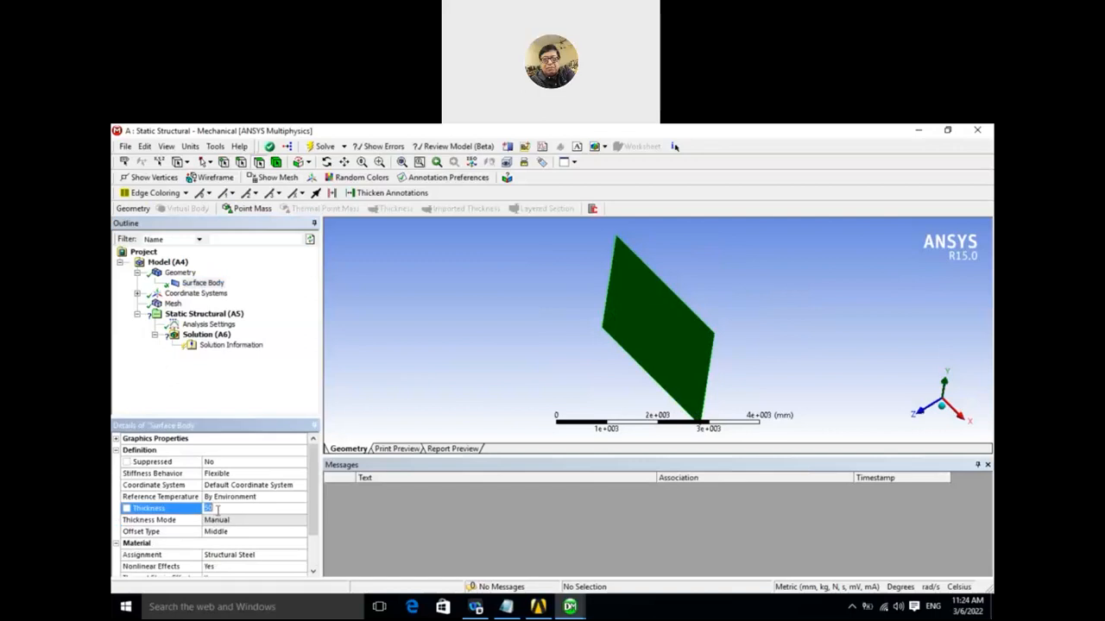
text(100)
click(411, 371)
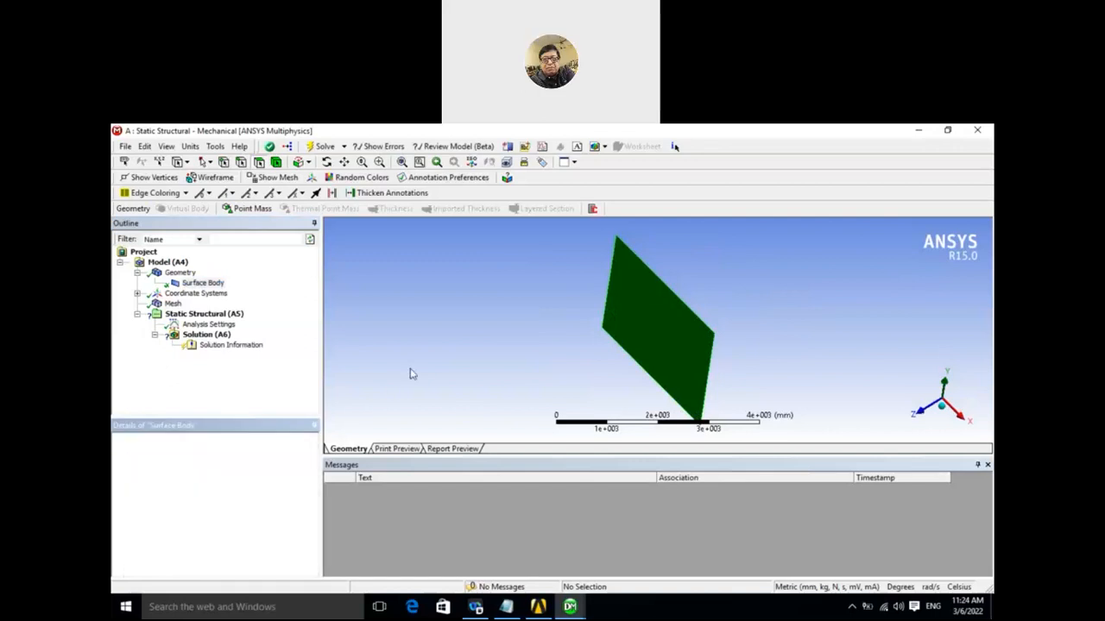
Inspect the plate's mesh with the changed thickness and display the Global Coordinate System on the plate.
click(173, 303)
middle_drag(466, 372, 350, 344)
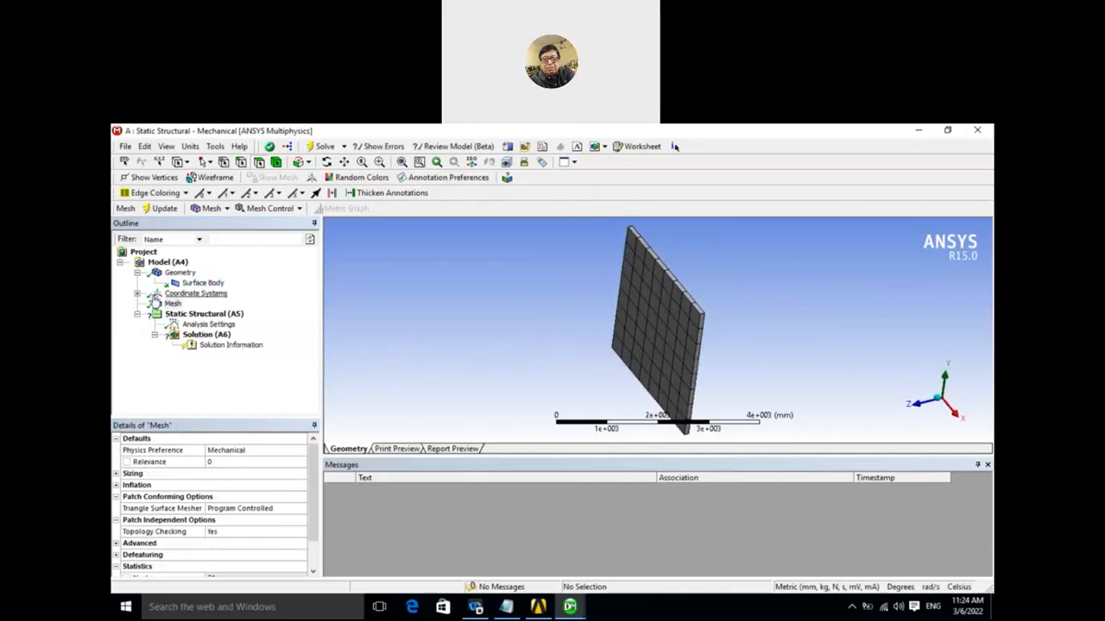
click(137, 294)
click(222, 304)
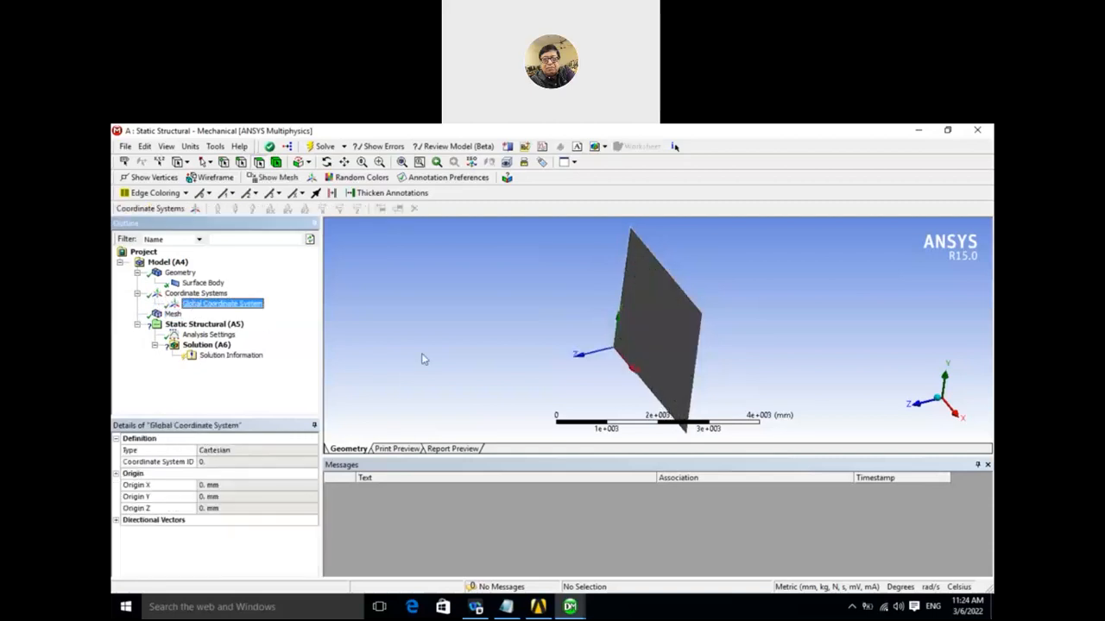
middle_drag(465, 354, 483, 320)
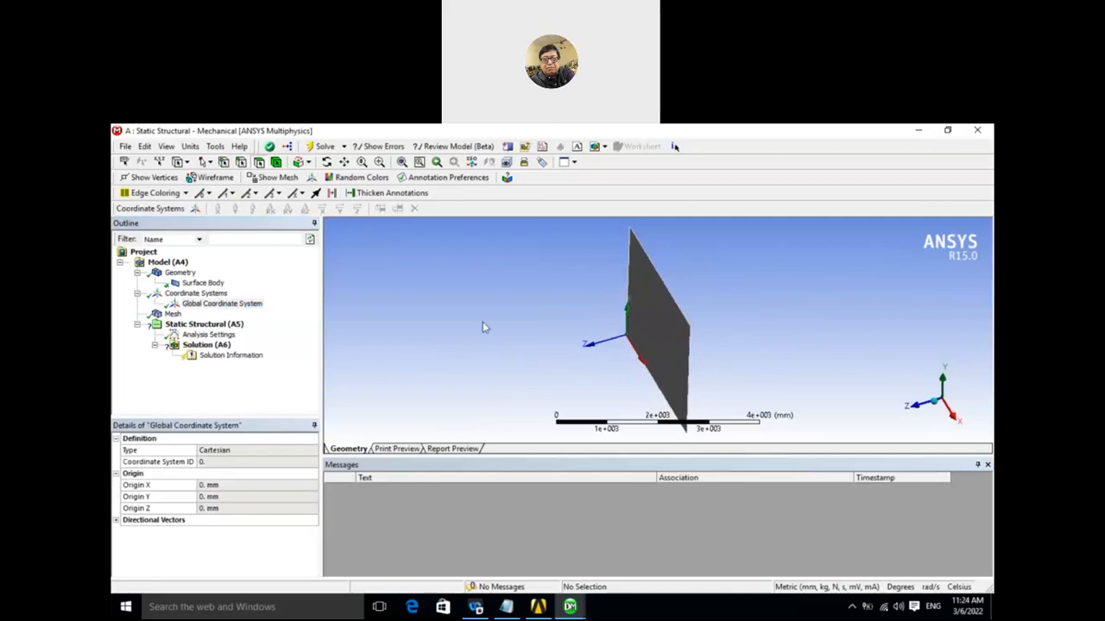
Add a Fixed Support to the Static Structural analysis and scope it to all four edges of the plate.
right_click(201, 327)
mouse_move(251, 334)
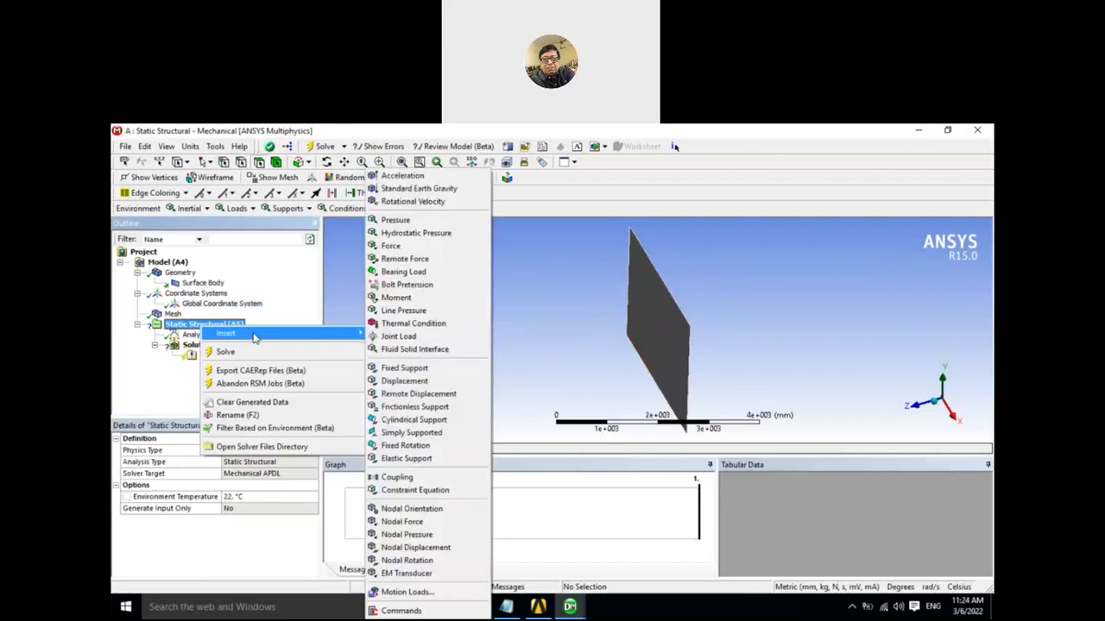
click(406, 368)
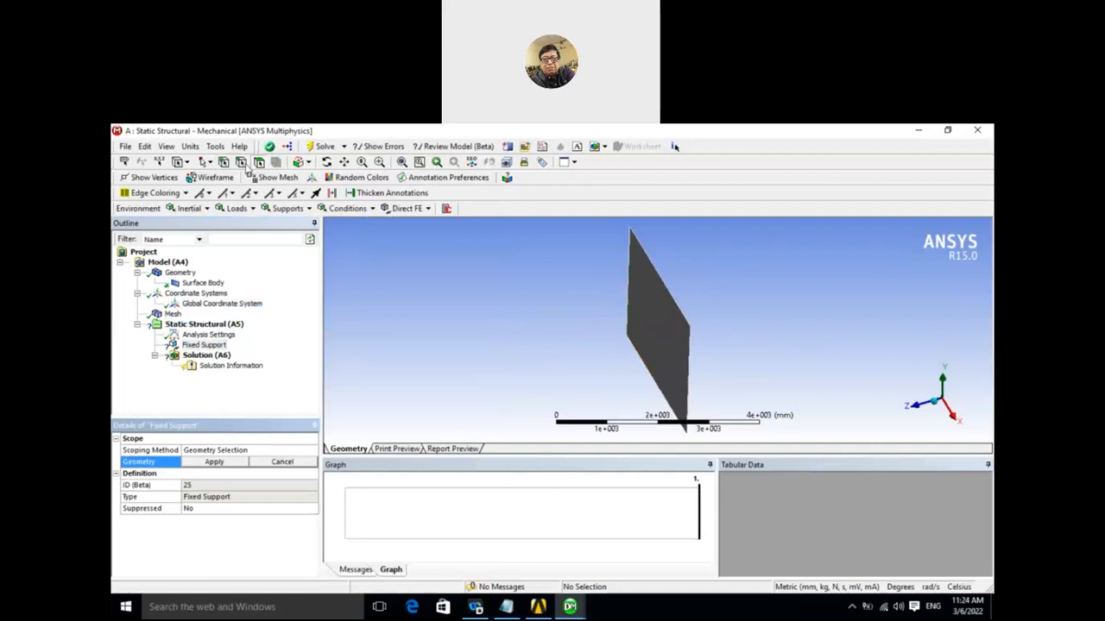
click(242, 163)
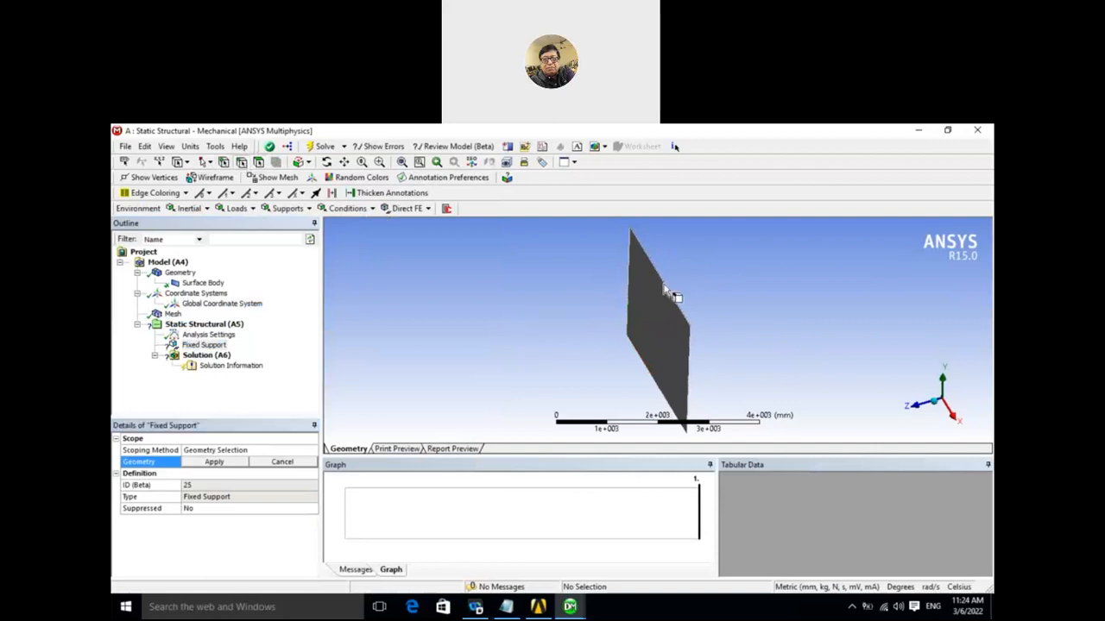
click(665, 291)
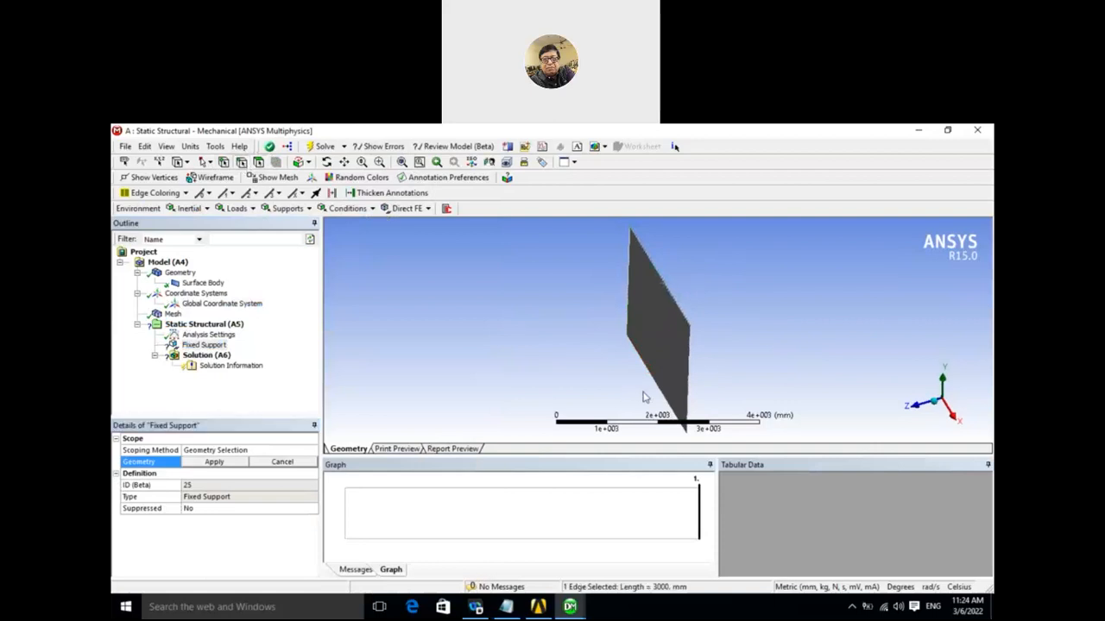
click(658, 392)
middle_drag(595, 402, 612, 378)
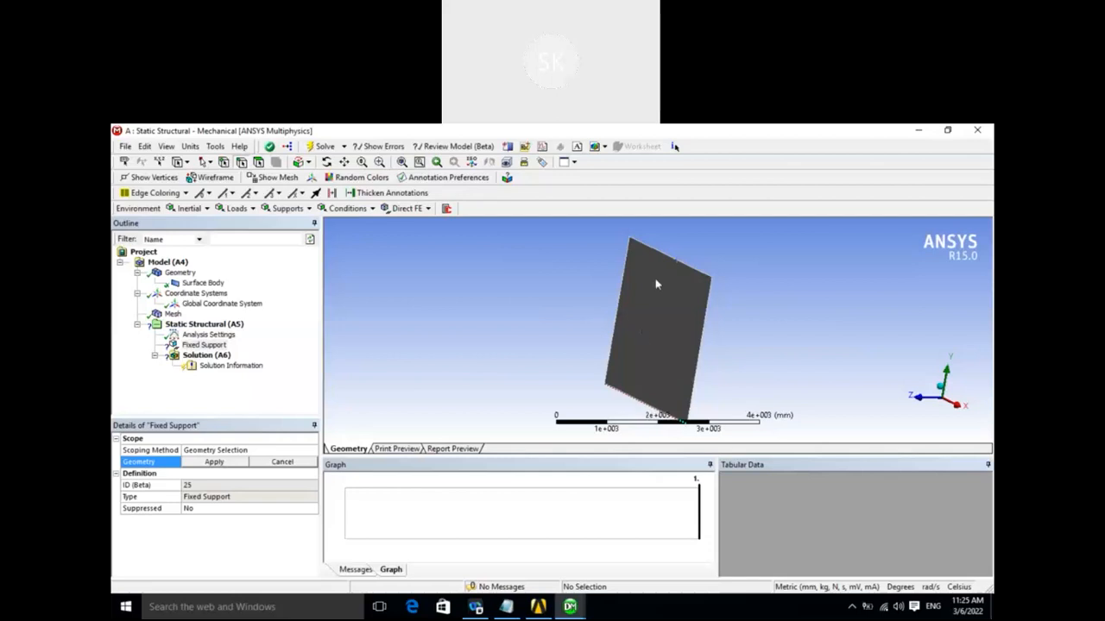
click(664, 256)
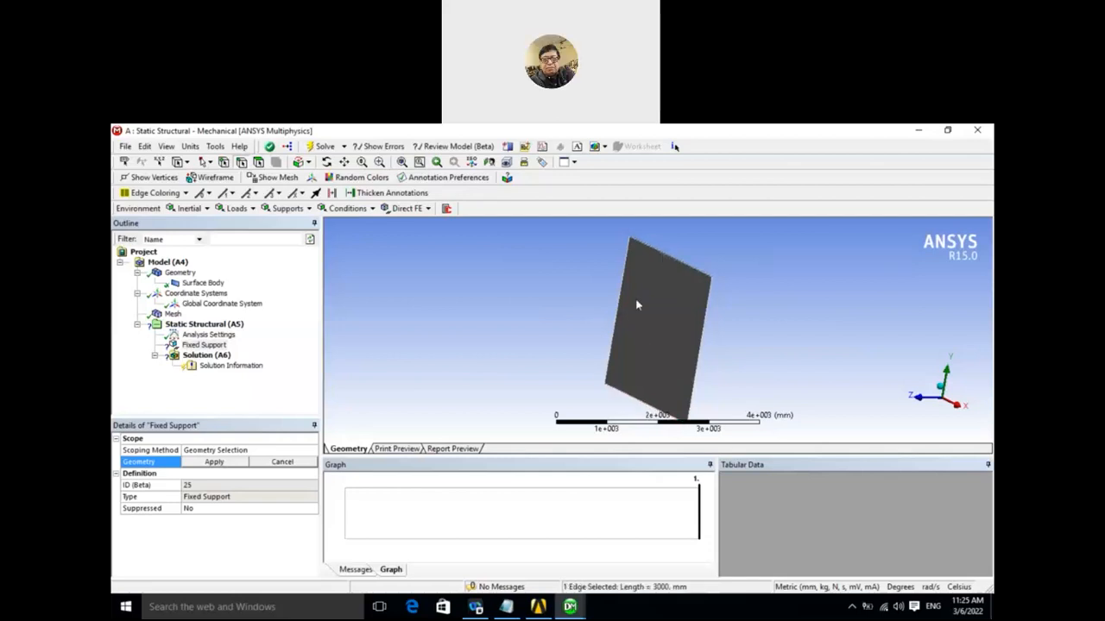
ctrl+click(625, 396)
ctrl+click(702, 352)
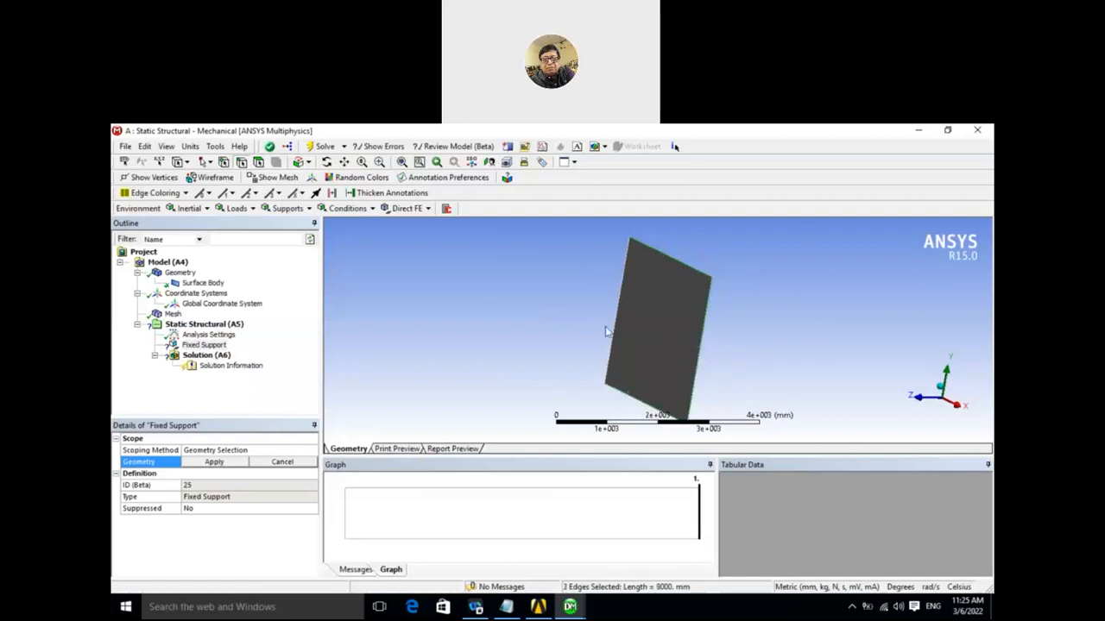
key(ctrl+a)
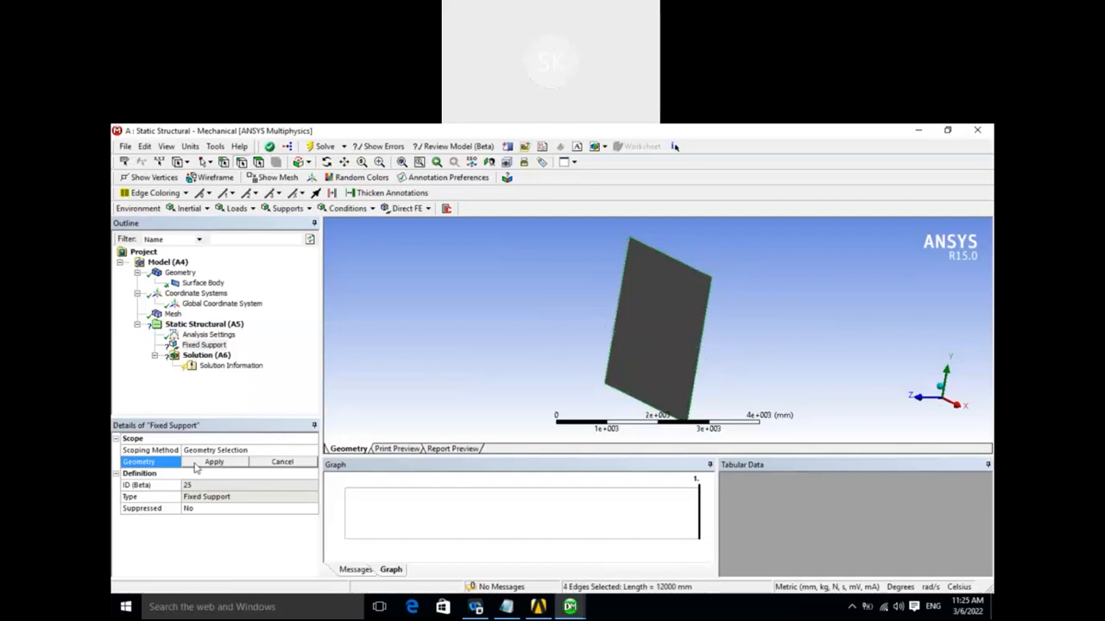
click(194, 463)
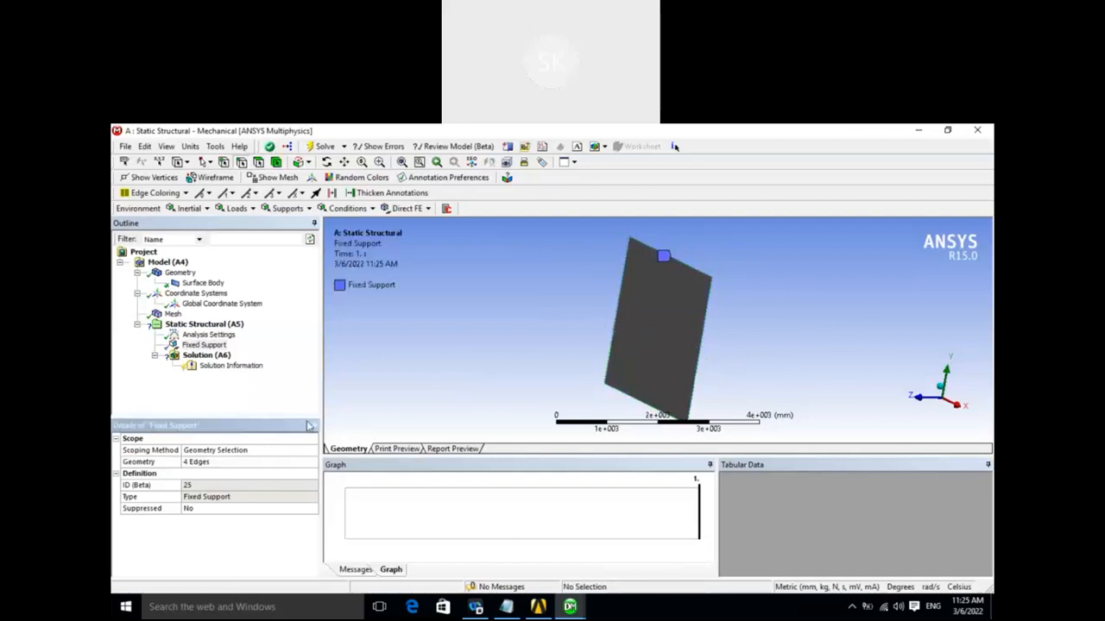
click(203, 464)
middle_drag(547, 363, 473, 384)
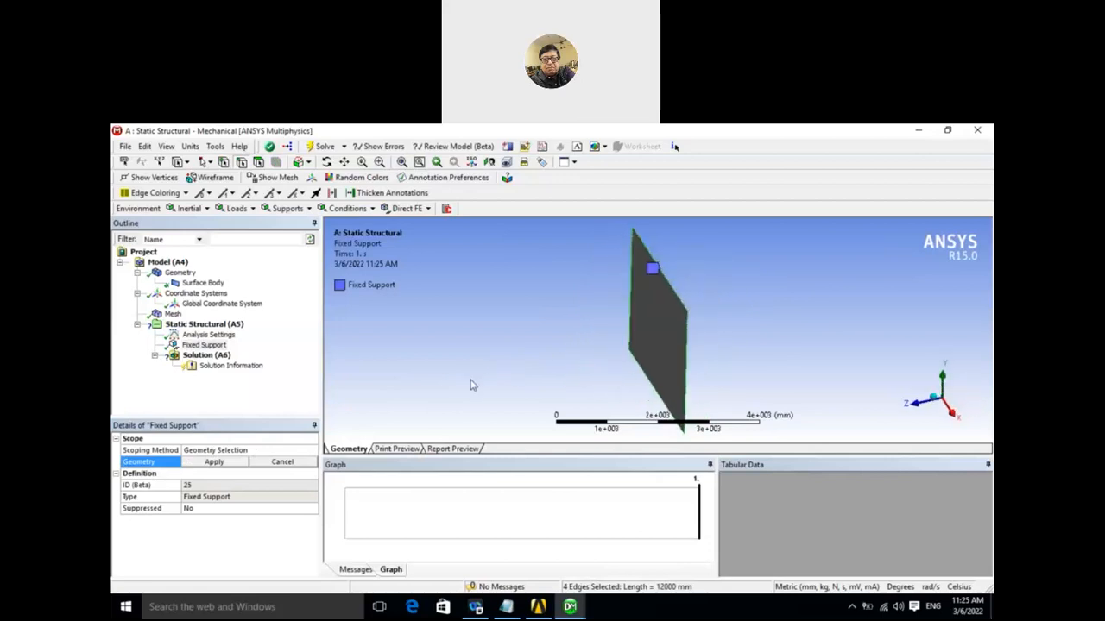
mouse_move(472, 385)
middle_down()
mouse_move(518, 375)
mouse_move(565, 453)
mouse_move(547, 362)
mouse_move(491, 380)
middle_up()
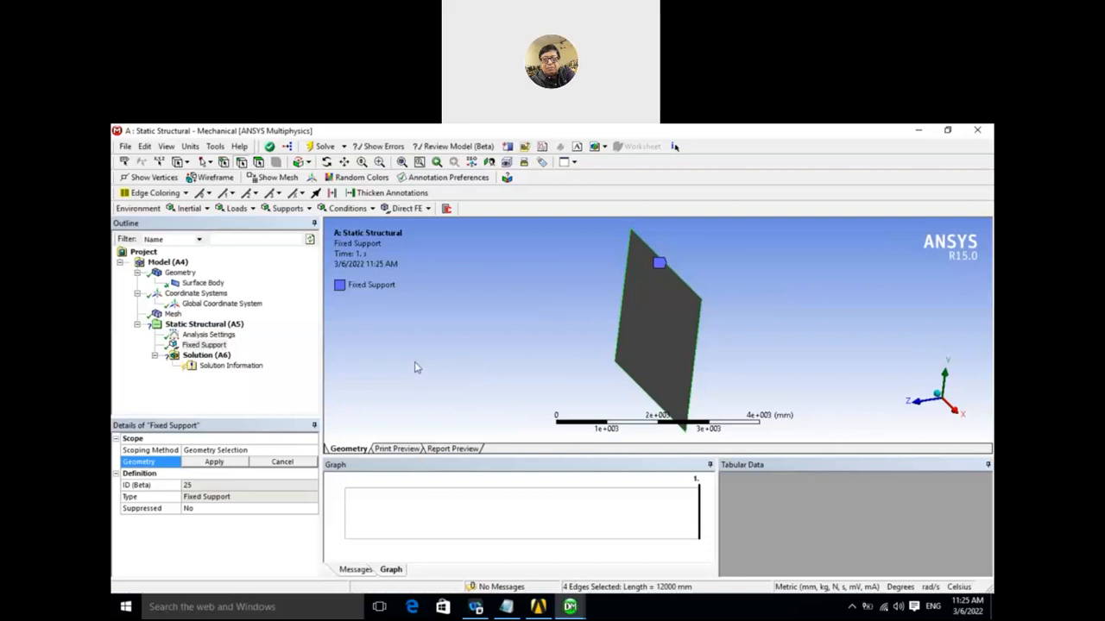
middle_drag(423, 333, 415, 401)
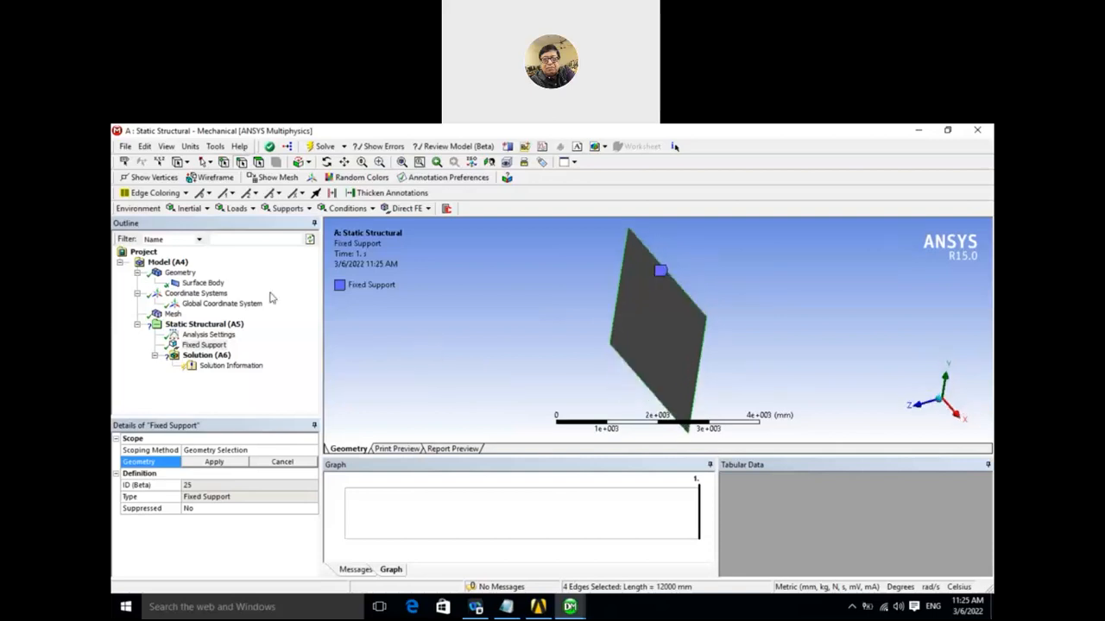
right_click(214, 330)
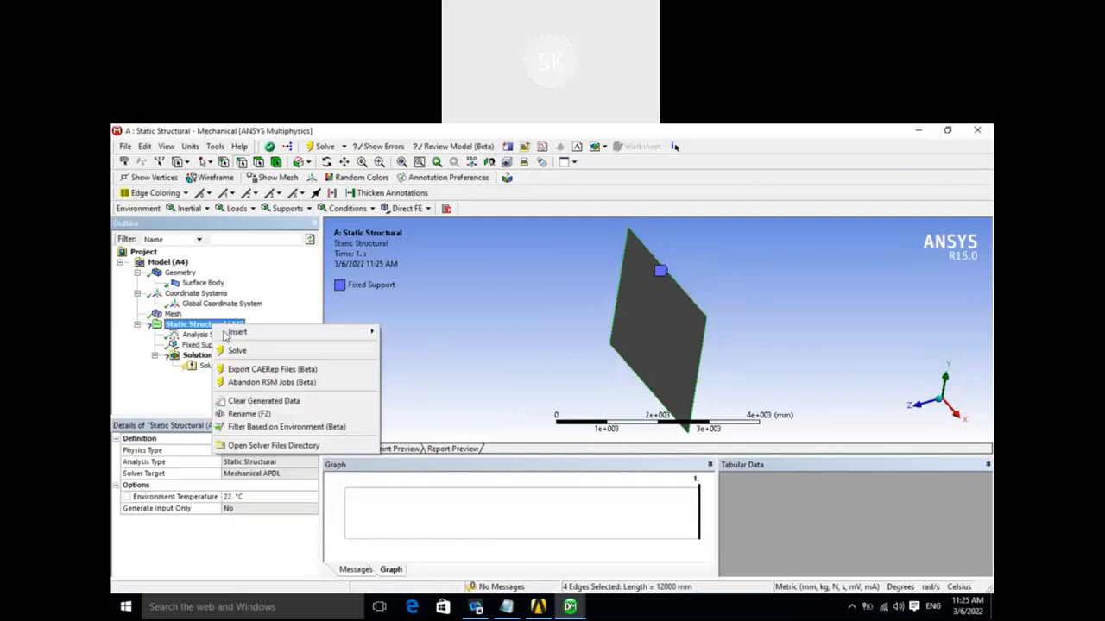
mouse_move(259, 331)
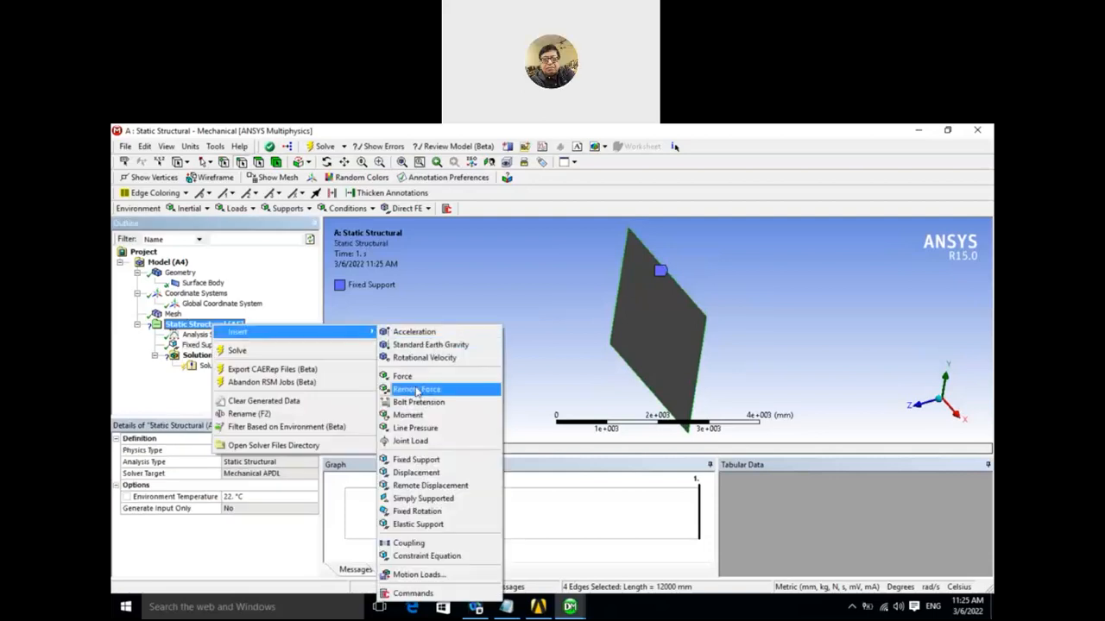
click(524, 295)
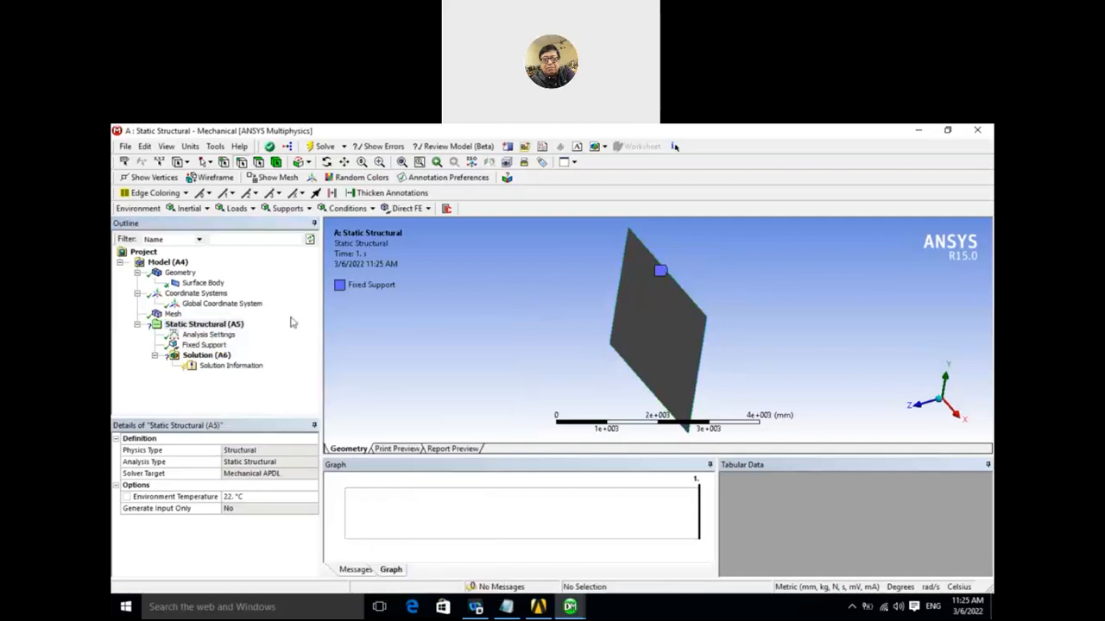
Add a Hydrostatic Pressure load to the Static Structural analysis and scope it to the plate's face.
right_click(224, 325)
mouse_move(276, 333)
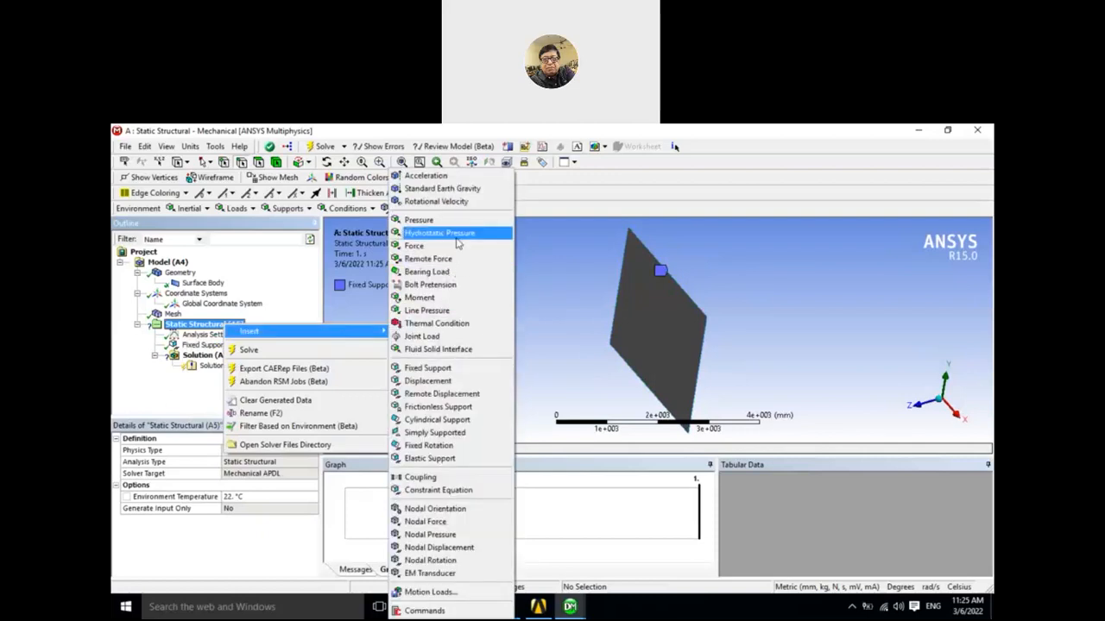
click(456, 235)
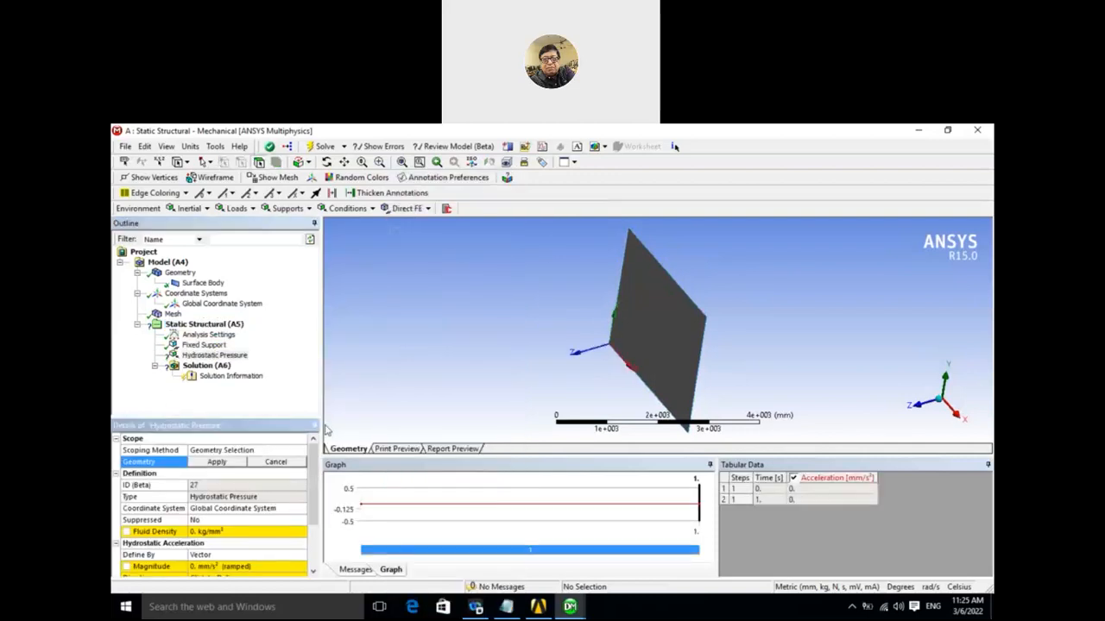
drag(314, 463, 310, 502)
scroll(310, 502, up, 3)
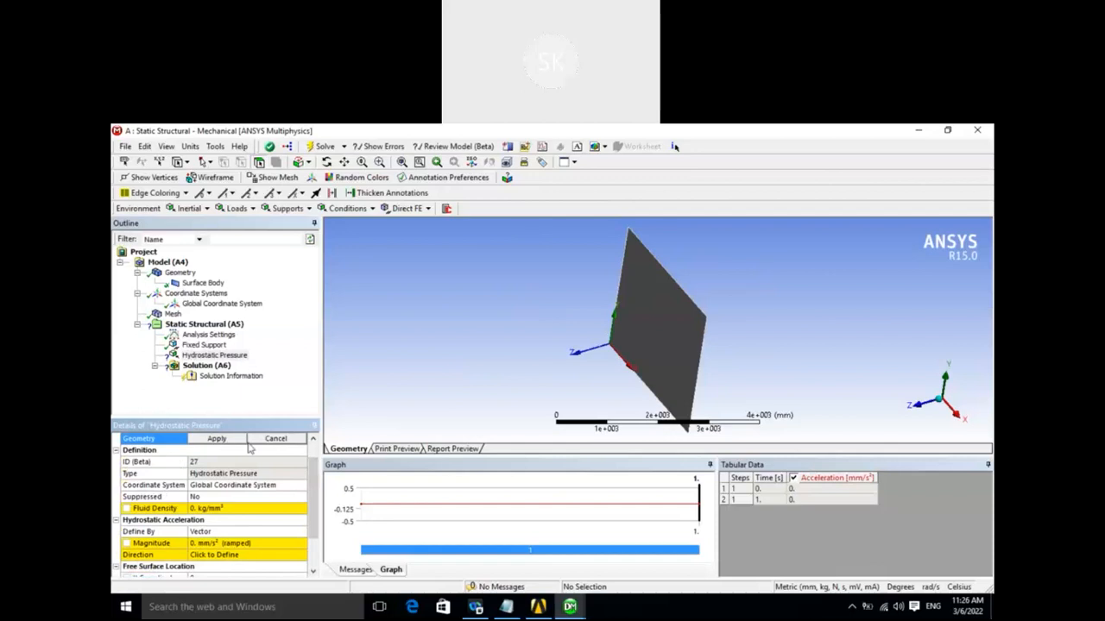
click(217, 438)
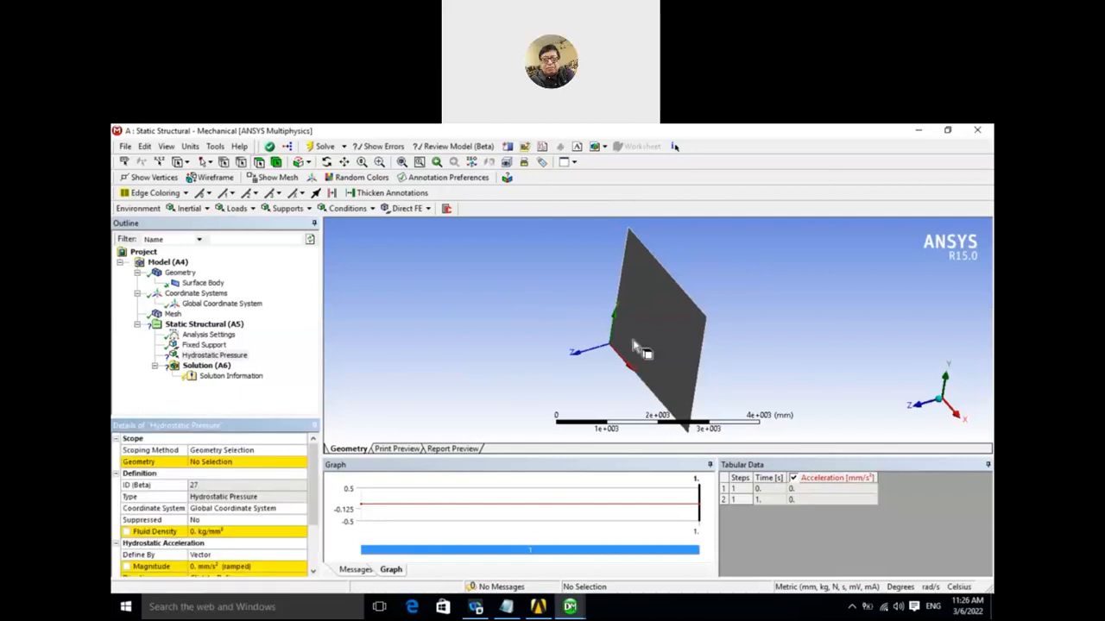
click(664, 333)
click(232, 462)
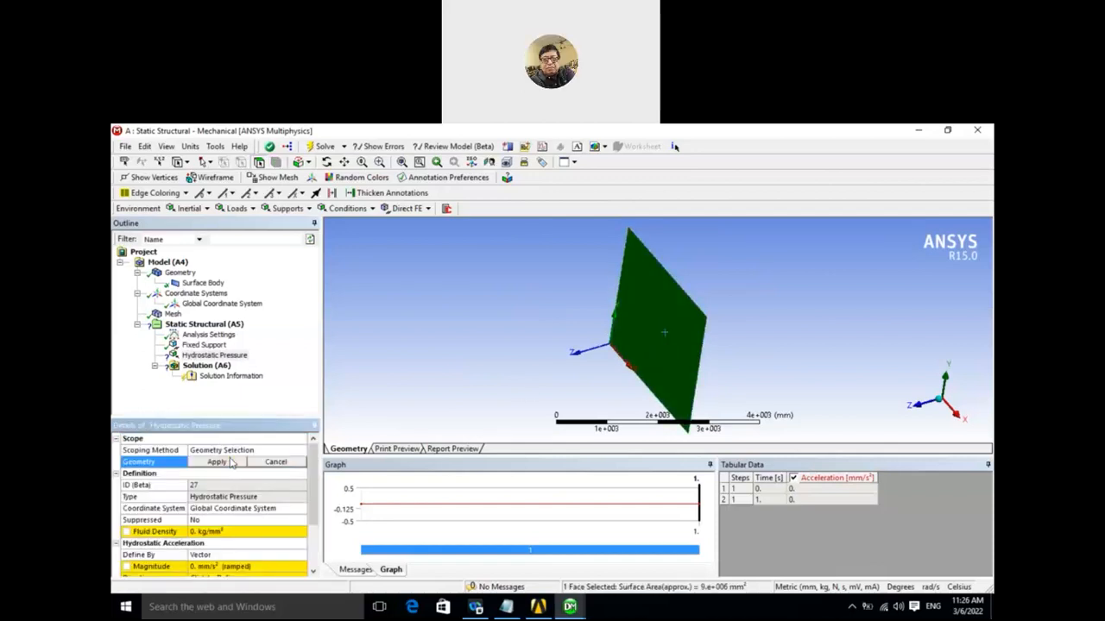
click(212, 463)
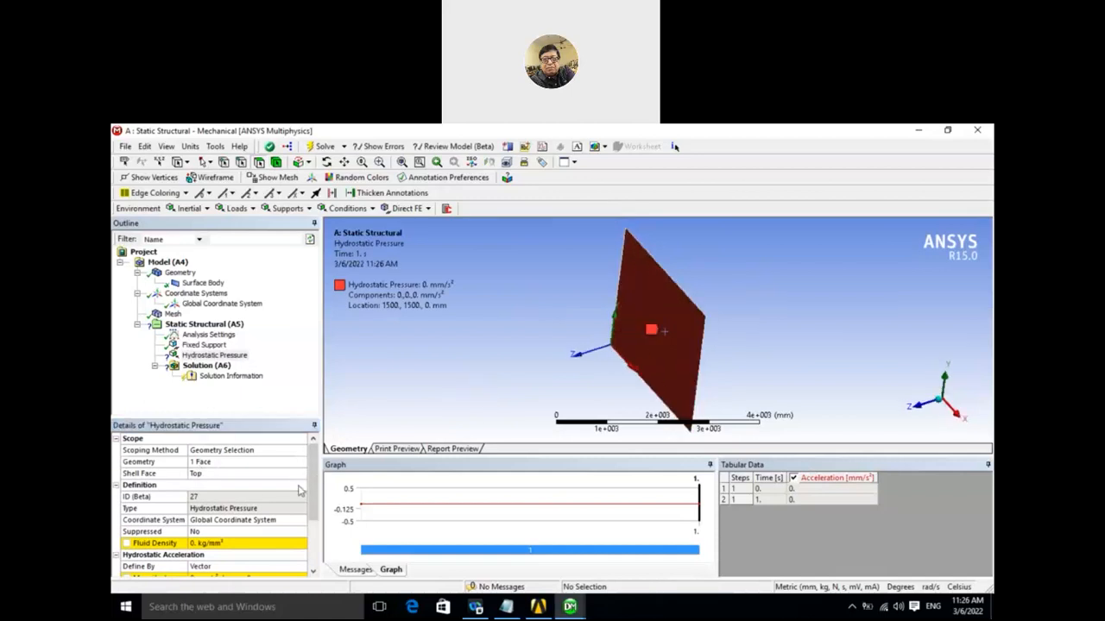
Set the Hydrostatic Pressure load's fluid density to 1000 kg/mm³.
scroll(318, 485, down, 2)
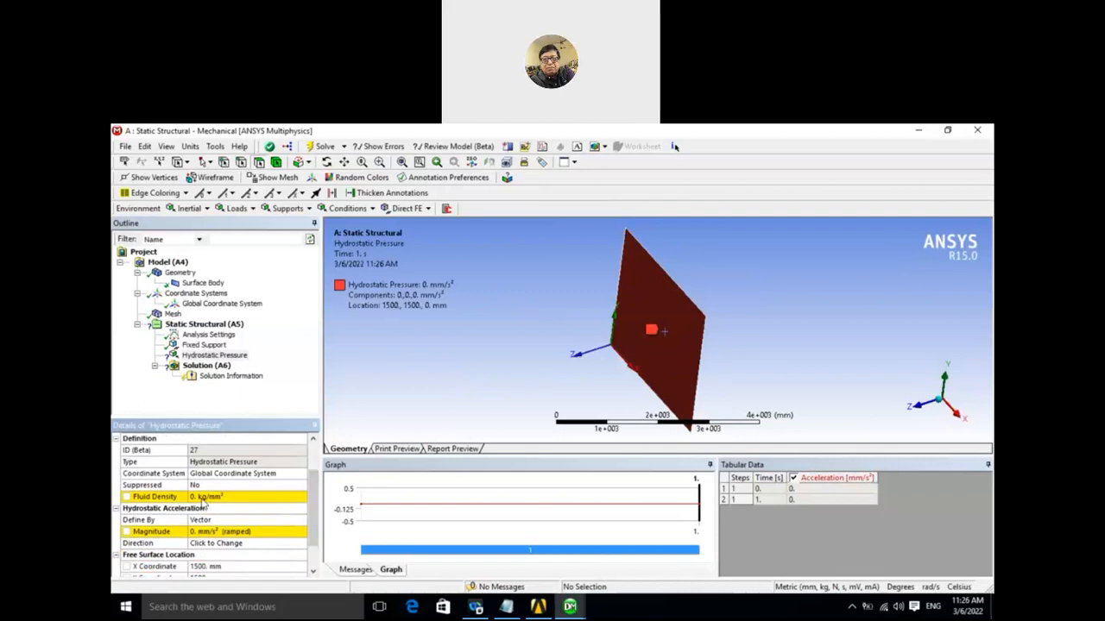
click(202, 498)
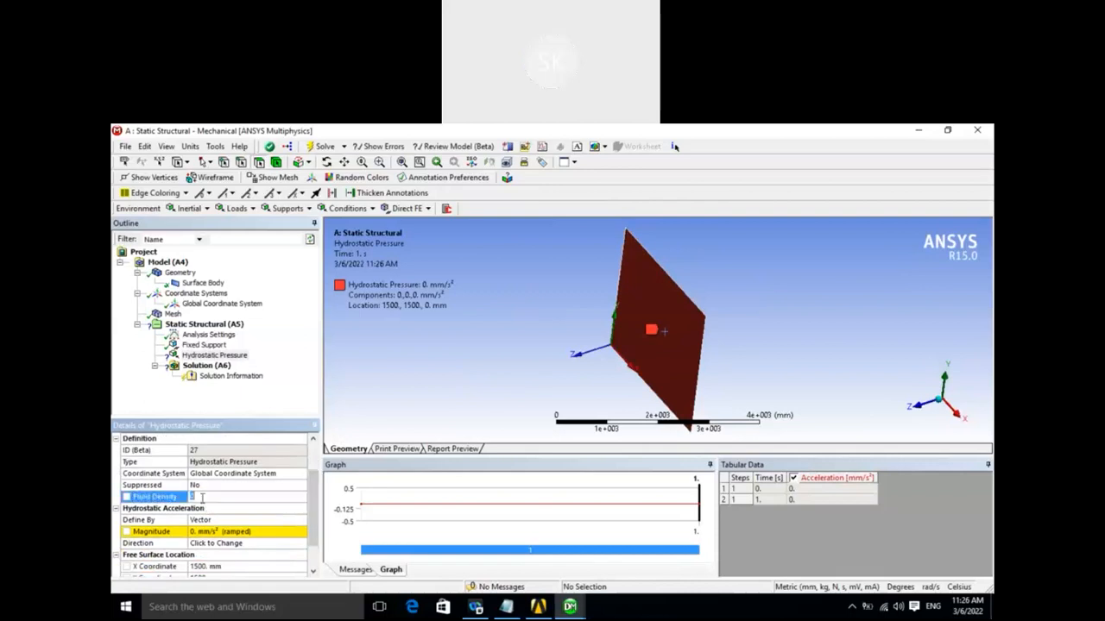
text(100)
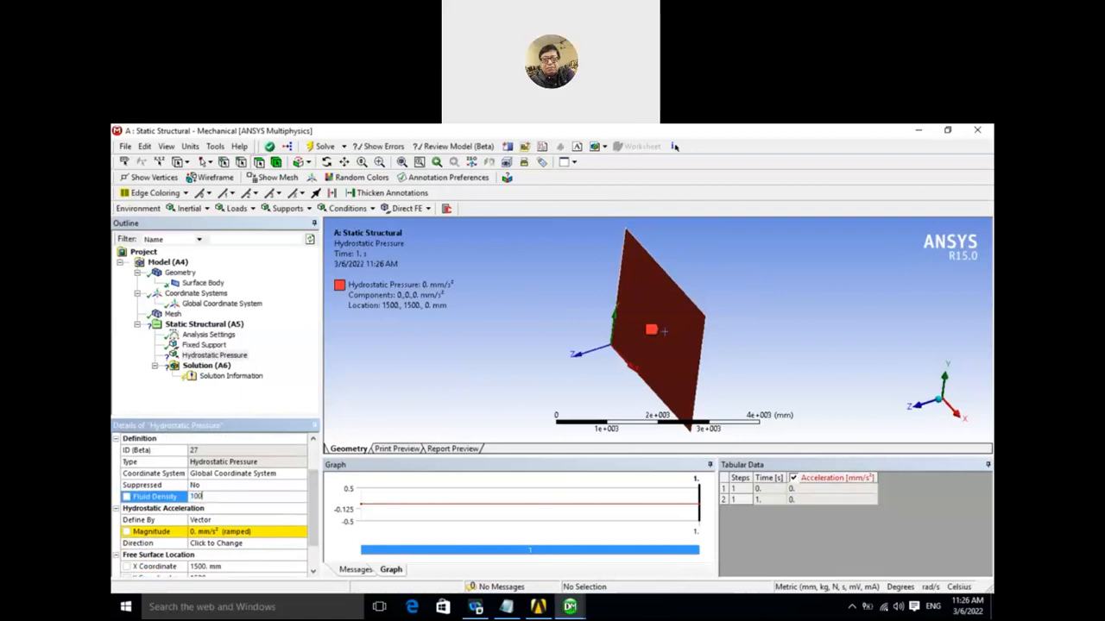
text(0)
key(Return)
Define the hydrostatic acceleration by Components and set its Z component to -500 mm/s².
click(202, 533)
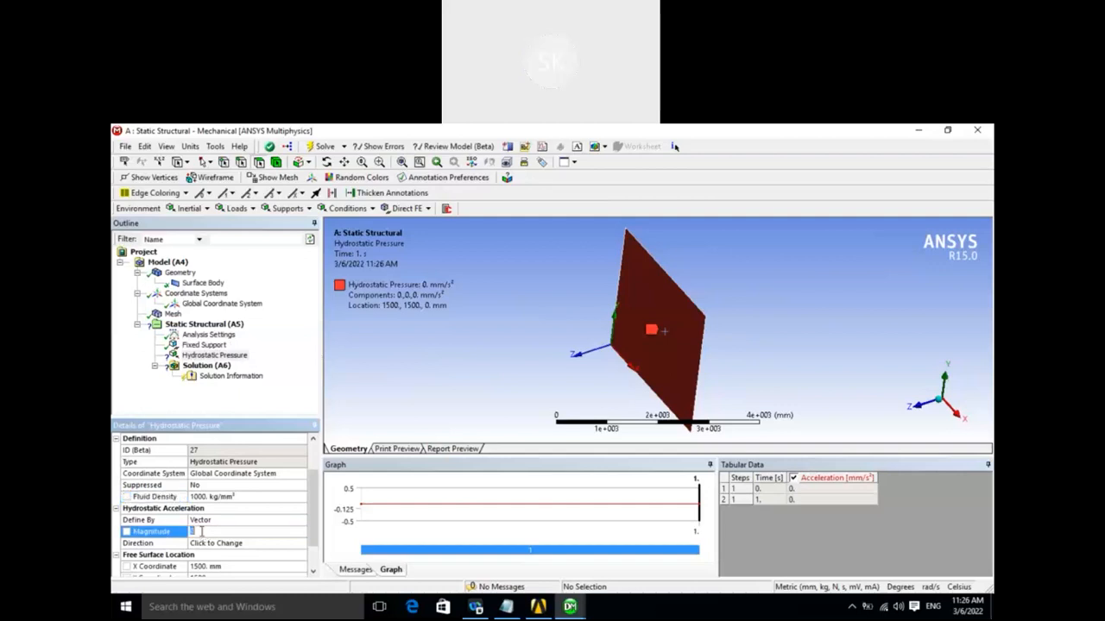
click(222, 522)
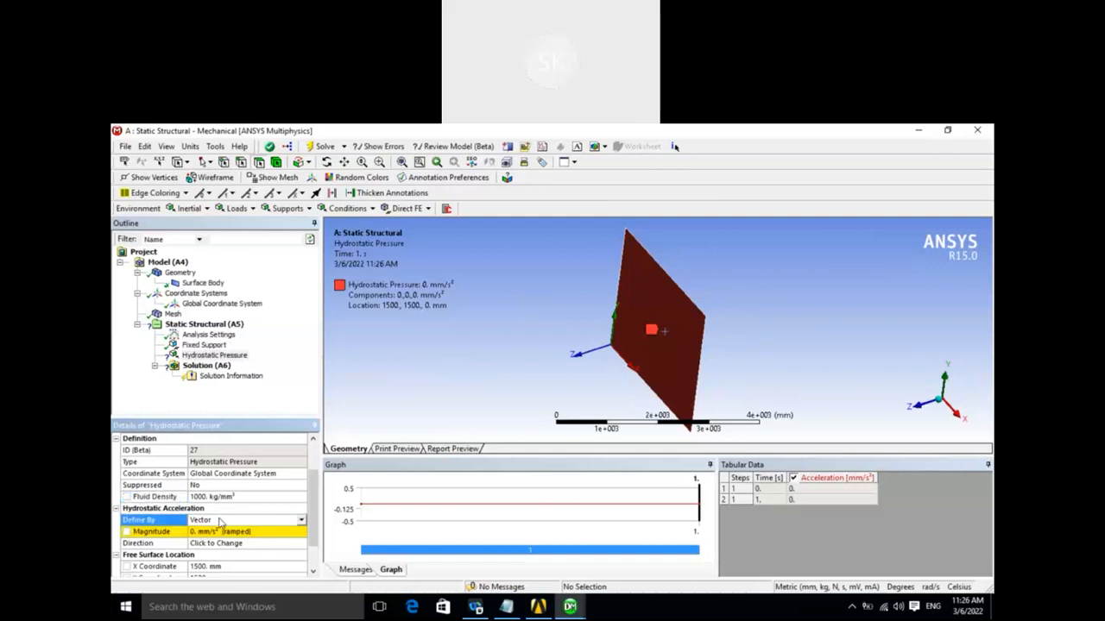
click(303, 522)
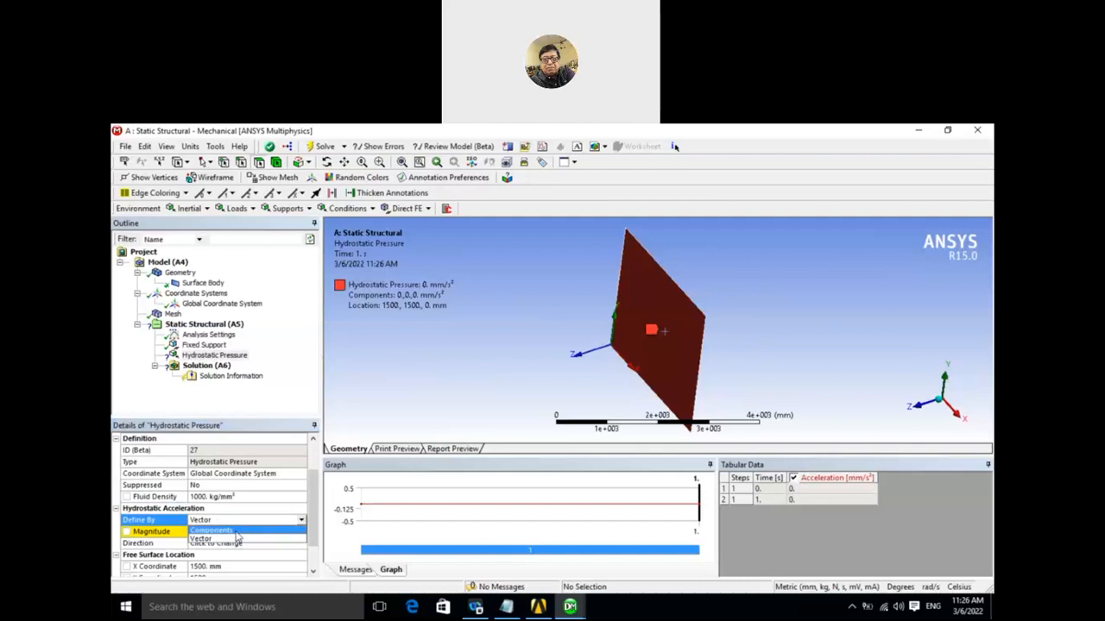
click(239, 539)
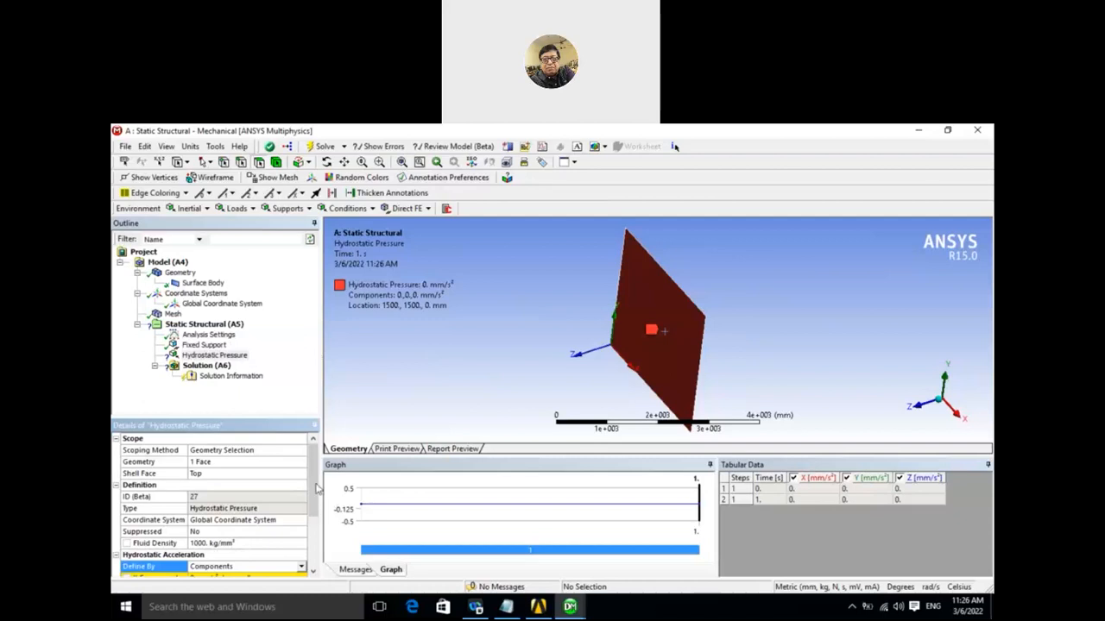
scroll(259, 509, down, 3)
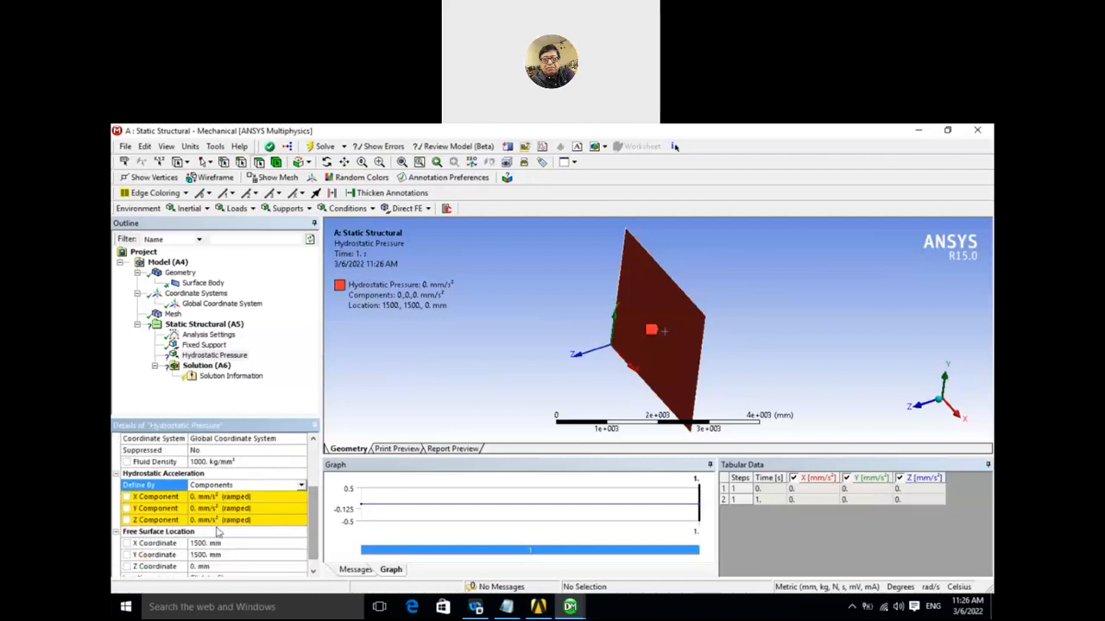
click(207, 520)
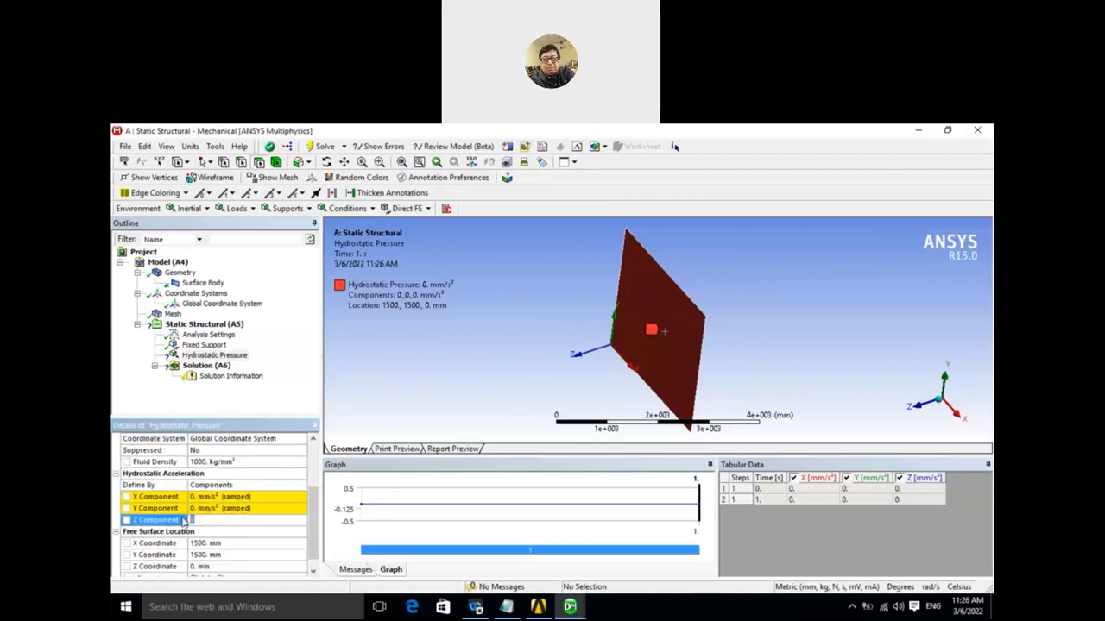
key(BackSpace)
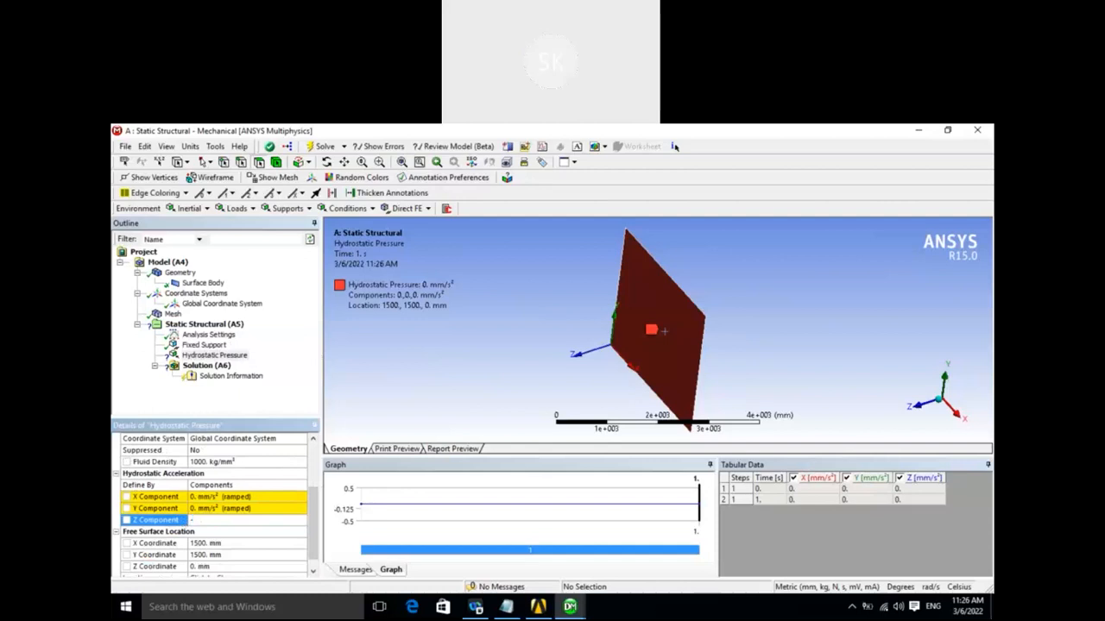
text(-980)
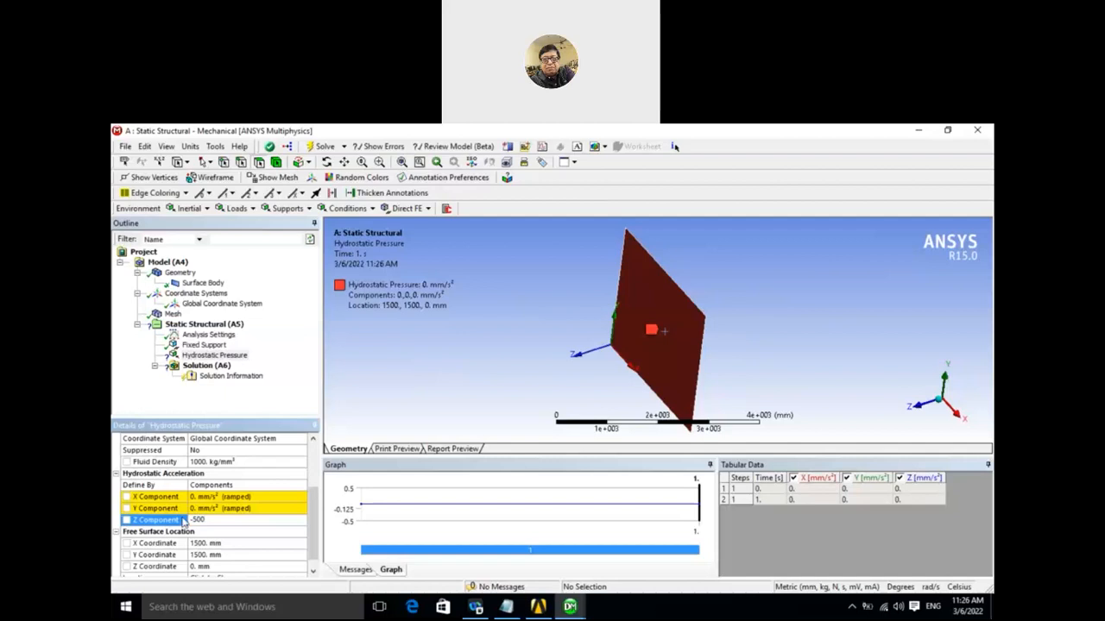
key(Return)
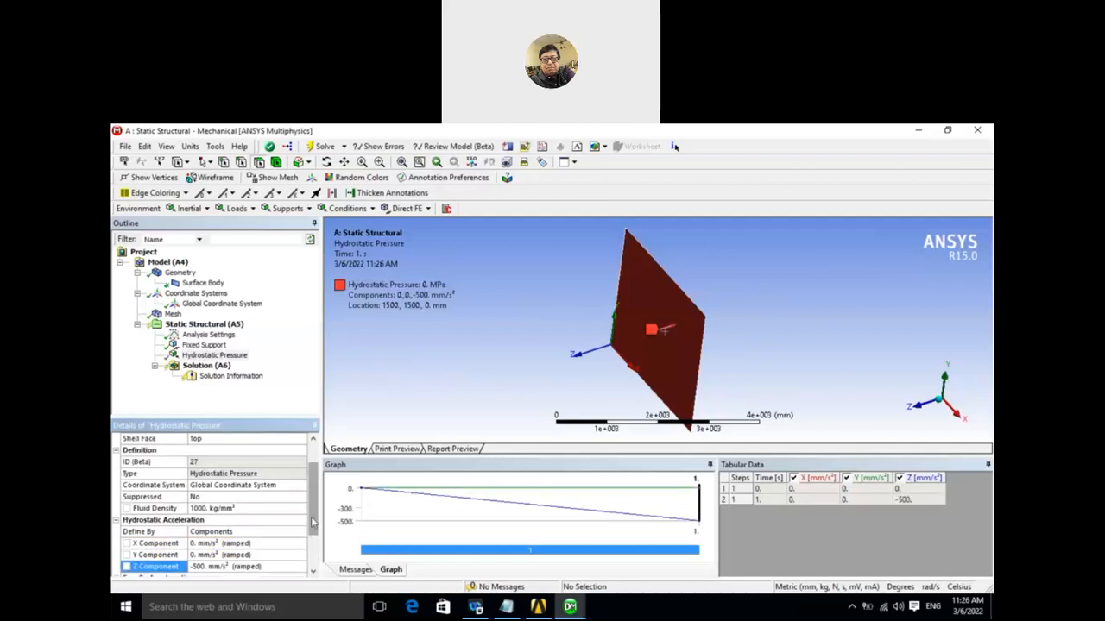
Set the X coordinate of the hydrostatic load's free surface location to 3000 mm.
scroll(309, 521, down, 2)
scroll(306, 522, up, 4)
scroll(313, 535, down, 4)
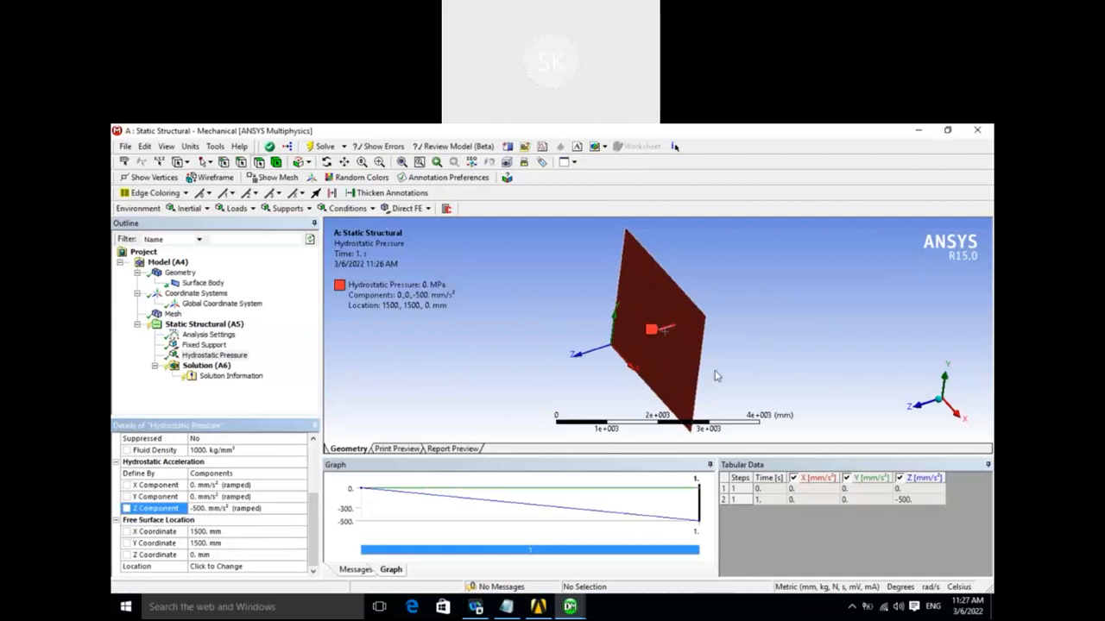
click(207, 543)
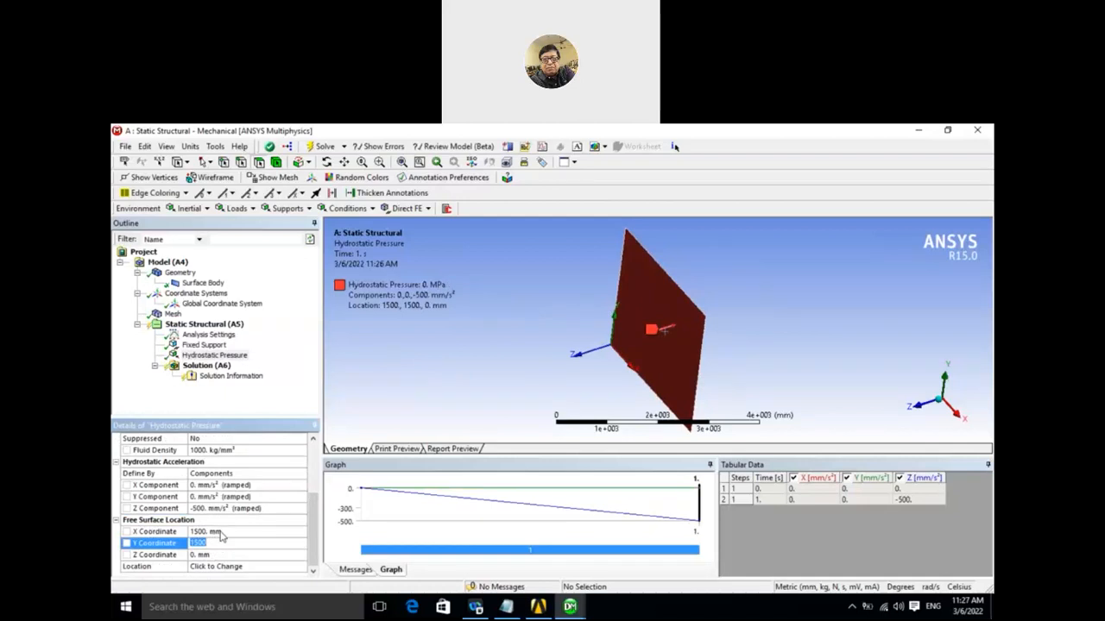
click(221, 532)
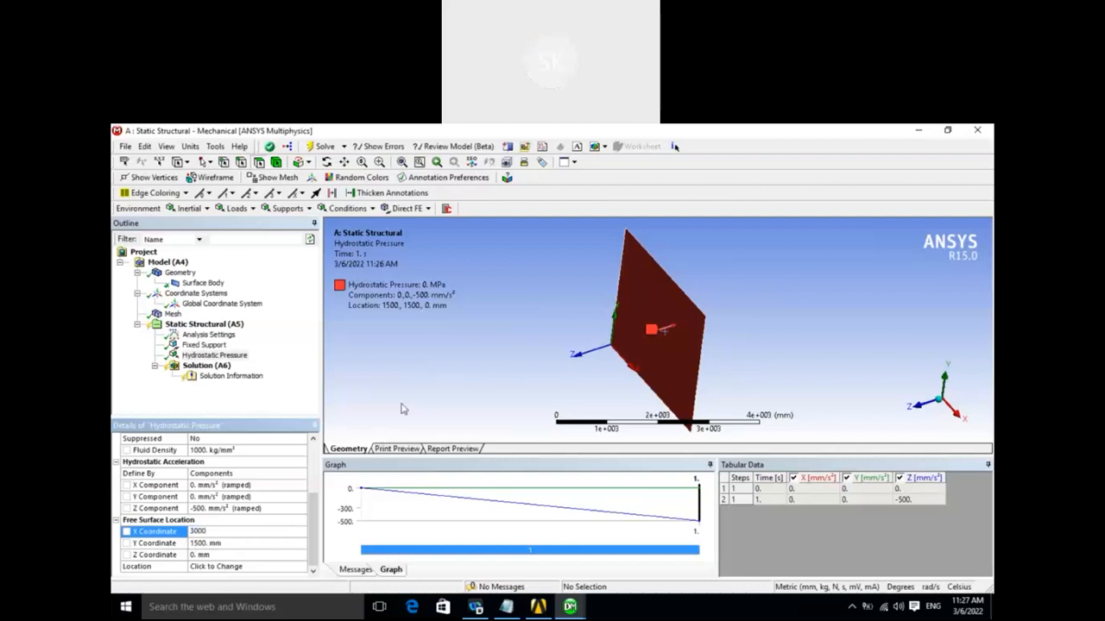
key(Return)
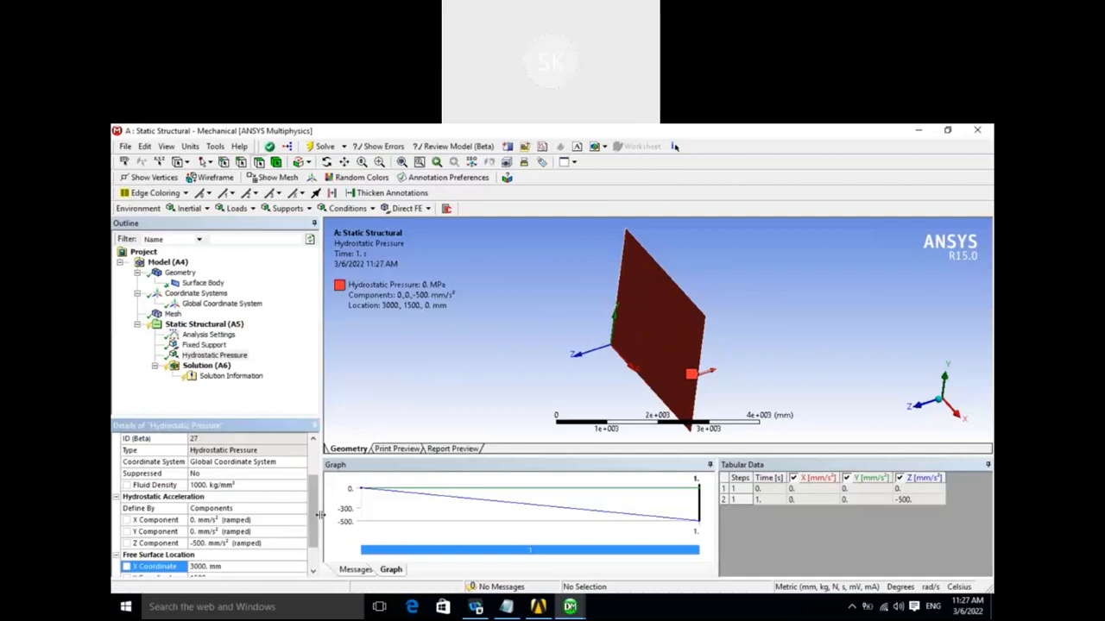
scroll(320, 533, down, 1)
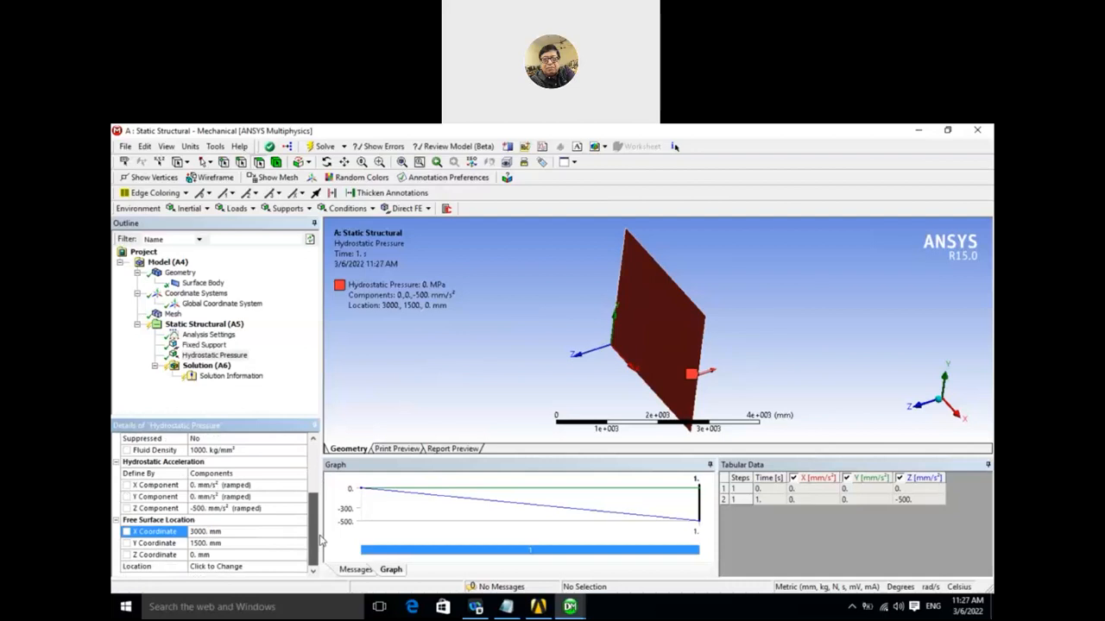
scroll(319, 533, up, 3)
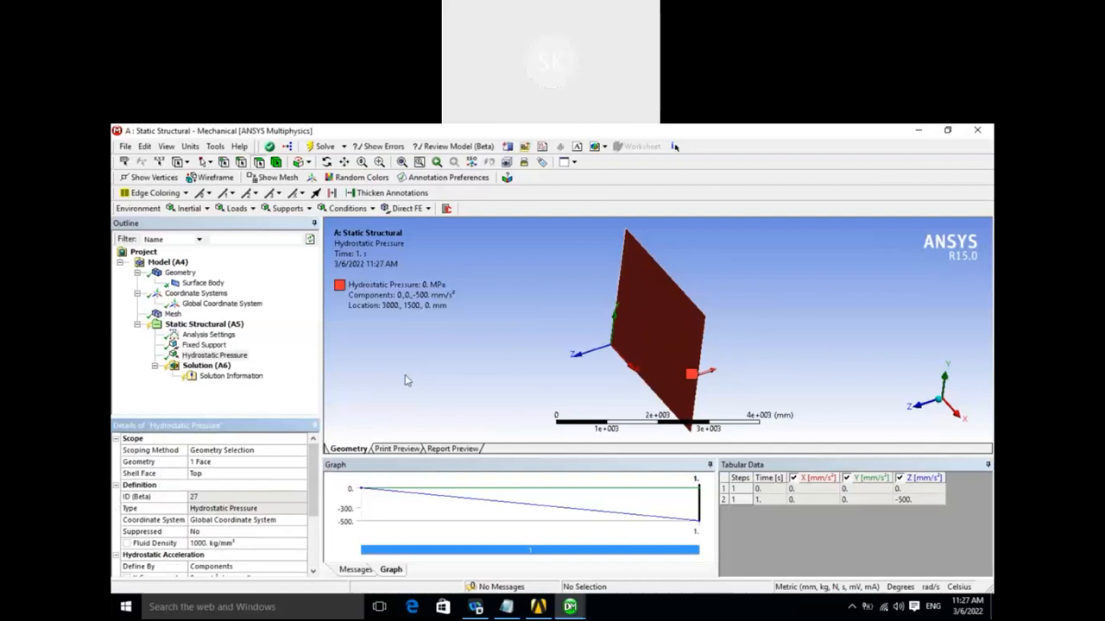
Solve the static structural analysis and evaluate a Total Deformation result for the plate.
right_click(222, 369)
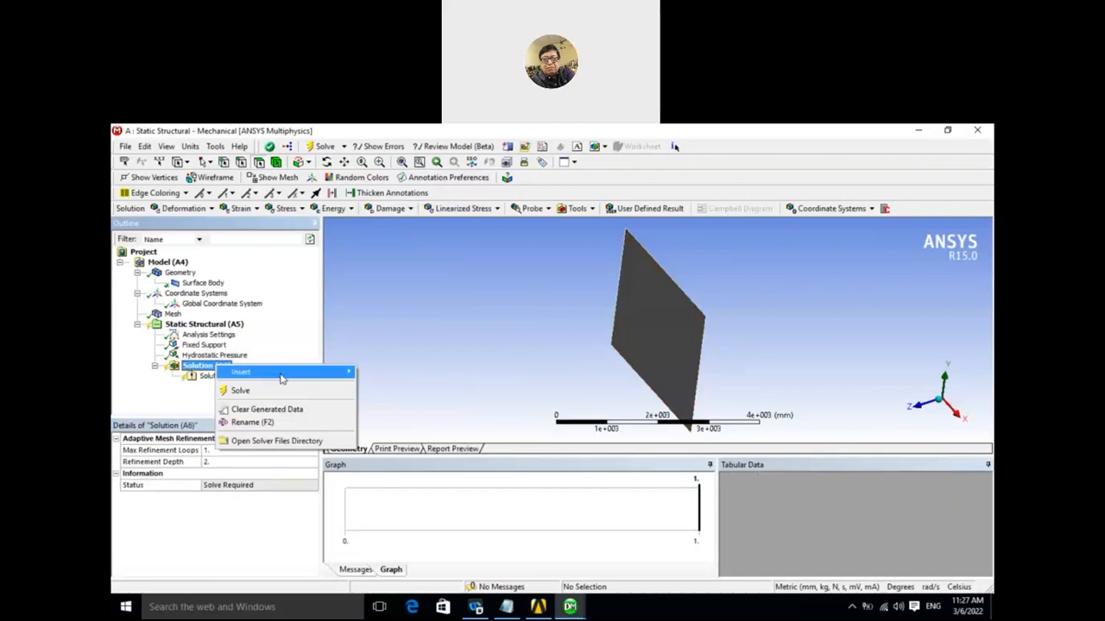
click(241, 390)
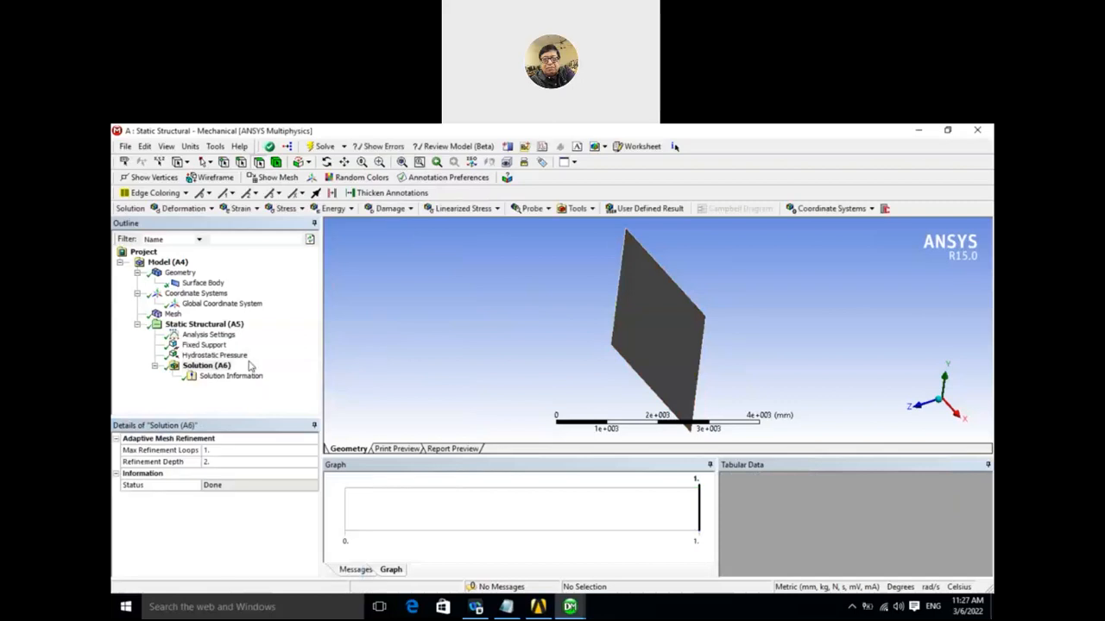
right_click(221, 365)
mouse_move(249, 372)
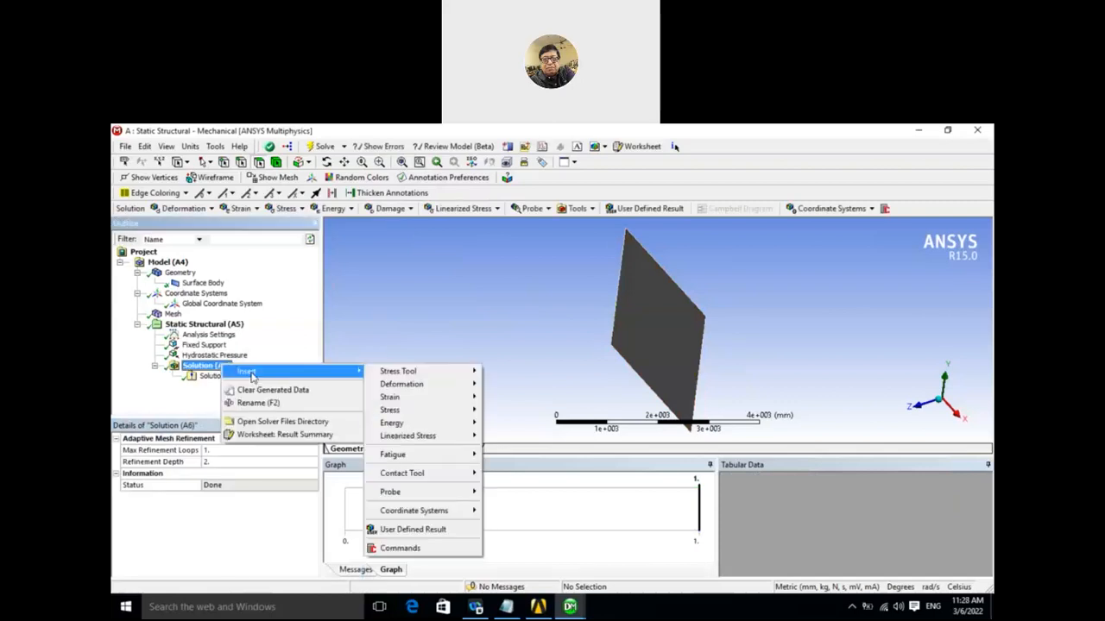
mouse_move(401, 386)
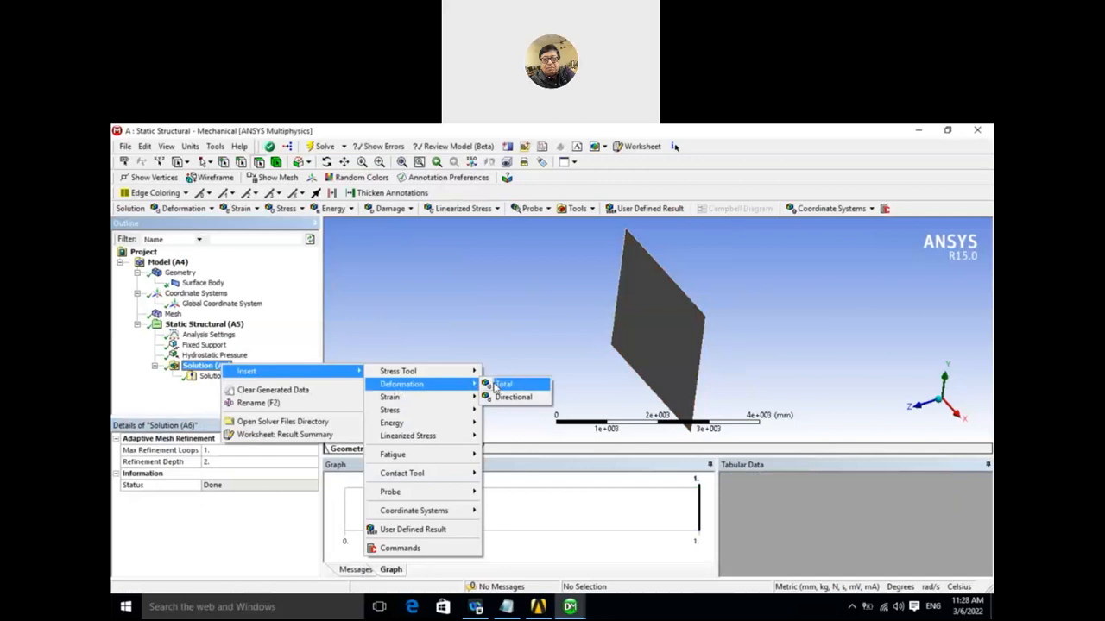
click(497, 385)
right_click(252, 387)
click(293, 411)
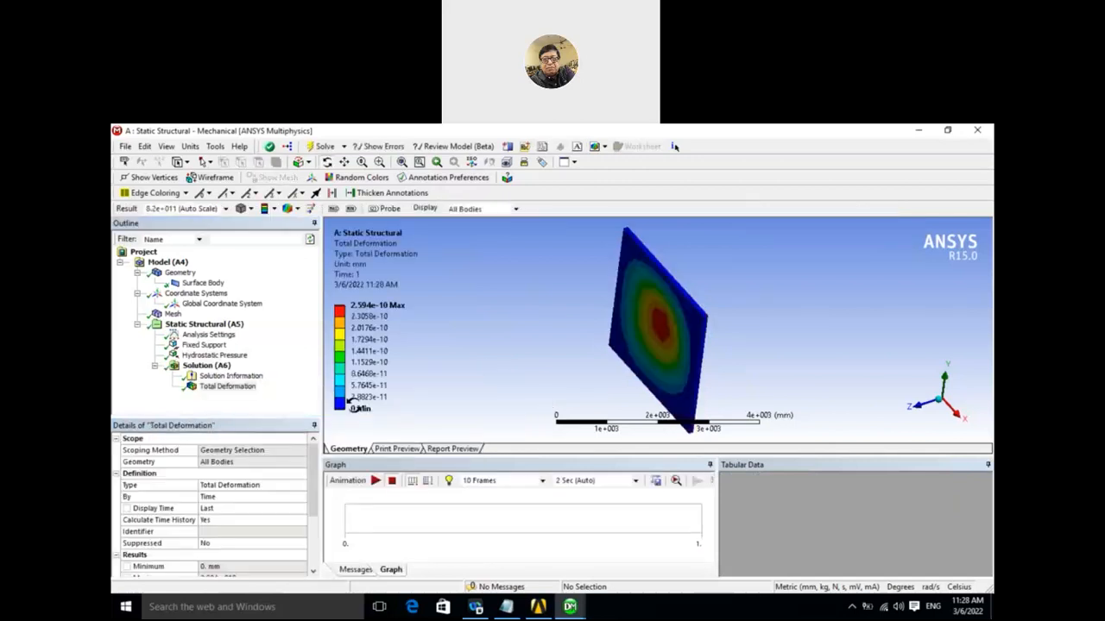
drag(635, 316, 690, 312)
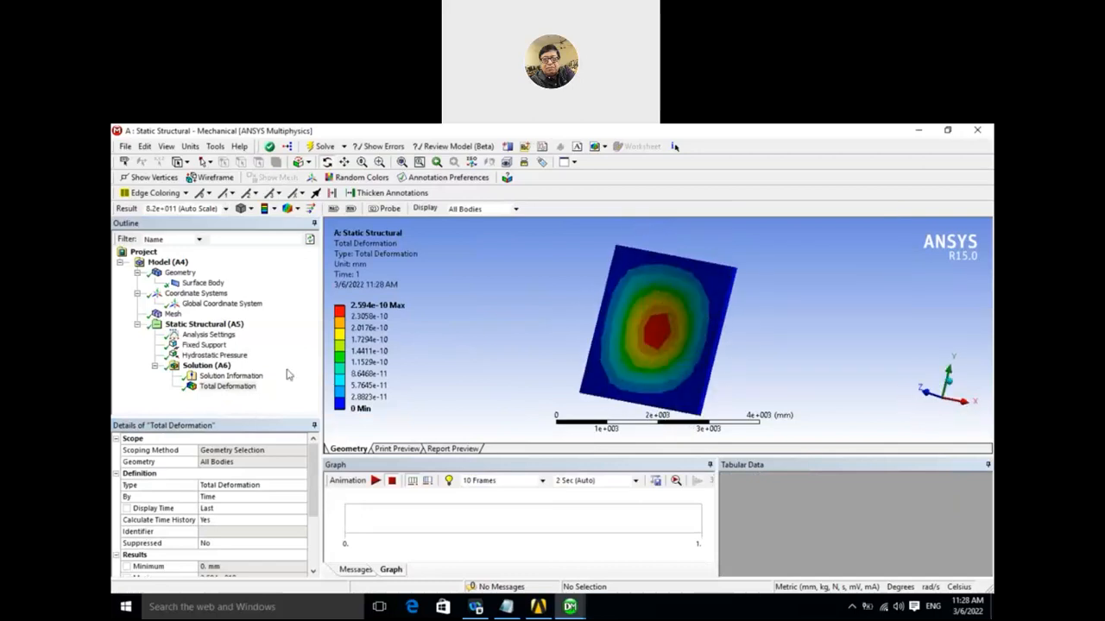
Add an Equivalent (von-Mises) Stress result to the solution and evaluate it.
right_click(221, 368)
mouse_move(320, 375)
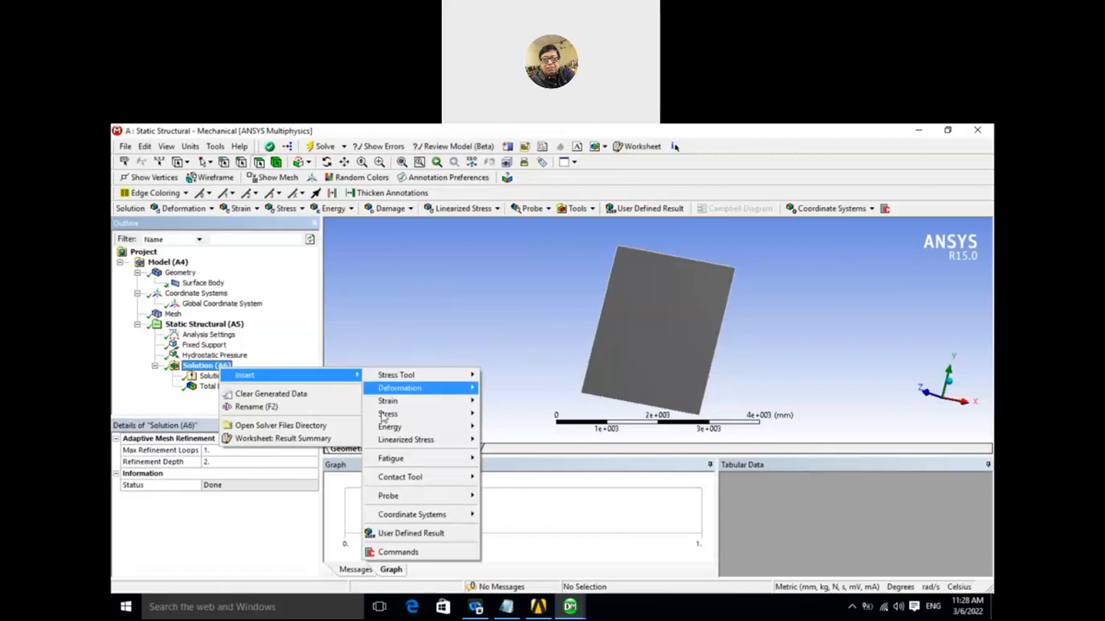
mouse_move(385, 415)
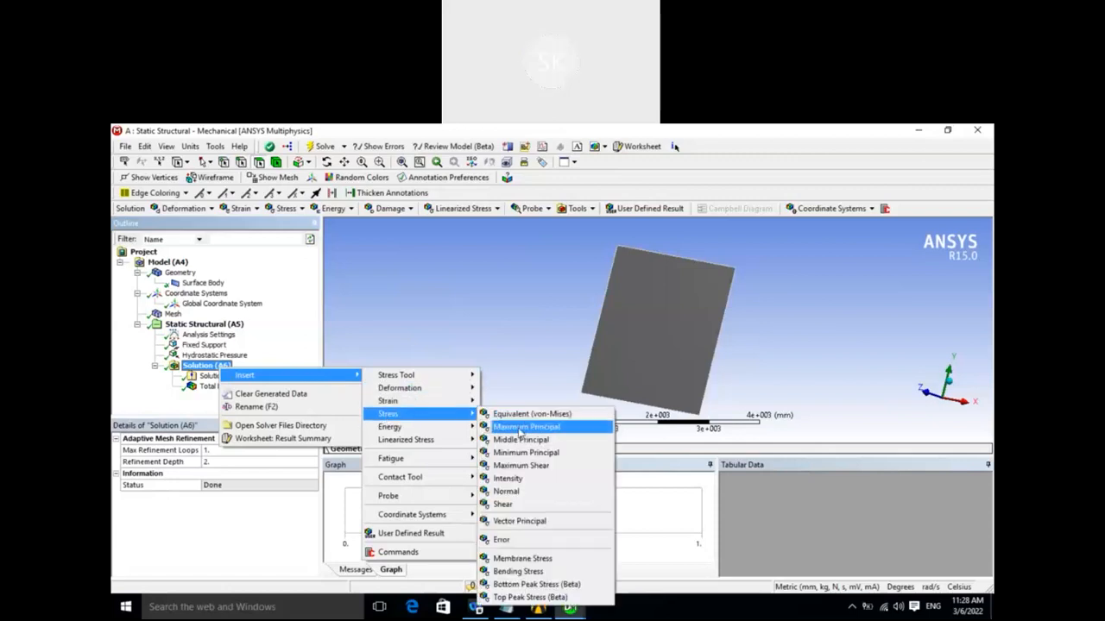
click(531, 414)
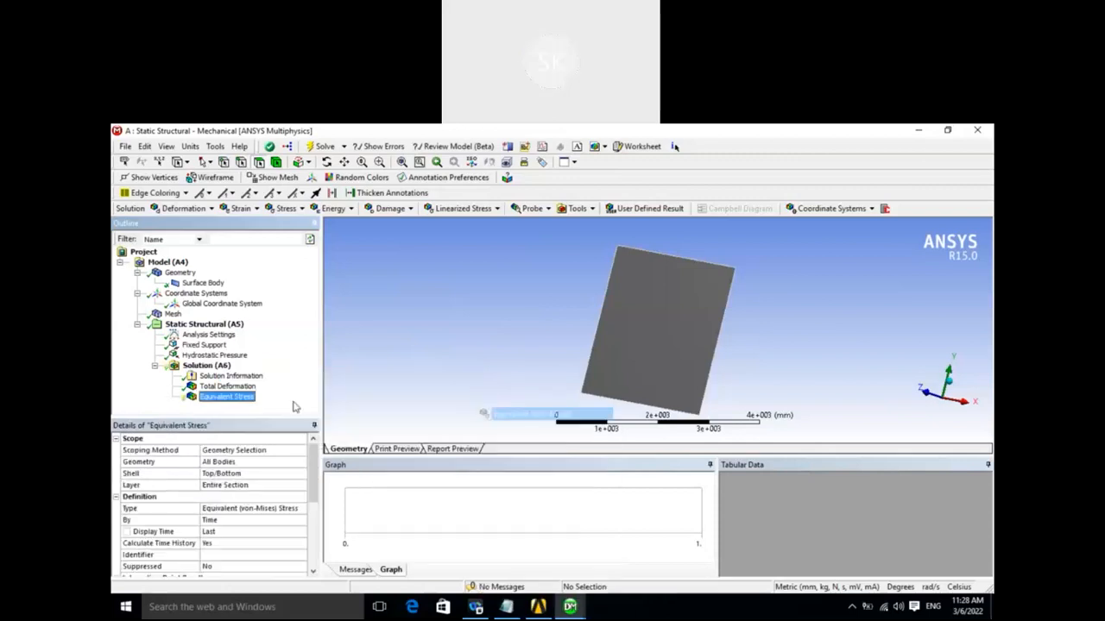
right_click(246, 404)
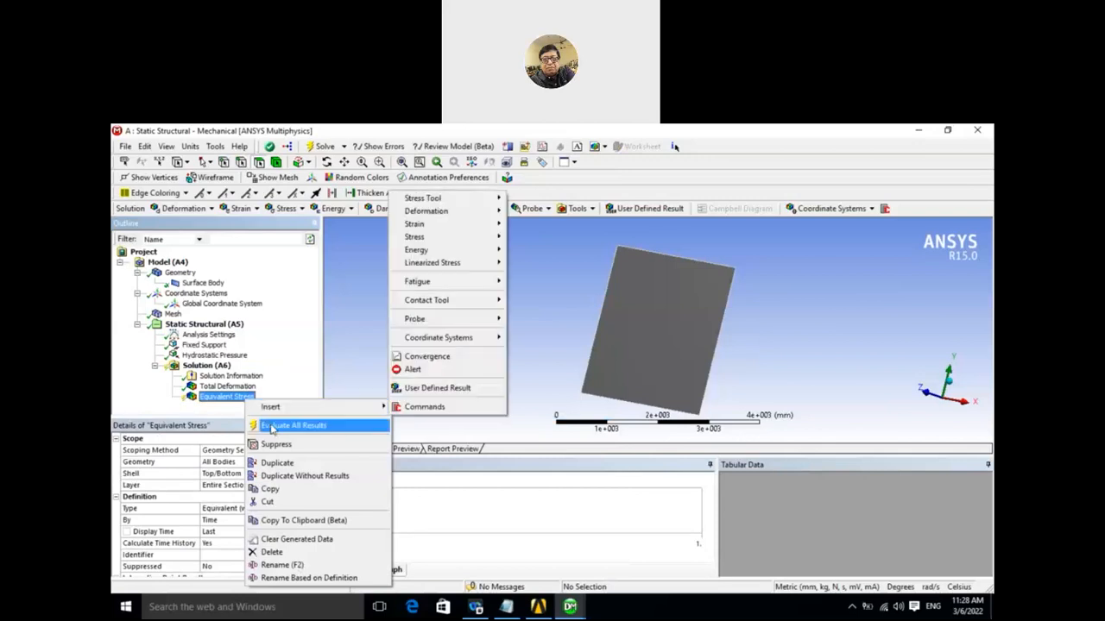
click(271, 426)
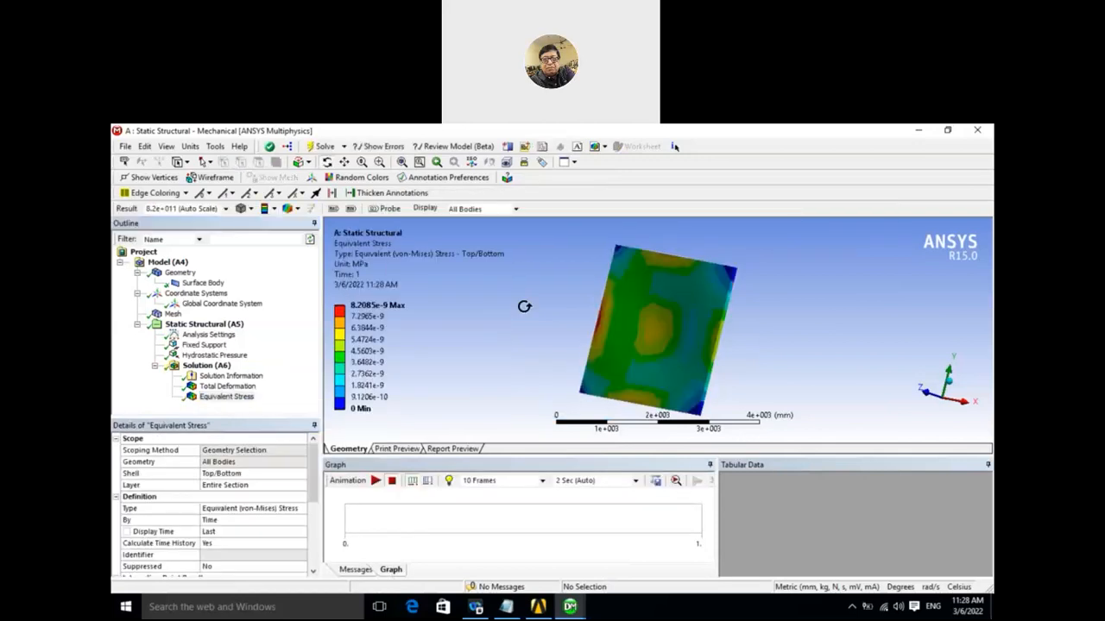
Play and stop the Equivalent Stress animation, and examine the stress distribution on the plate from several angles.
drag(517, 324, 495, 351)
drag(673, 313, 601, 317)
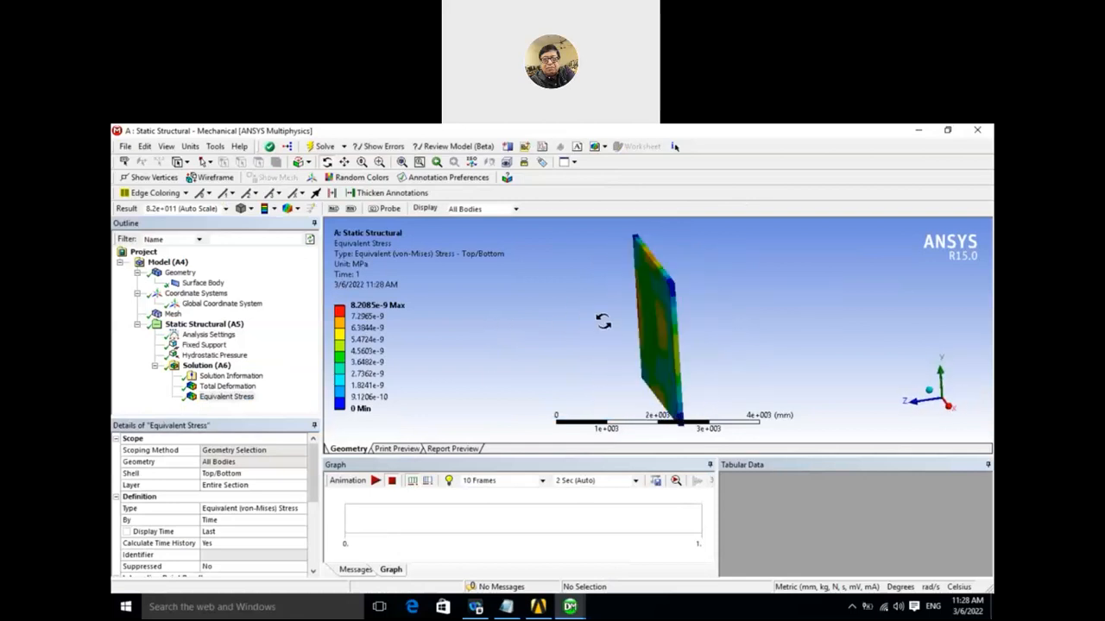
click(376, 481)
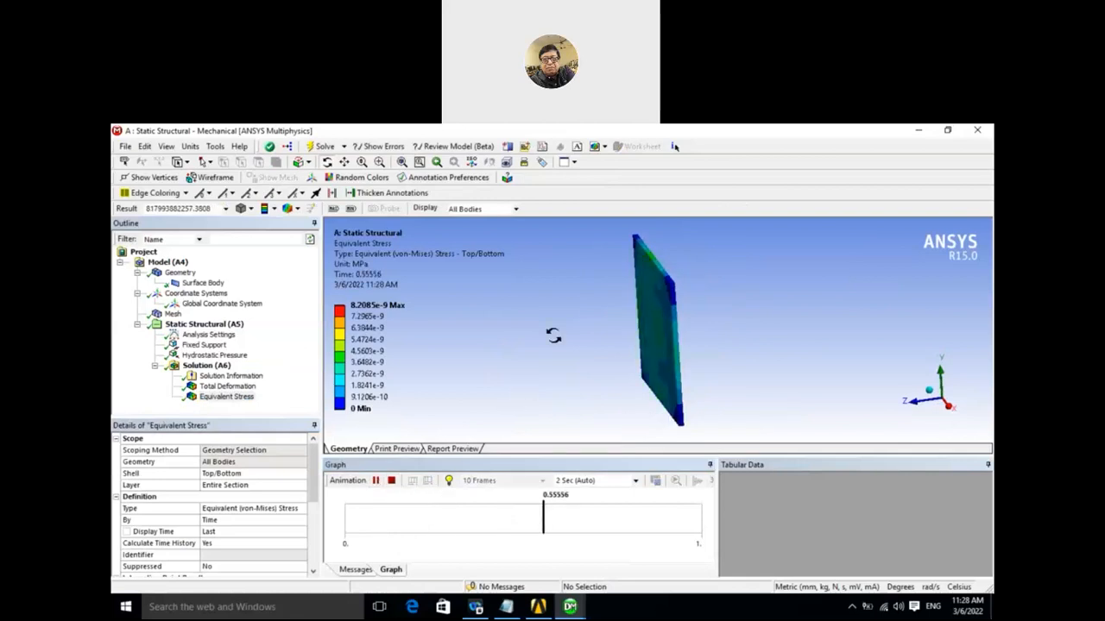
mouse_move(724, 333)
mouse_down()
mouse_move(636, 346)
mouse_move(731, 352)
mouse_move(801, 323)
mouse_move(794, 316)
mouse_move(828, 342)
mouse_move(562, 347)
mouse_up()
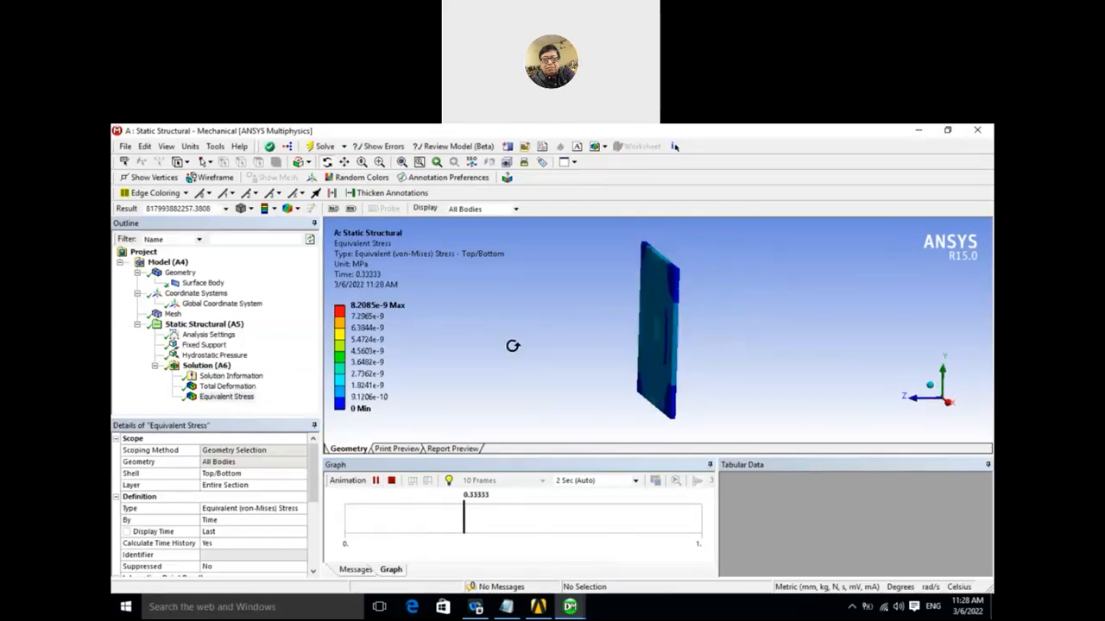
click(394, 481)
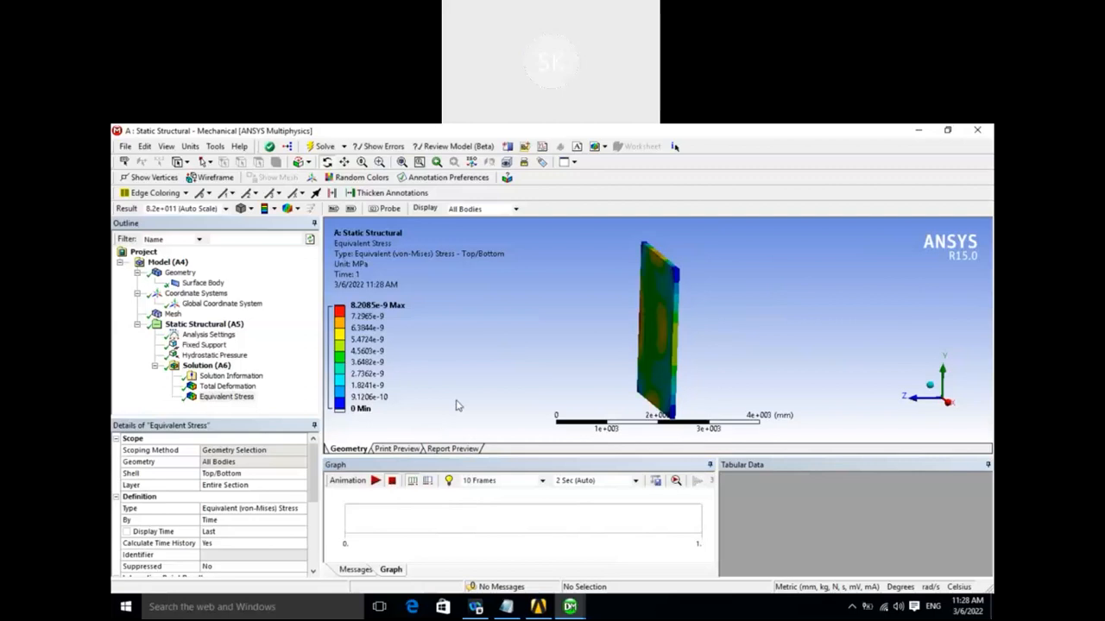
middle_drag(469, 365, 619, 321)
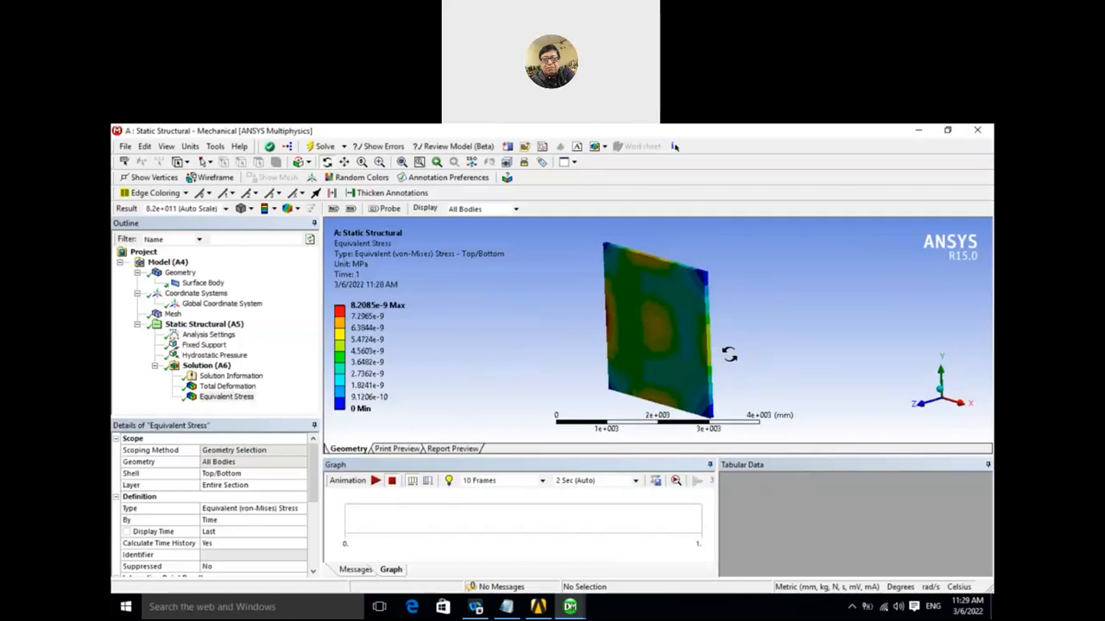
scroll(309, 525, down, 1)
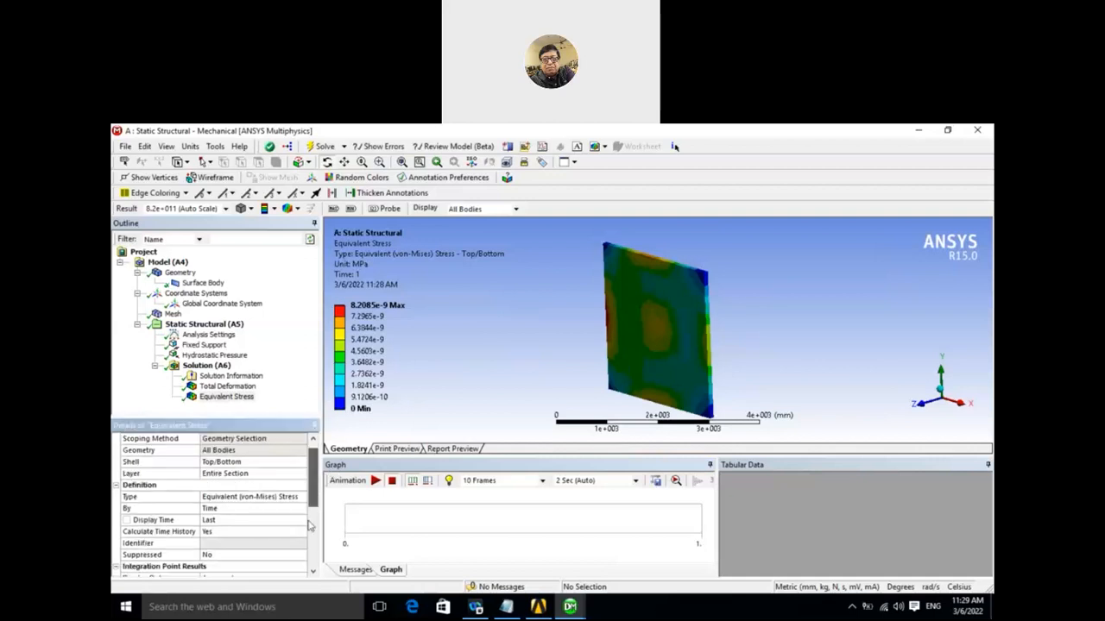
Review the minimum and maximum values in the Equivalent Stress details and the stress contours on the plate.
scroll(309, 531, down, 3)
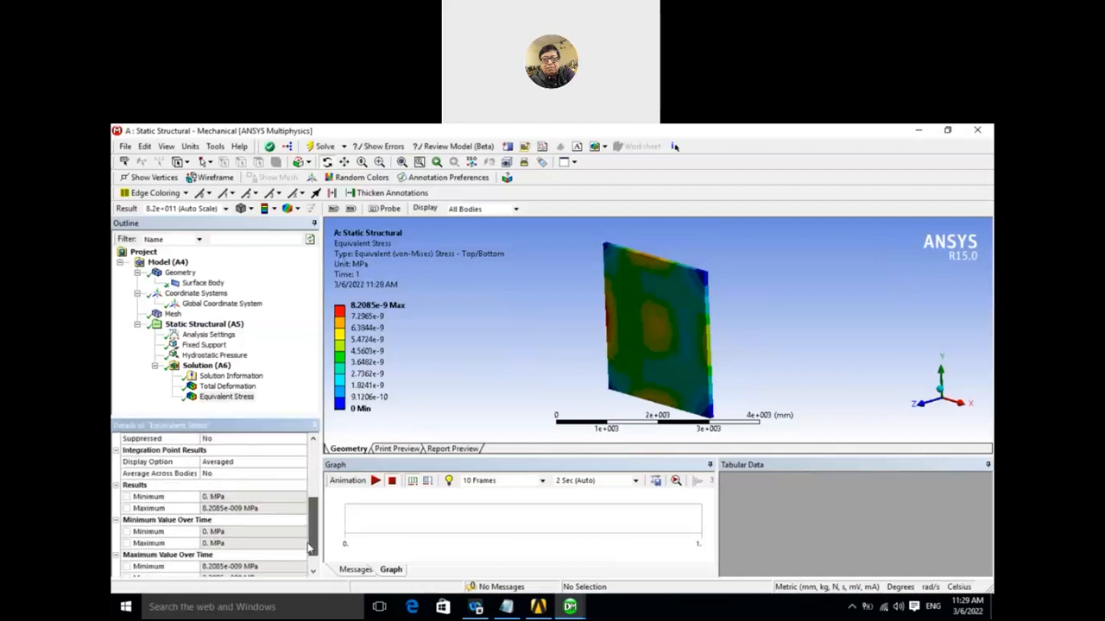
drag(309, 549, 314, 561)
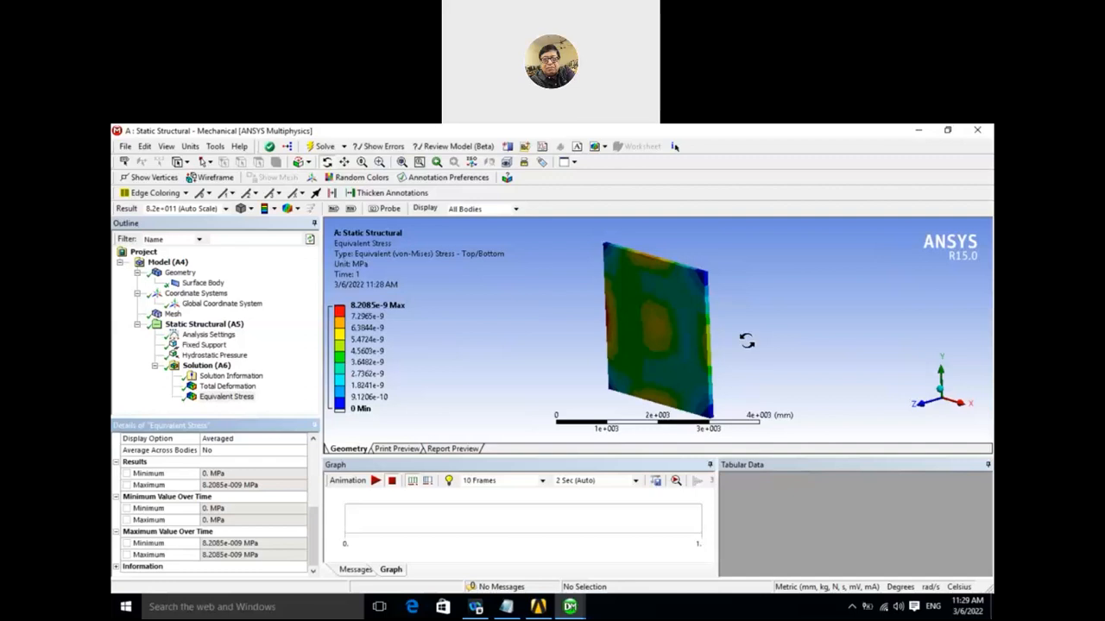
mouse_move(528, 333)
mouse_down()
mouse_move(483, 333)
mouse_move(542, 342)
mouse_up()
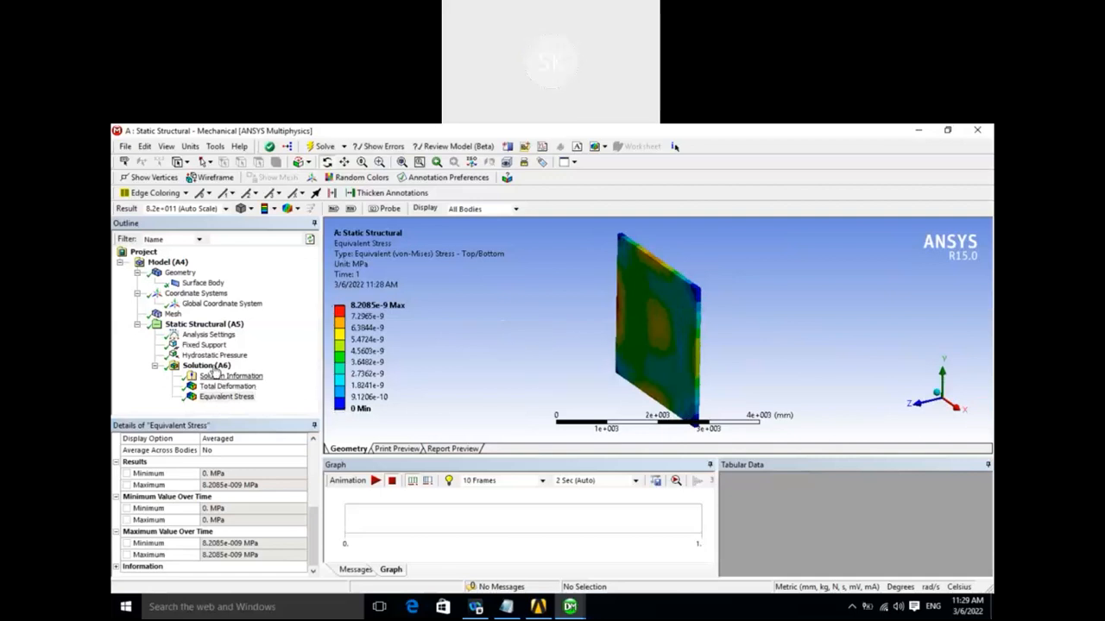
Look over the load and support types that can be inserted in the Static Structural environment.
right_click(221, 325)
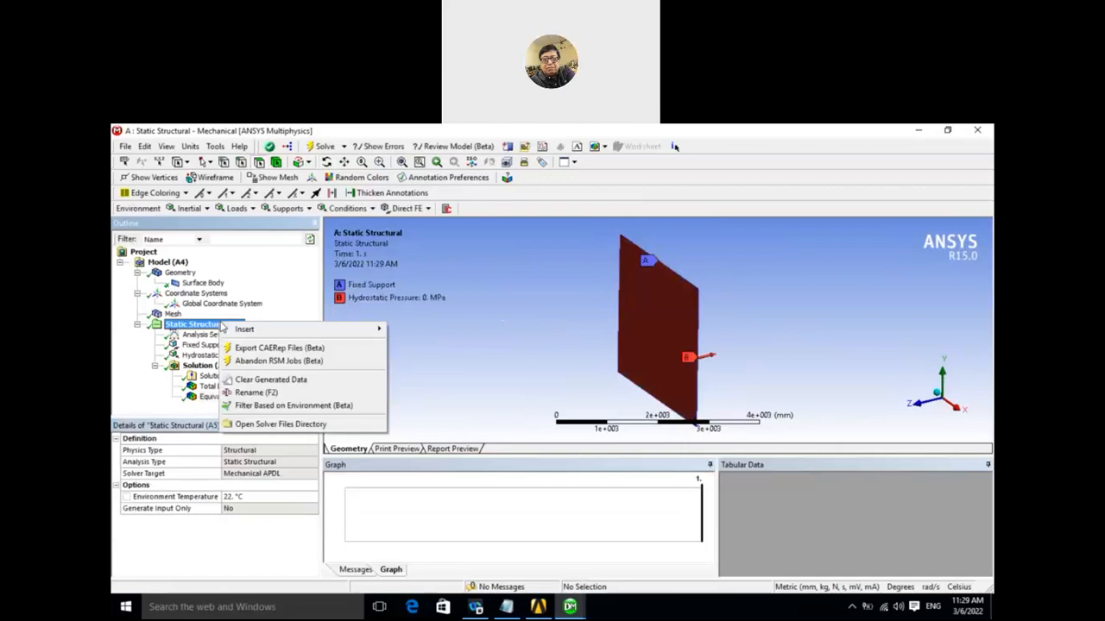
mouse_move(235, 332)
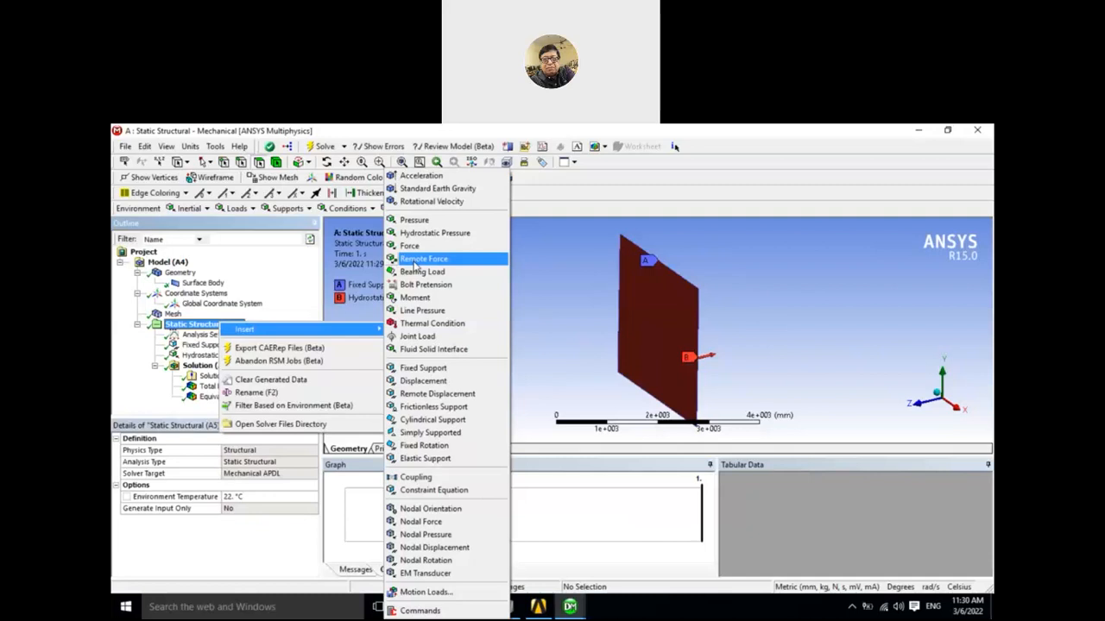
click(581, 280)
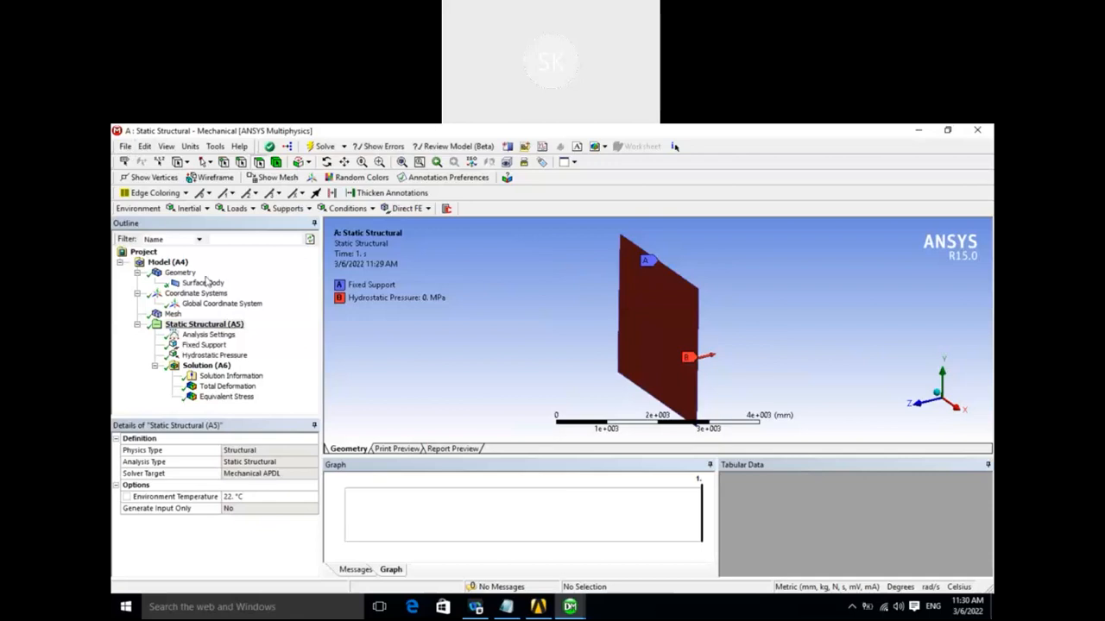
Close Mechanical, switch to DesignModeler and close it as well.
click(126, 147)
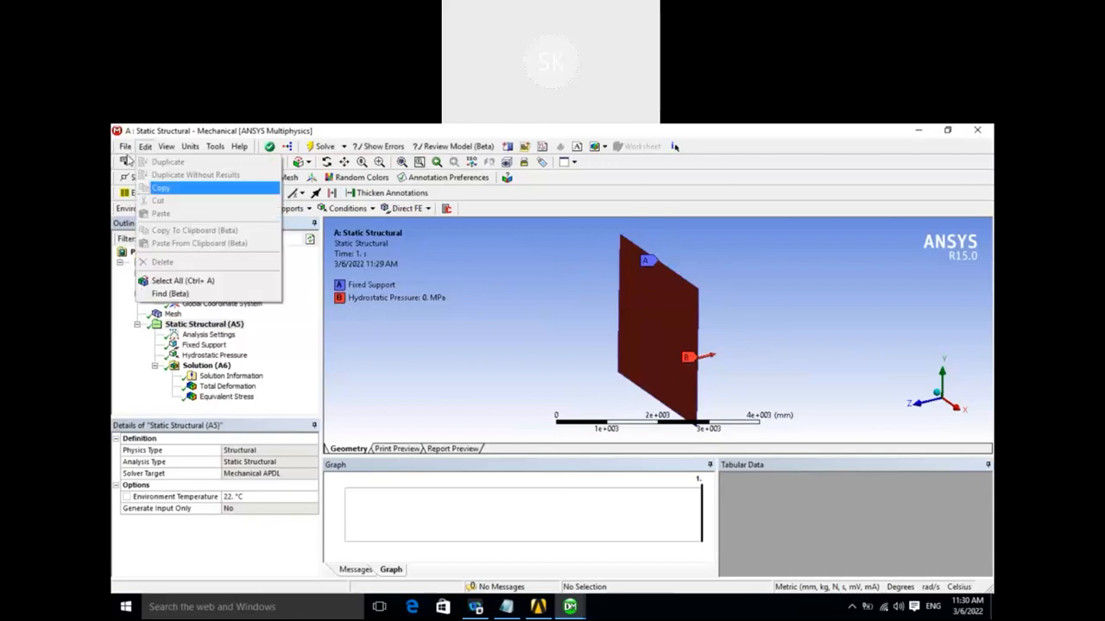
click(146, 226)
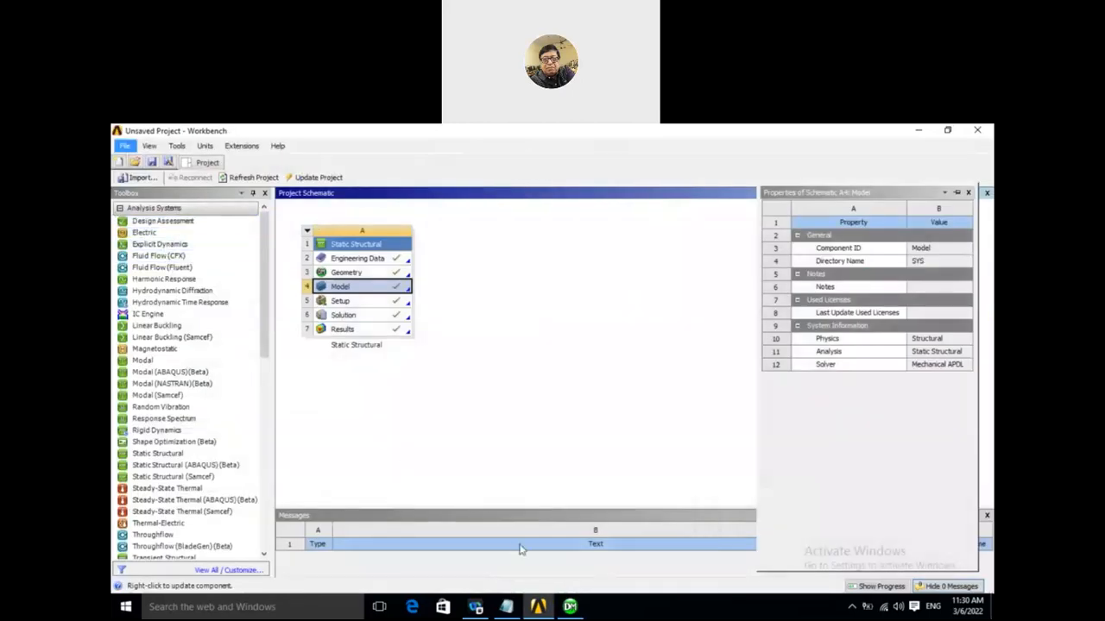
click(570, 607)
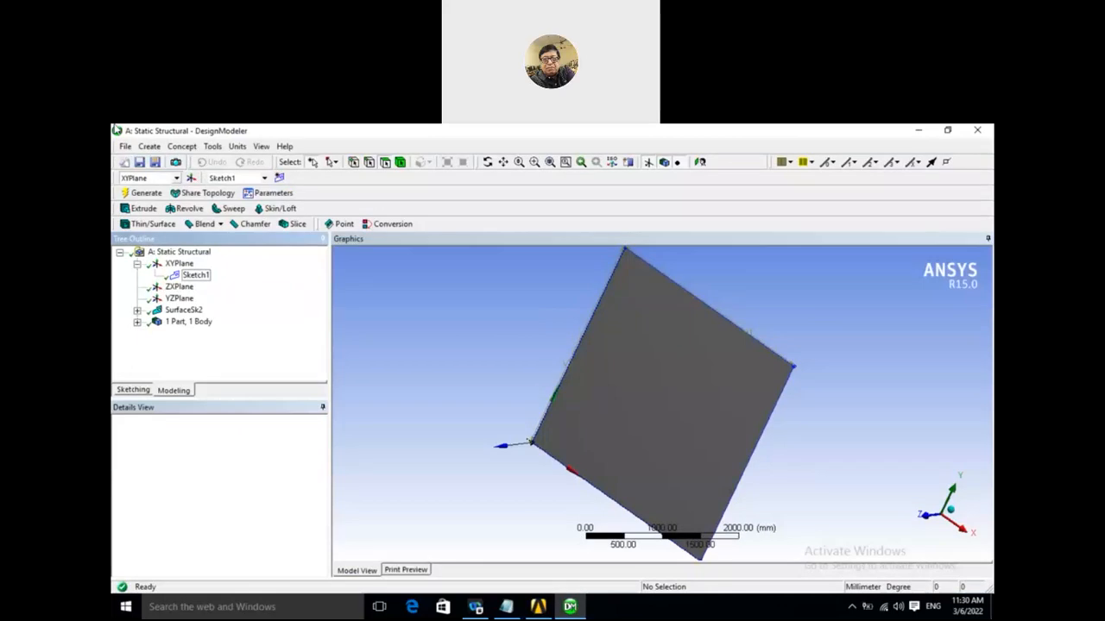
click(125, 149)
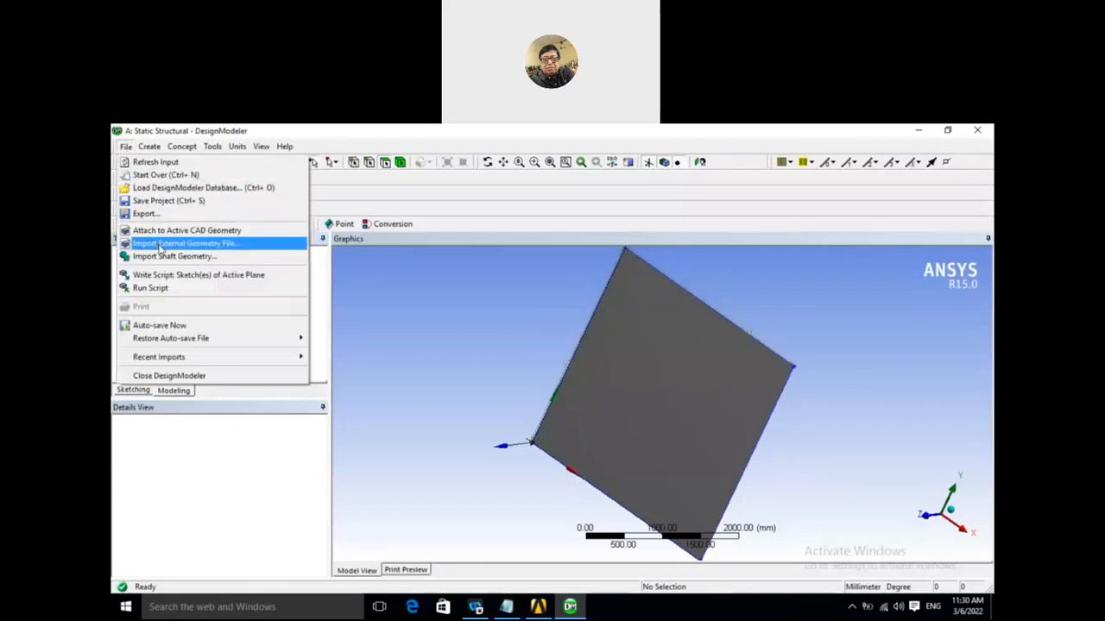
click(244, 378)
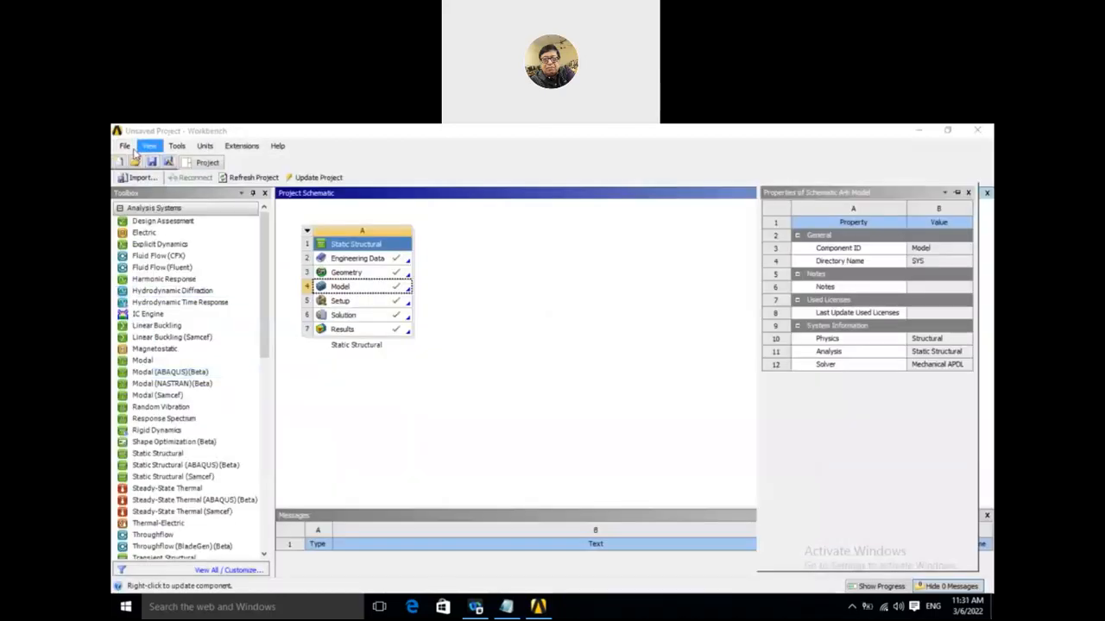
Start a new project without saving the current one, and add a Static Structural analysis system to the schematic.
click(125, 146)
click(137, 162)
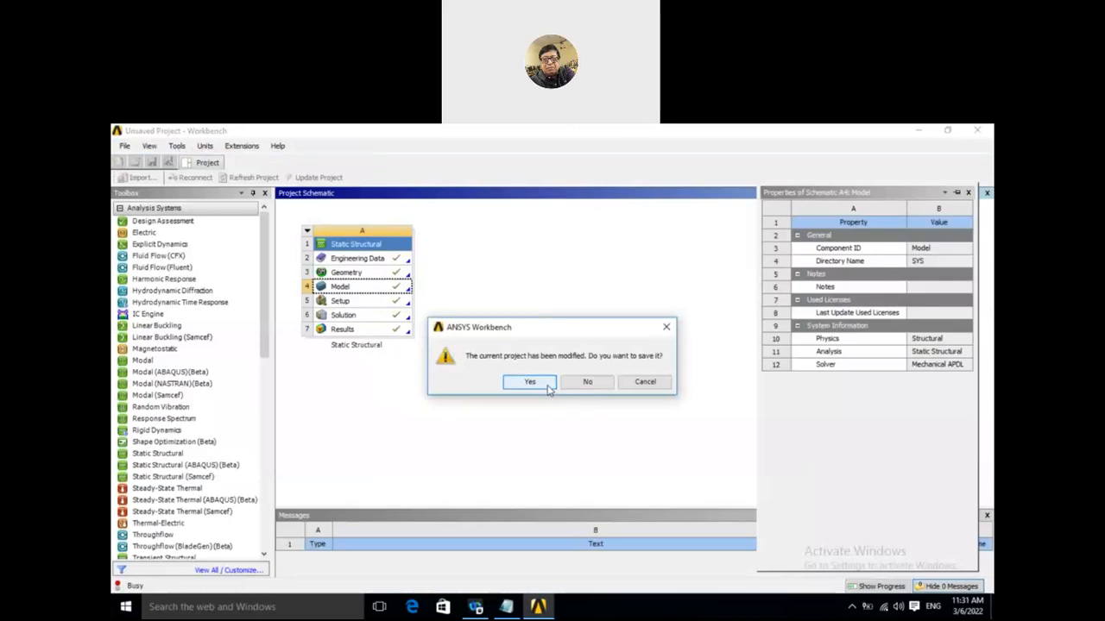
click(586, 383)
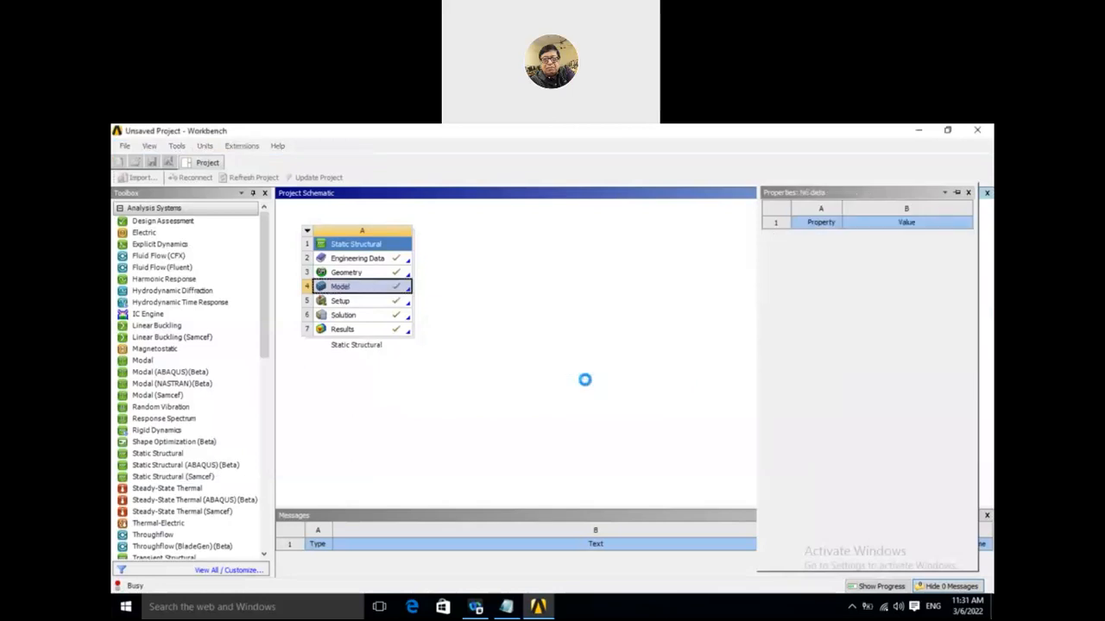
click(160, 454)
double_click(150, 455)
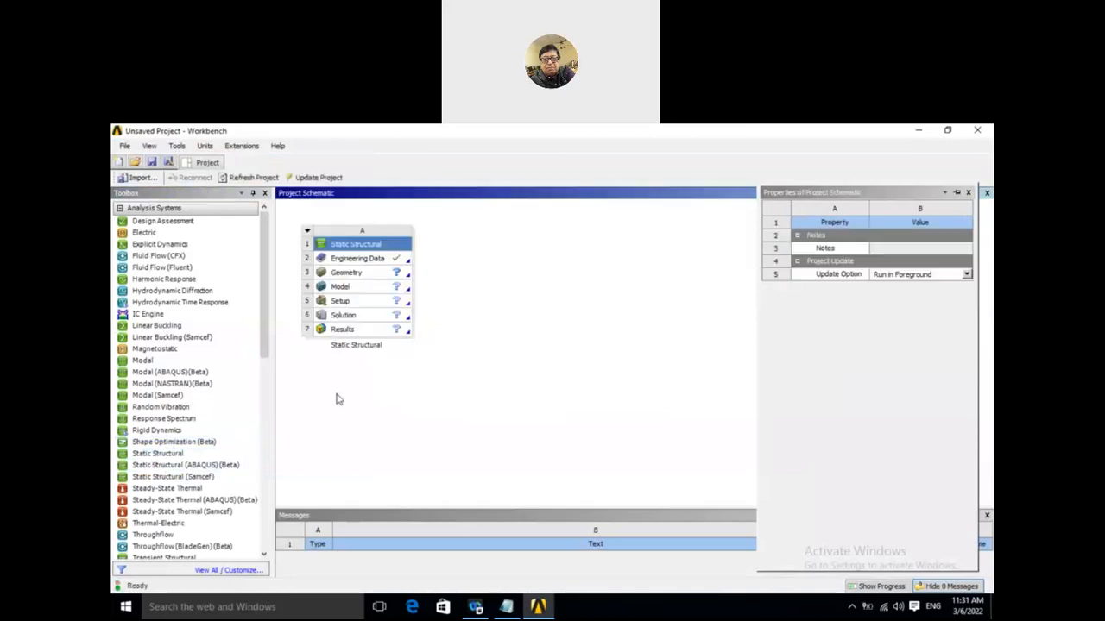
Start importing geometry into the Static Structural system and look in the students folder on Local Disk (D:).
click(396, 273)
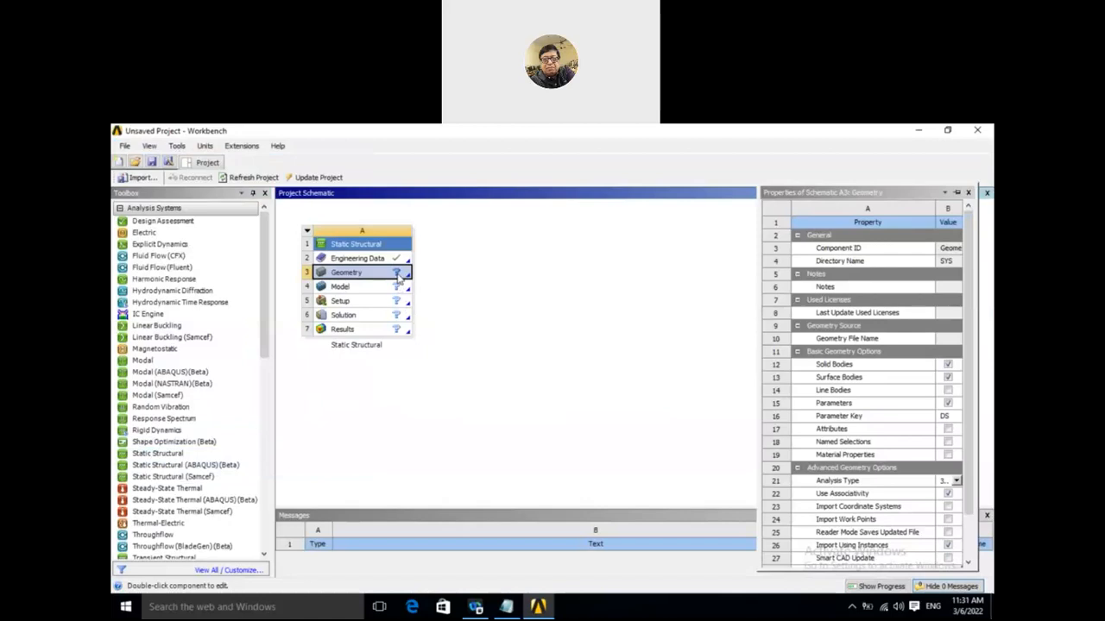
right_click(397, 274)
mouse_move(426, 299)
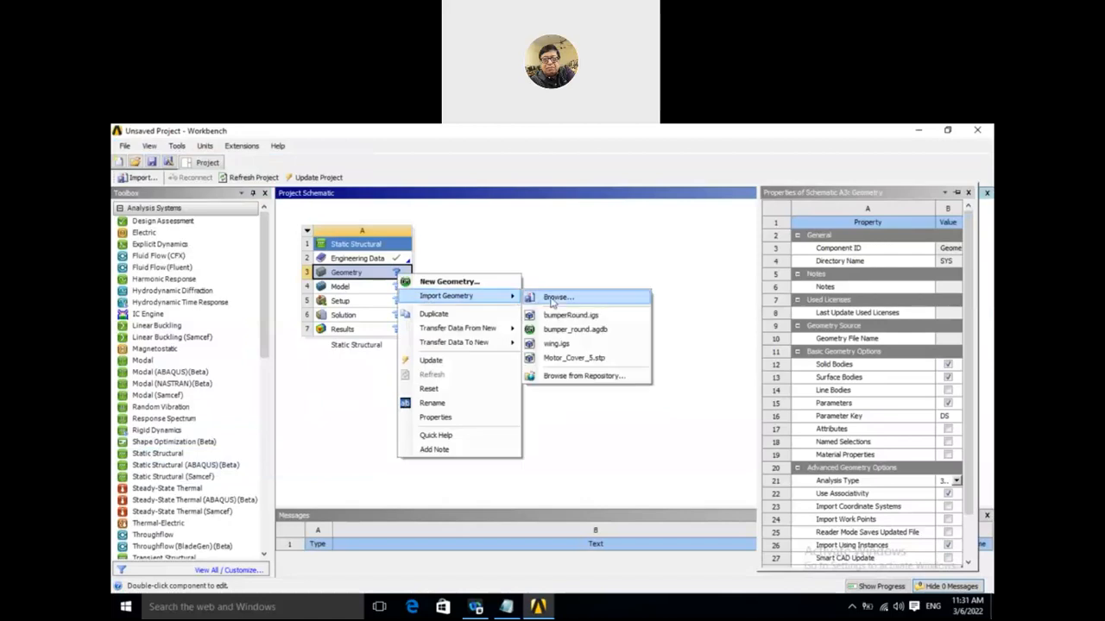
click(552, 298)
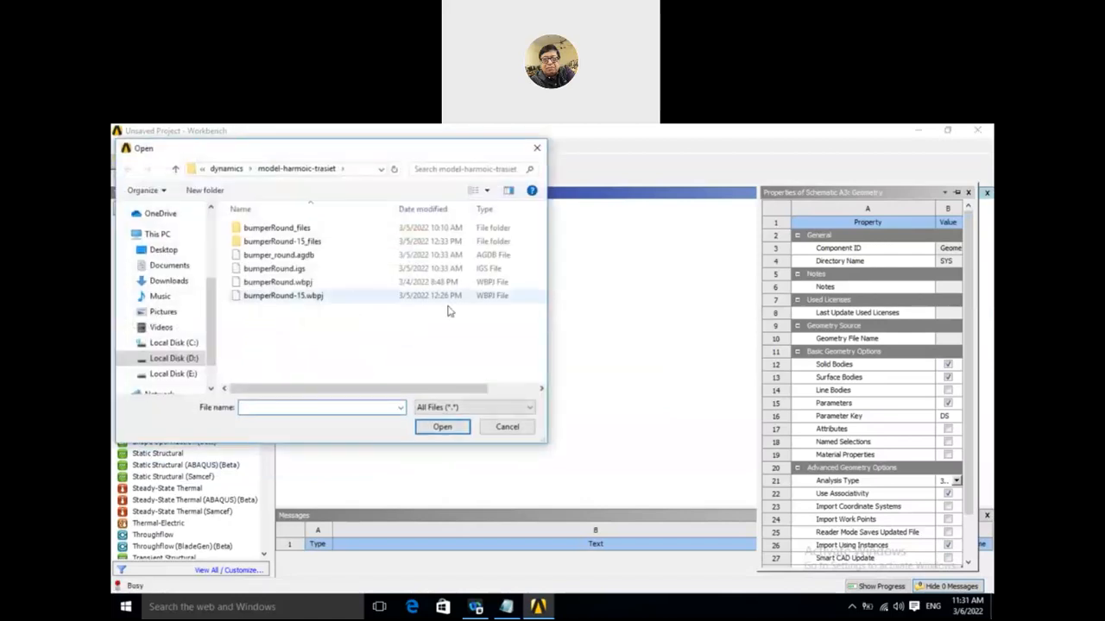
click(183, 361)
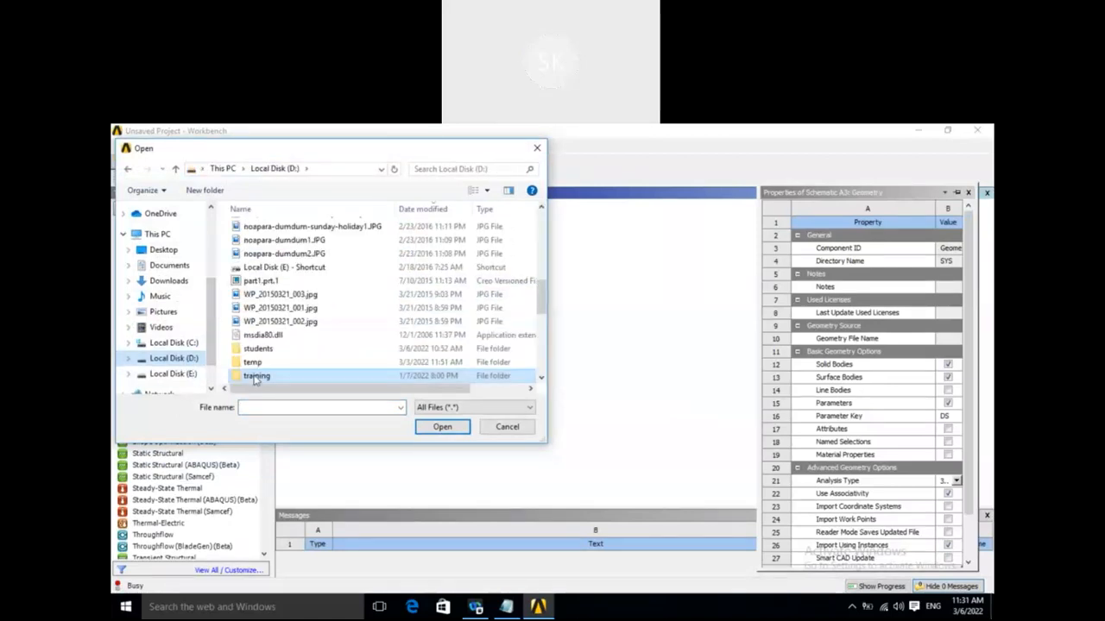
click(258, 350)
double_click(258, 350)
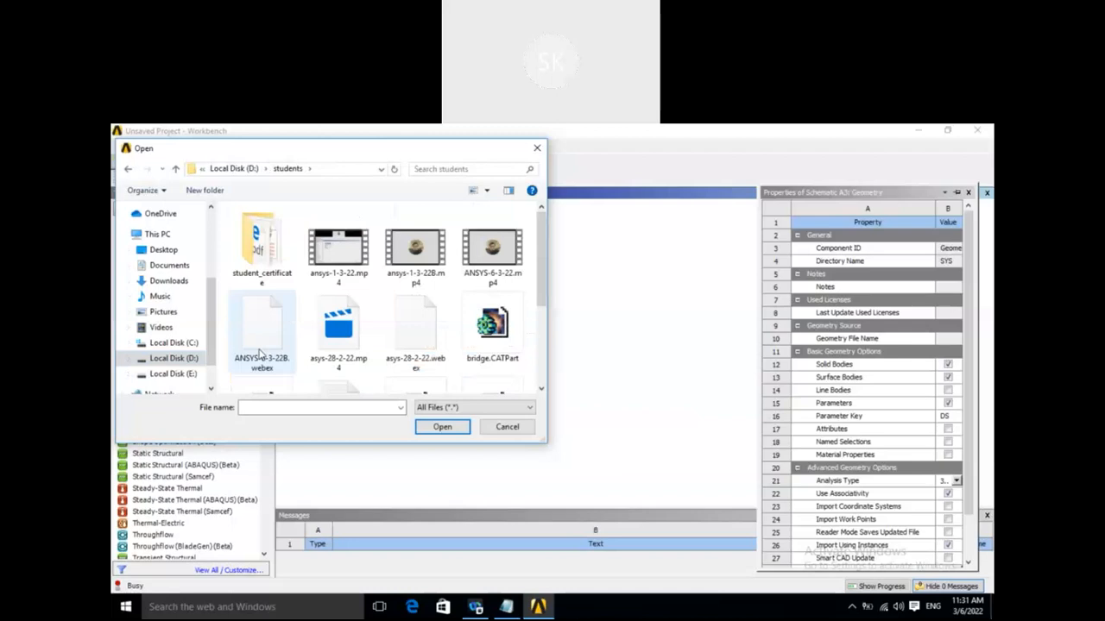
Look through the training and CATIA_TRAINING folders for a geometry file, and return to Local Disk (D:).
click(195, 359)
drag(539, 284, 536, 321)
double_click(311, 253)
double_click(293, 256)
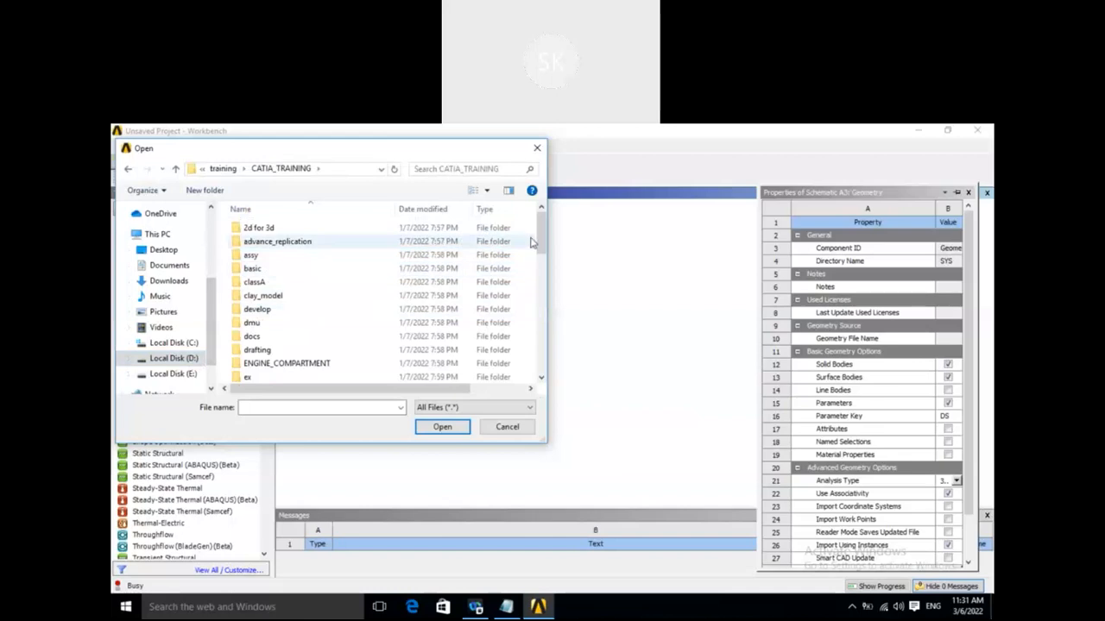
scroll(543, 271, down, 1)
scroll(543, 271, down, 5)
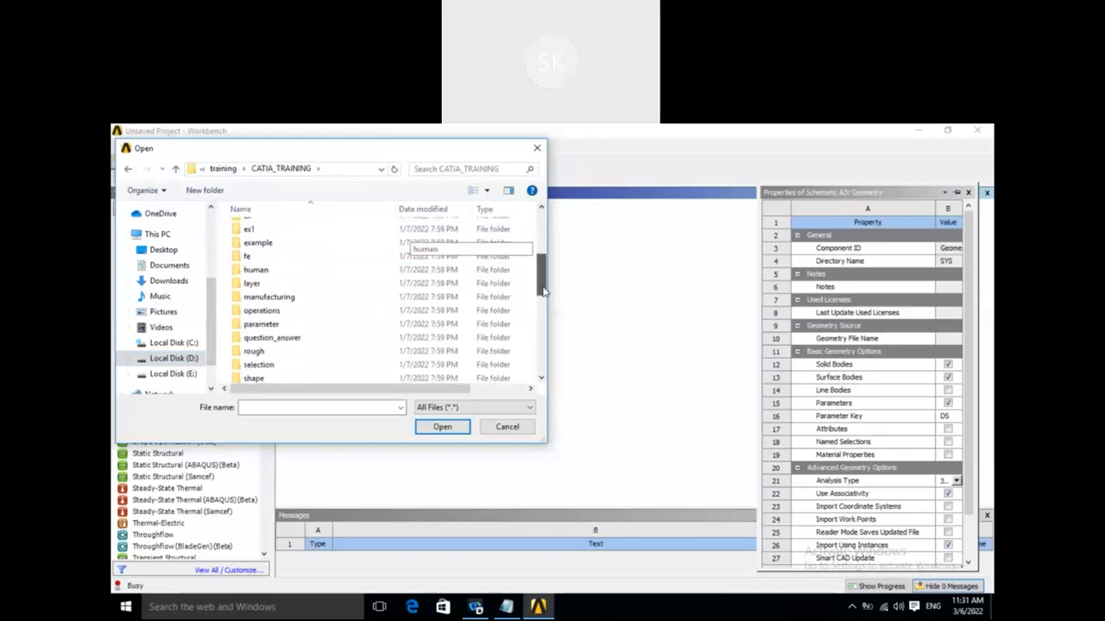
scroll(544, 308, down, 2)
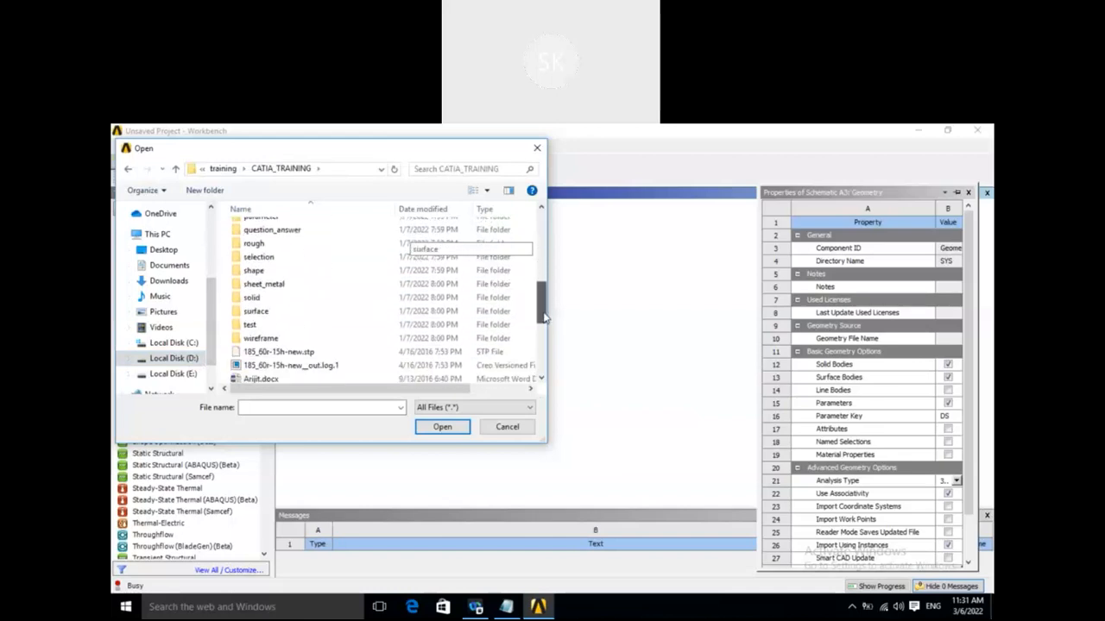
scroll(543, 308, up, 7)
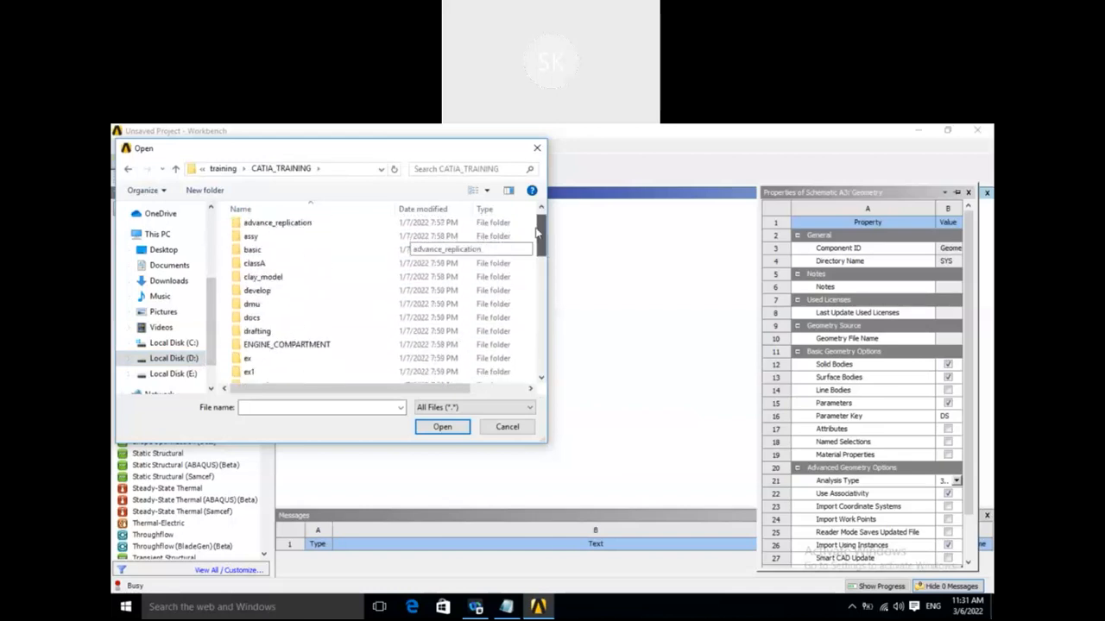
click(128, 168)
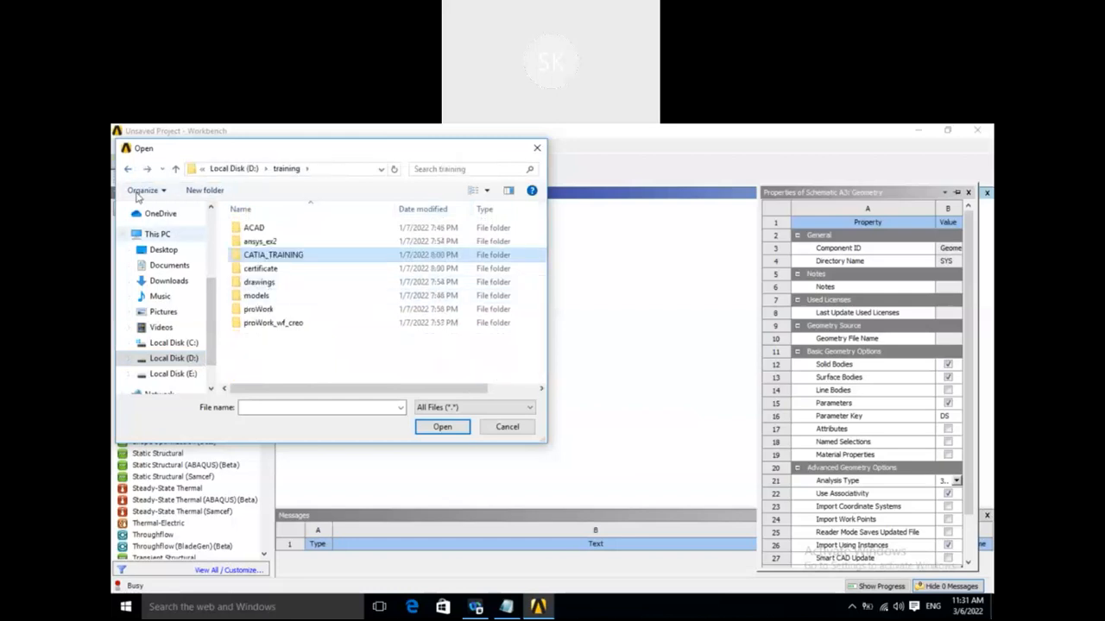
click(128, 168)
Try to import Part1.CATPart from the temp folder as the system's geometry.
double_click(297, 365)
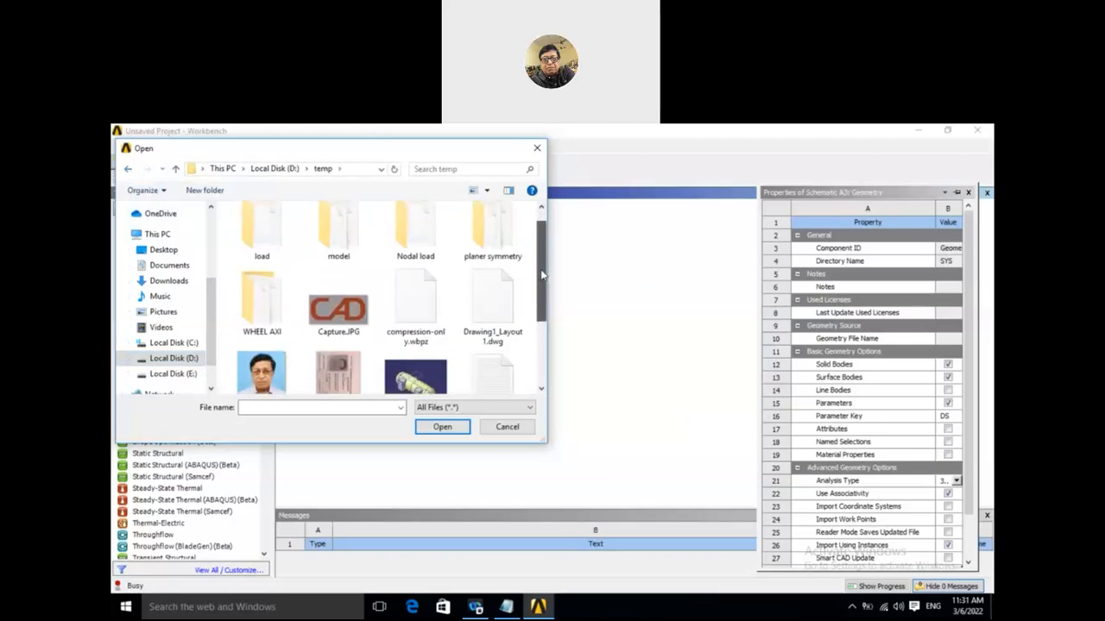
scroll(436, 317, down, 3)
click(435, 318)
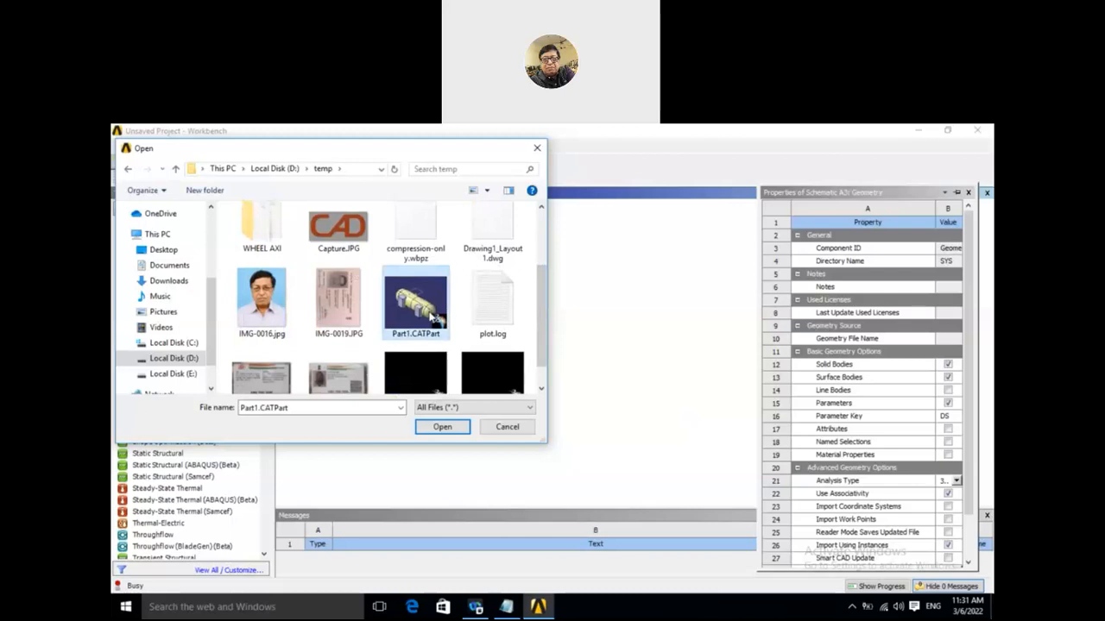
click(437, 432)
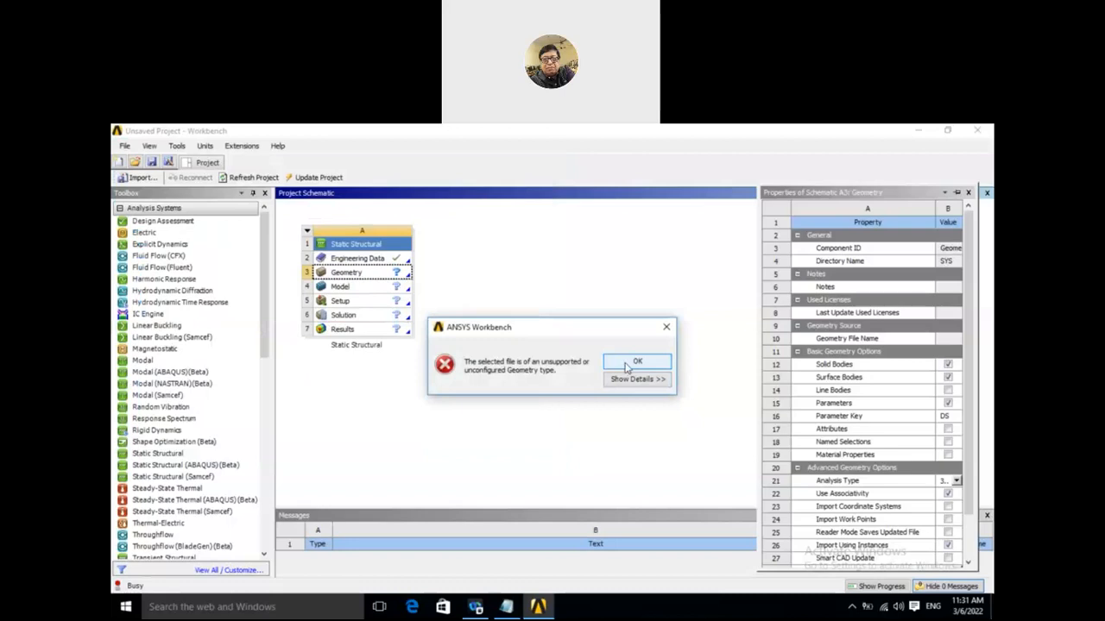
click(669, 334)
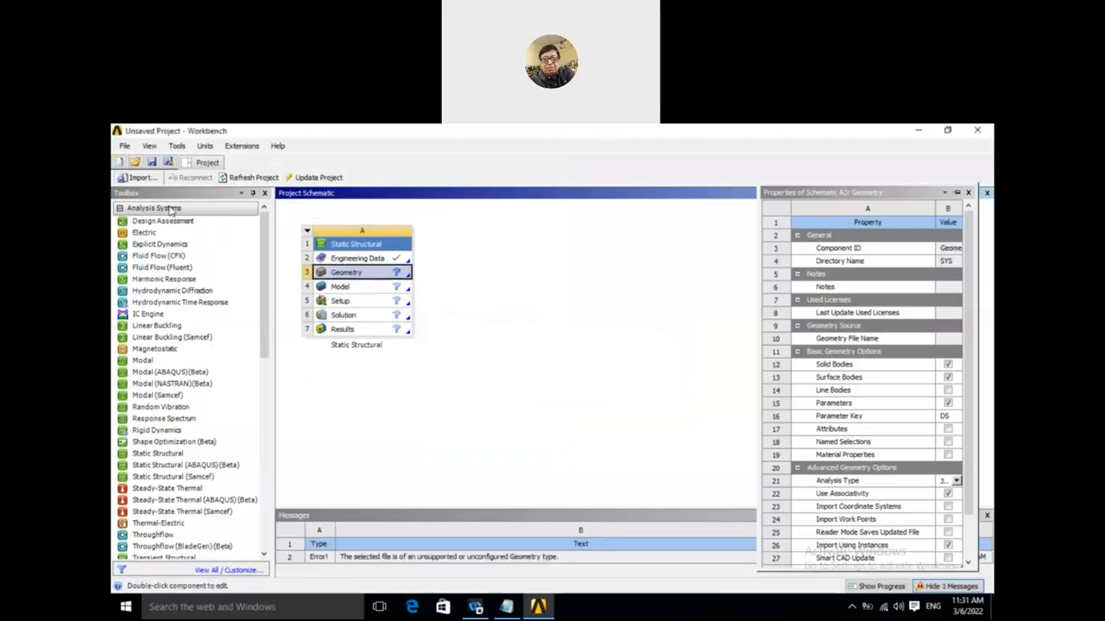
Look in the temp folder on Local Disk (D:) for a Workbench project to open, and cancel the file selection.
click(125, 146)
click(148, 174)
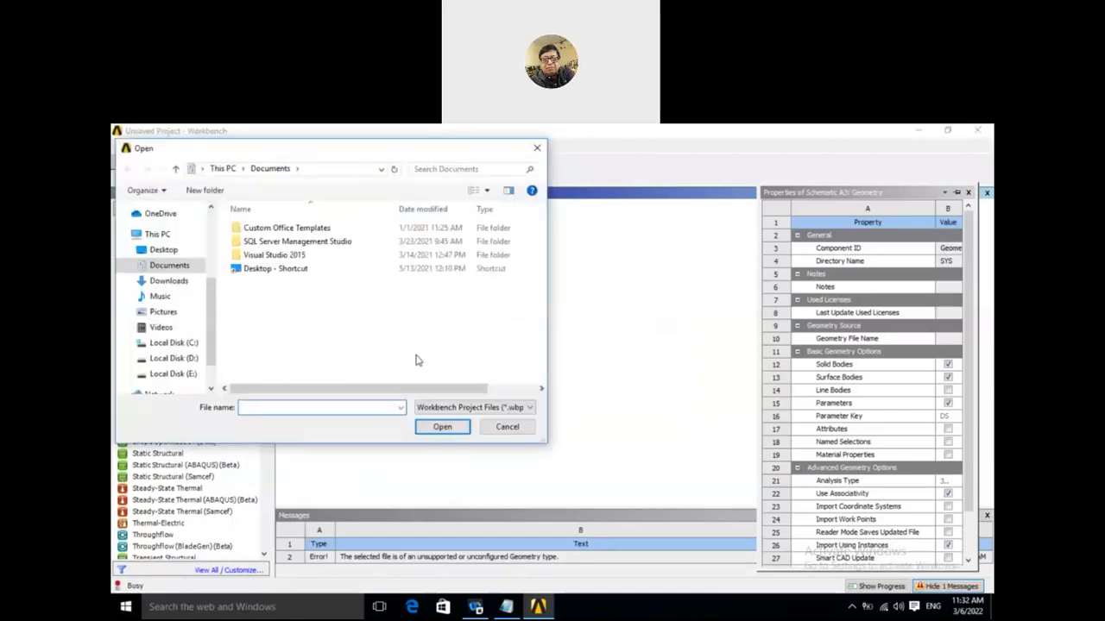
scroll(212, 336, down, 1)
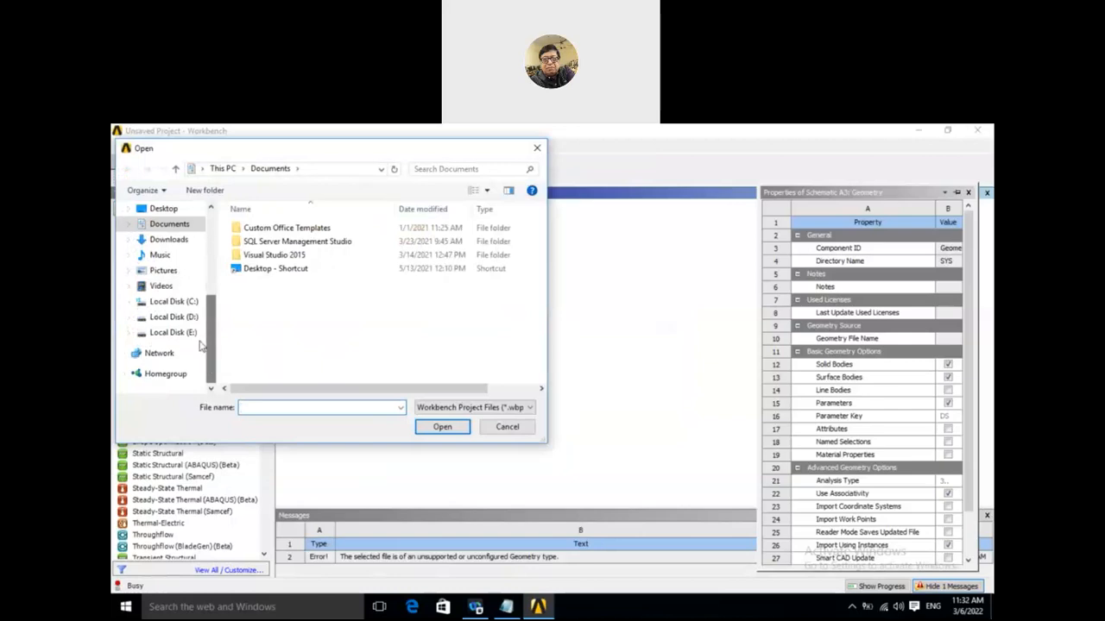
click(190, 317)
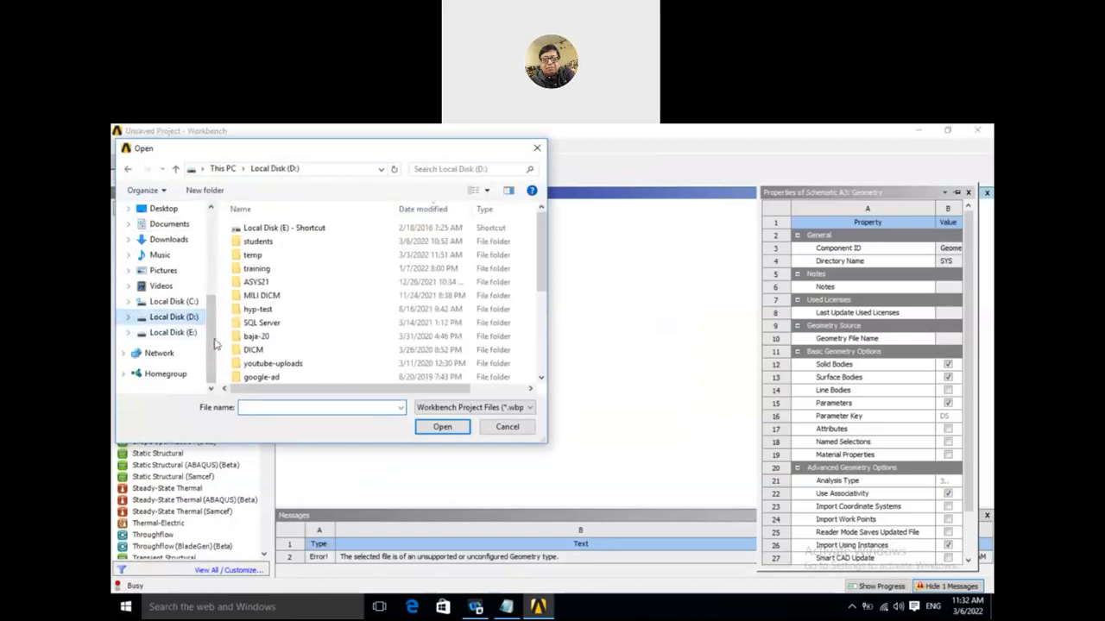
drag(538, 275, 537, 233)
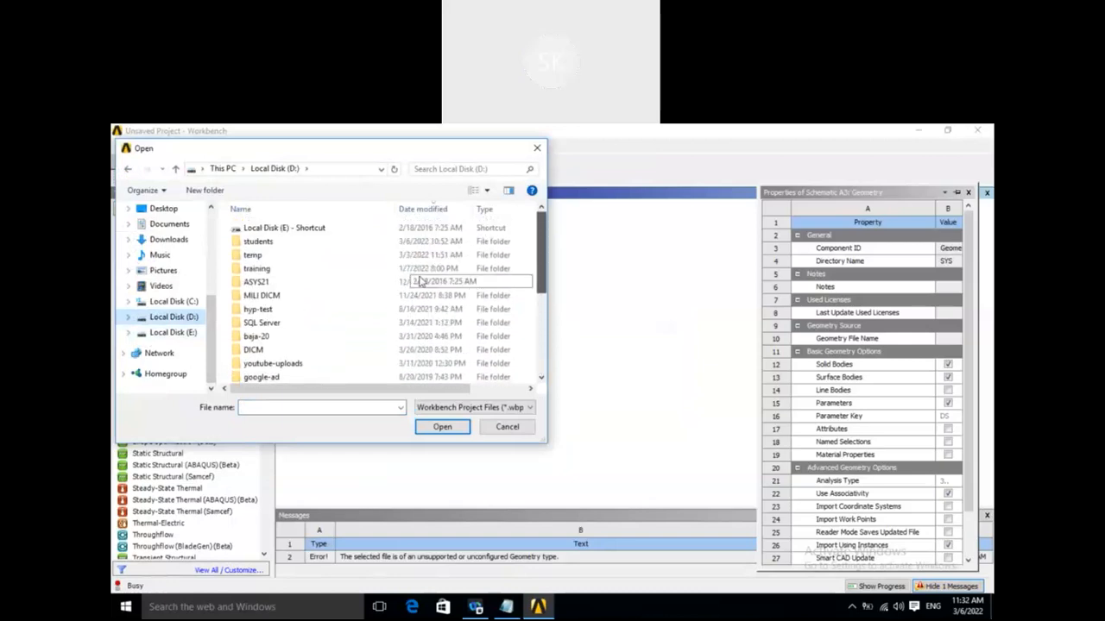
double_click(253, 256)
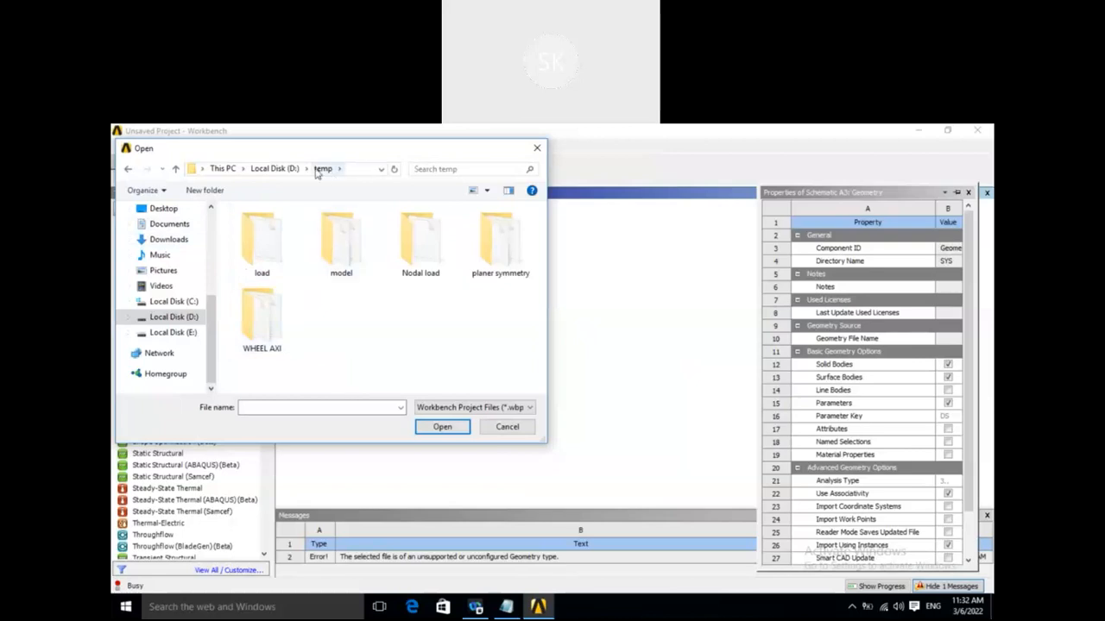
click(529, 409)
click(531, 415)
click(508, 426)
click(505, 431)
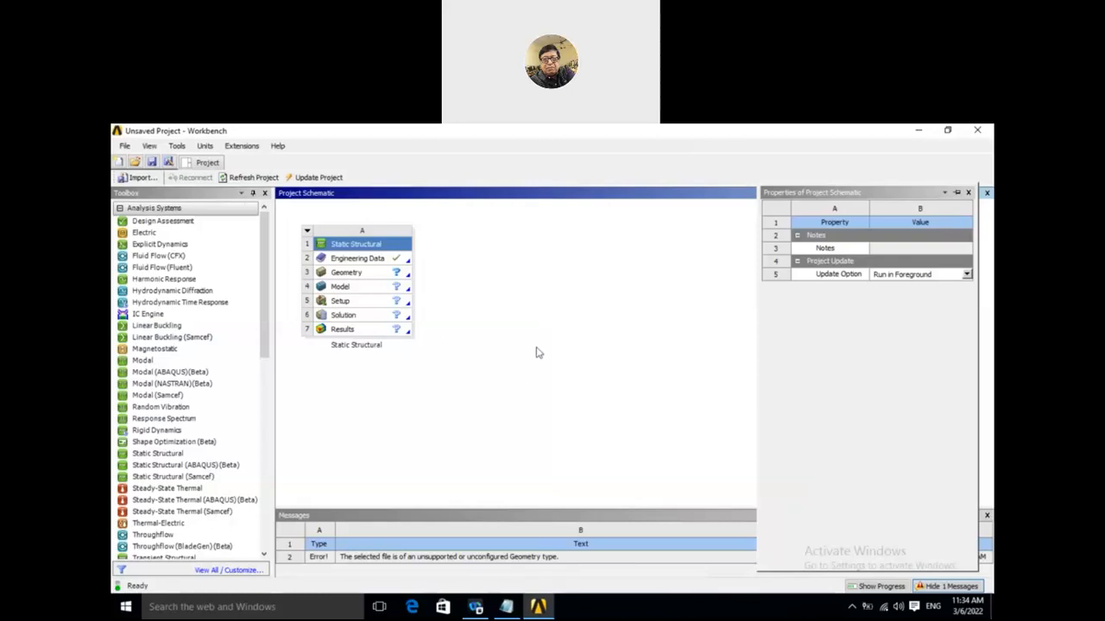
click(125, 146)
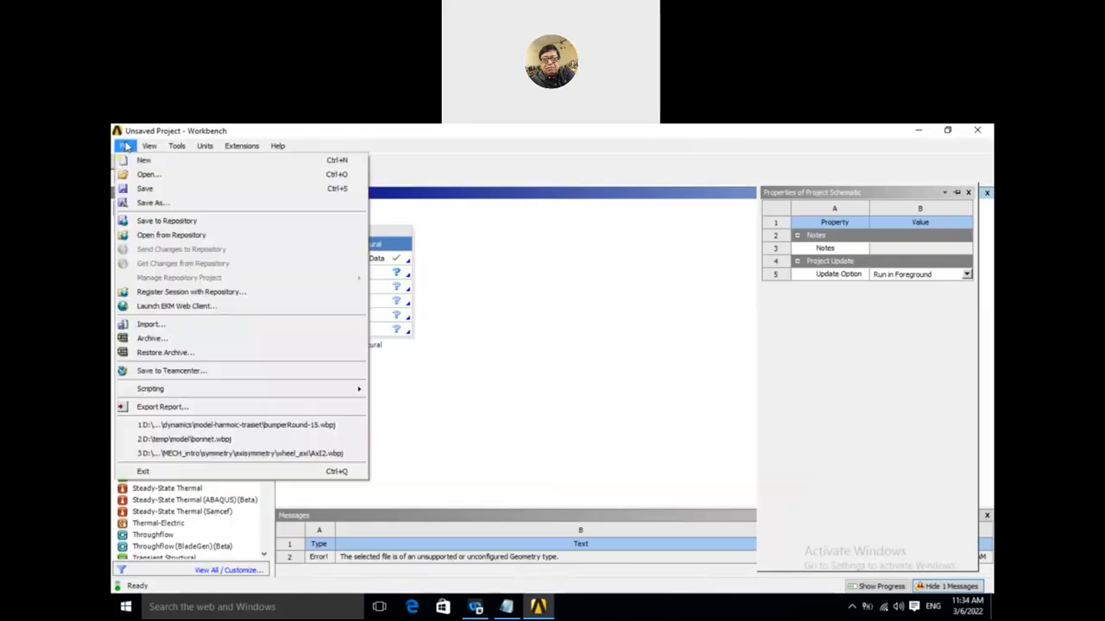
mouse_move(149, 145)
click(154, 173)
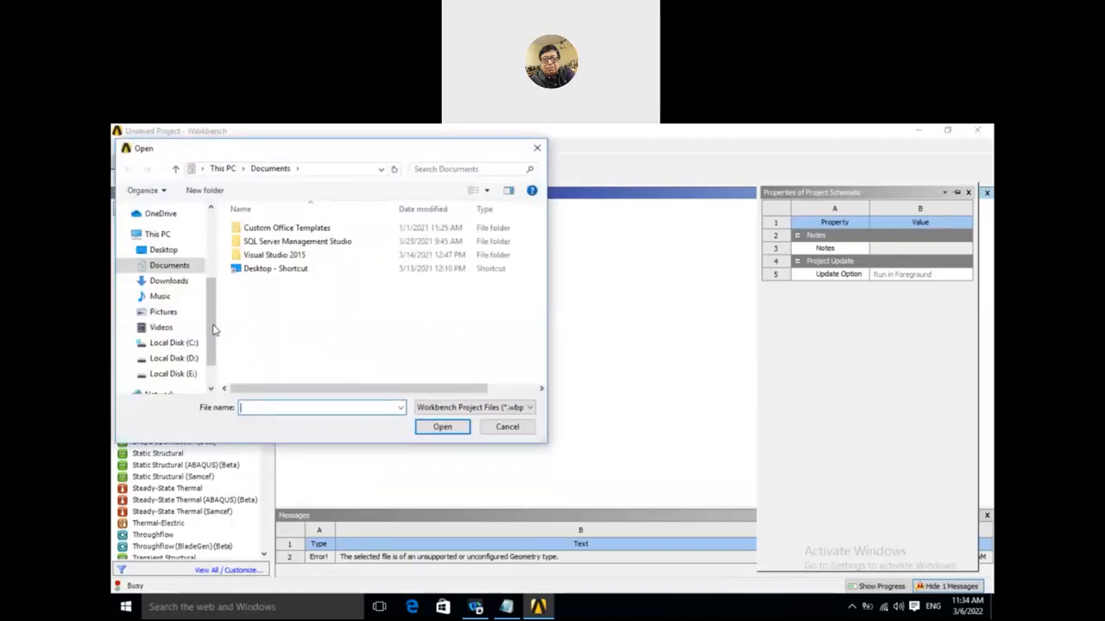
scroll(210, 332, down, 2)
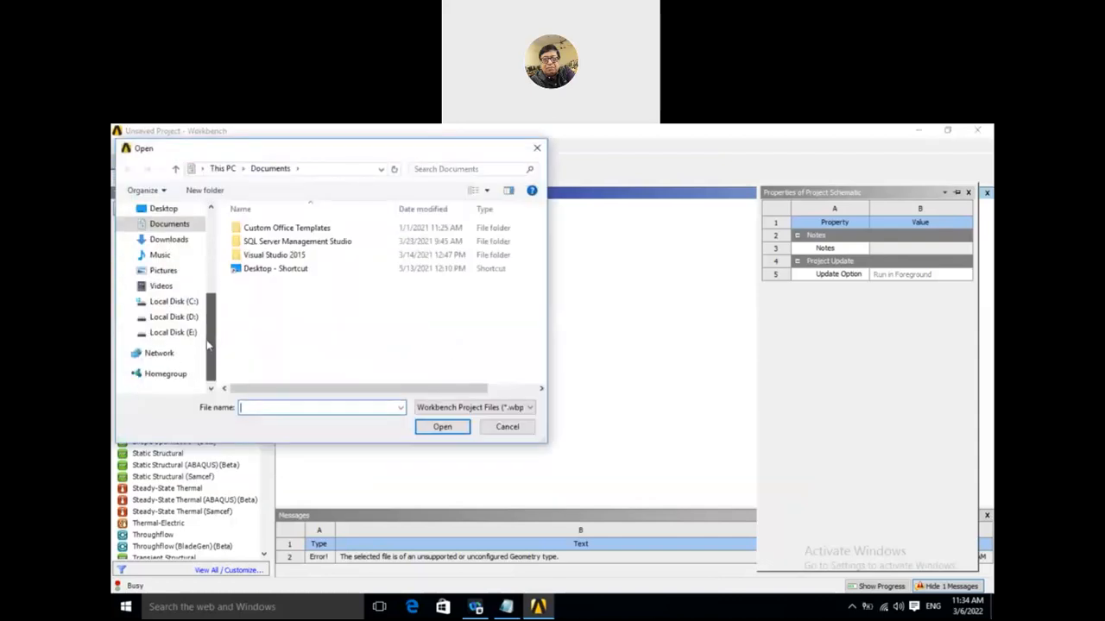
click(183, 317)
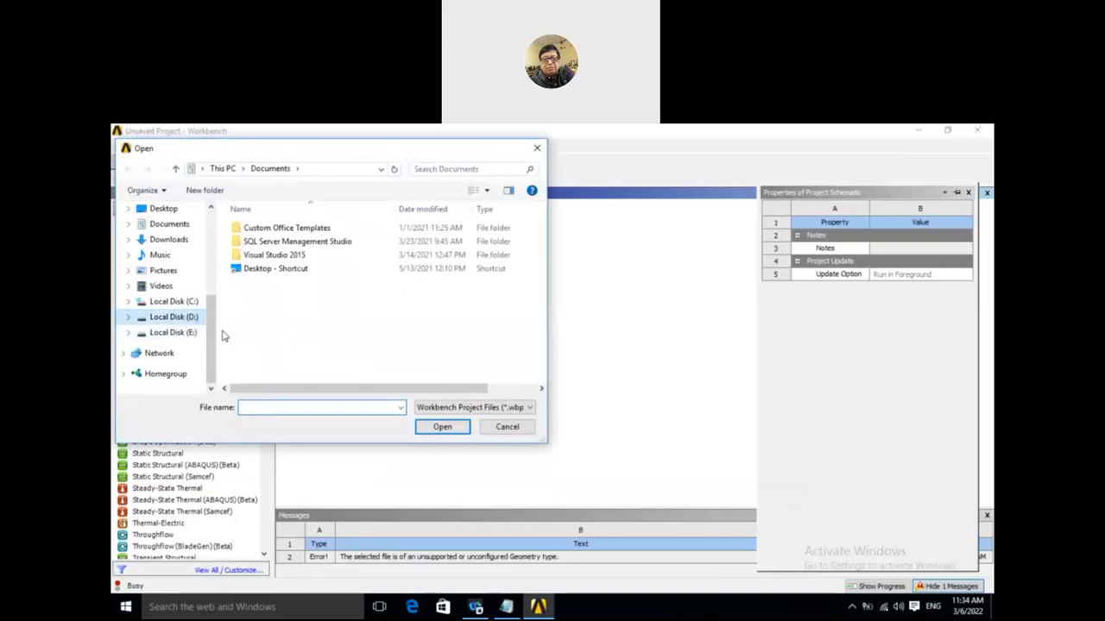
mouse_move(536, 273)
mouse_down()
mouse_move(526, 353)
mouse_move(532, 270)
mouse_up()
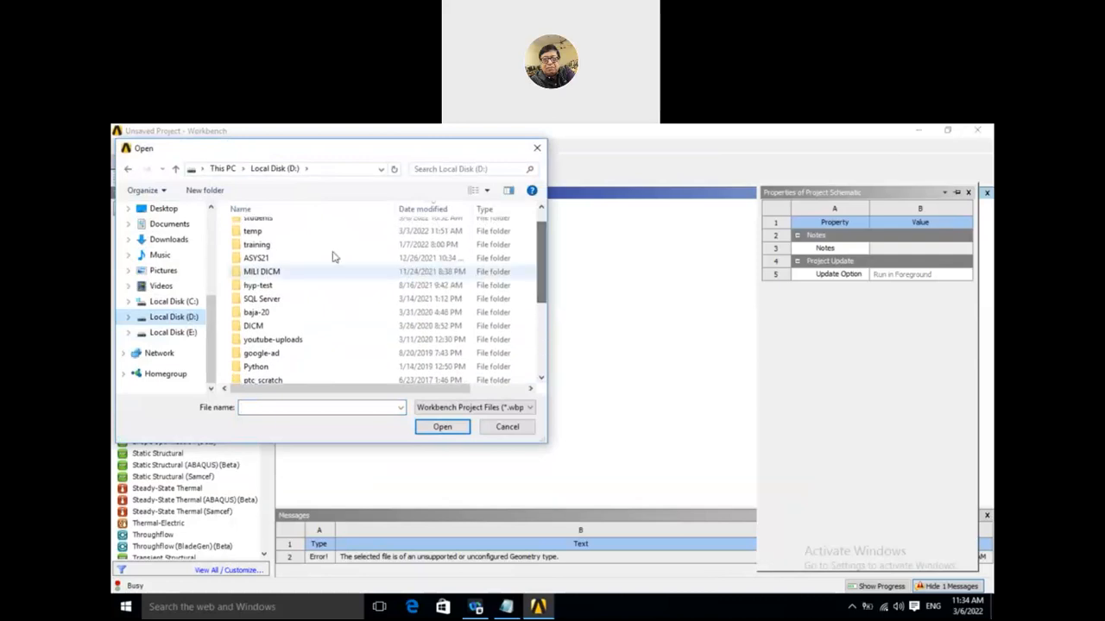
double_click(309, 247)
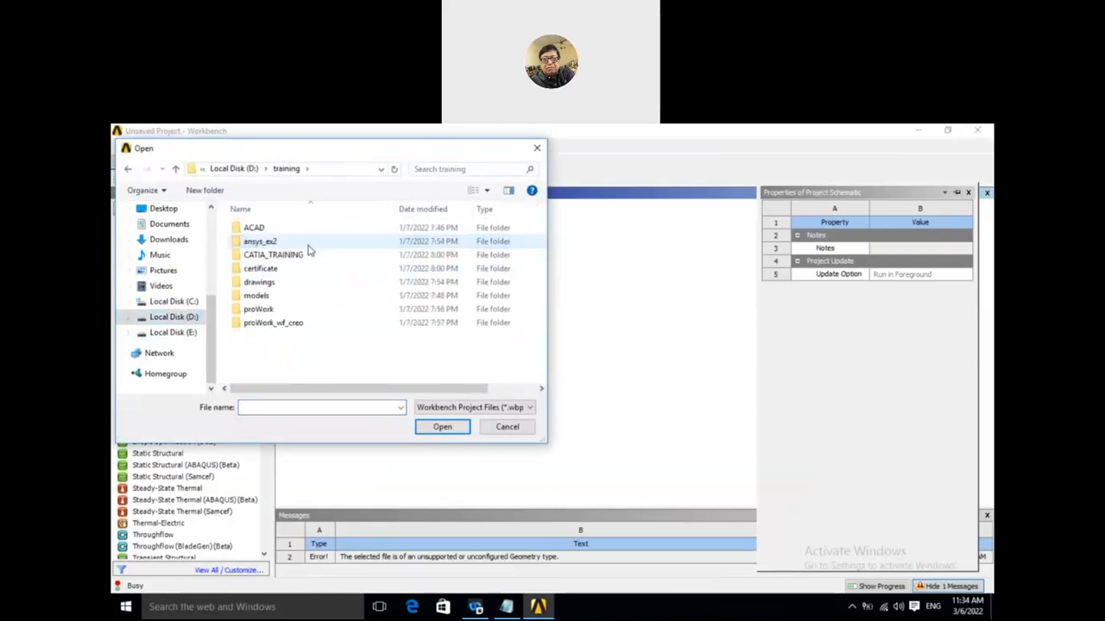
double_click(305, 245)
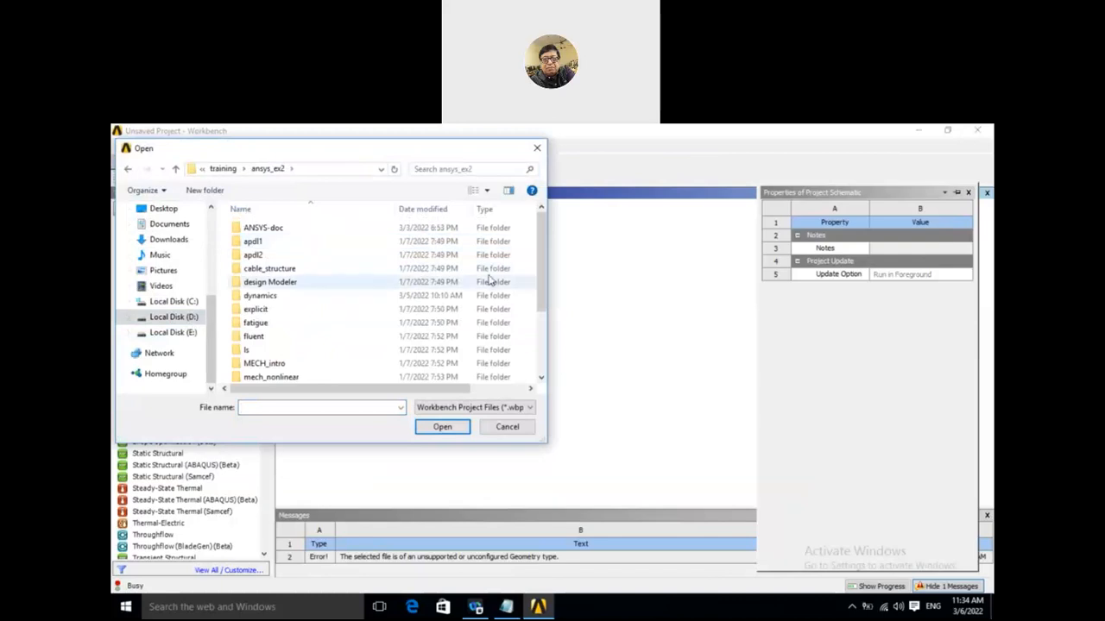
double_click(294, 363)
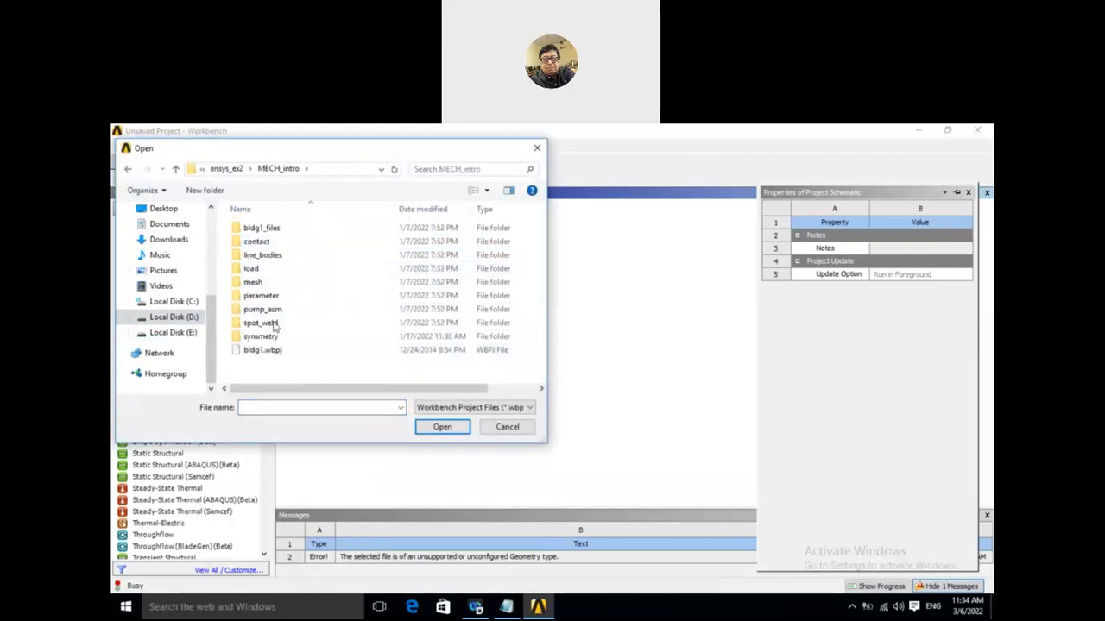
double_click(253, 269)
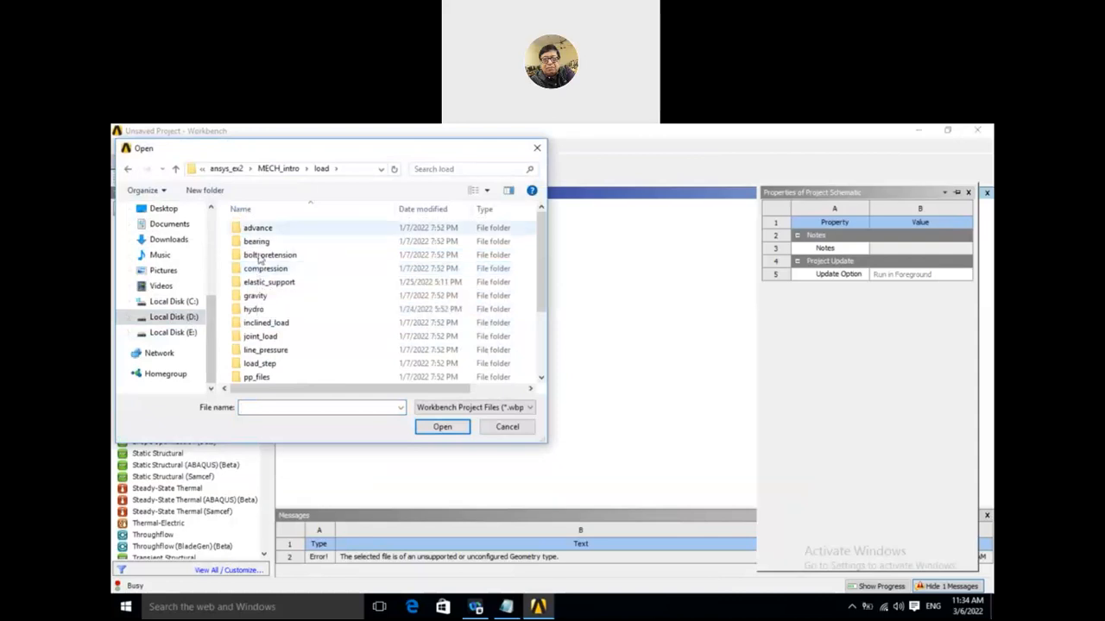
drag(545, 279, 540, 344)
double_click(285, 324)
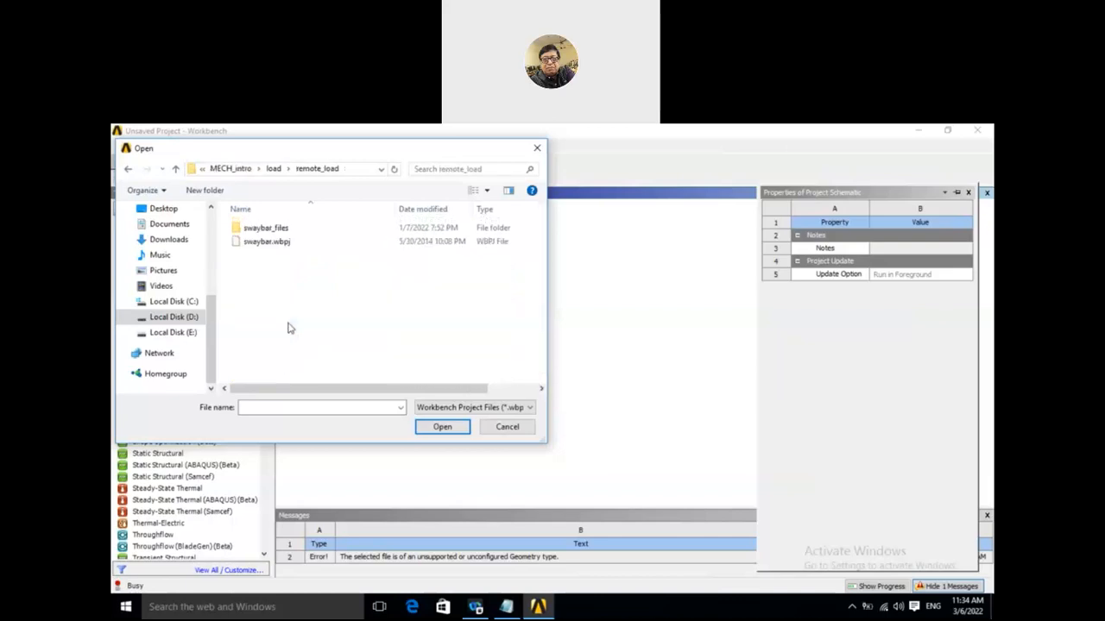
click(268, 245)
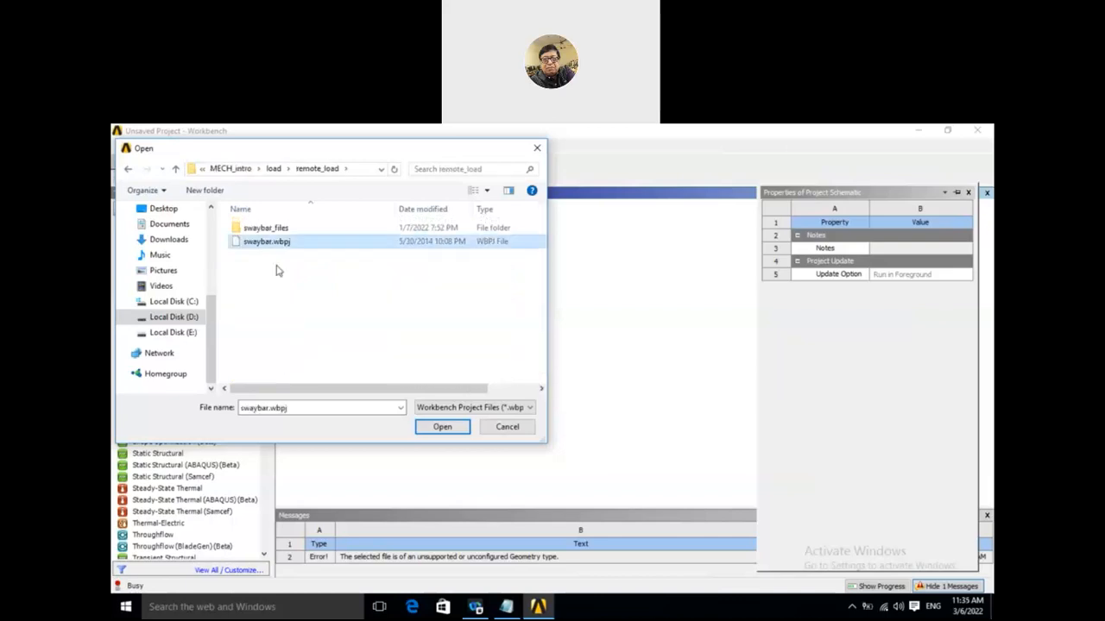
click(438, 428)
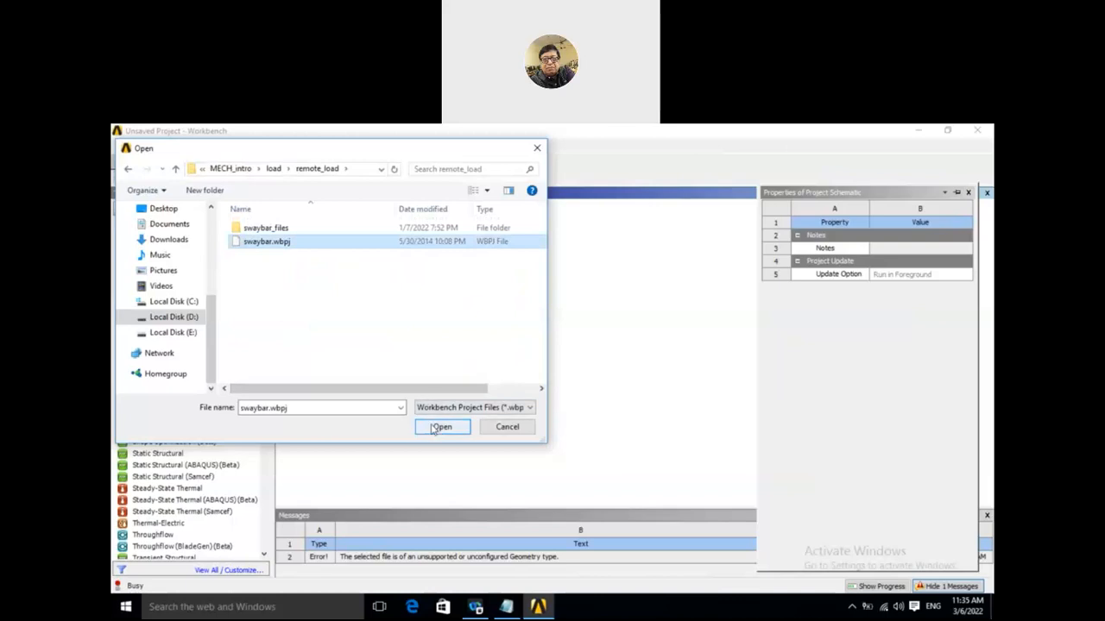
click(506, 427)
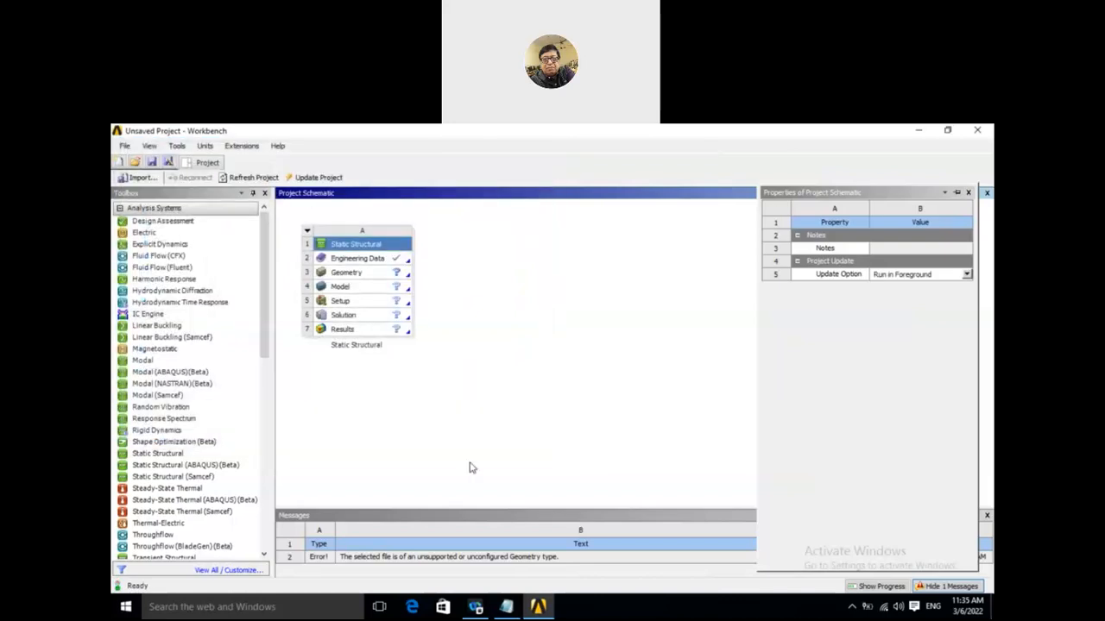
Import swaybar.igs from D:\training\ansys_ex2\MECH_intro\load\remote_load as the Static Structural system's geometry.
click(390, 273)
right_click(390, 274)
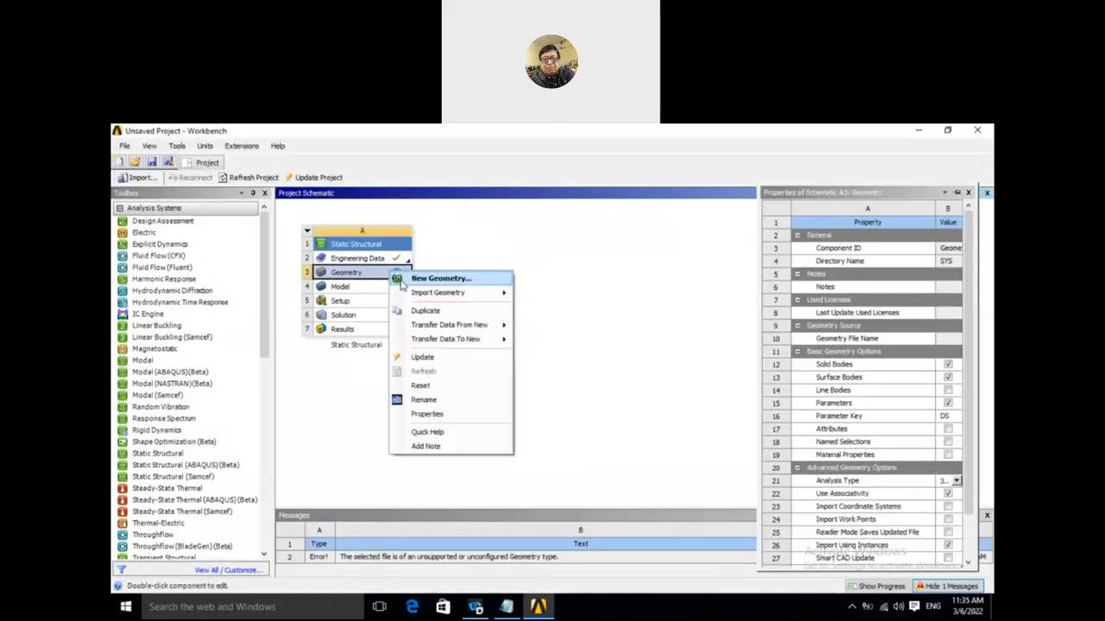
mouse_move(466, 292)
click(546, 295)
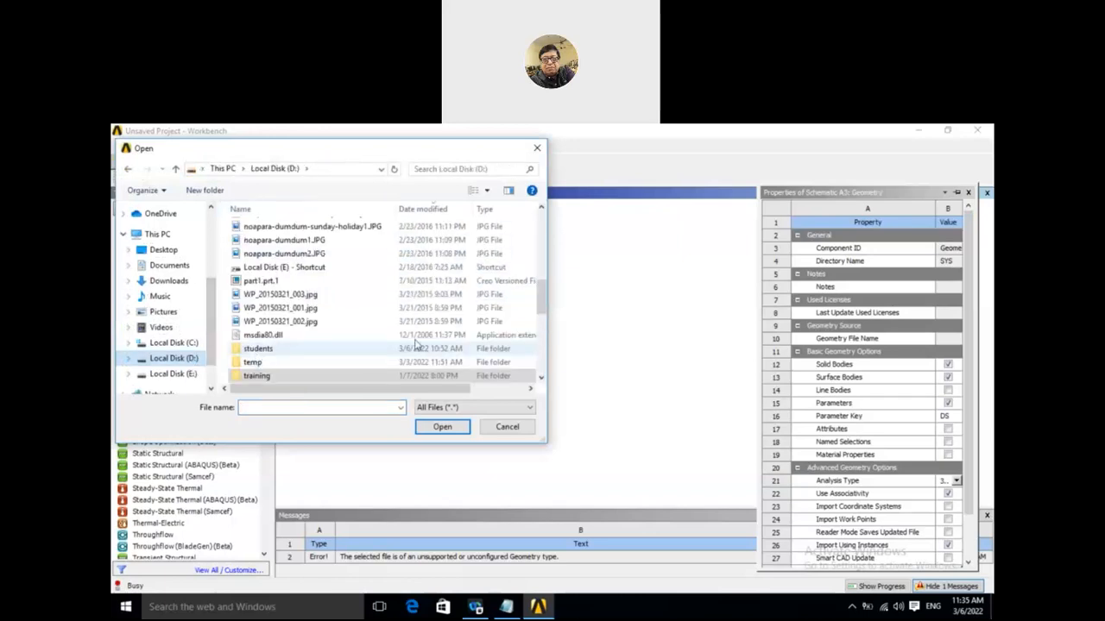
double_click(263, 375)
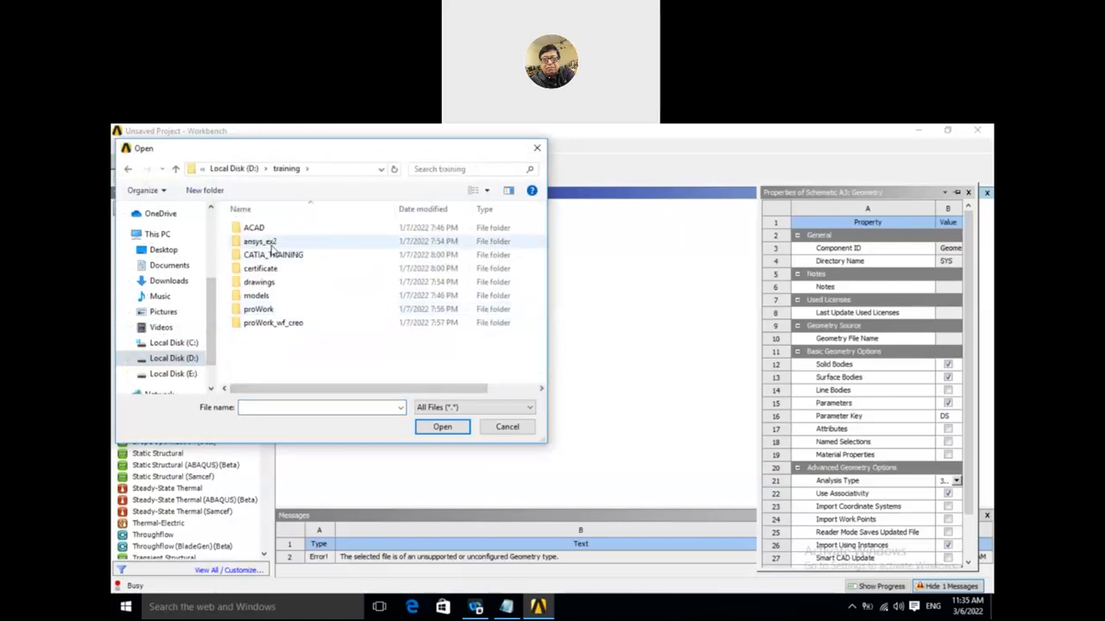
double_click(269, 243)
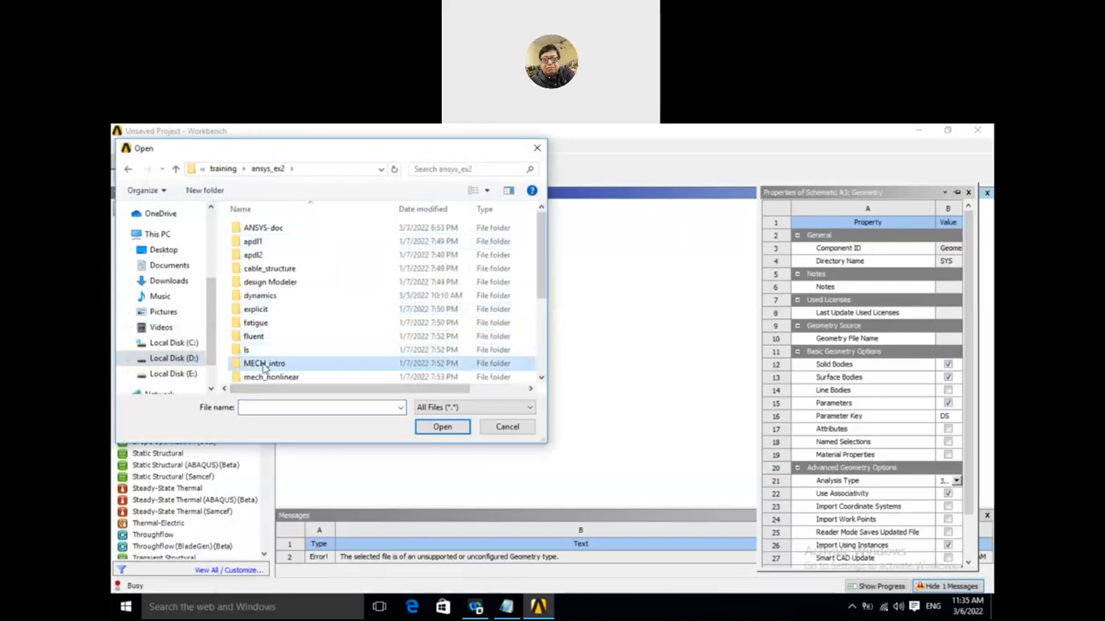
double_click(264, 362)
double_click(259, 269)
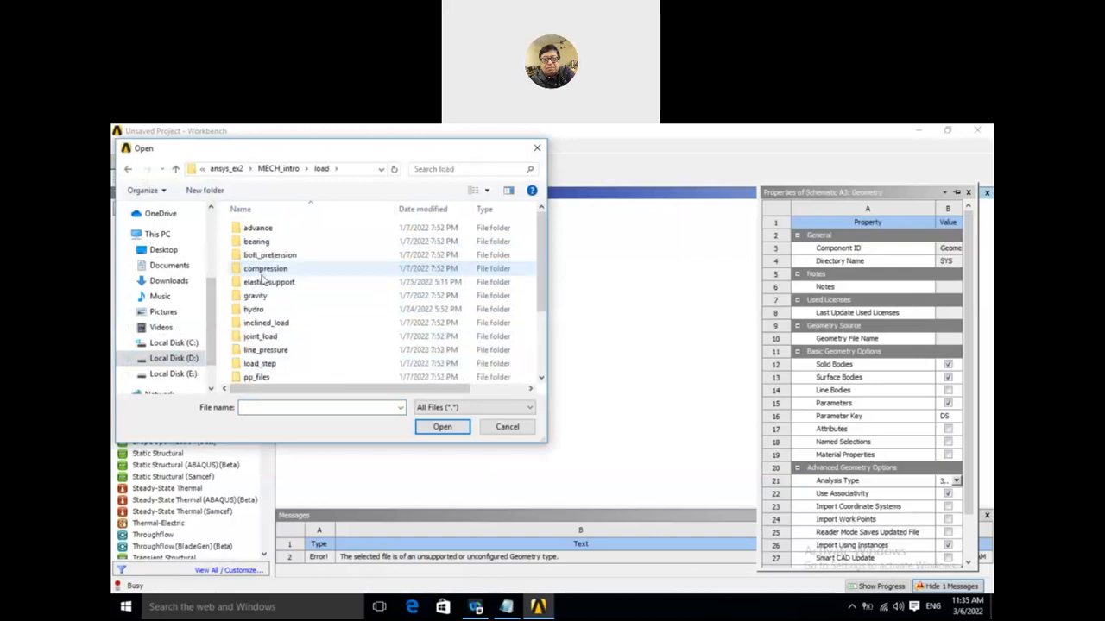
scroll(535, 302, down, 2)
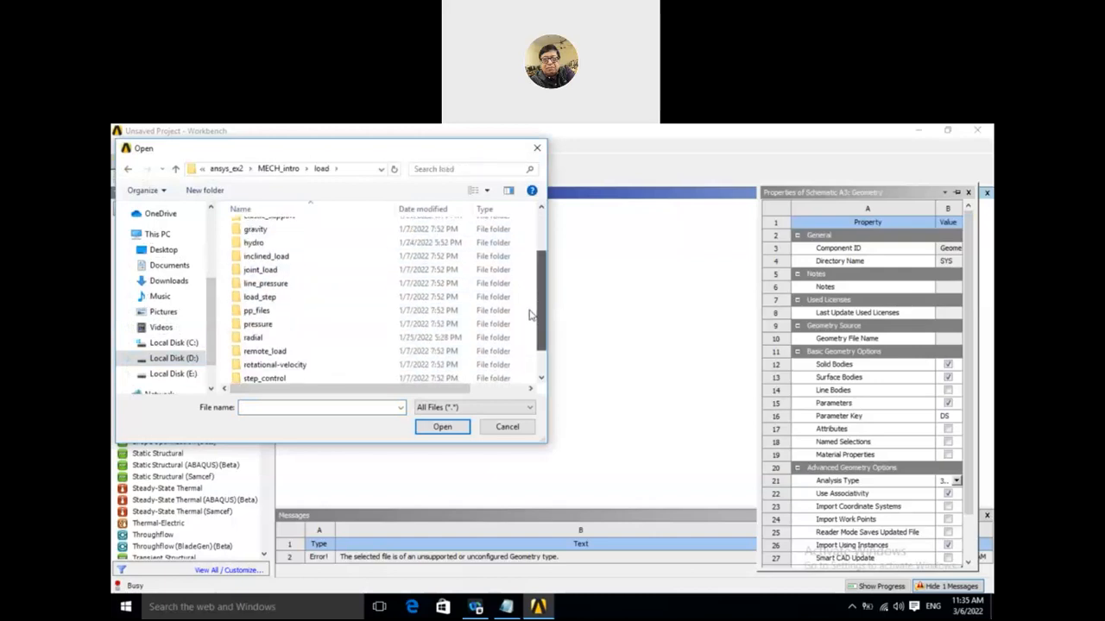
double_click(329, 327)
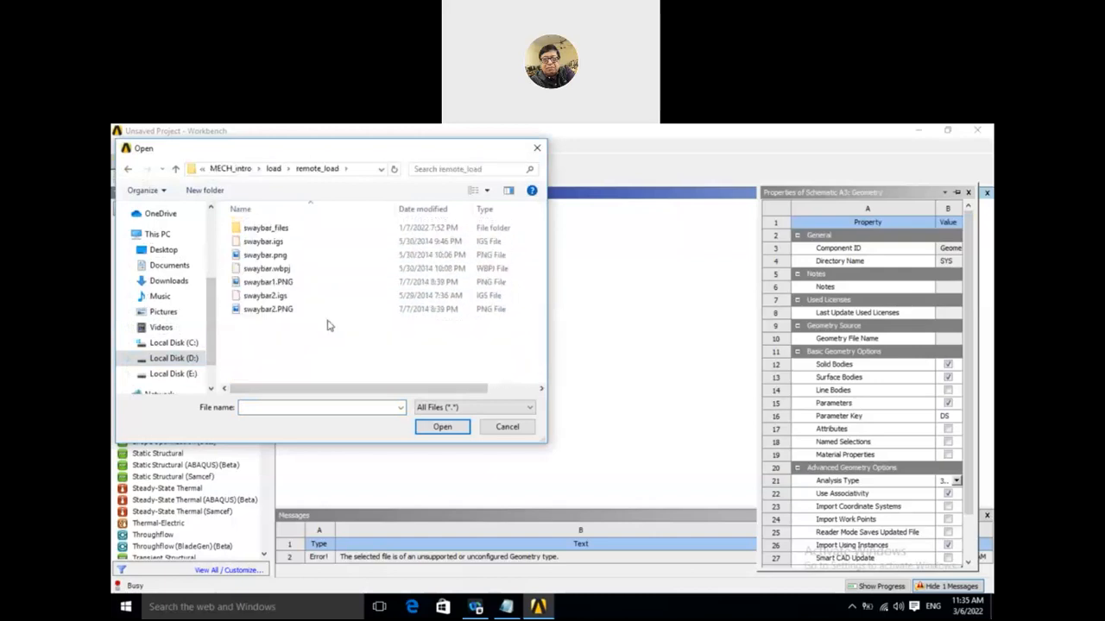
click(298, 243)
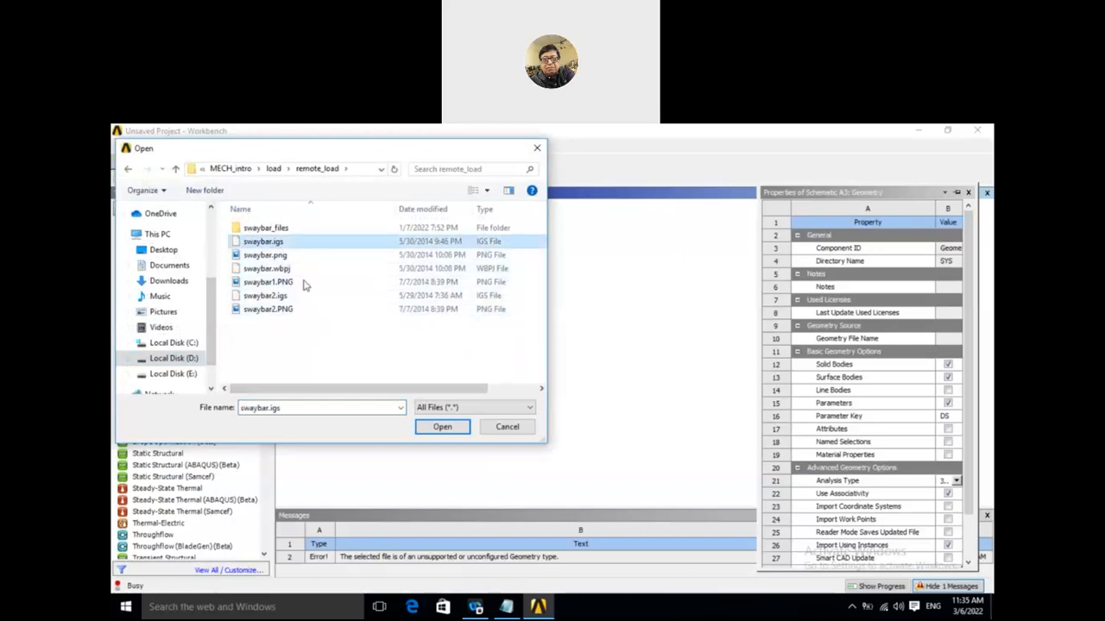
click(441, 427)
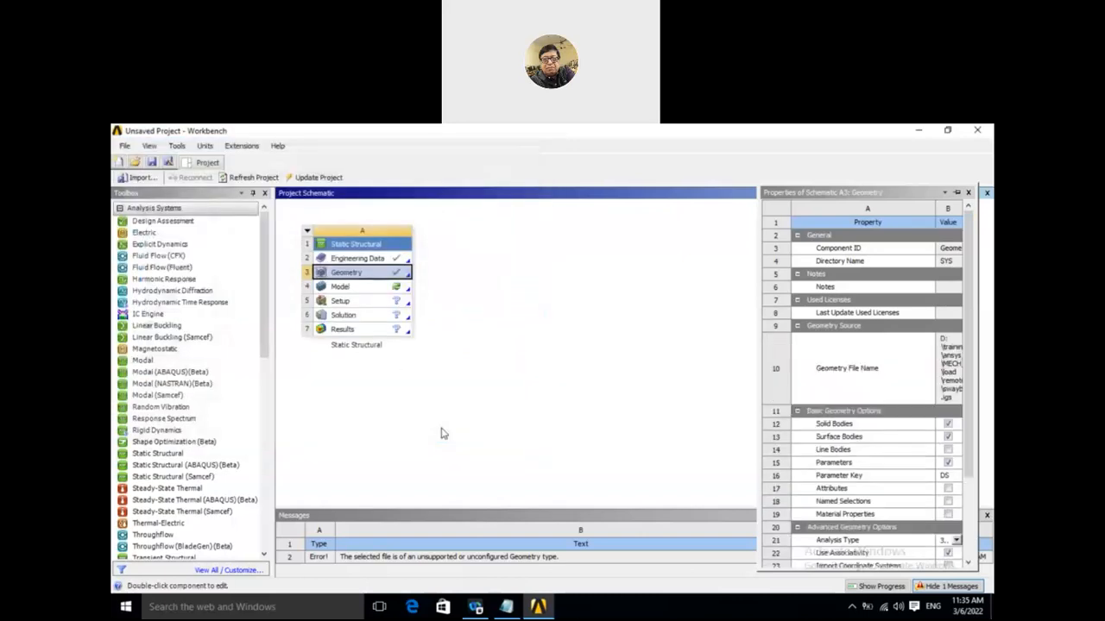
Open the Static Structural system's model in Mechanical.
click(389, 290)
double_click(389, 290)
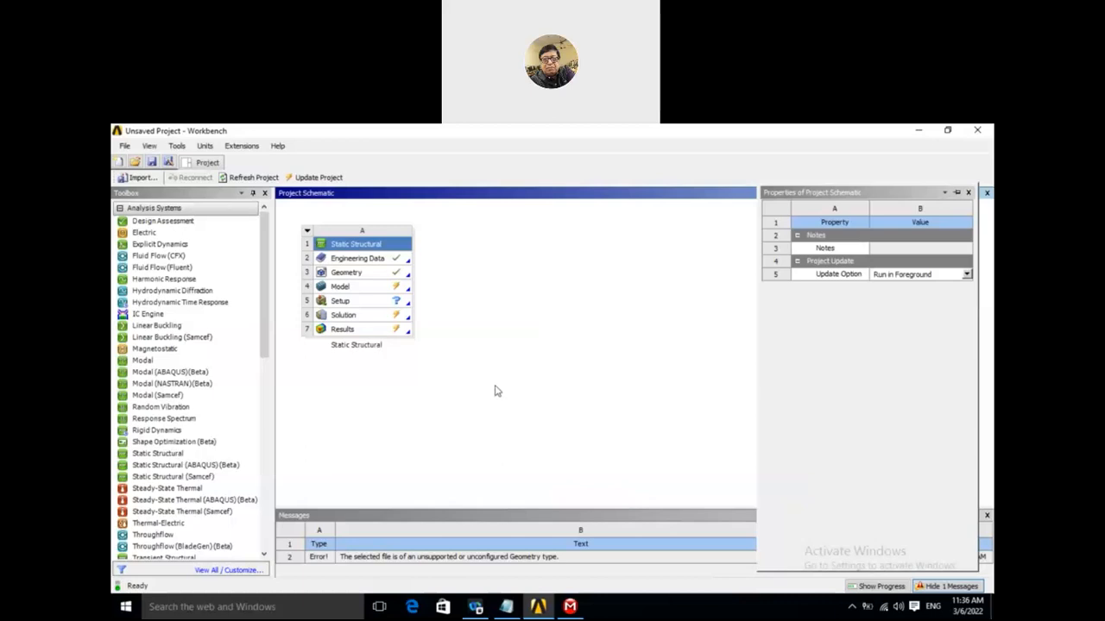
click(392, 289)
click(397, 273)
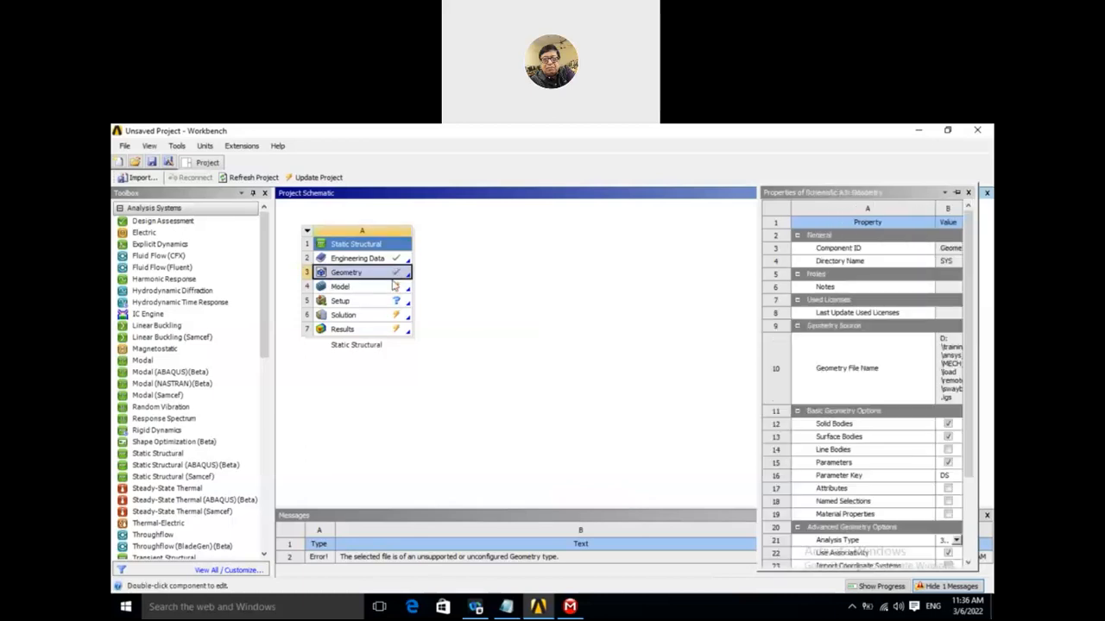
click(395, 290)
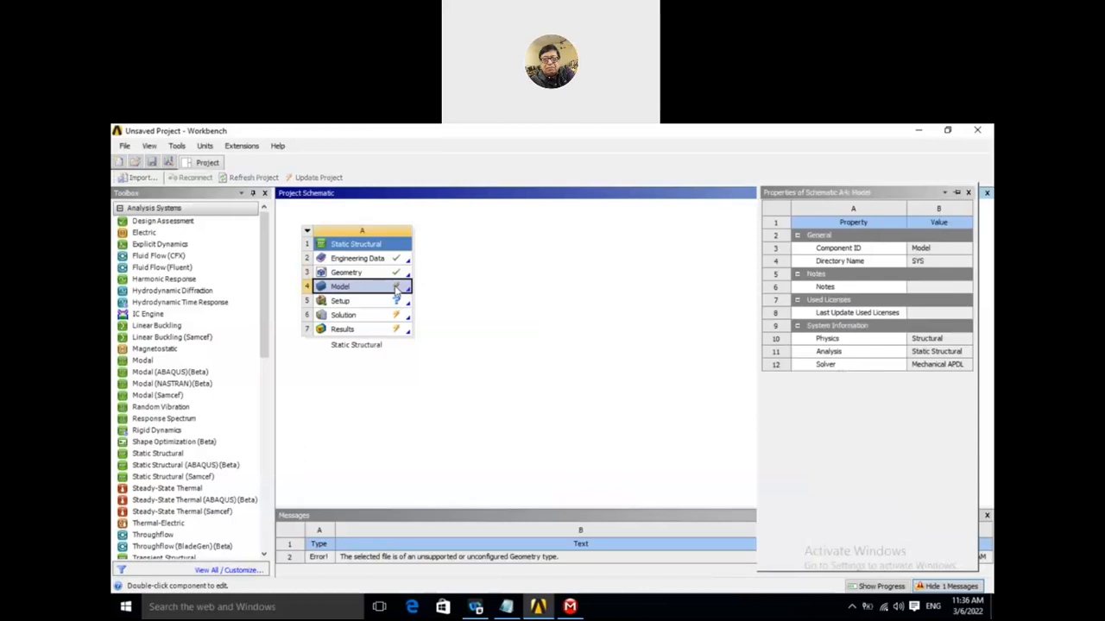
click(538, 350)
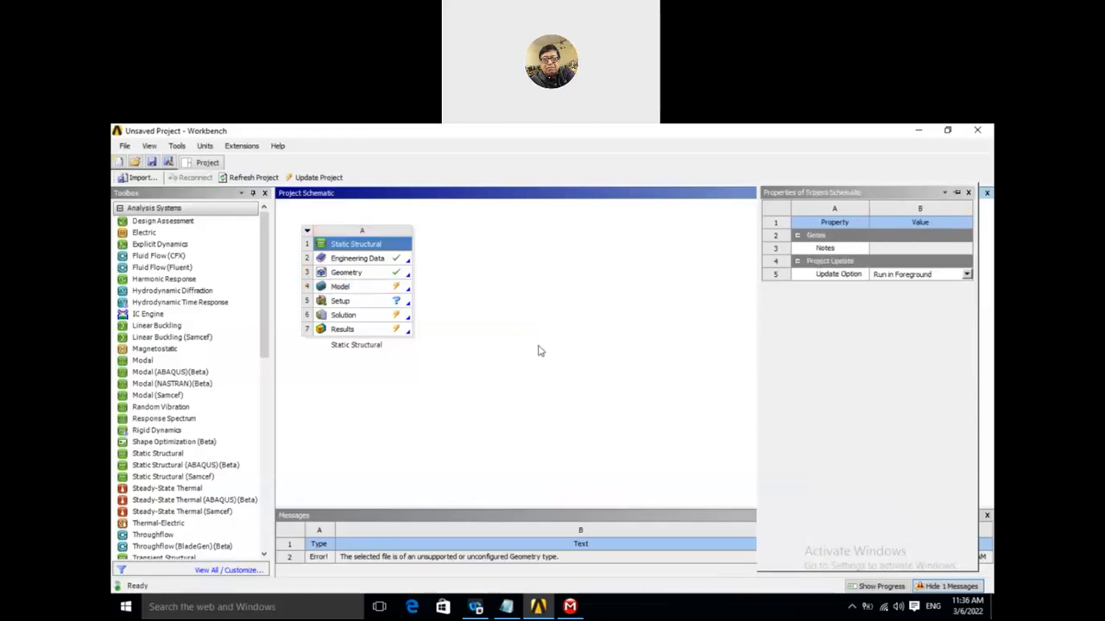
Open the system's geometry in DesignModeler and generate the imported sway bar bodies.
click(401, 274)
double_click(401, 273)
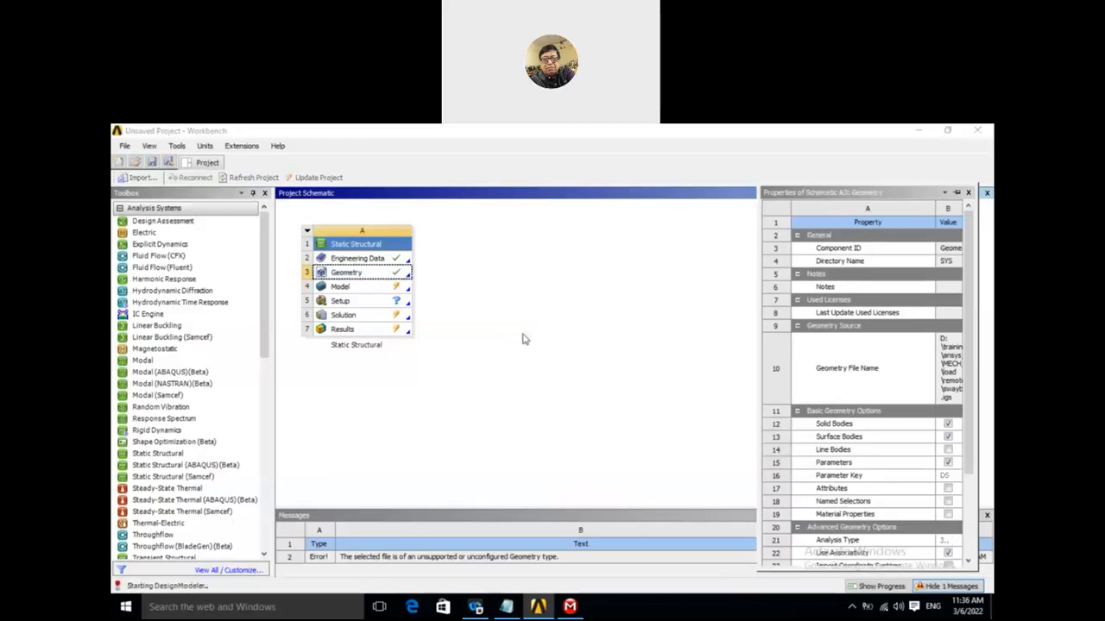
click(522, 338)
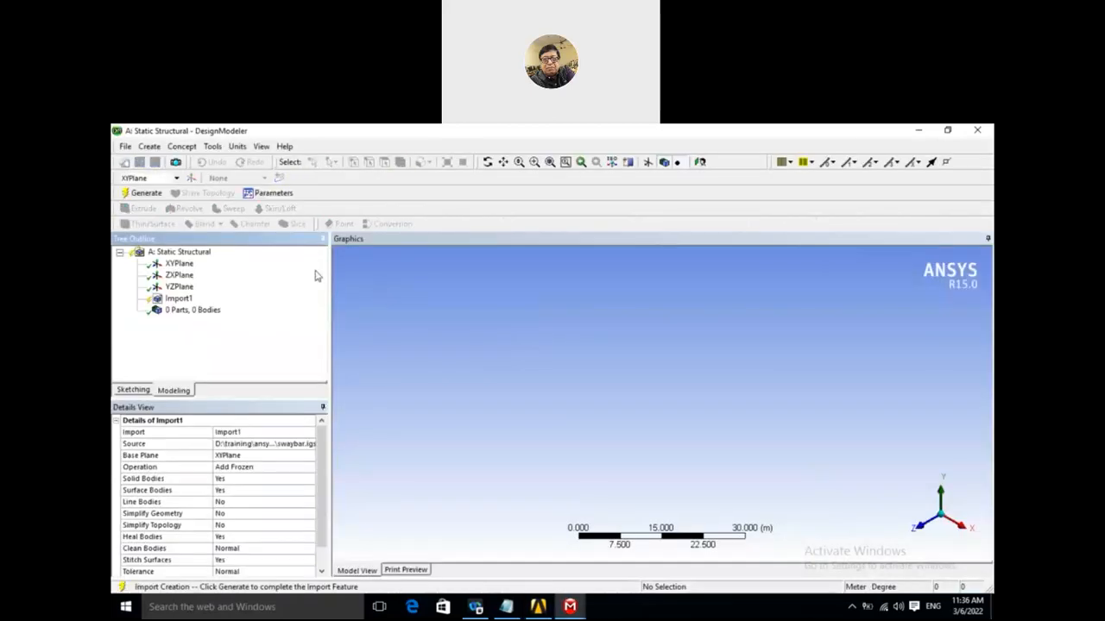
click(146, 193)
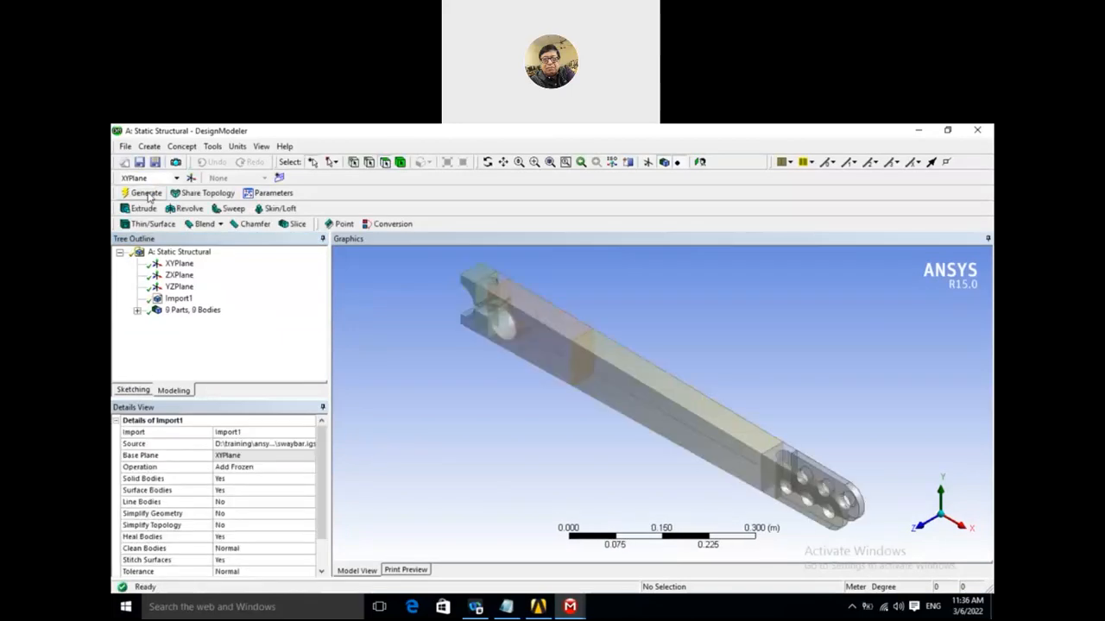
middle_drag(509, 493, 562, 460)
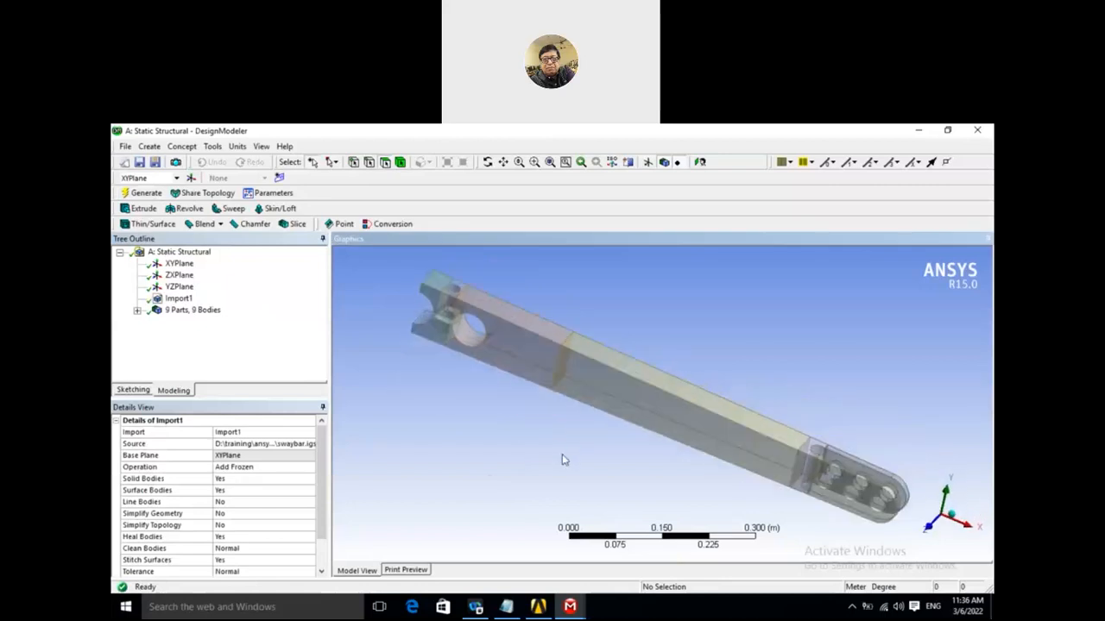
Switch to Mechanical and examine the sway bar from several directions, including its forked end, large hole and three-hole end.
click(573, 608)
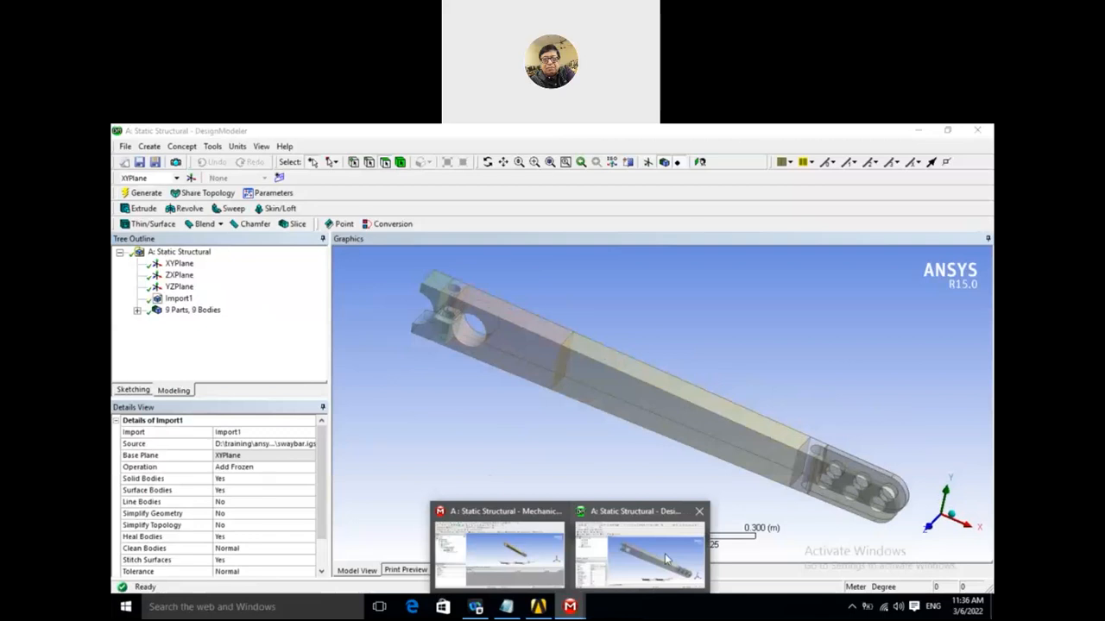
click(501, 553)
middle_drag(490, 354, 536, 351)
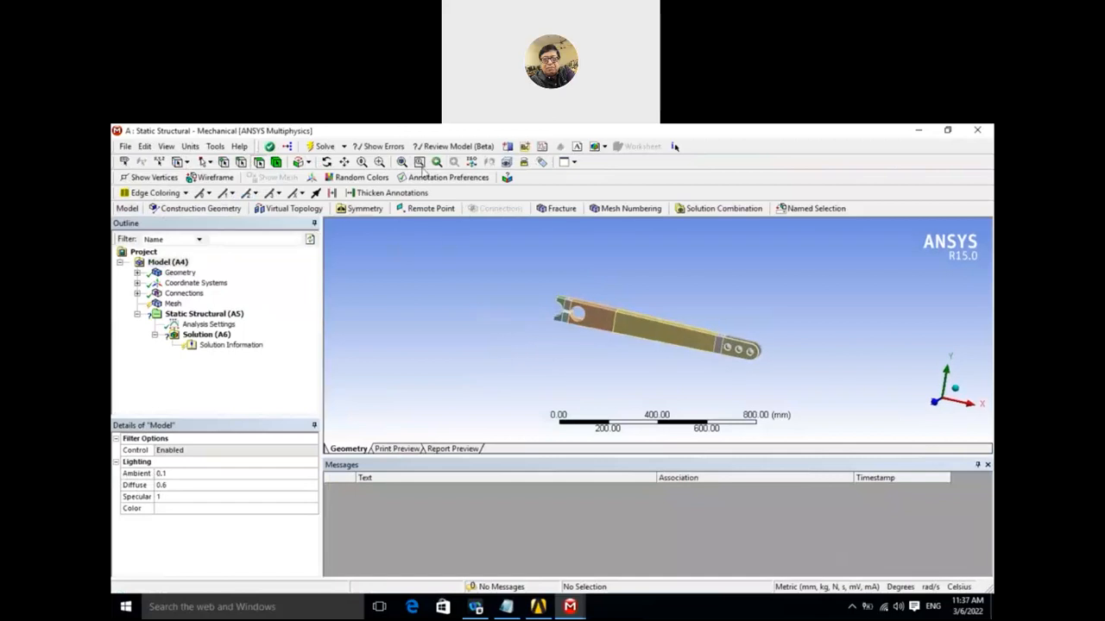
click(402, 162)
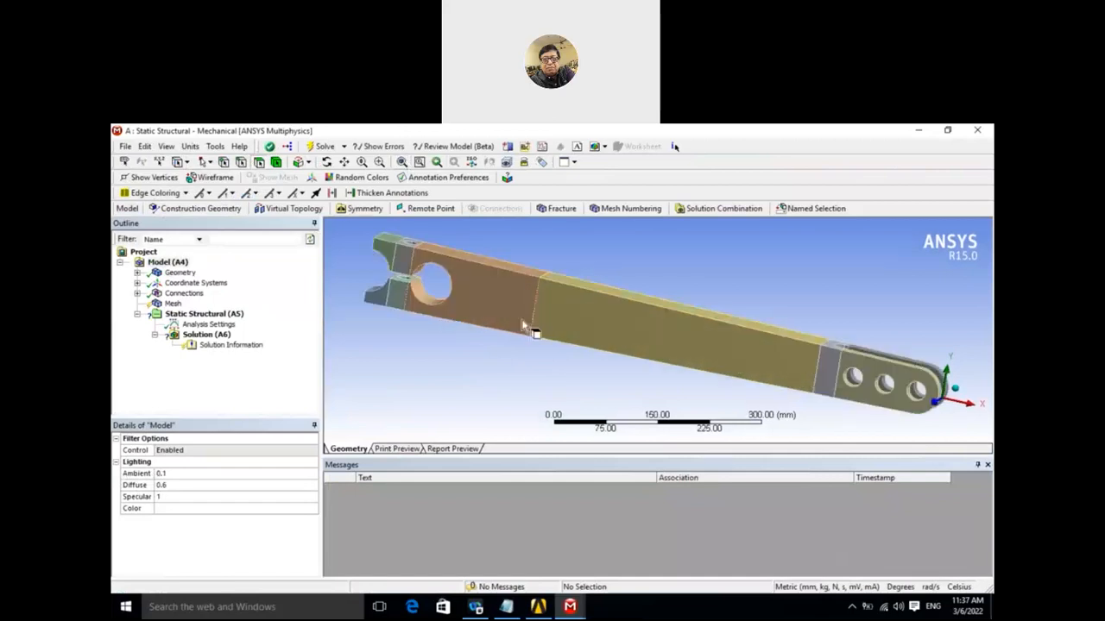
middle_drag(523, 353, 509, 281)
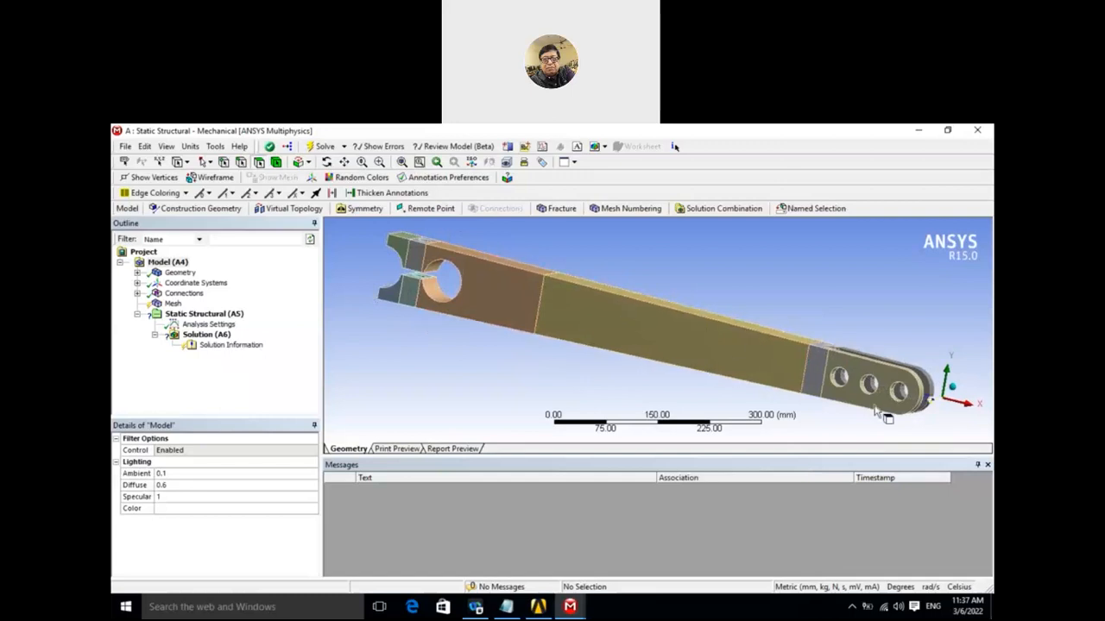
middle_drag(605, 384, 661, 318)
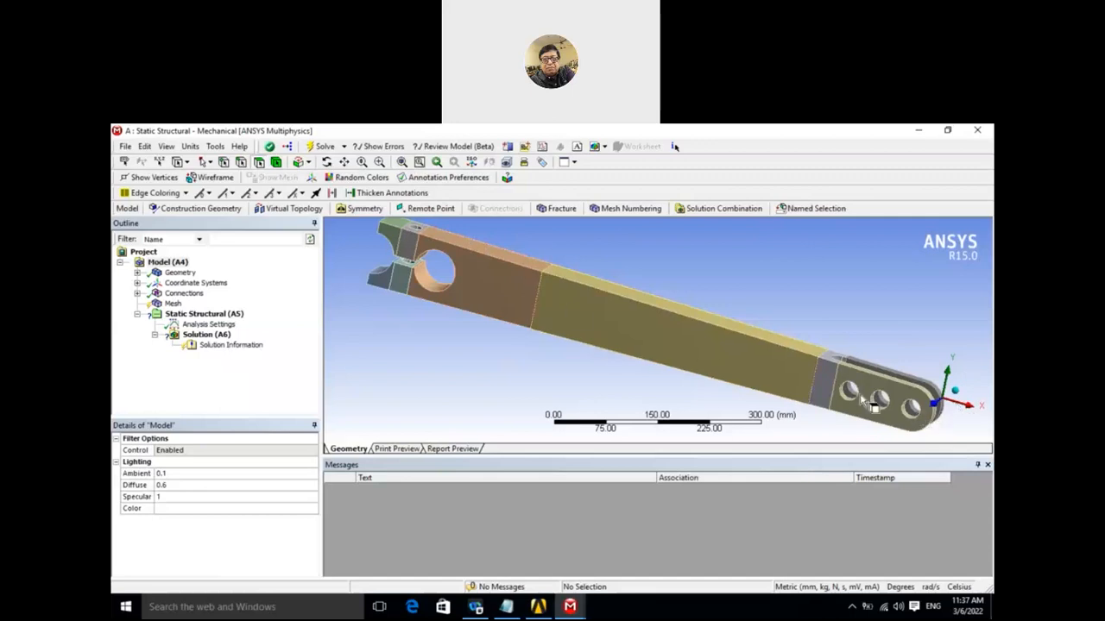
mouse_move(916, 409)
middle_down()
mouse_move(932, 391)
mouse_move(930, 403)
middle_up()
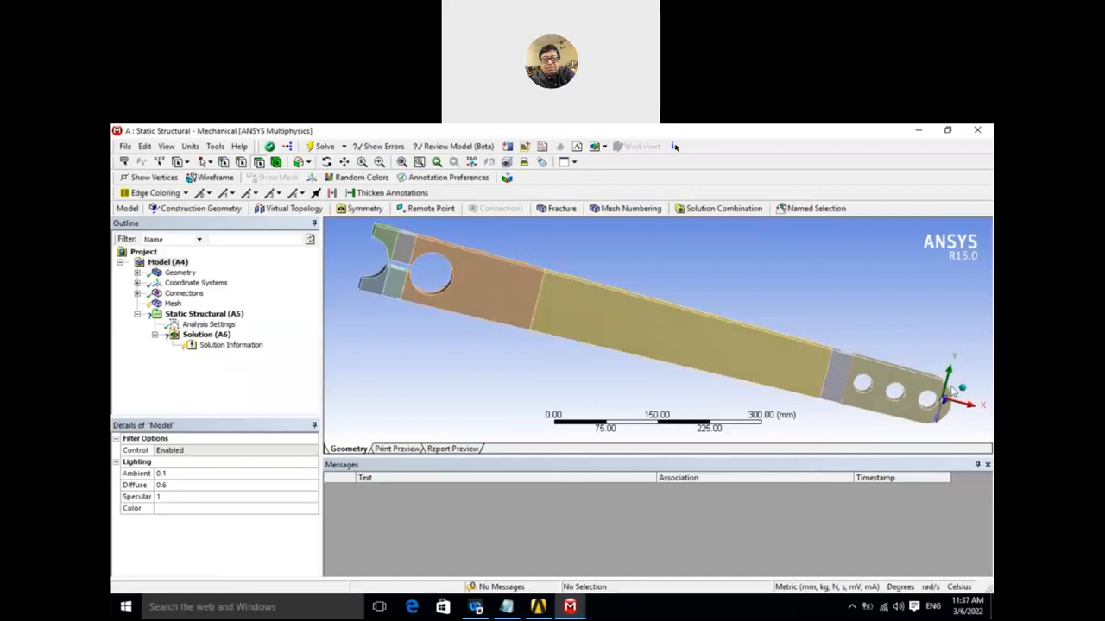
middle_drag(882, 381, 821, 398)
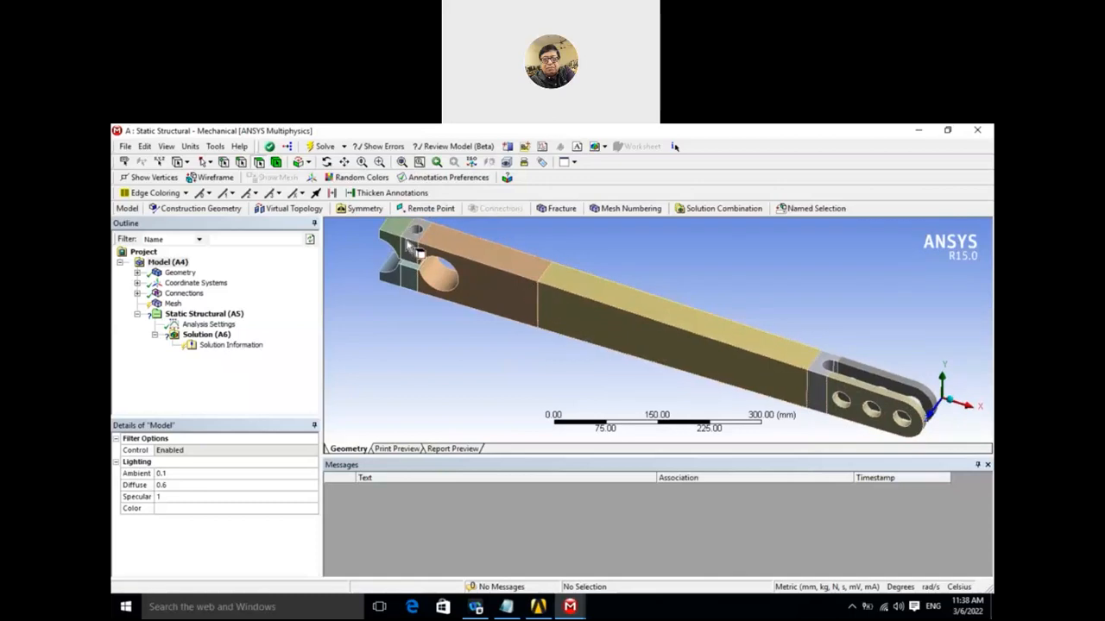
middle_drag(473, 343, 511, 334)
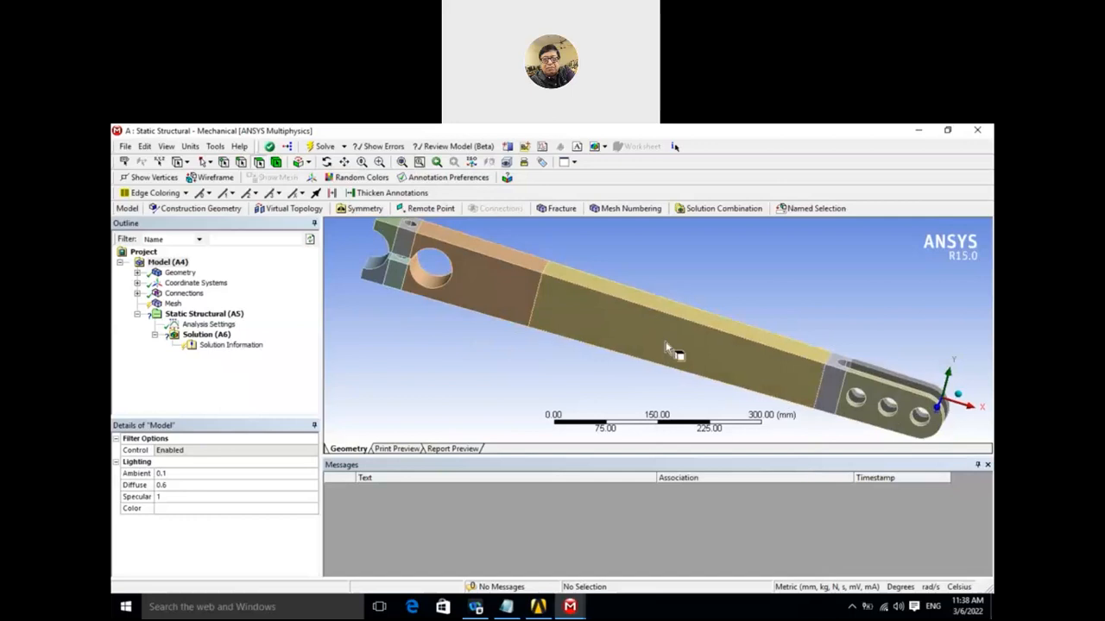
click(943, 418)
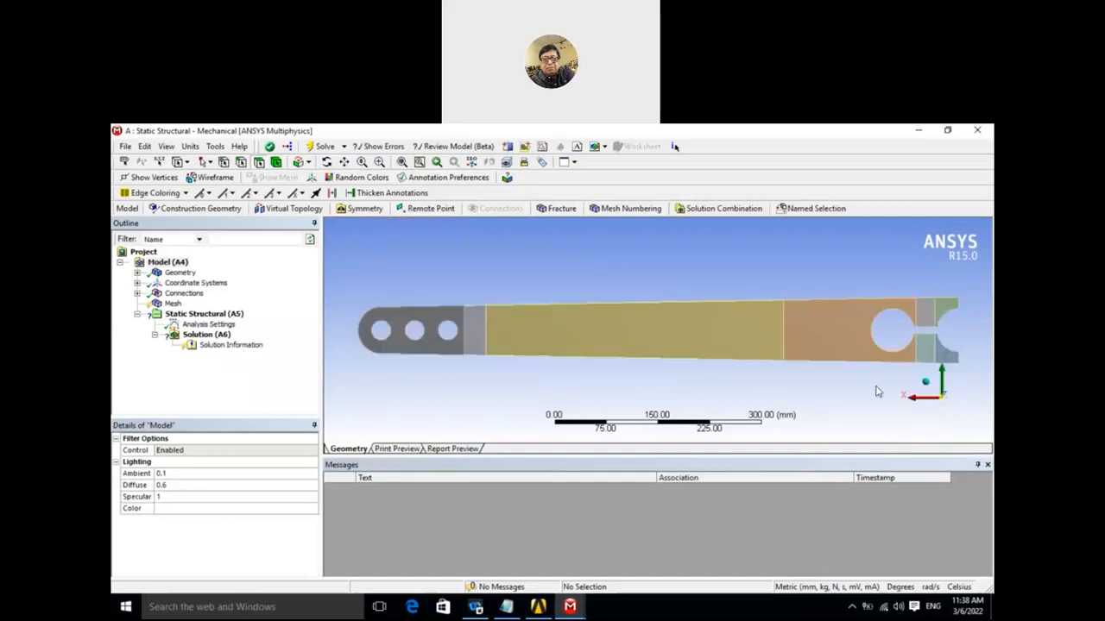
drag(483, 387, 779, 375)
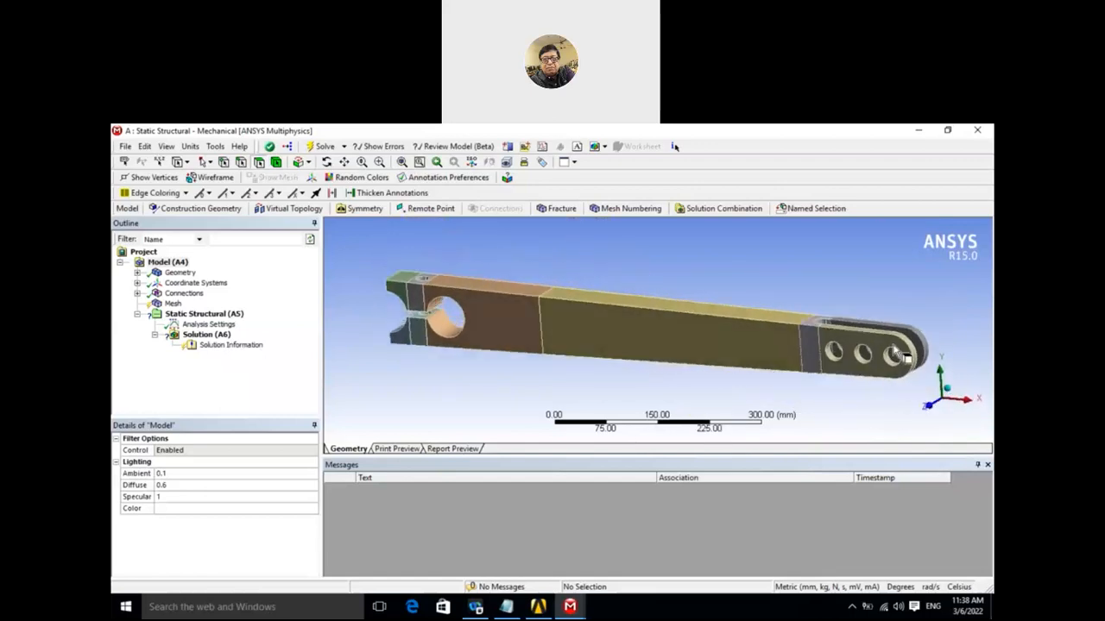